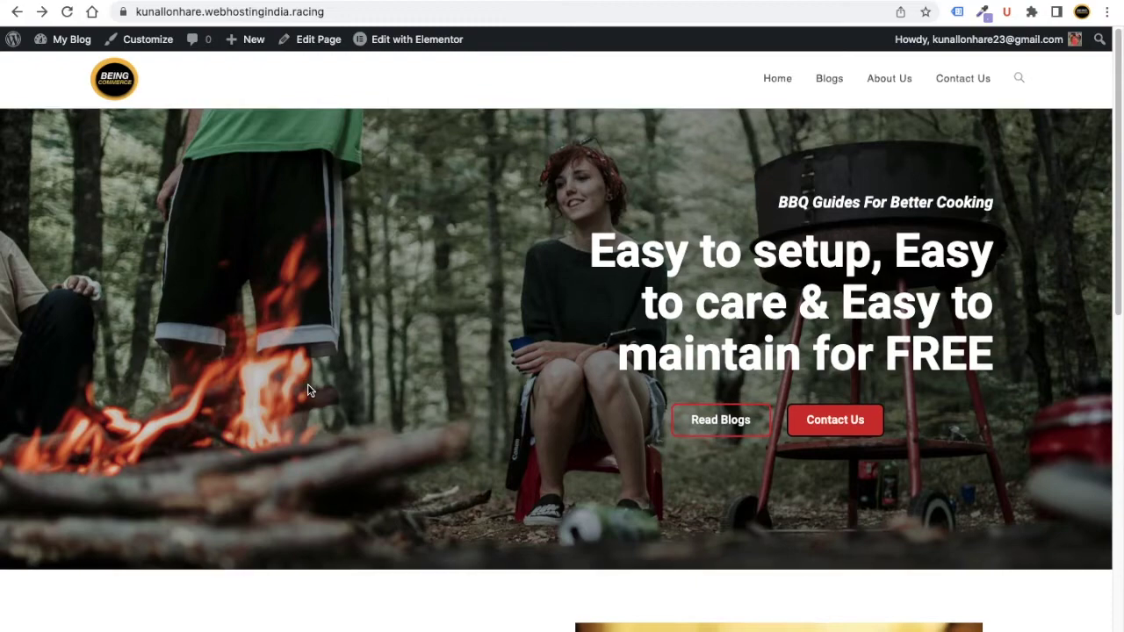
Examine the BBQ home page from the hero banner through the guide section to the Our Achievements section.
{"action": "scroll", "coordinate": [307, 384], "scroll_direction": "down", "scroll_amount": 5}
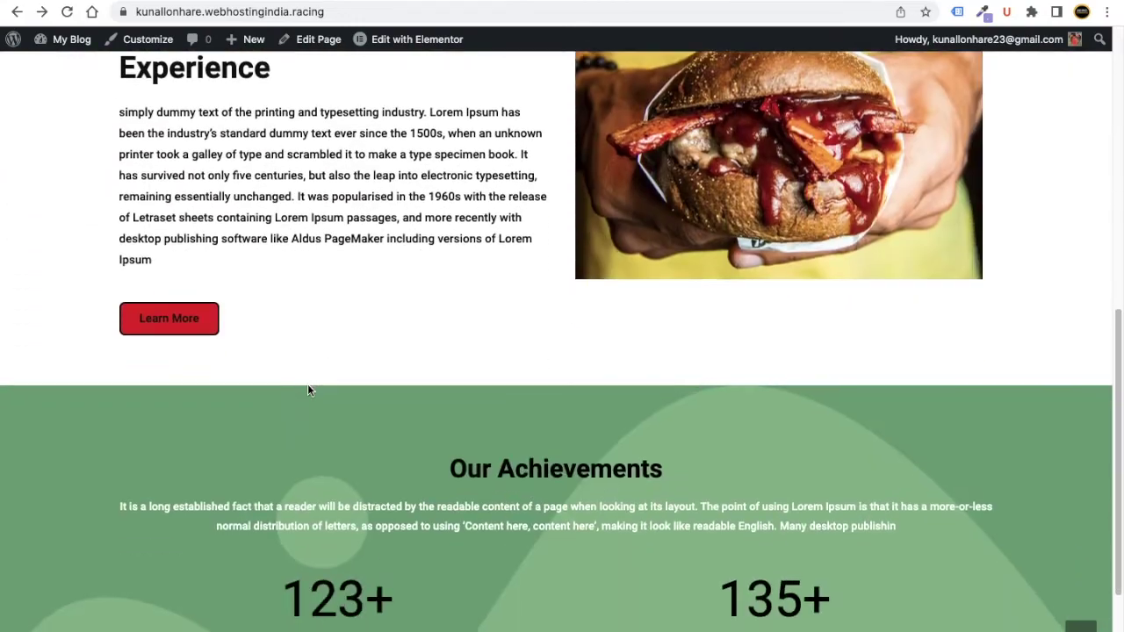
{"action": "scroll", "coordinate": [307, 385], "scroll_direction": "up", "scroll_amount": 1}
{"action": "scroll", "coordinate": [306, 390], "scroll_direction": "up", "scroll_amount": 9}
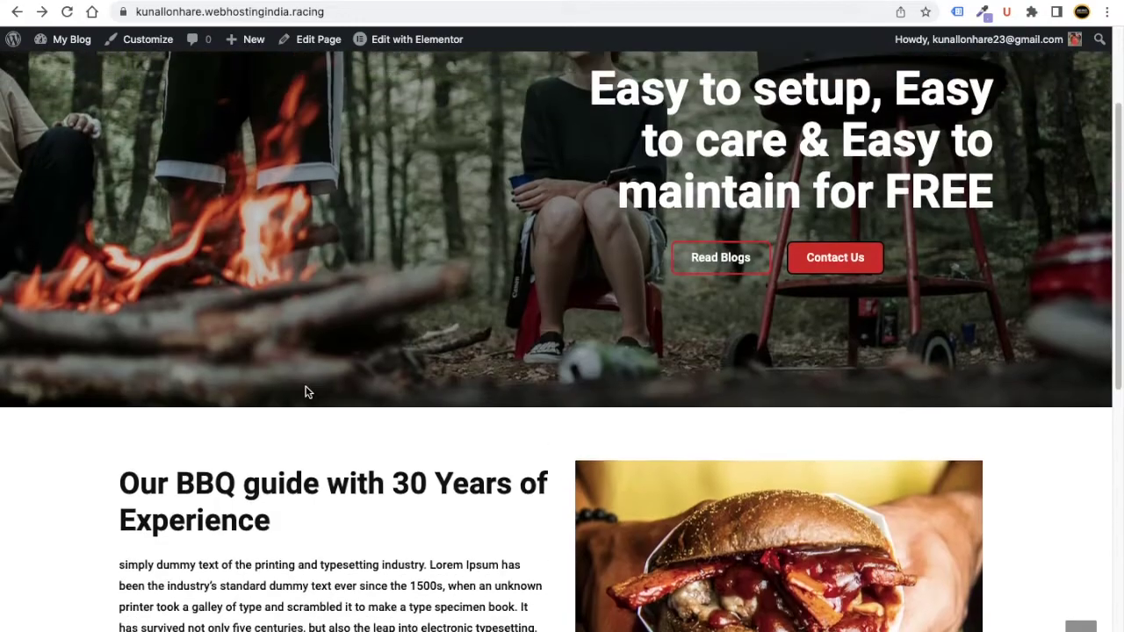
{"action": "scroll", "coordinate": [307, 391], "scroll_direction": "up", "scroll_amount": 1}
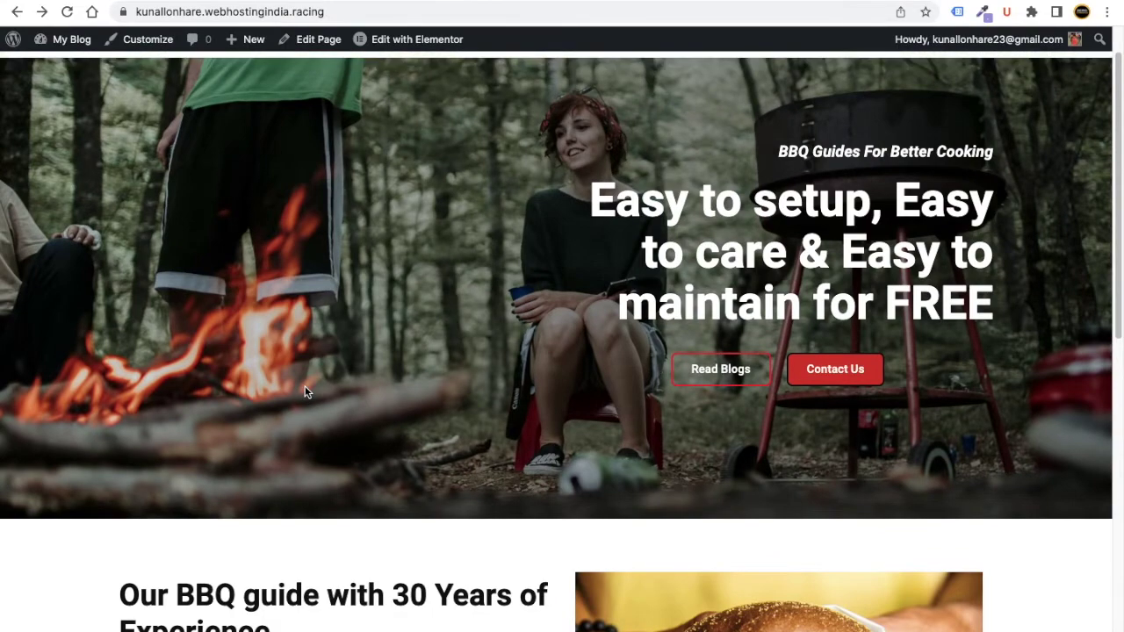
{"action": "scroll", "coordinate": [305, 391], "scroll_direction": "up", "scroll_amount": 1}
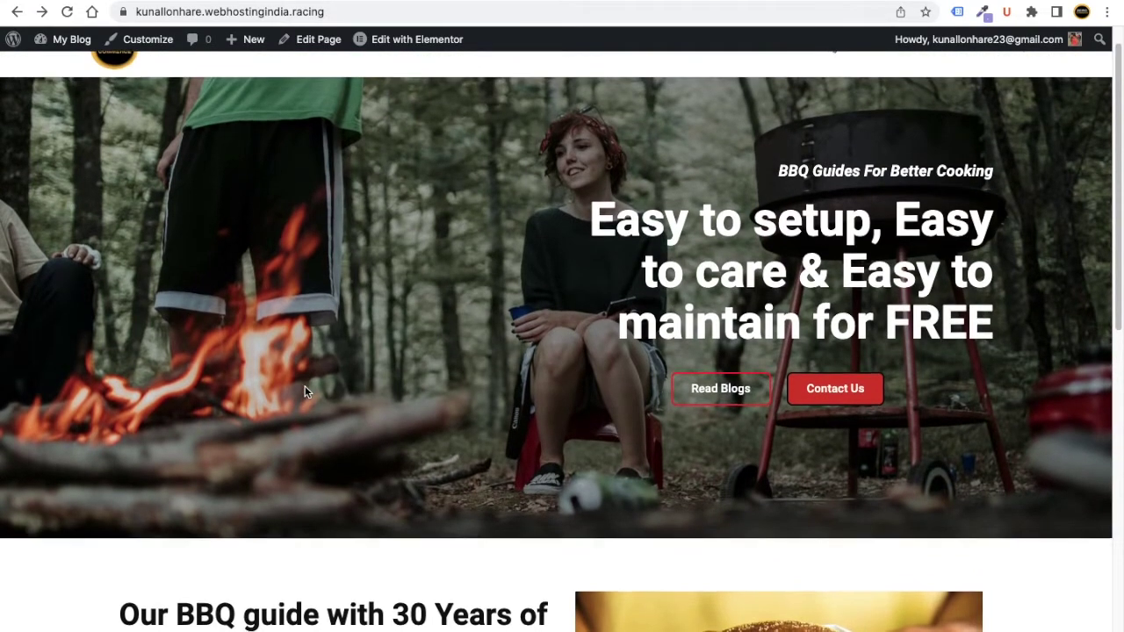
{"action": "scroll", "coordinate": [304, 387], "scroll_direction": "down", "scroll_amount": 3}
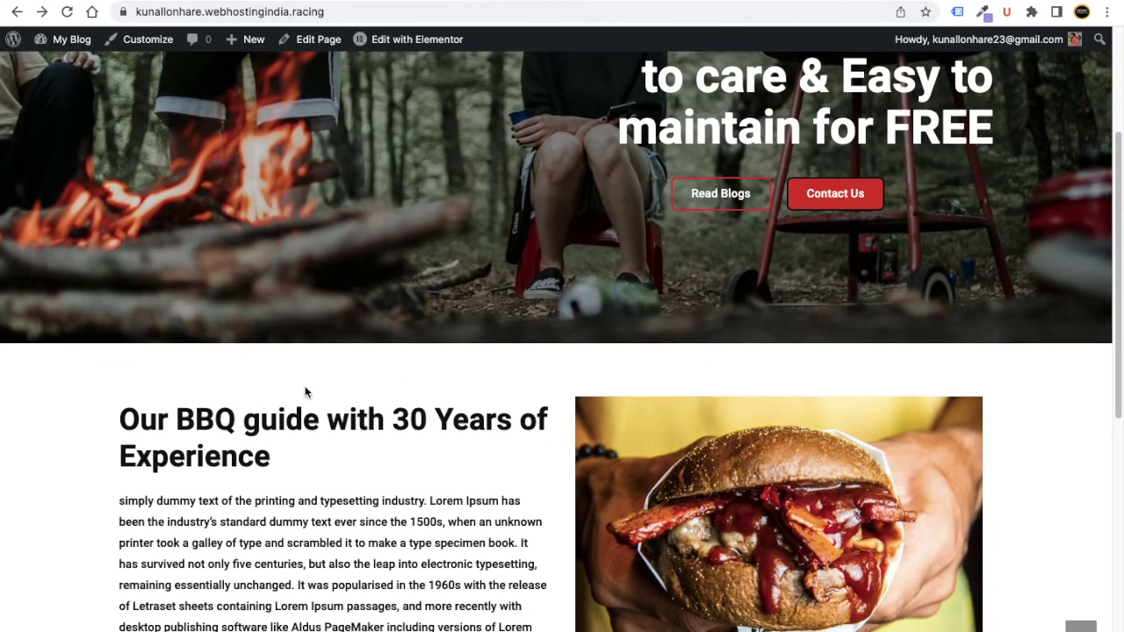
{"action": "scroll", "coordinate": [304, 392], "scroll_direction": "down", "scroll_amount": 1}
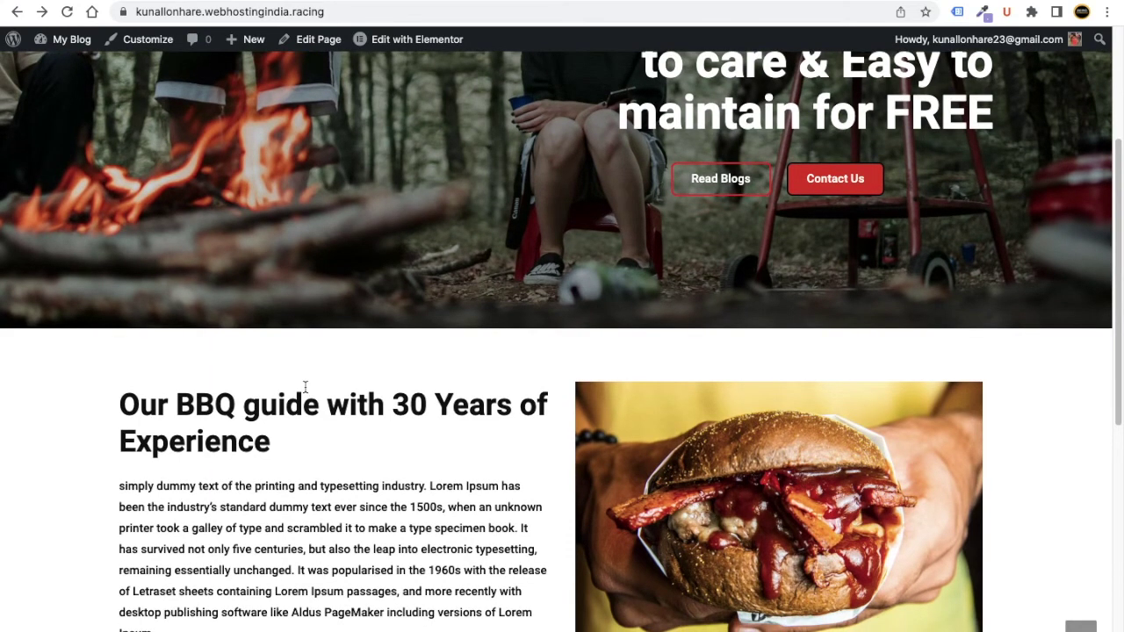
{"action": "scroll", "coordinate": [304, 386], "scroll_direction": "up", "scroll_amount": 4}
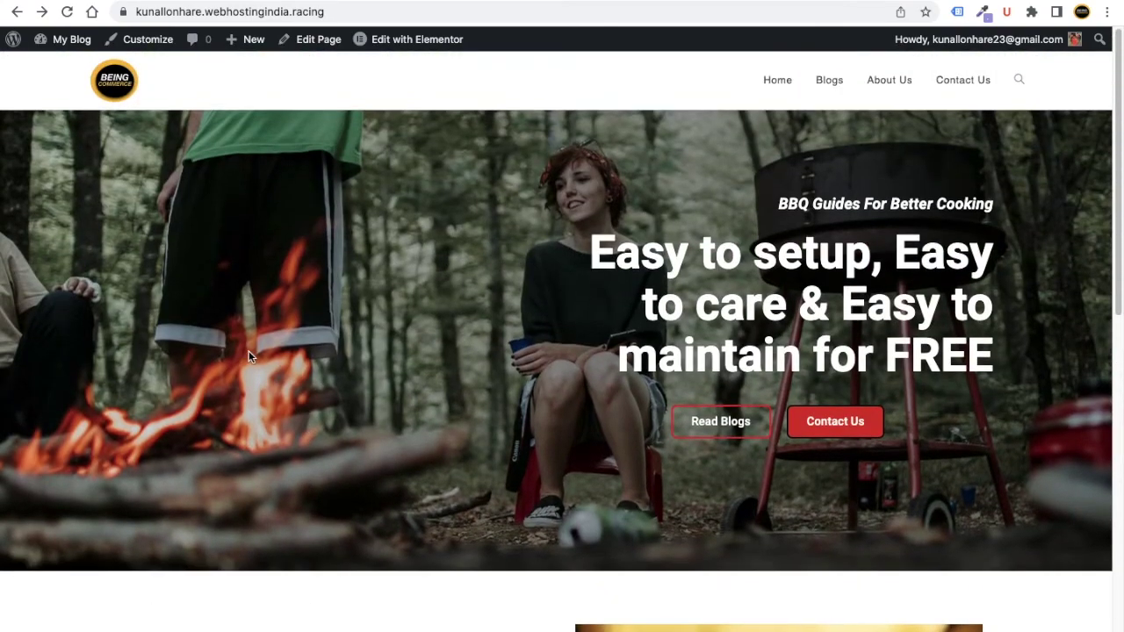
{"action": "scroll", "coordinate": [254, 372], "scroll_direction": "down", "scroll_amount": 4}
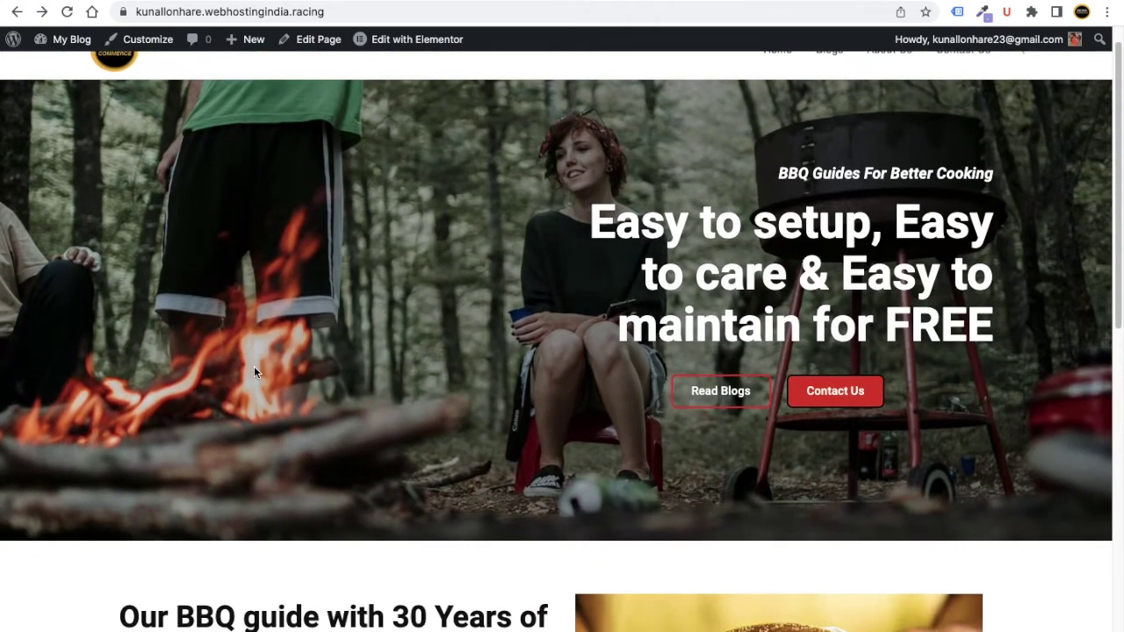
{"action": "scroll", "coordinate": [252, 372], "scroll_direction": "up", "scroll_amount": 2}
{"action": "scroll", "coordinate": [251, 373], "scroll_direction": "up", "scroll_amount": 2}
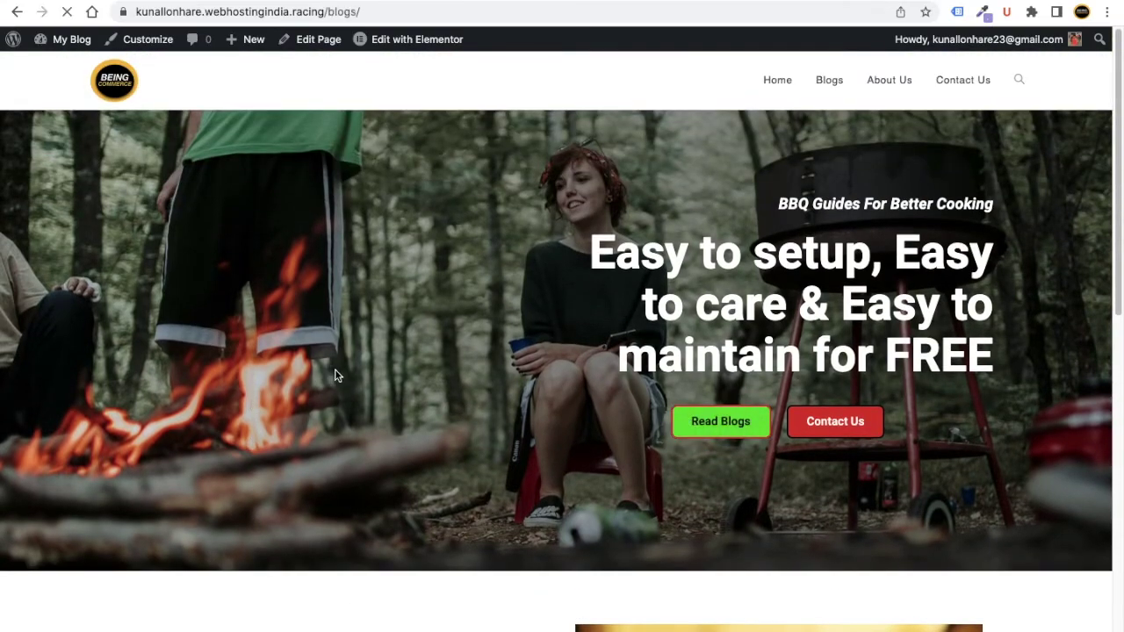
Review the post listing on the Blogs page, from the burger post down to the chicken BBQ post.
{"action": "scroll", "coordinate": [398, 384], "scroll_direction": "down", "scroll_amount": 15}
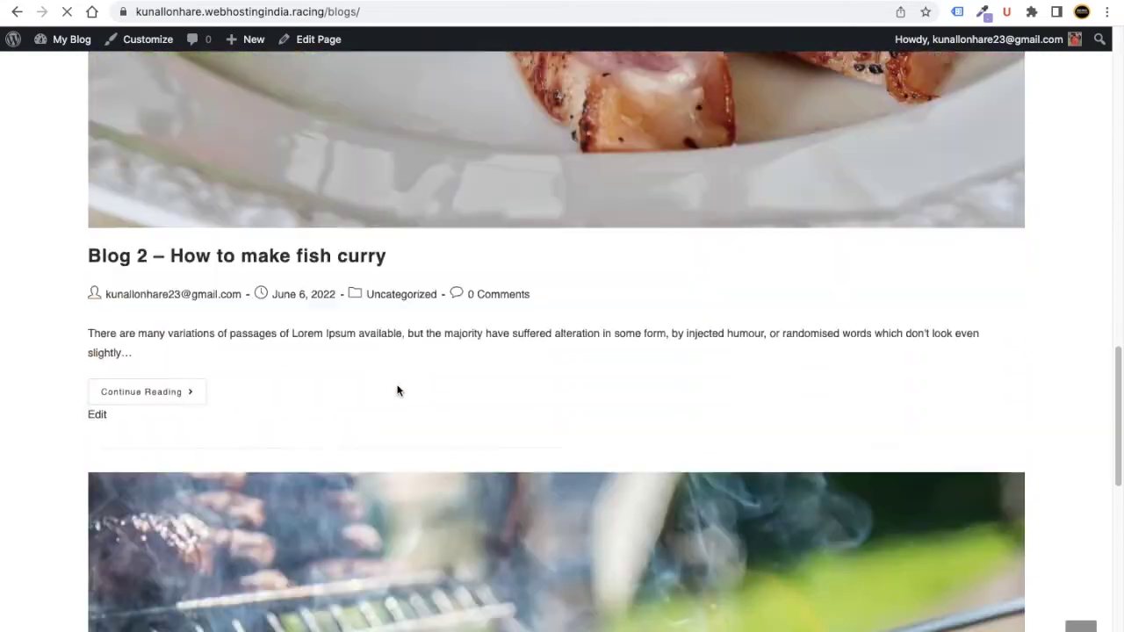
{"action": "scroll", "coordinate": [396, 389], "scroll_direction": "up", "scroll_amount": 15}
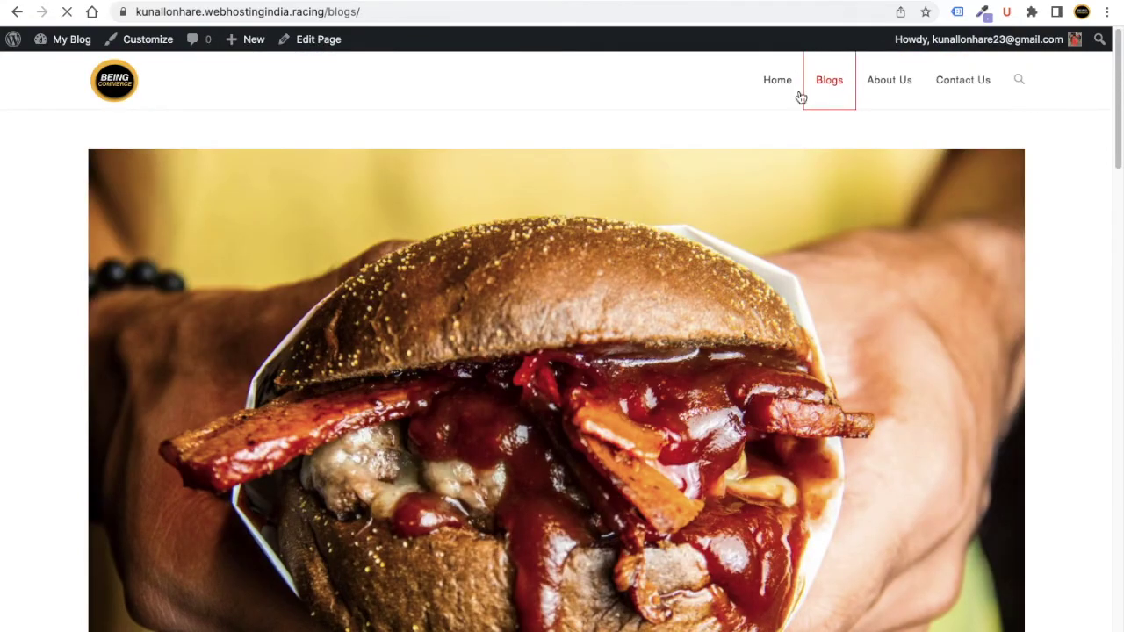
{"action": "scroll", "coordinate": [481, 351], "scroll_direction": "down", "scroll_amount": 10}
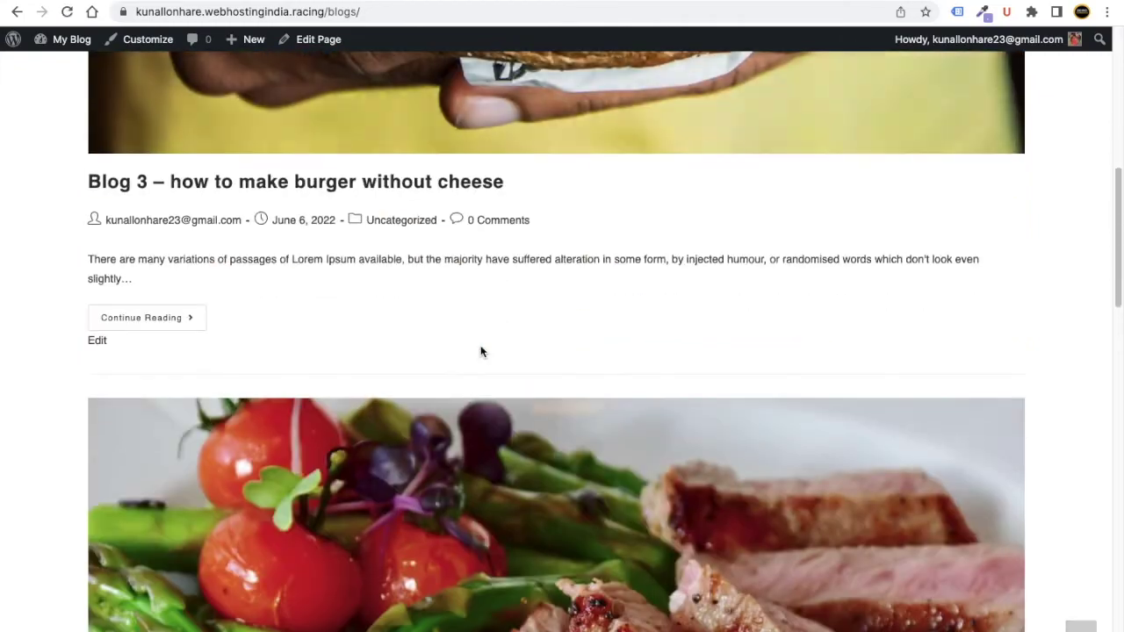
{"action": "scroll", "coordinate": [481, 351], "scroll_direction": "down", "scroll_amount": 6}
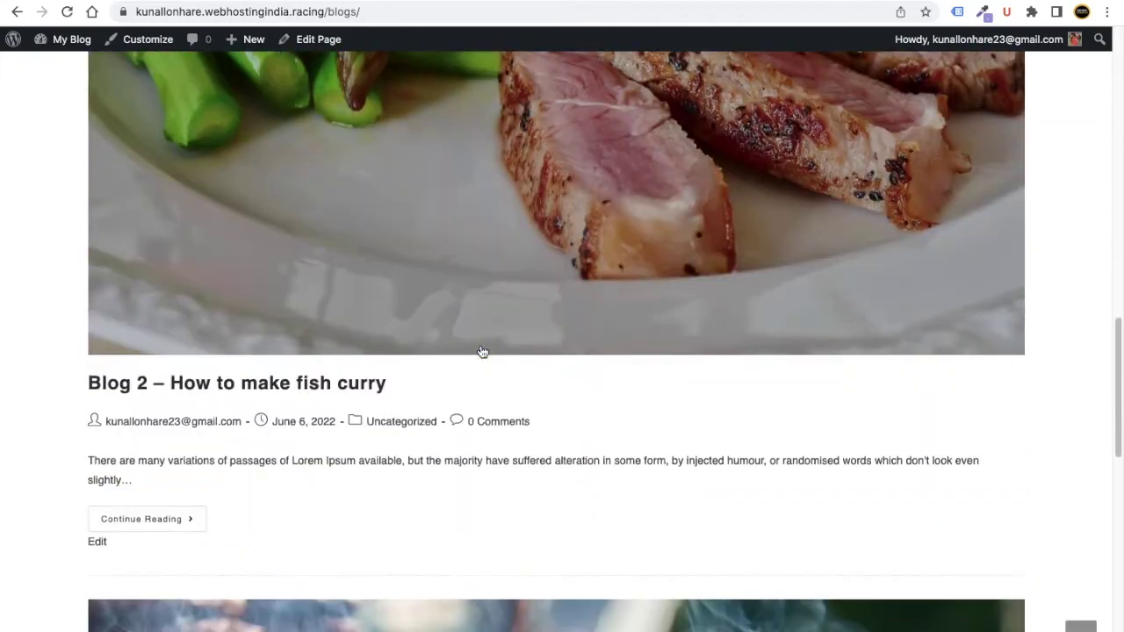
{"action": "scroll", "coordinate": [482, 351], "scroll_direction": "down", "scroll_amount": 8}
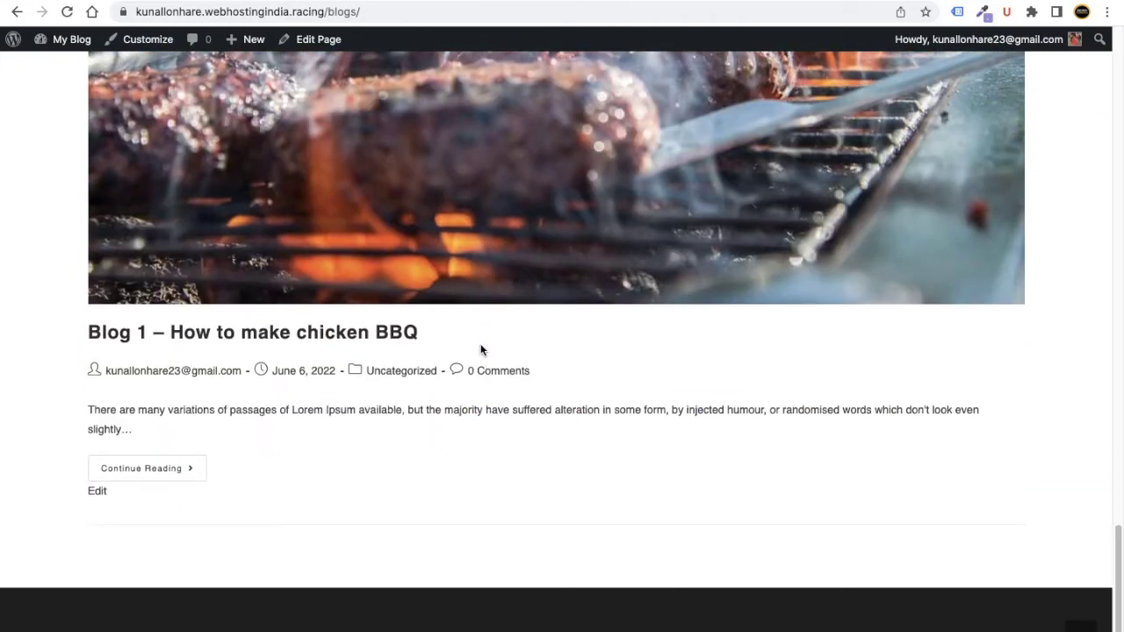
{"action": "scroll", "coordinate": [482, 351], "scroll_direction": "up", "scroll_amount": 6}
{"action": "scroll", "coordinate": [482, 351], "scroll_direction": "up", "scroll_amount": 18}
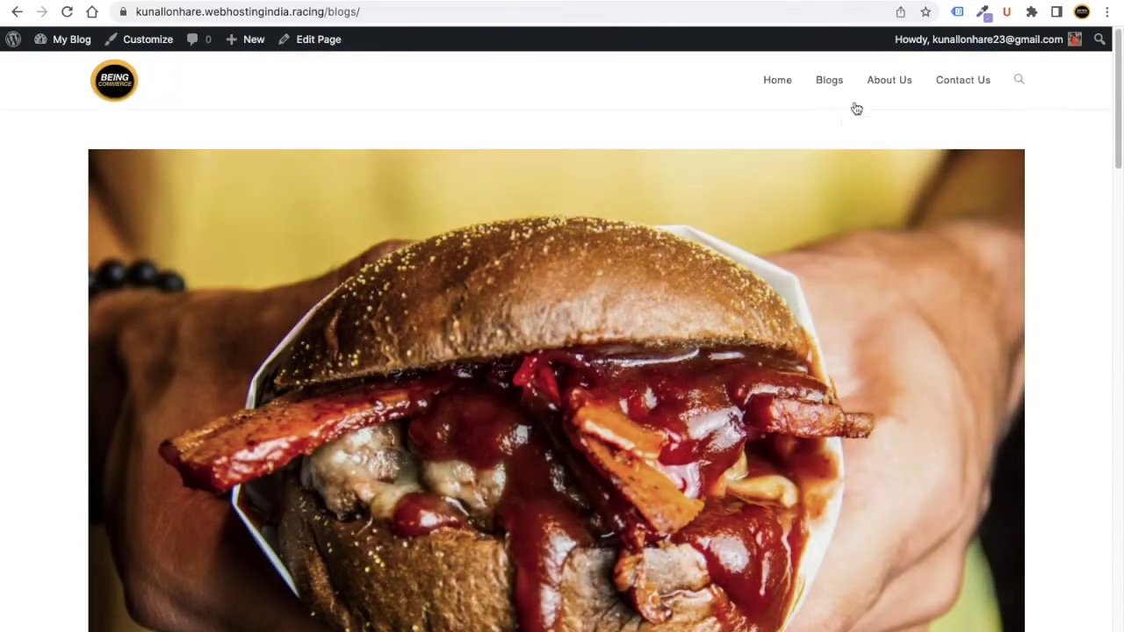
Open the About Us page and look through its content, including the Meet Our Team section.
{"action": "left_click", "coordinate": [879, 81]}
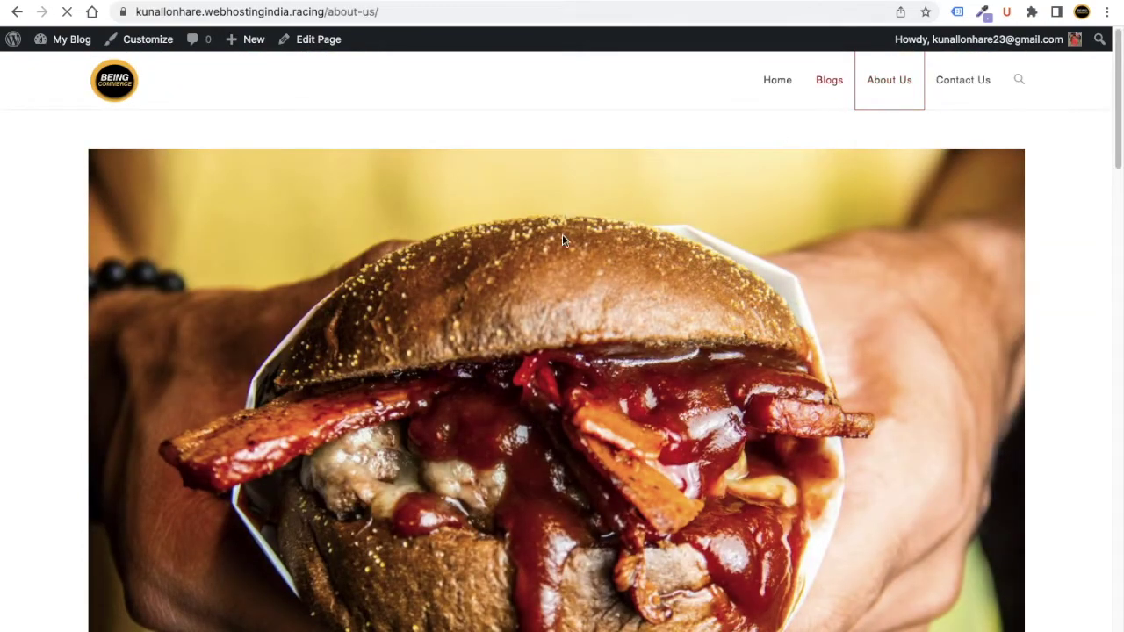
{"action": "scroll", "coordinate": [559, 307], "scroll_direction": "down", "scroll_amount": 2}
{"action": "scroll", "coordinate": [560, 312], "scroll_direction": "down", "scroll_amount": 10}
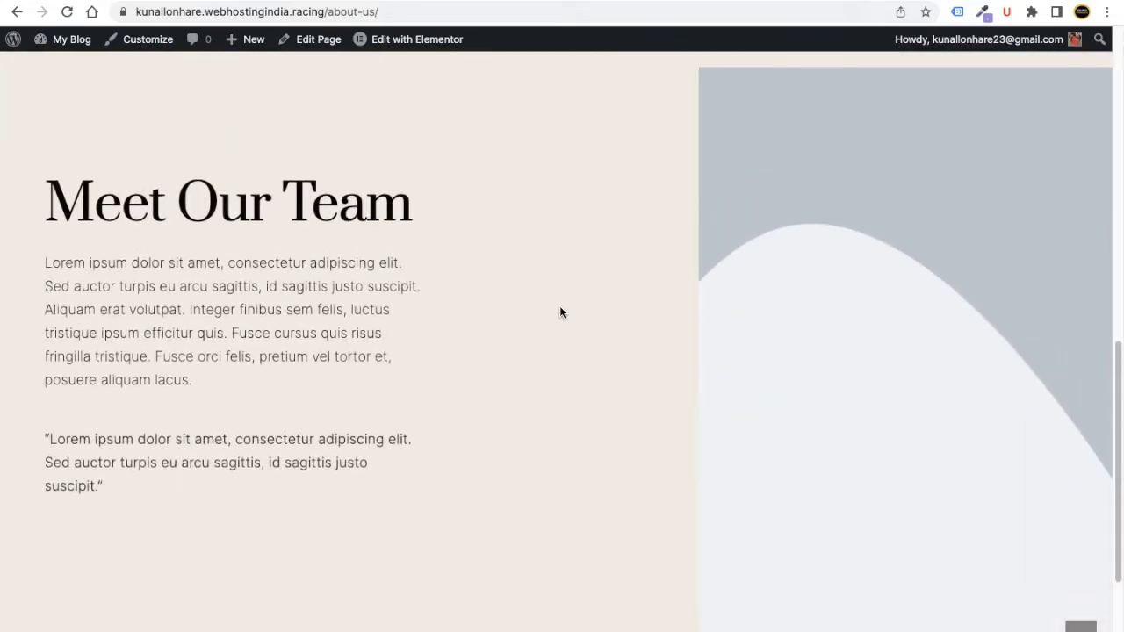
{"action": "scroll", "coordinate": [560, 311], "scroll_direction": "up", "scroll_amount": 10}
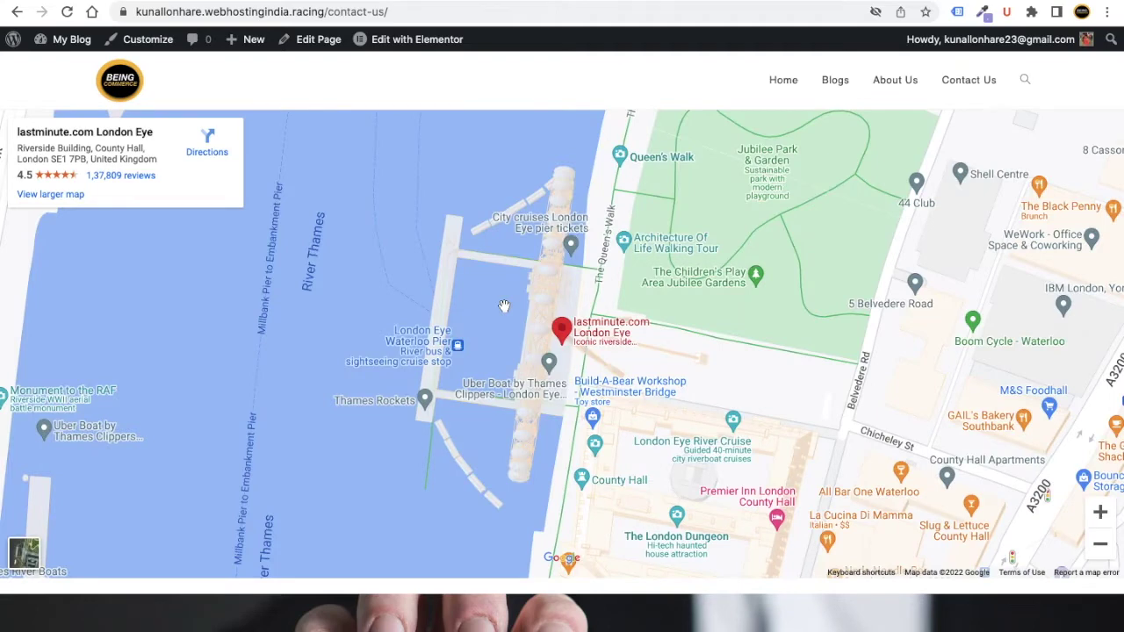
Look through the Contact Us page, covering the map, the banner image, the location and hours details and the social links.
{"action": "scroll", "coordinate": [504, 305], "scroll_direction": "down", "scroll_amount": 10}
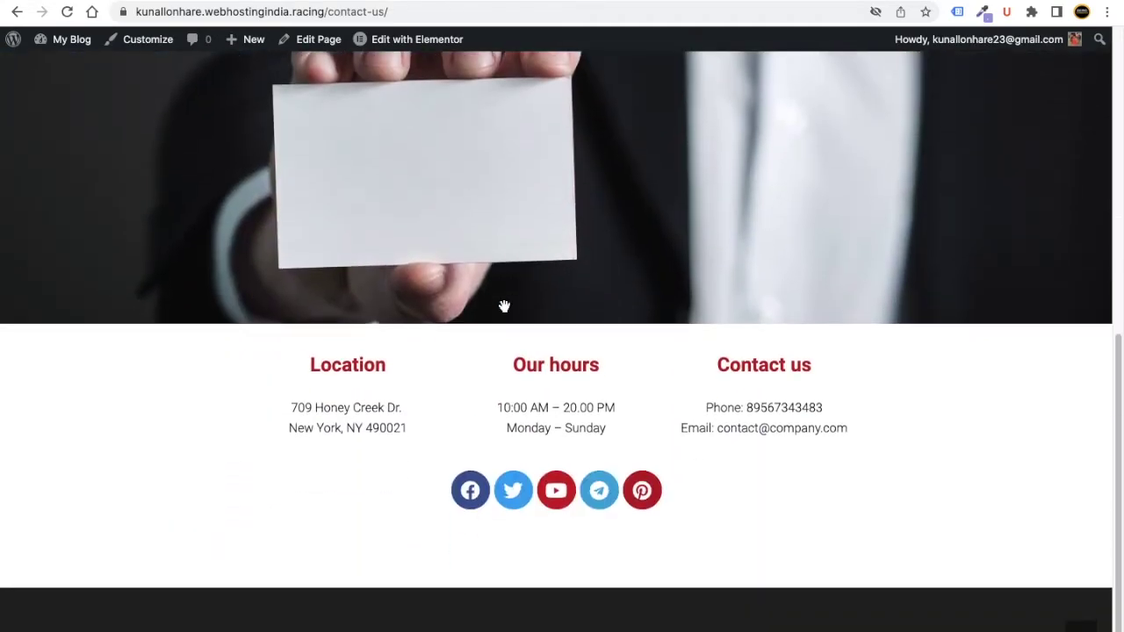
{"action": "scroll", "coordinate": [504, 305], "scroll_direction": "up", "scroll_amount": 4}
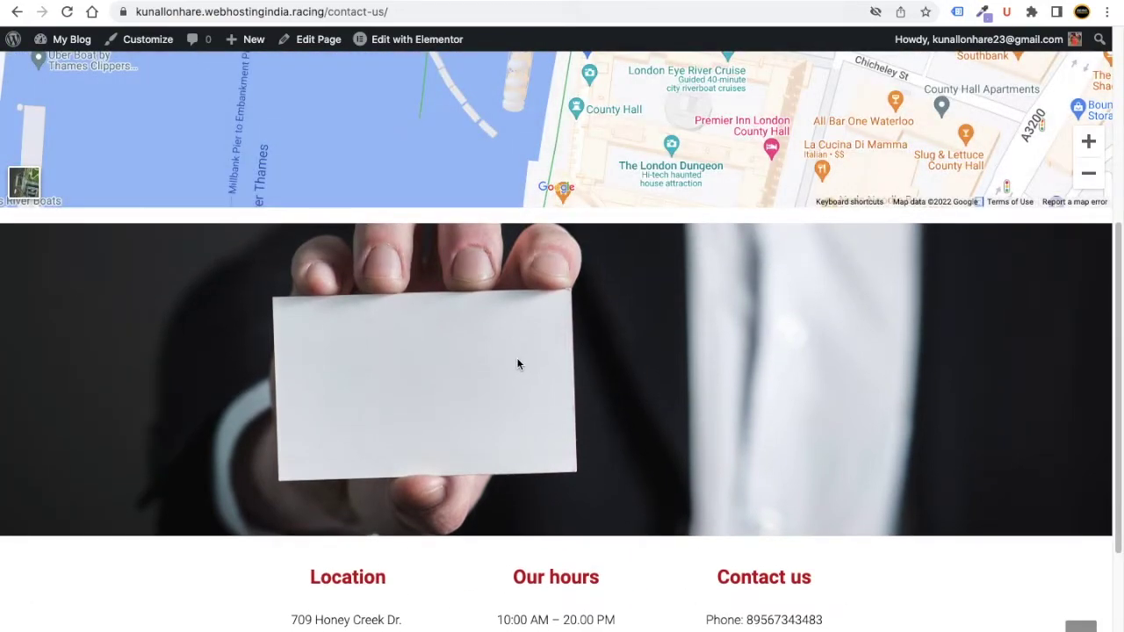
{"action": "scroll", "coordinate": [516, 366], "scroll_direction": "down", "scroll_amount": 4}
{"action": "scroll", "coordinate": [517, 360], "scroll_direction": "up", "scroll_amount": 10}
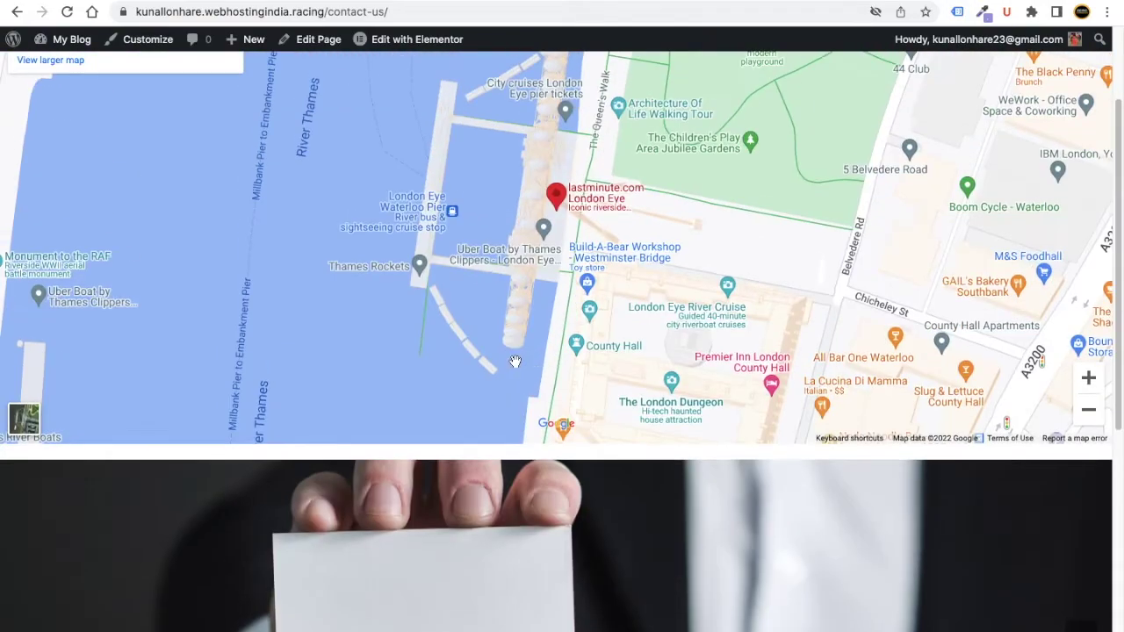
{"action": "scroll", "coordinate": [457, 346], "scroll_direction": "up", "scroll_amount": 2}
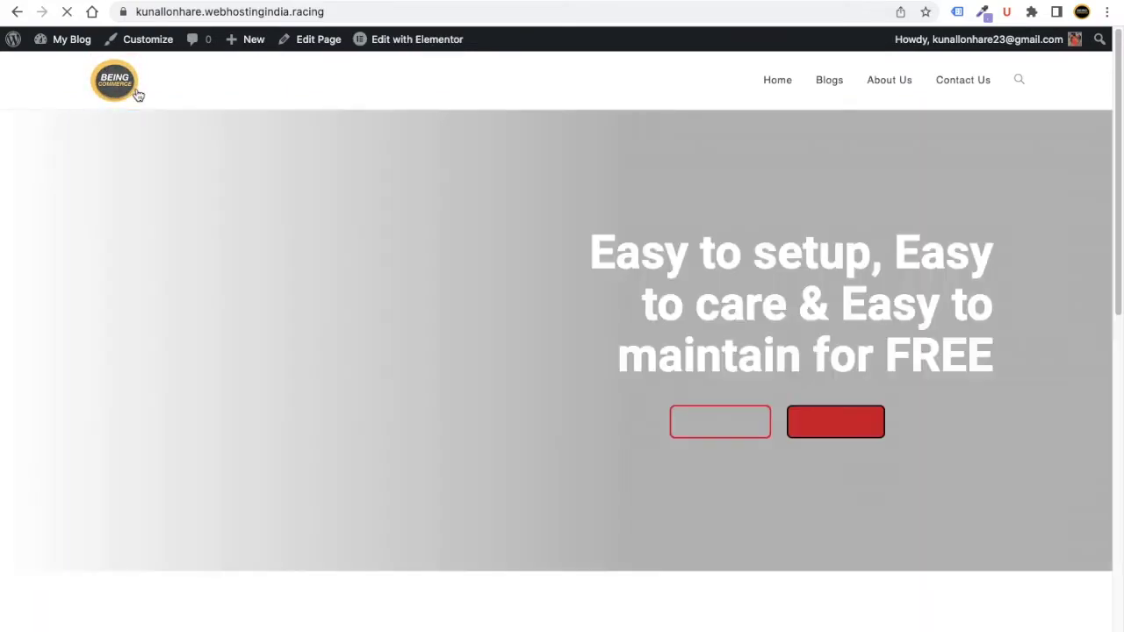
Review the home page again, checking the hero banner, the BBQ guide section and the achievement counters.
{"action": "scroll", "coordinate": [364, 266], "scroll_direction": "down", "scroll_amount": 6}
{"action": "scroll", "coordinate": [365, 261], "scroll_direction": "down", "scroll_amount": 2}
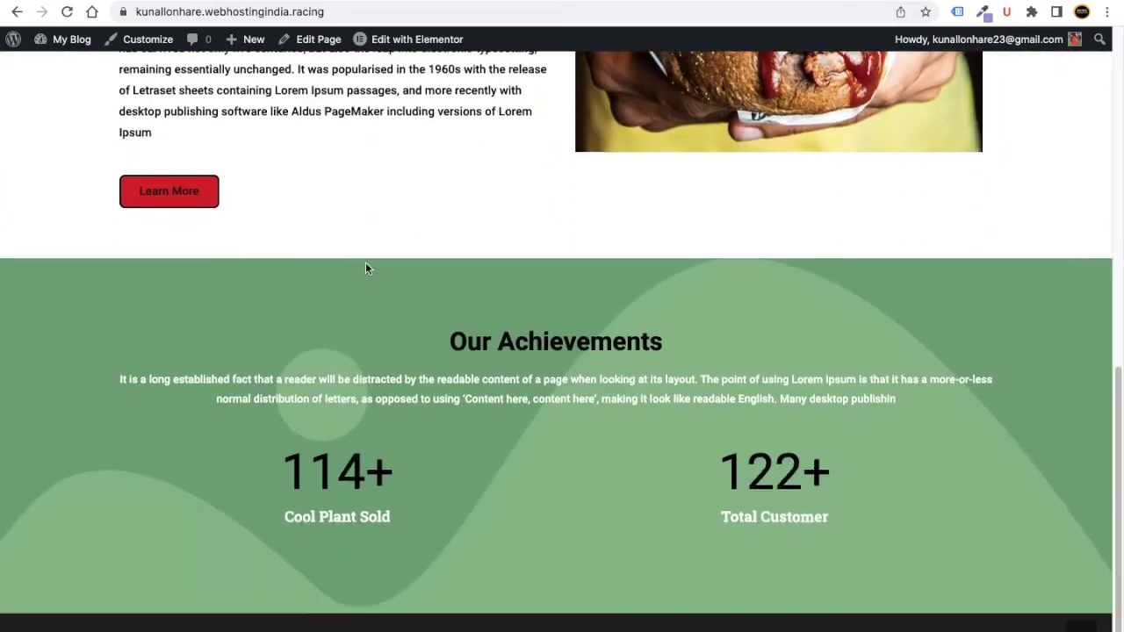
{"action": "scroll", "coordinate": [366, 261], "scroll_direction": "up", "scroll_amount": 9}
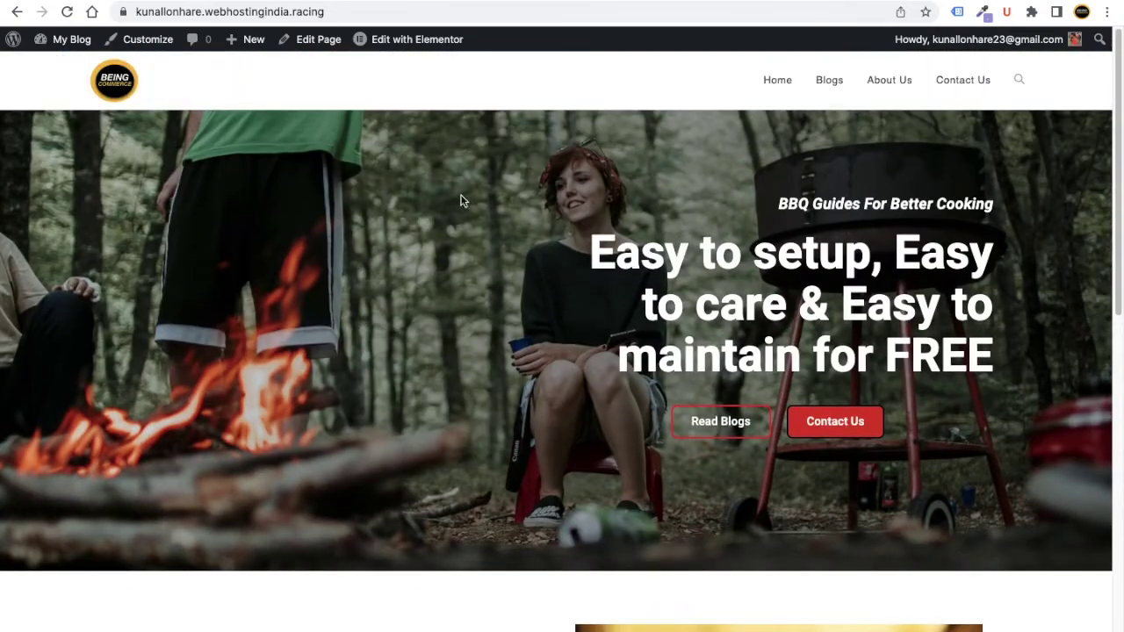
{"action": "scroll", "coordinate": [337, 233], "scroll_direction": "down", "scroll_amount": 1}
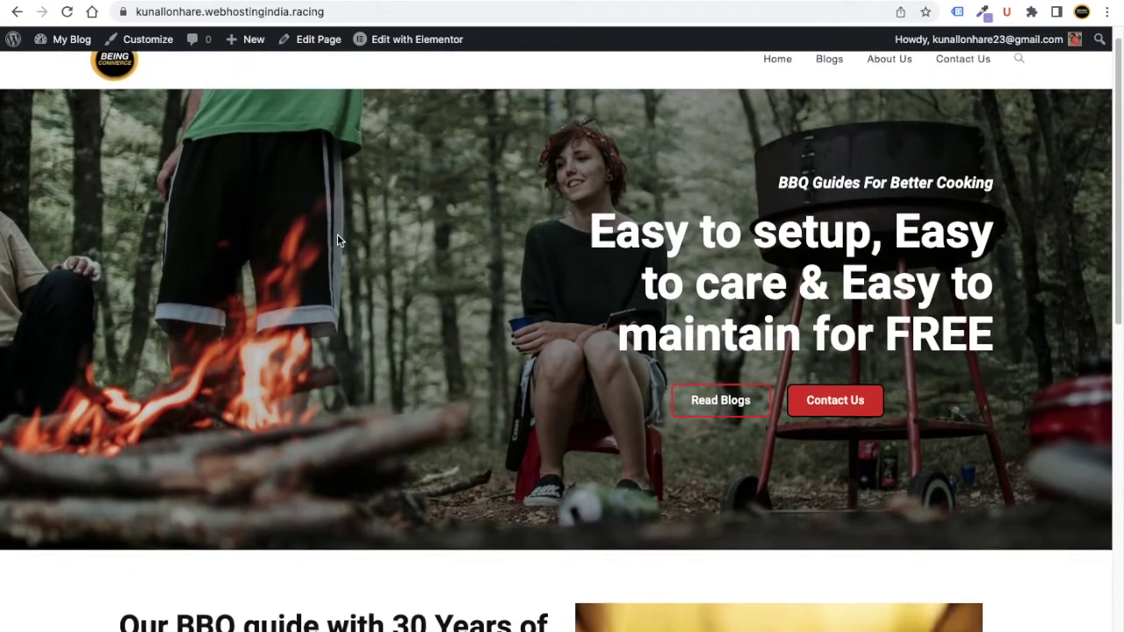
{"action": "scroll", "coordinate": [337, 234], "scroll_direction": "down", "scroll_amount": 5}
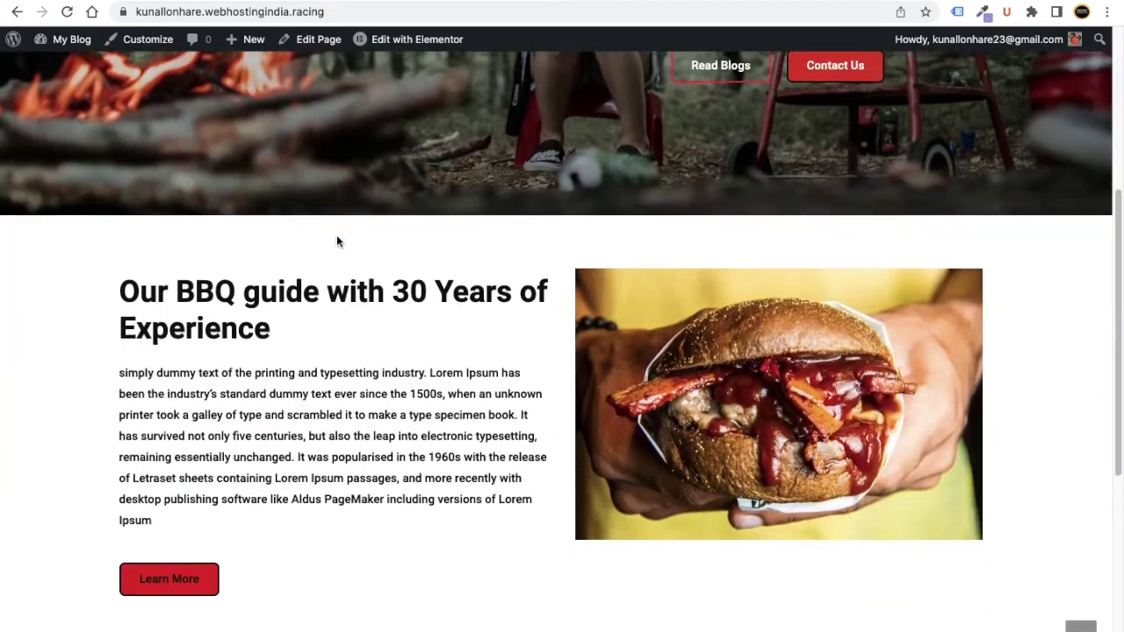
{"action": "scroll", "coordinate": [413, 312], "scroll_direction": "down", "scroll_amount": 3}
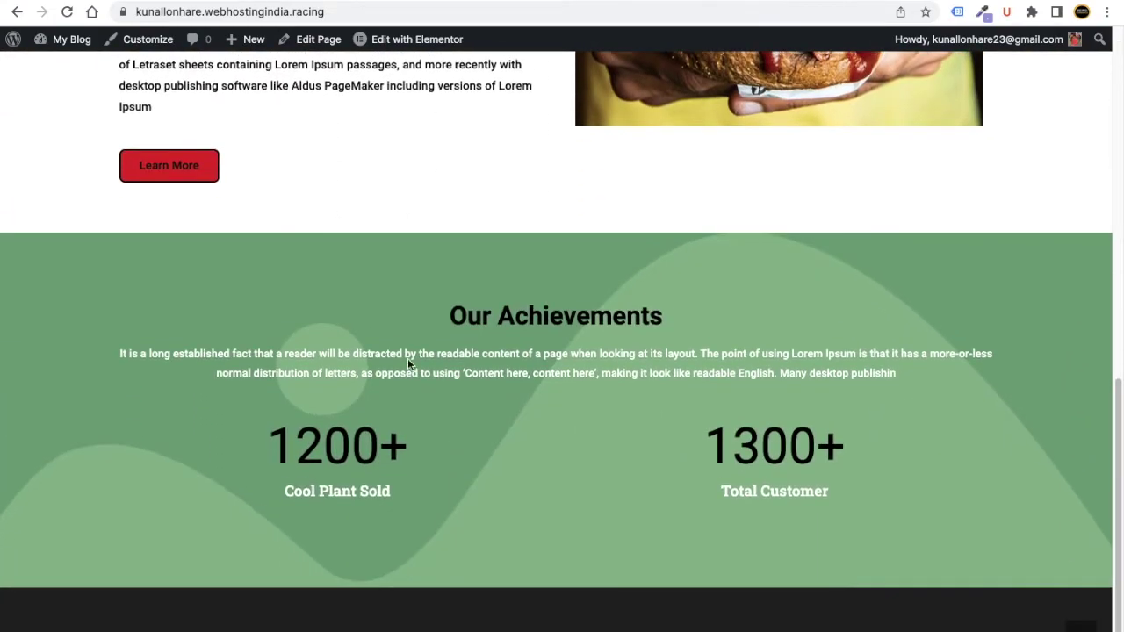
{"action": "scroll", "coordinate": [422, 347], "scroll_direction": "up", "scroll_amount": 5}
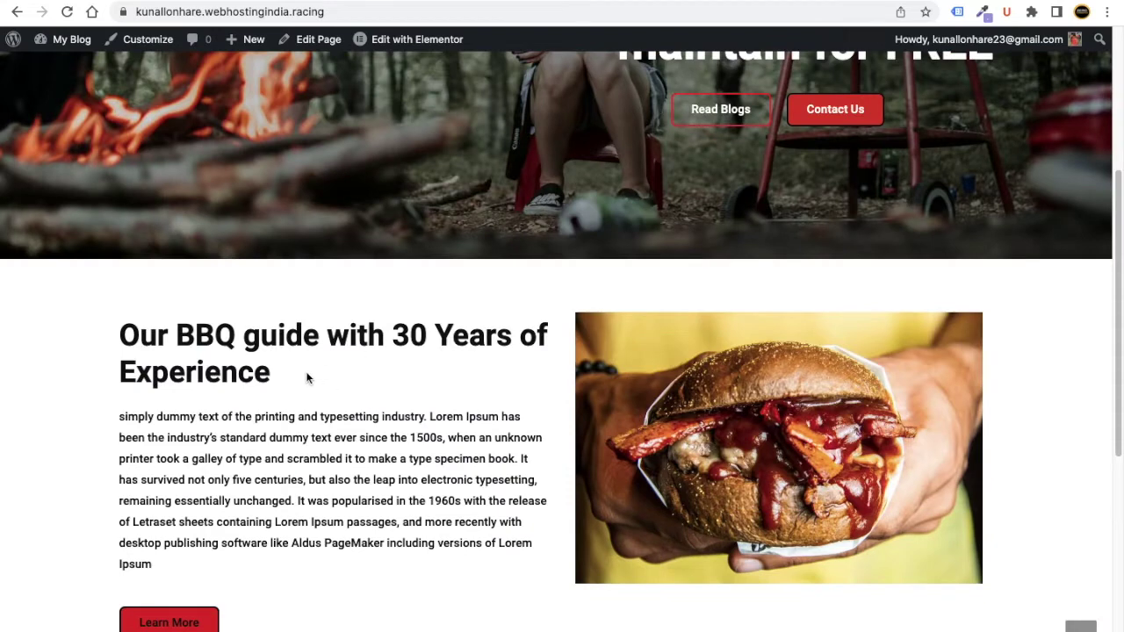
{"action": "scroll", "coordinate": [314, 379], "scroll_direction": "up", "scroll_amount": 2}
{"action": "scroll", "coordinate": [408, 315], "scroll_direction": "up", "scroll_amount": 2}
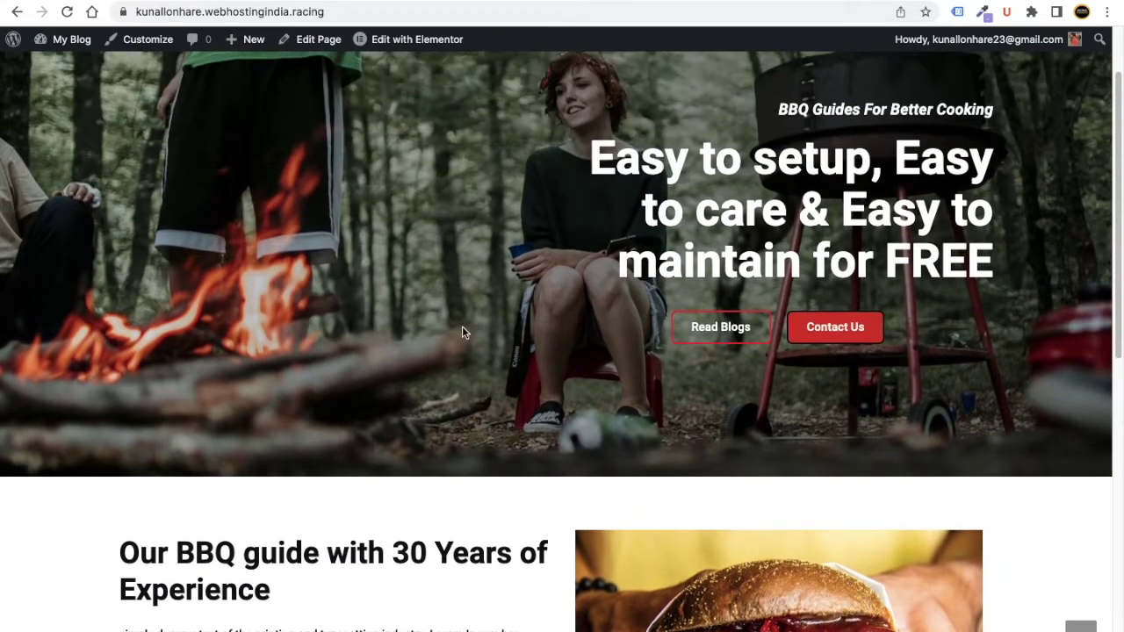
{"action": "scroll", "coordinate": [740, 340], "scroll_direction": "up", "scroll_amount": 1}
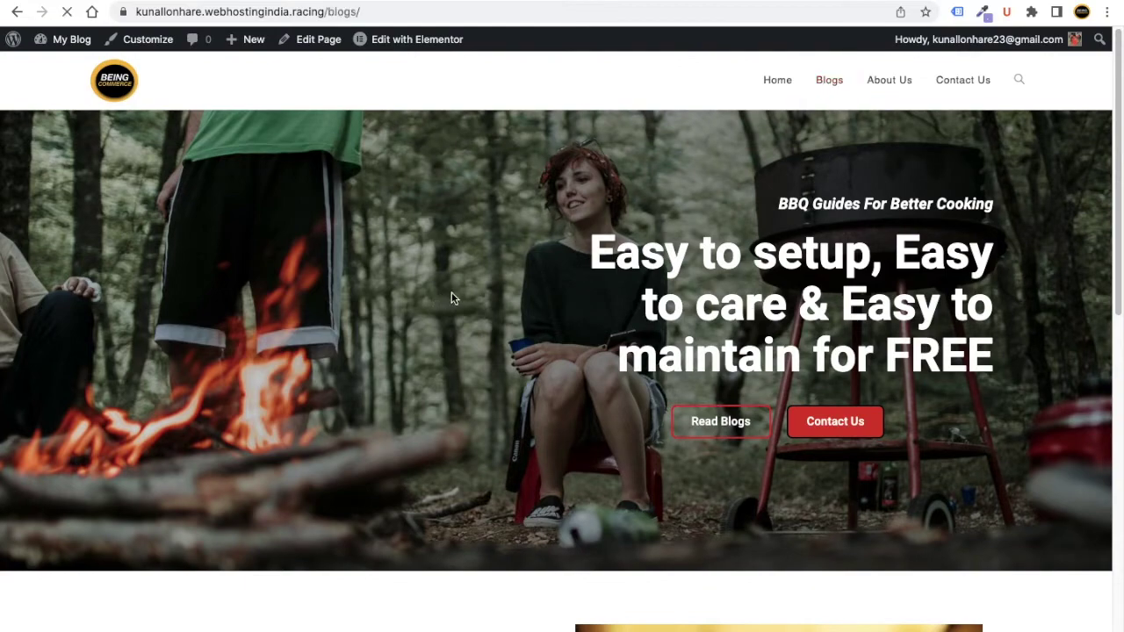
Go through the Blogs page again, examining how each post shows its image, title, excerpt and reading link.
{"action": "scroll", "coordinate": [480, 349], "scroll_direction": "down", "scroll_amount": 4}
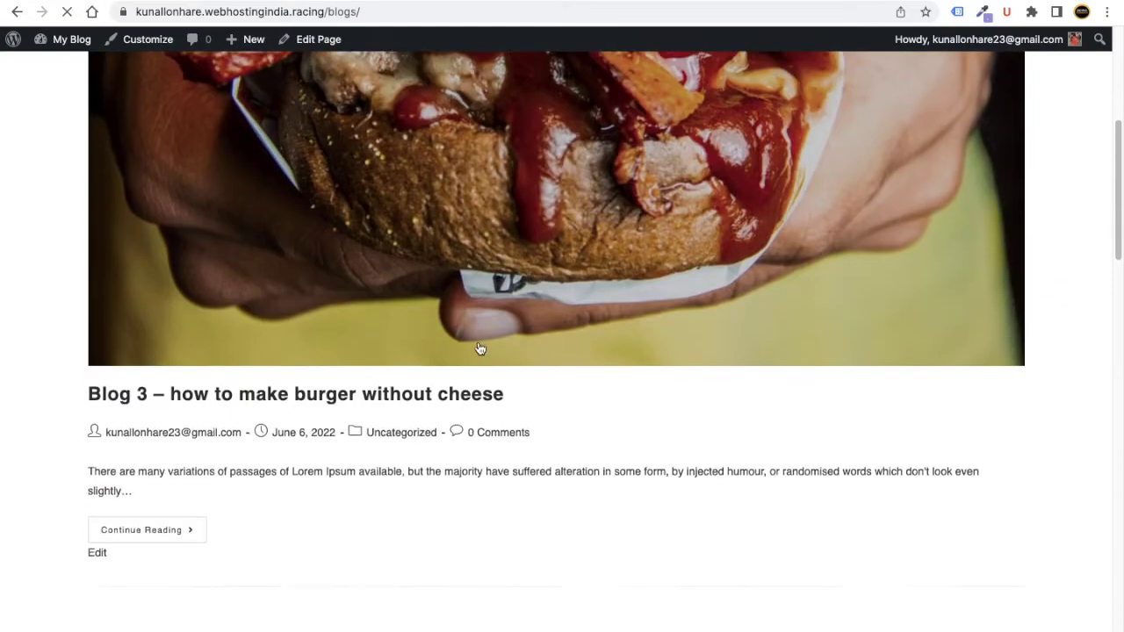
{"action": "scroll", "coordinate": [479, 347], "scroll_direction": "down", "scroll_amount": 3}
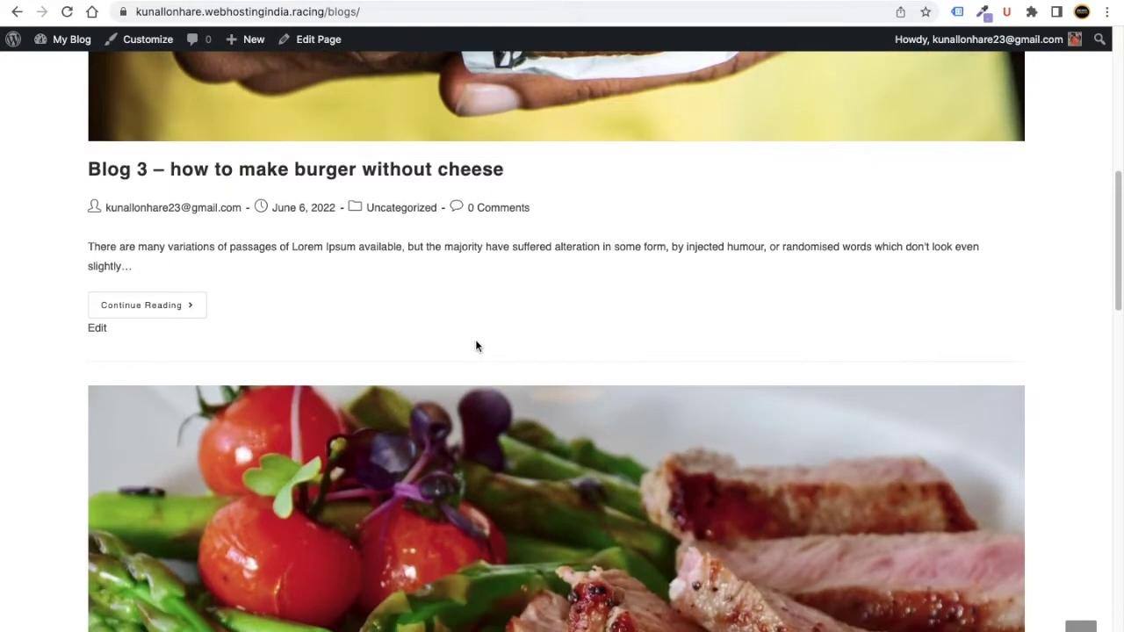
{"action": "scroll", "coordinate": [475, 345], "scroll_direction": "down", "scroll_amount": 4}
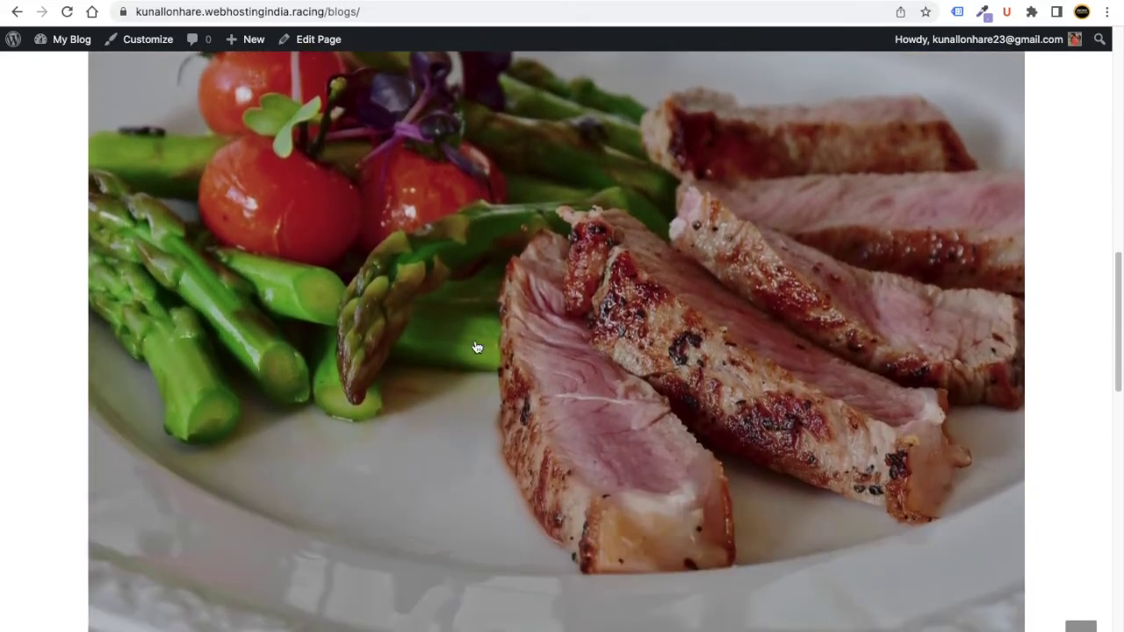
{"action": "scroll", "coordinate": [475, 348], "scroll_direction": "down", "scroll_amount": 5}
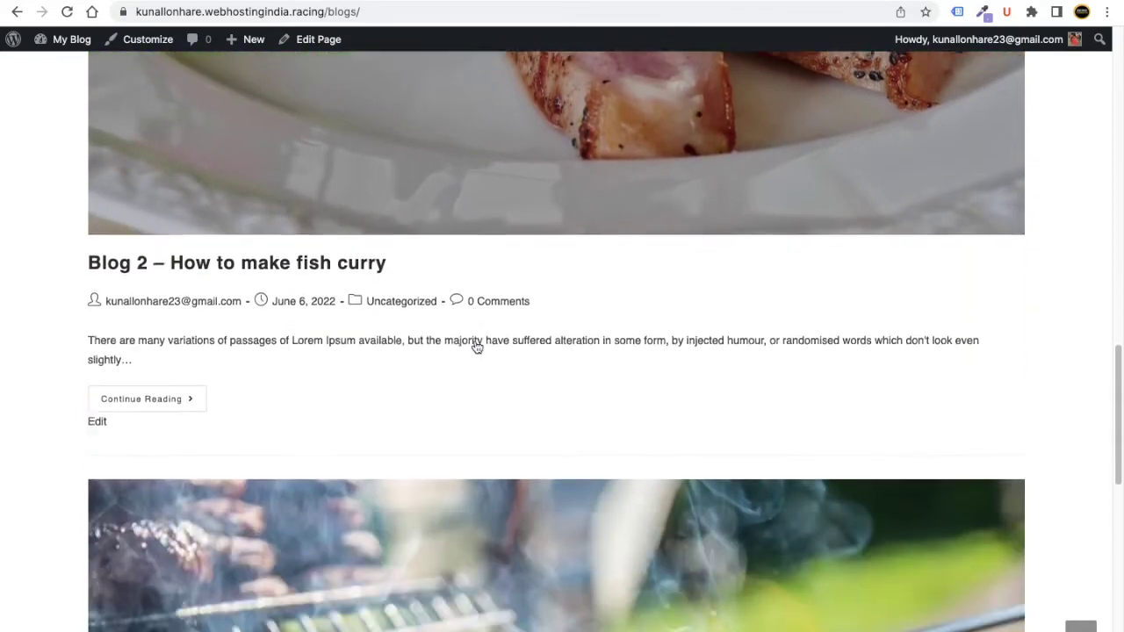
{"action": "scroll", "coordinate": [475, 347], "scroll_direction": "down", "scroll_amount": 7}
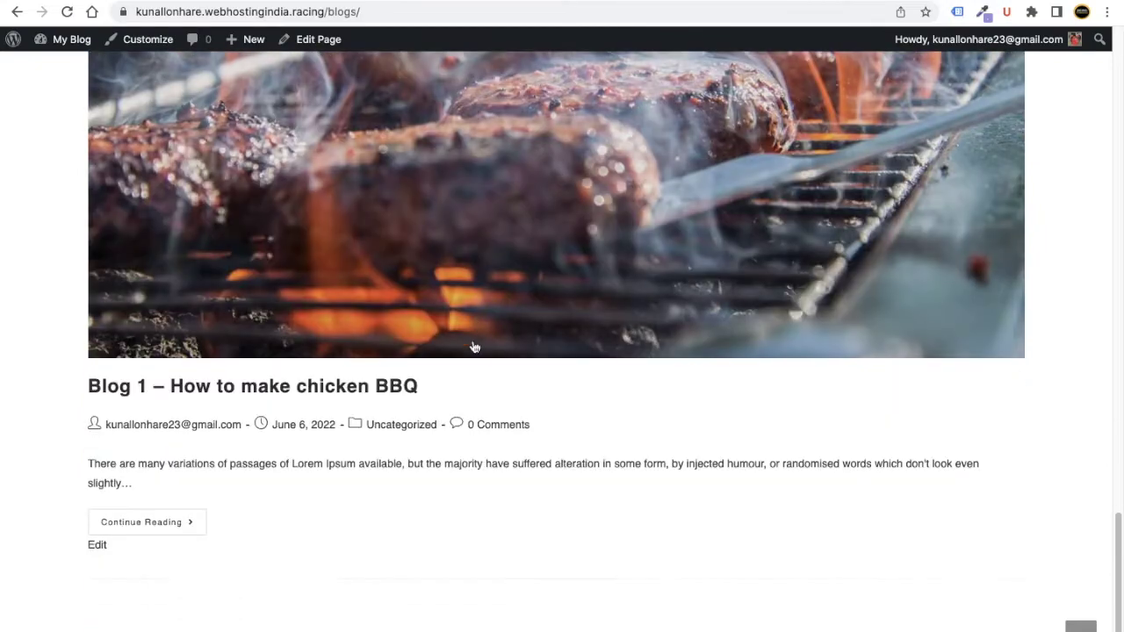
Finish viewing the Blogs page, then open the About Us page and look over its opening section.
{"action": "scroll", "coordinate": [474, 348], "scroll_direction": "up", "scroll_amount": 15}
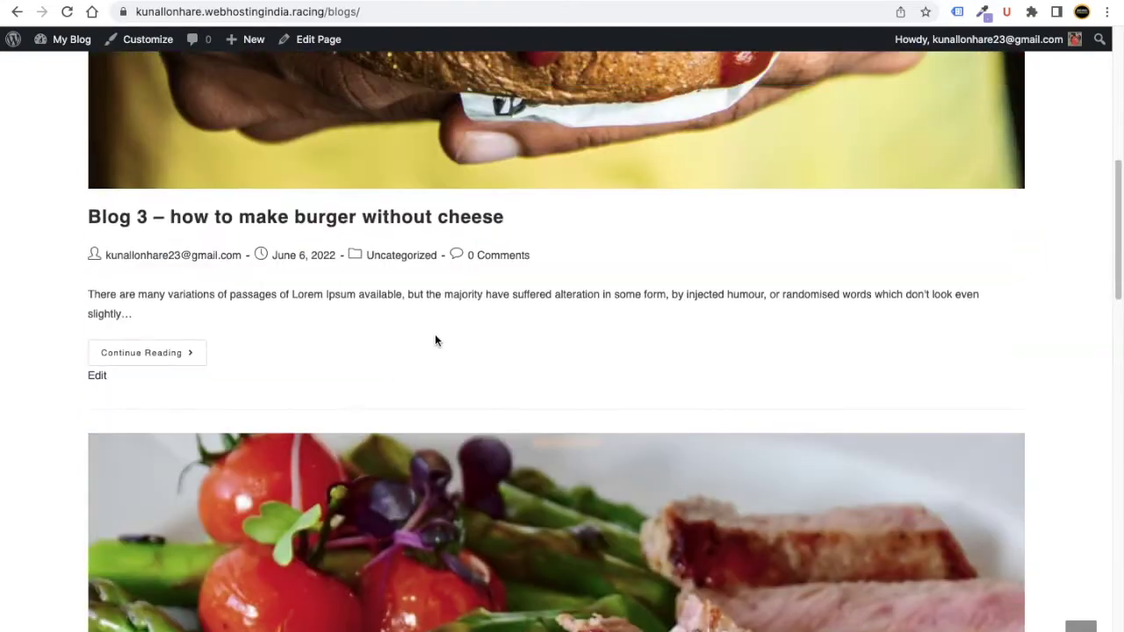
{"action": "scroll", "coordinate": [434, 341], "scroll_direction": "up", "scroll_amount": 5}
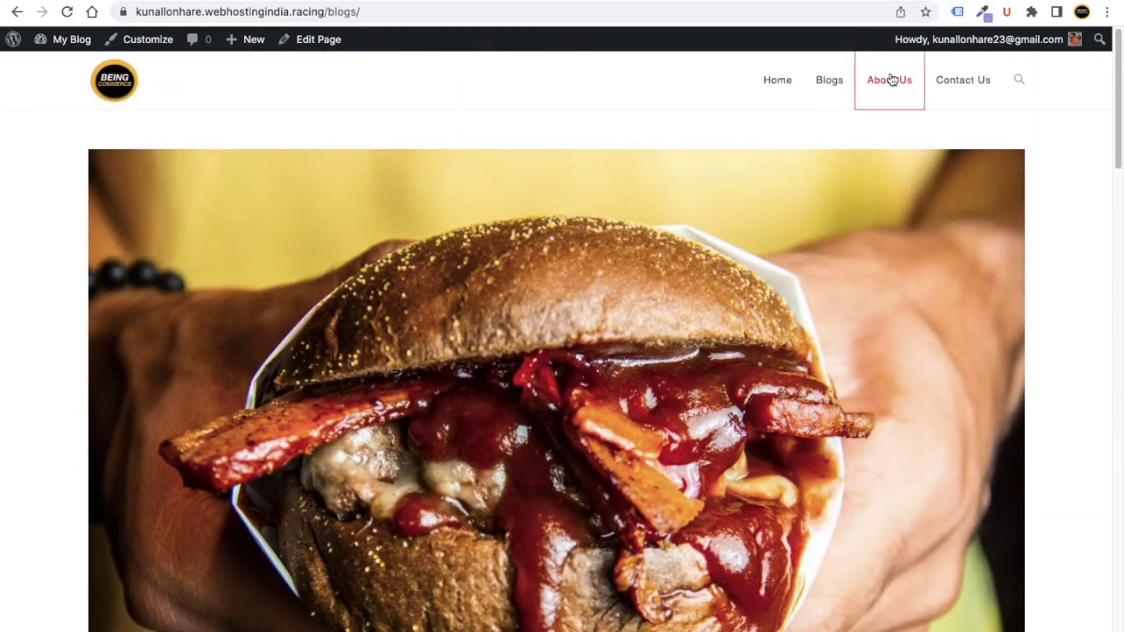
{"action": "left_click", "coordinate": [890, 79]}
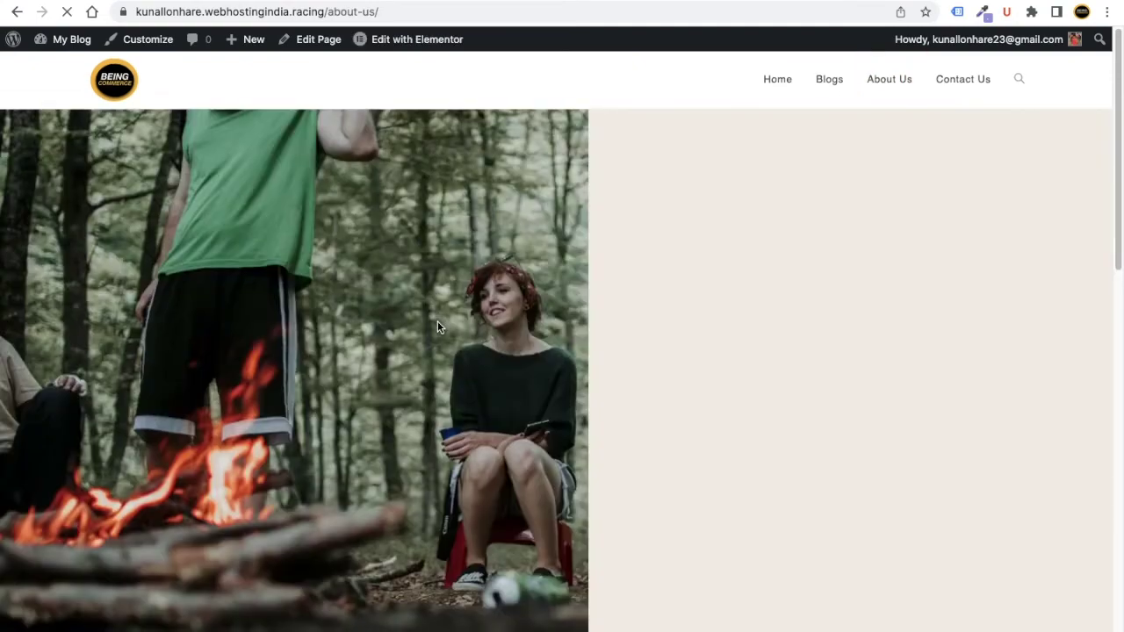
{"action": "scroll", "coordinate": [438, 321], "scroll_direction": "down", "scroll_amount": 5}
{"action": "scroll", "coordinate": [448, 336], "scroll_direction": "up", "scroll_amount": 5}
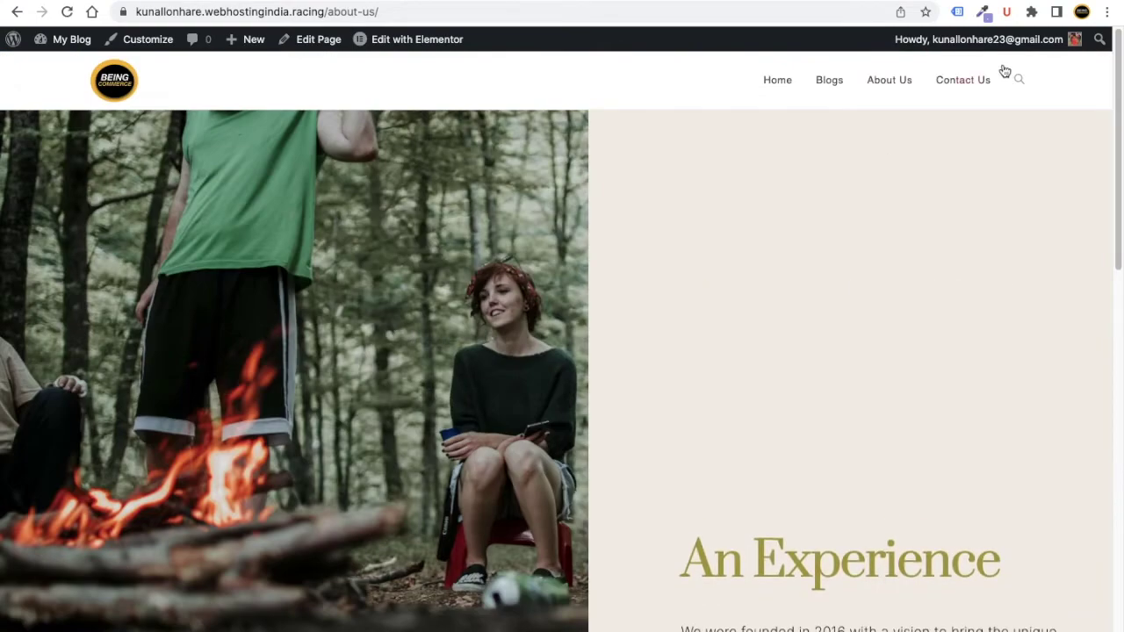
View the Contact Us page and return to the home page through the site logo.
{"action": "left_click", "coordinate": [966, 80]}
{"action": "scroll", "coordinate": [419, 275], "scroll_direction": "down", "scroll_amount": 5}
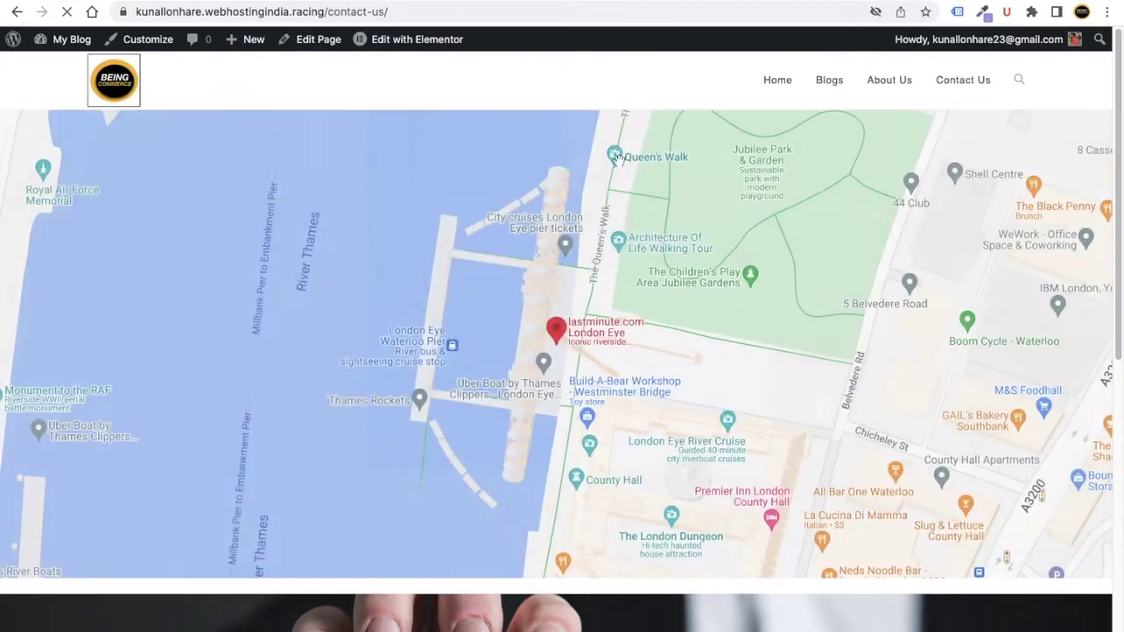
{"action": "left_click", "coordinate": [124, 88]}
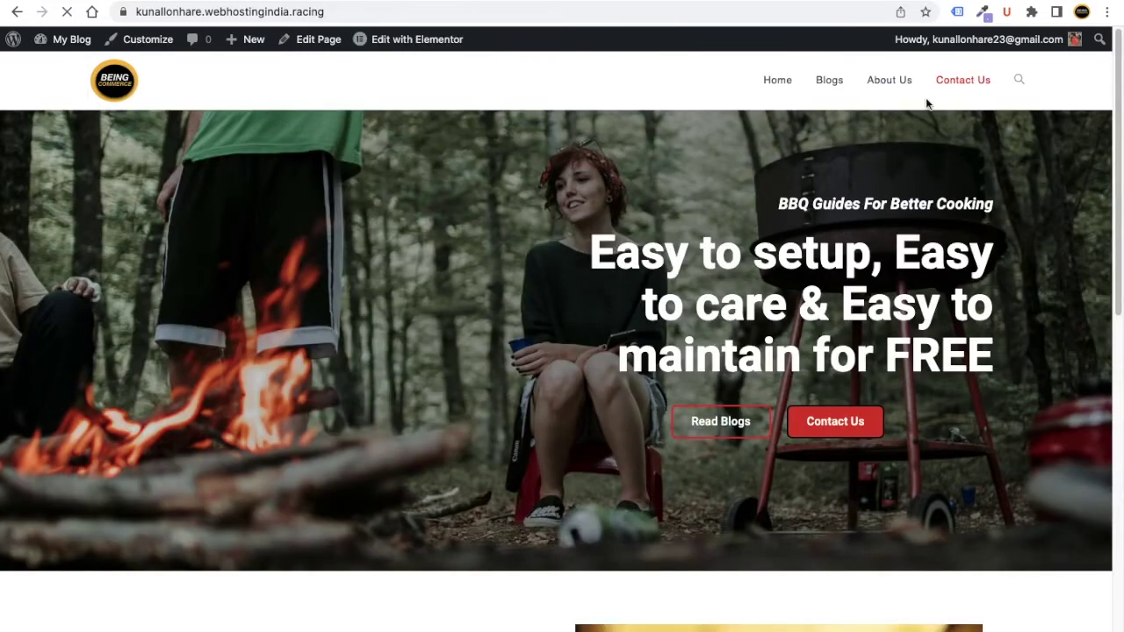
Open the Contact Us page from the home page's hero banner and look through it.
{"action": "left_click", "coordinate": [835, 422]}
{"action": "scroll", "coordinate": [612, 351], "scroll_direction": "down", "scroll_amount": 4}
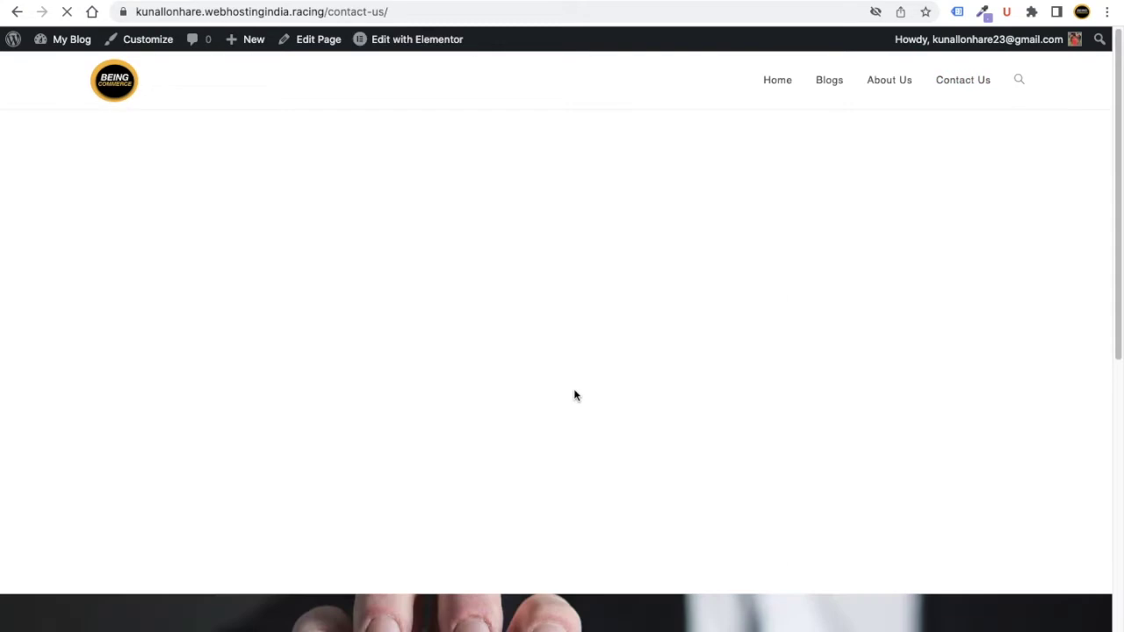
{"action": "scroll", "coordinate": [579, 394], "scroll_direction": "down", "scroll_amount": 6}
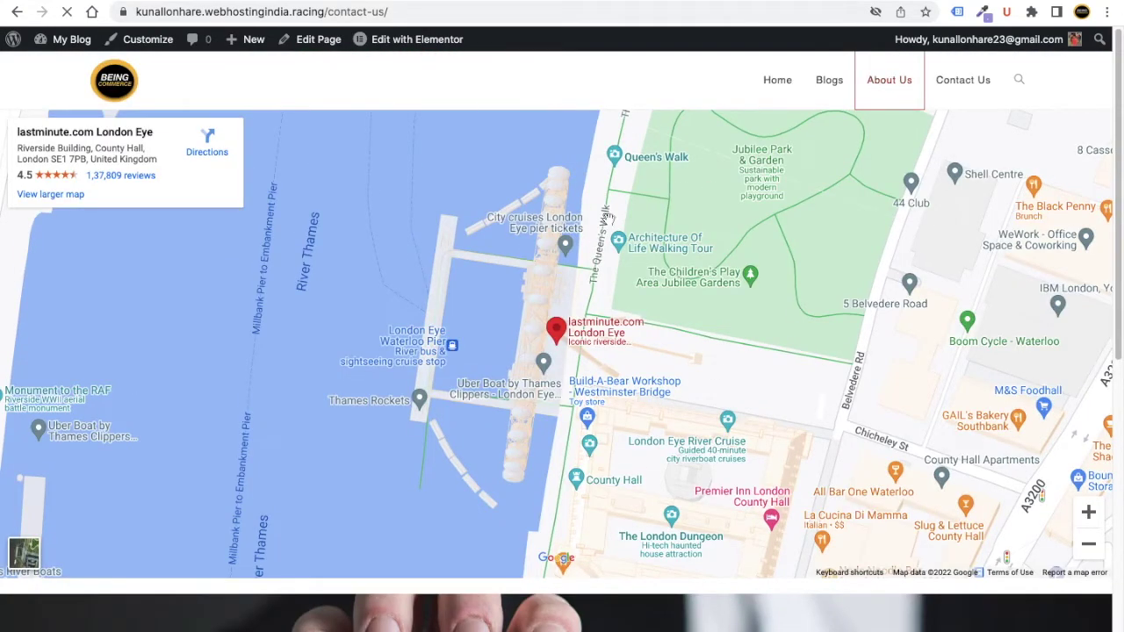
Reopen the About Us page and read through the An Experience and Meet Our Team sections.
{"action": "scroll", "coordinate": [473, 347], "scroll_direction": "down", "scroll_amount": 5}
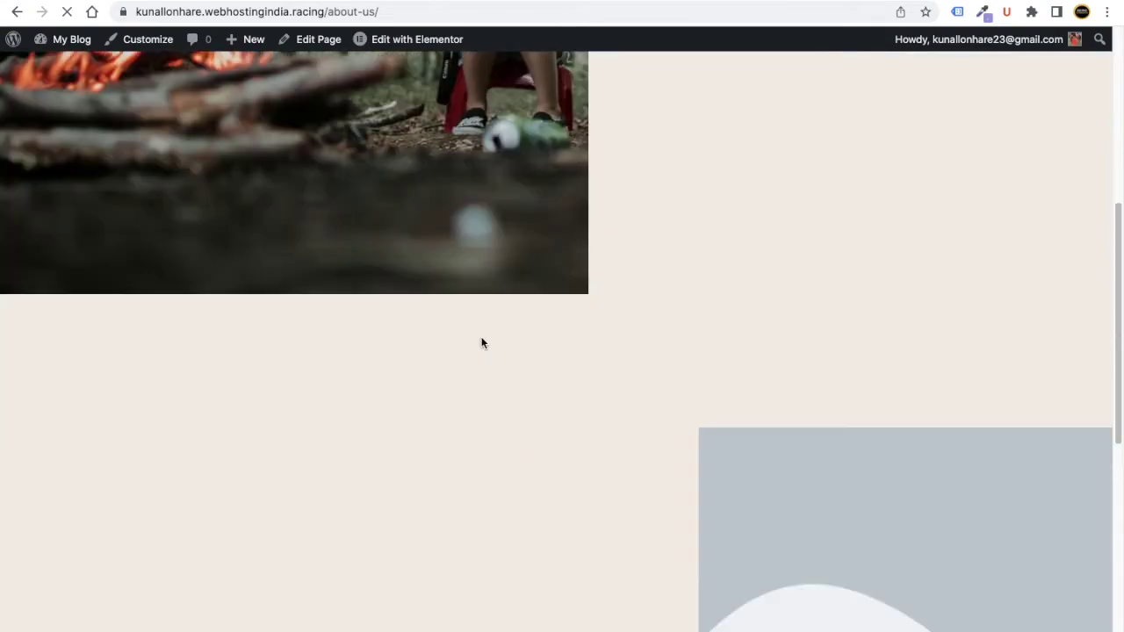
{"action": "scroll", "coordinate": [482, 342], "scroll_direction": "down", "scroll_amount": 1}
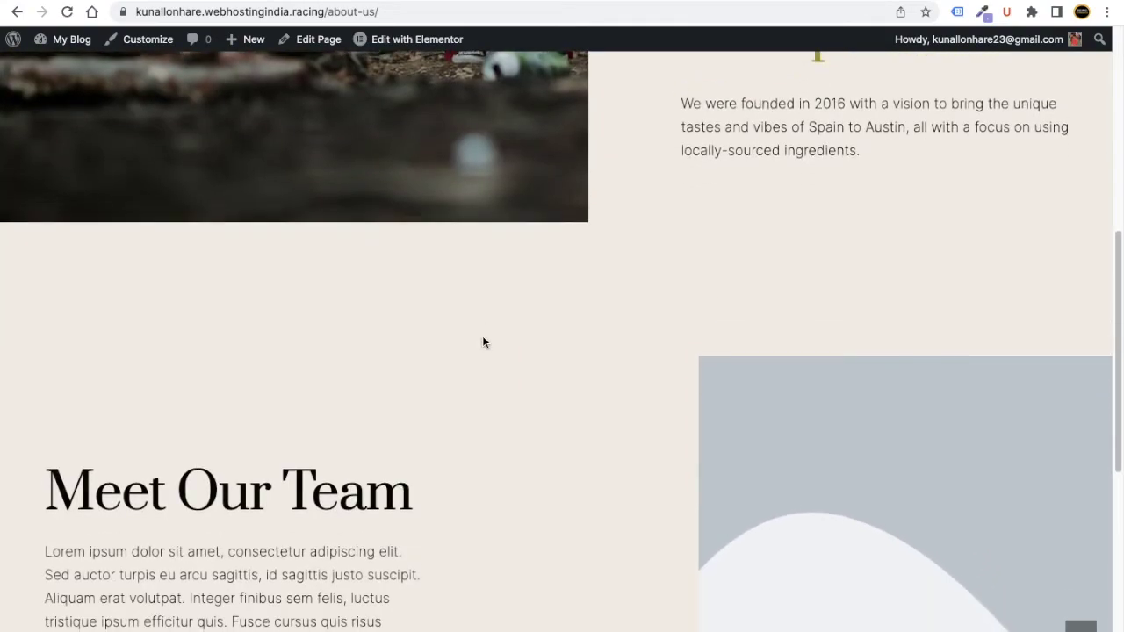
{"action": "scroll", "coordinate": [482, 342], "scroll_direction": "down", "scroll_amount": 4}
{"action": "scroll", "coordinate": [482, 342], "scroll_direction": "up", "scroll_amount": 8}
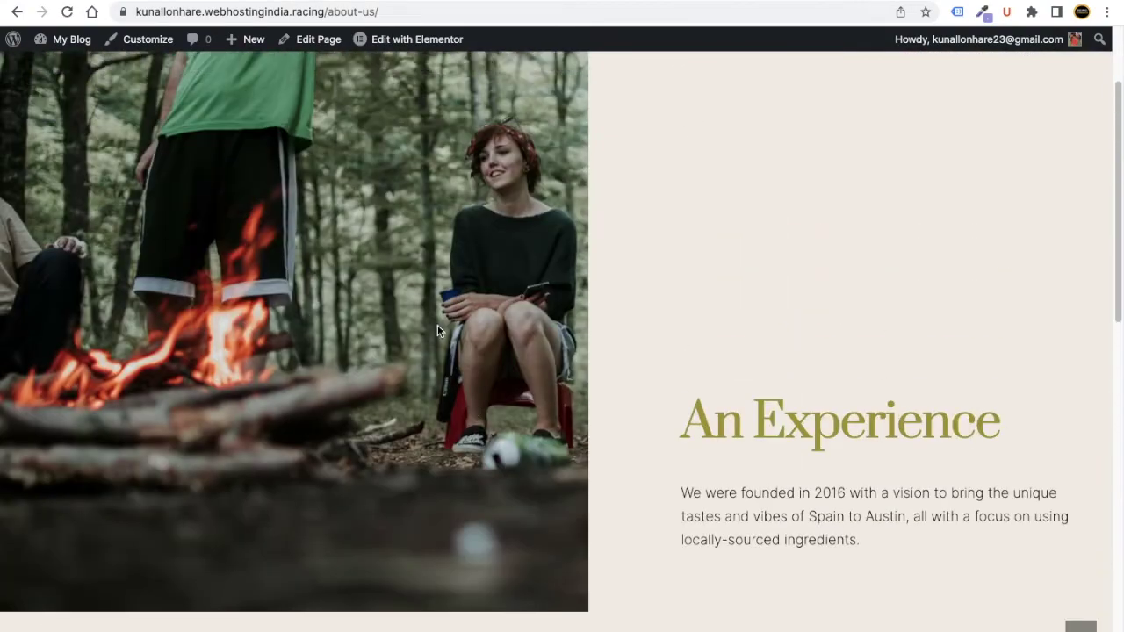
{"action": "scroll", "coordinate": [448, 326], "scroll_direction": "up", "scroll_amount": 3}
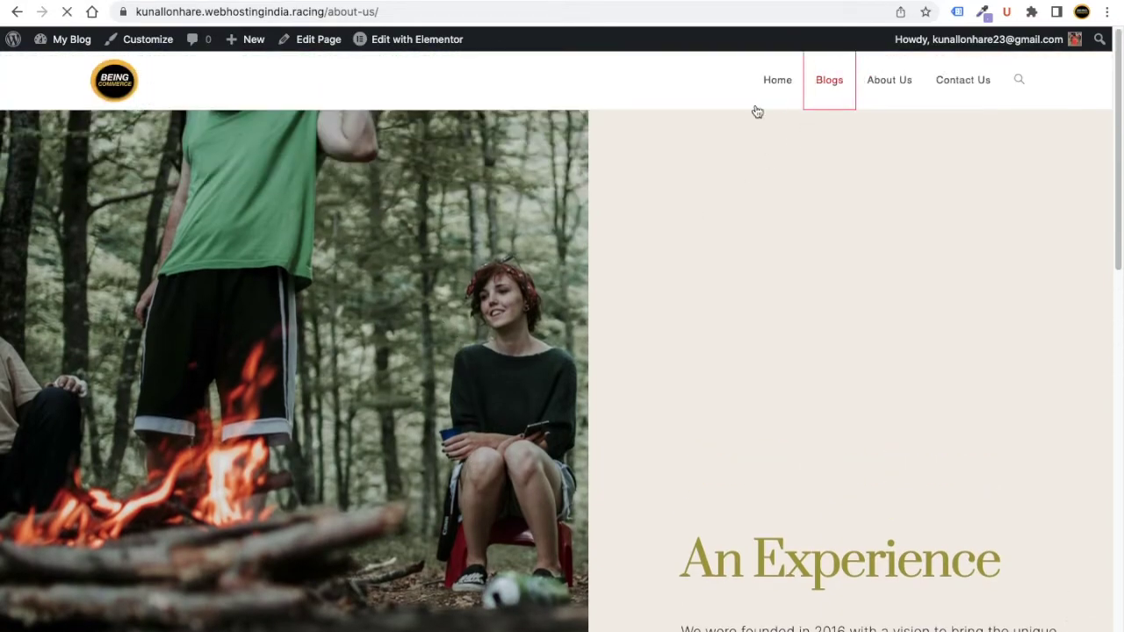
Open the "Blog 3 – how to make burger without cheese" post from the Blogs page and examine its text and related posts.
{"action": "scroll", "coordinate": [492, 351], "scroll_direction": "down", "scroll_amount": 8}
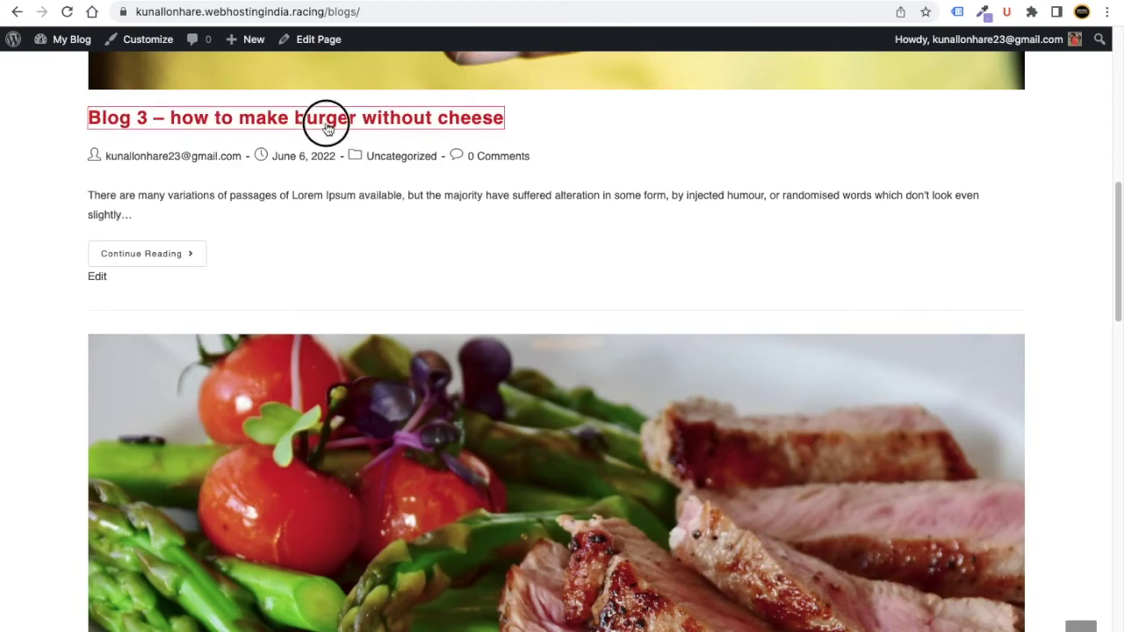
{"action": "scroll", "coordinate": [430, 379], "scroll_direction": "down", "scroll_amount": 7}
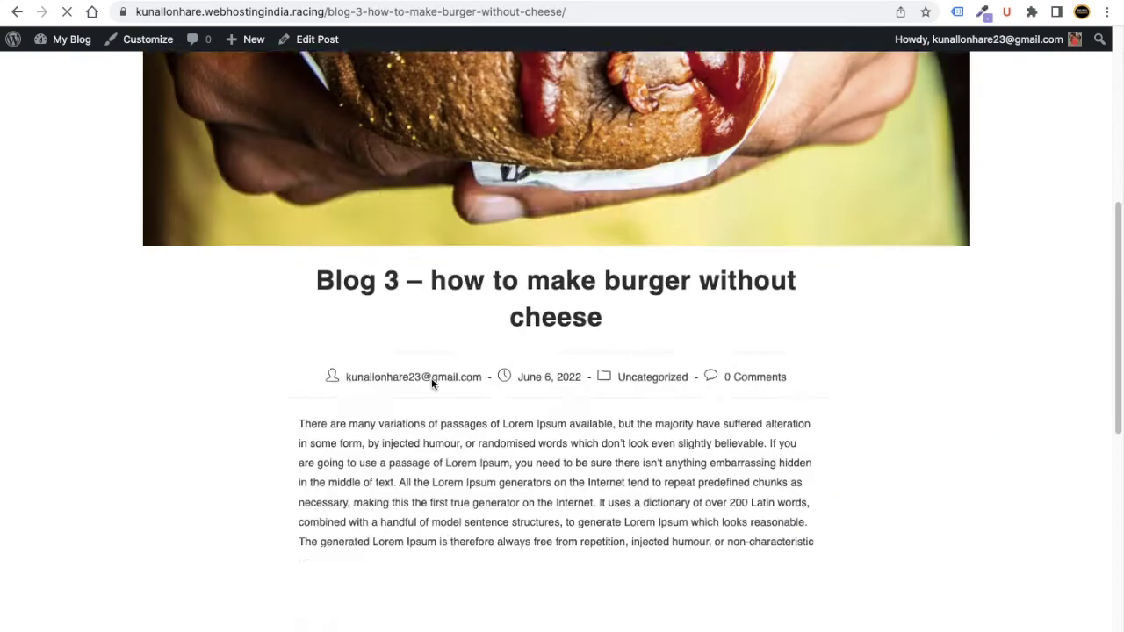
{"action": "scroll", "coordinate": [413, 355], "scroll_direction": "down", "scroll_amount": 3}
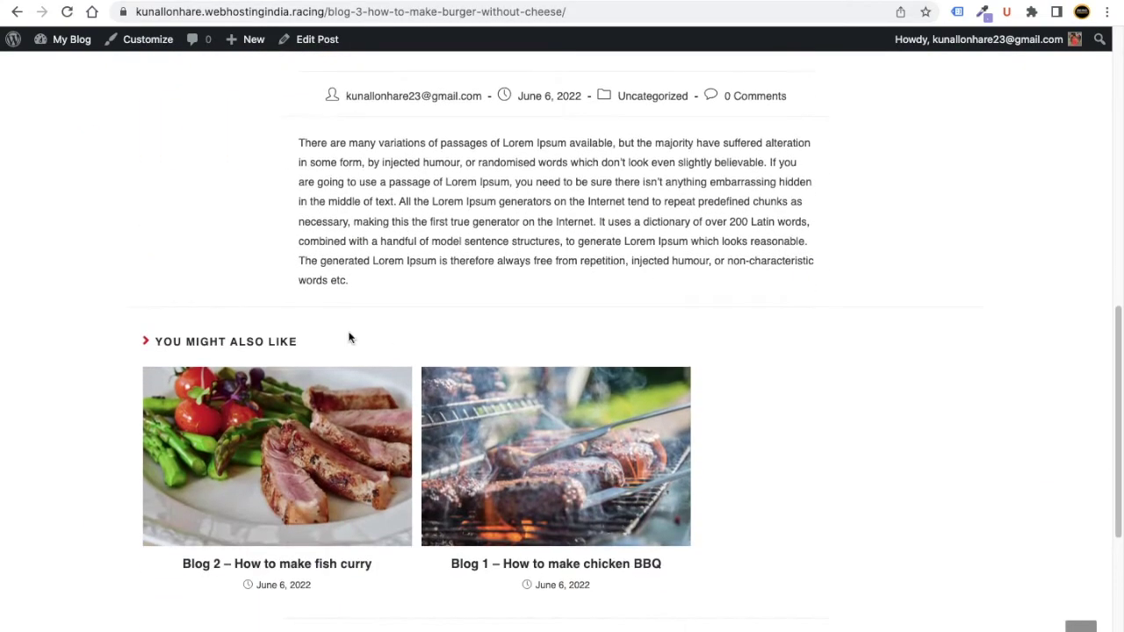
{"action": "scroll", "coordinate": [490, 256], "scroll_direction": "up", "scroll_amount": 5}
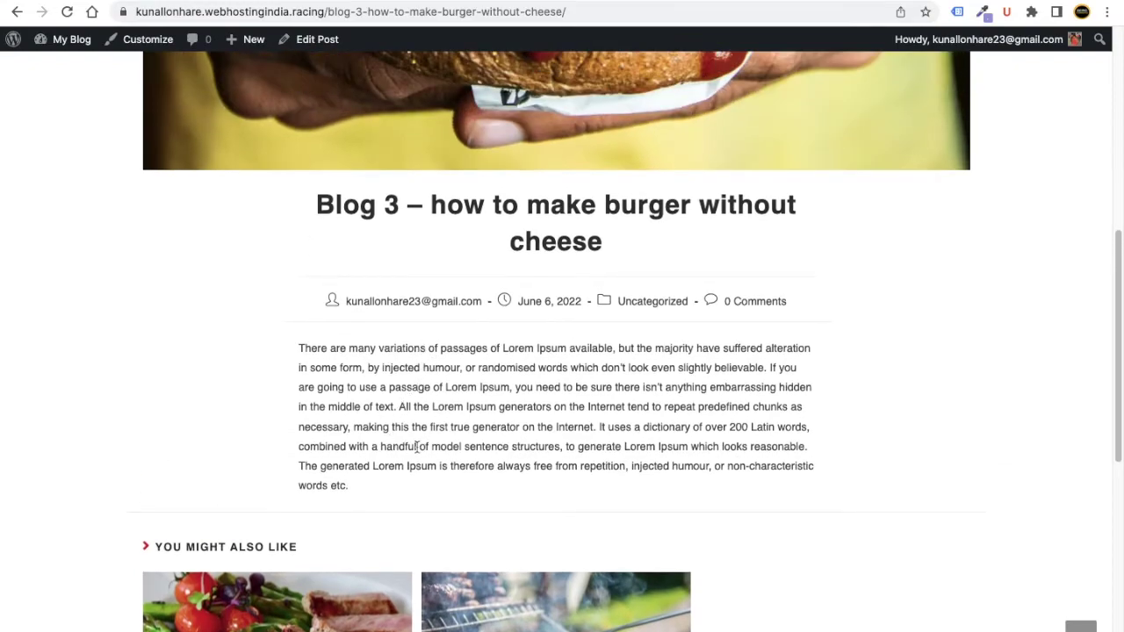
{"action": "scroll", "coordinate": [418, 448], "scroll_direction": "down", "scroll_amount": 4}
{"action": "scroll", "coordinate": [368, 449], "scroll_direction": "up", "scroll_amount": 12}
{"action": "scroll", "coordinate": [362, 452], "scroll_direction": "up", "scroll_amount": 3}
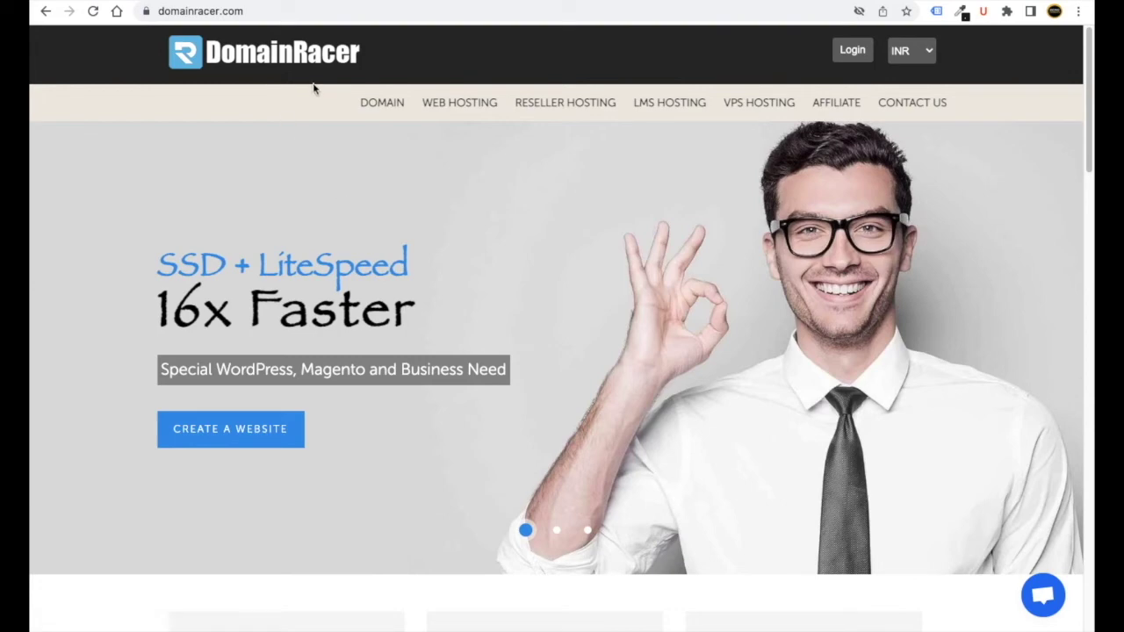
On domainracer.com, check the site address and look over the home page's banner, feature boxes and domain name search.
{"action": "left_click", "coordinate": [249, 11]}
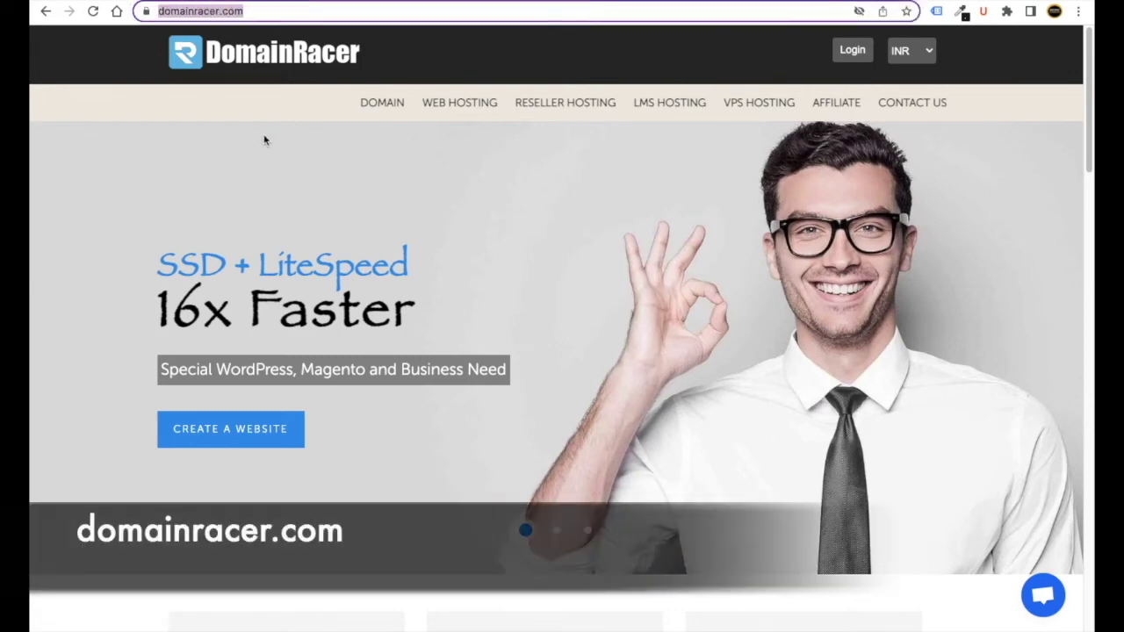
{"action": "left_click", "coordinate": [266, 141]}
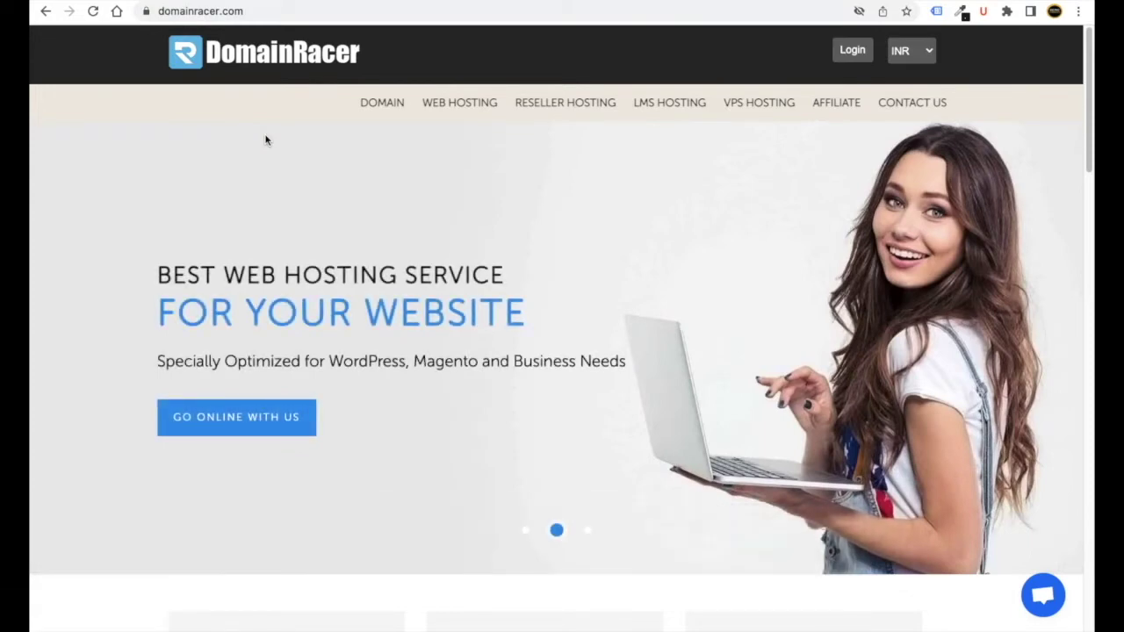
{"action": "scroll", "coordinate": [346, 186], "scroll_direction": "down", "scroll_amount": 3}
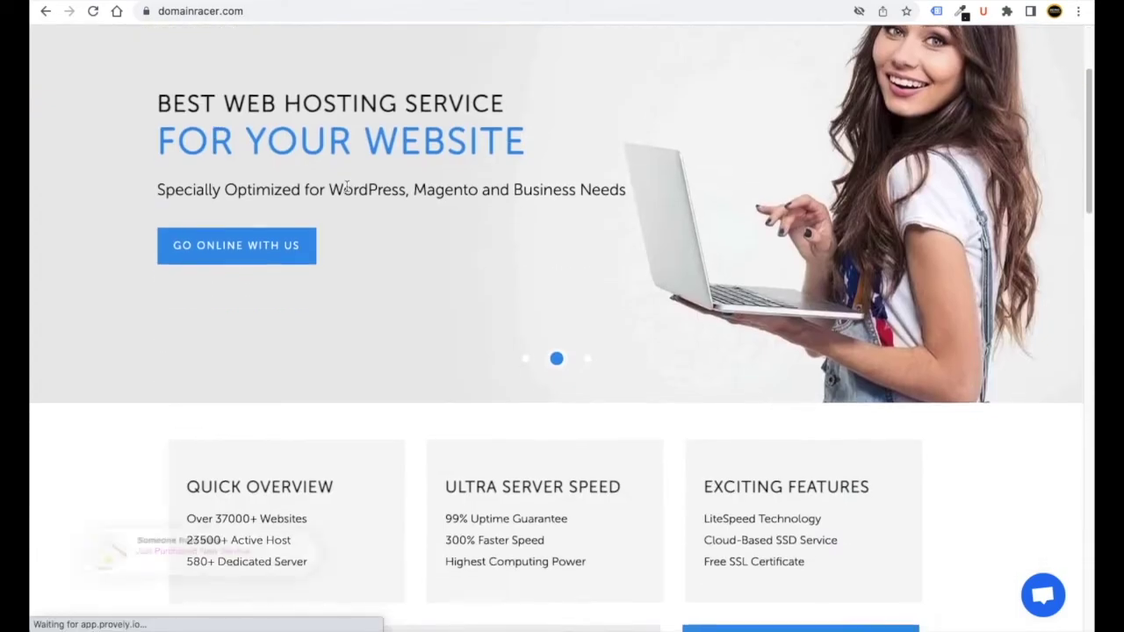
{"action": "scroll", "coordinate": [346, 188], "scroll_direction": "down", "scroll_amount": 1}
{"action": "scroll", "coordinate": [345, 183], "scroll_direction": "up", "scroll_amount": 3}
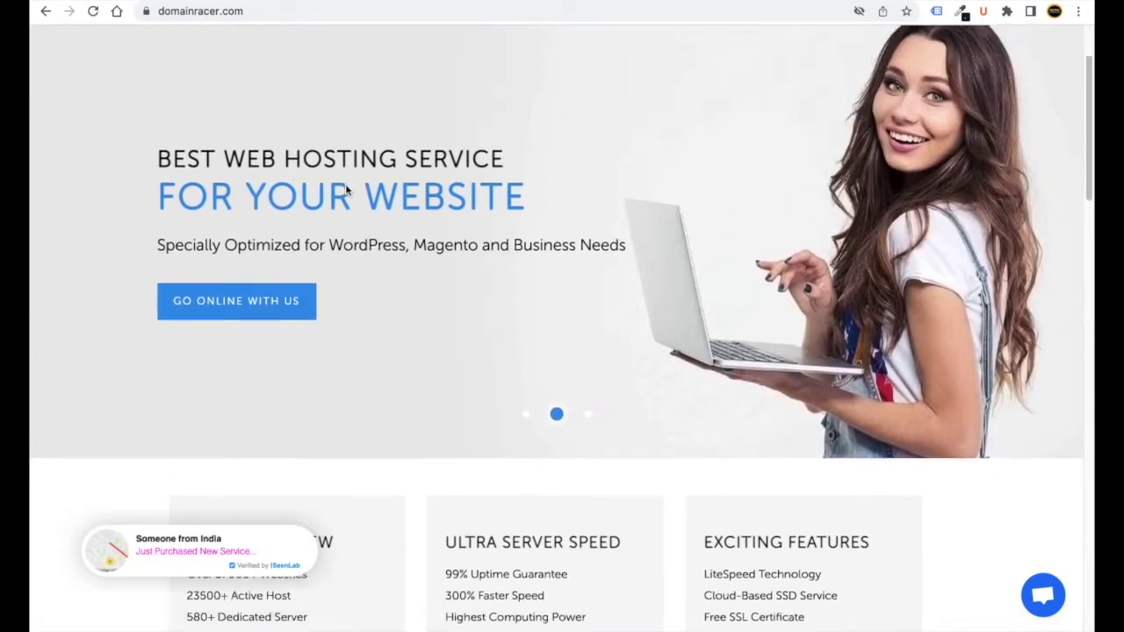
{"action": "scroll", "coordinate": [345, 187], "scroll_direction": "down", "scroll_amount": 6}
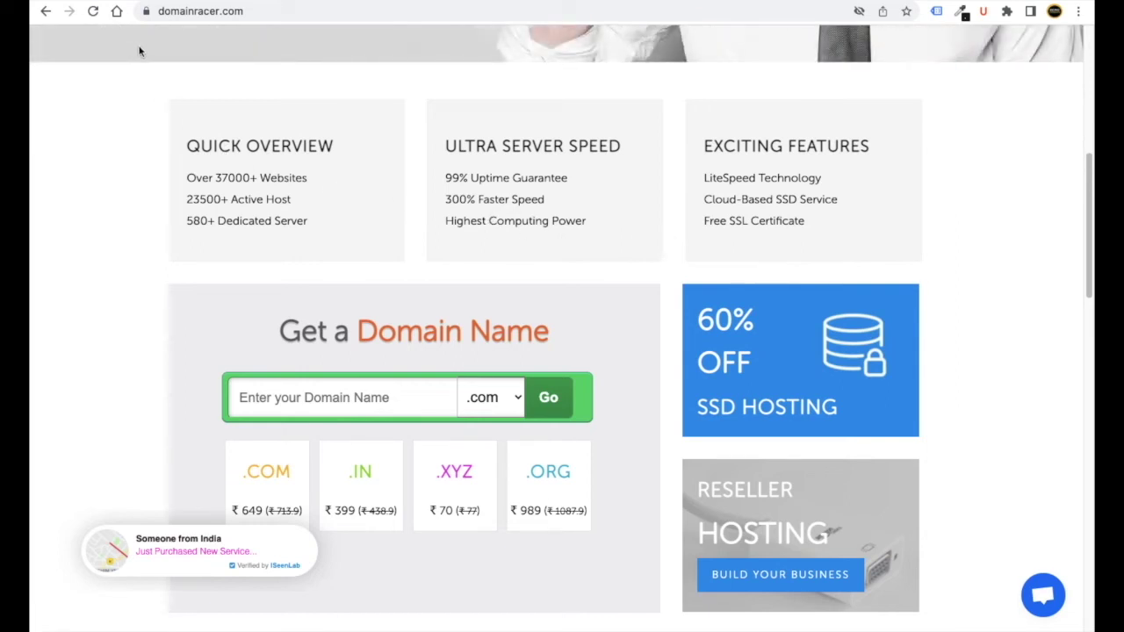
View the site's connection information, close it, and examine the hosting features listed on the DomainRacer home page.
{"action": "left_click", "coordinate": [147, 11]}
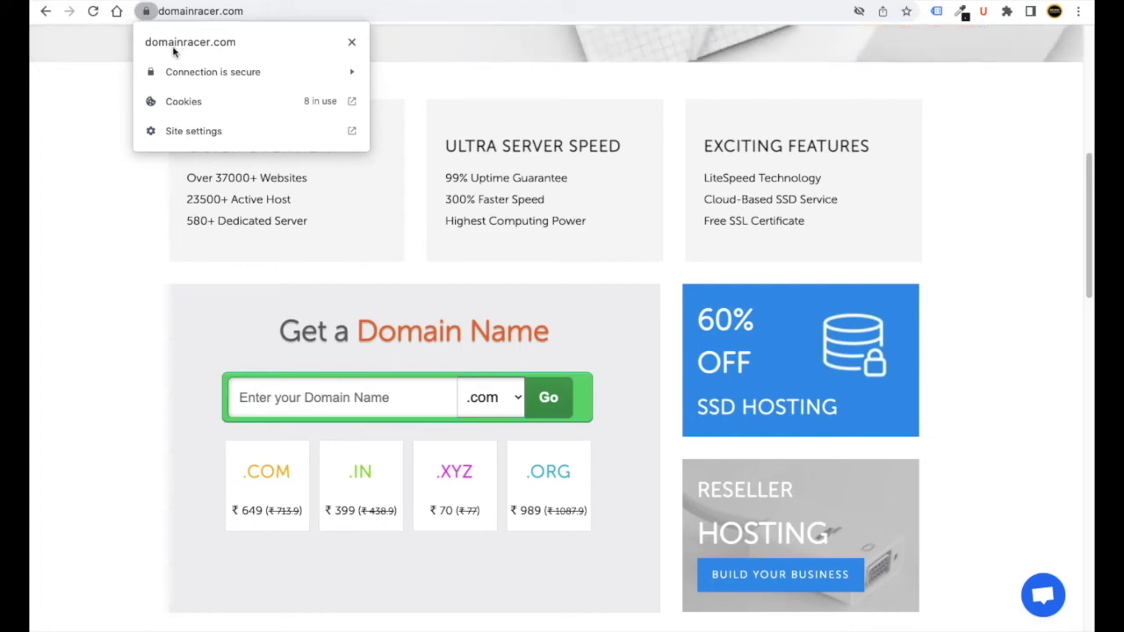
{"action": "left_click", "coordinate": [352, 41]}
{"action": "scroll", "coordinate": [764, 226], "scroll_direction": "down", "scroll_amount": 2}
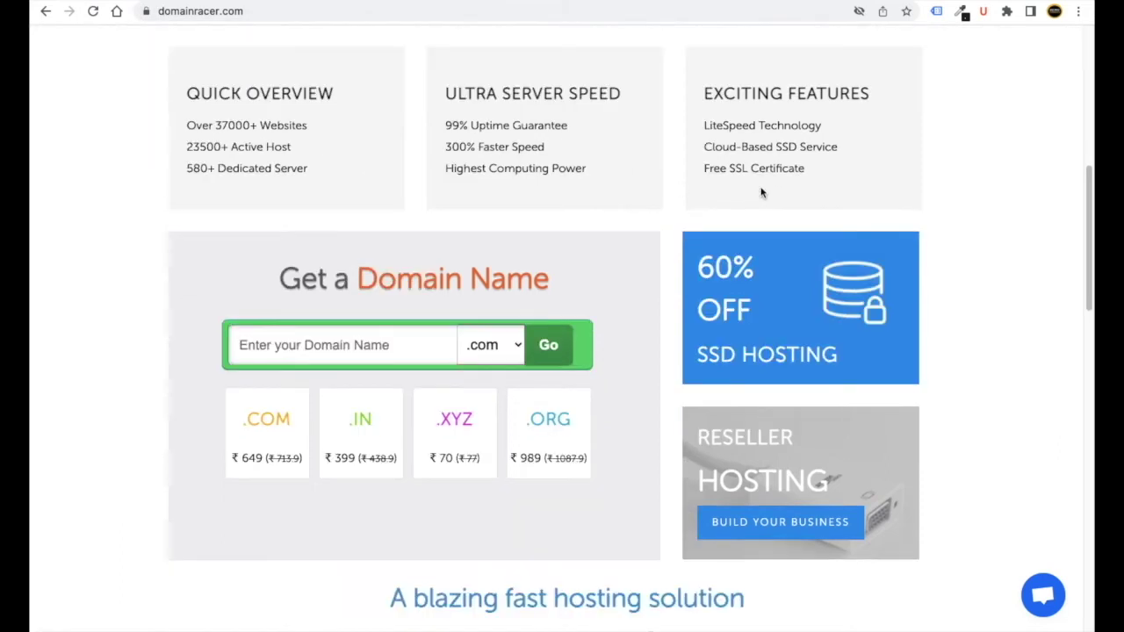
{"action": "scroll", "coordinate": [663, 229], "scroll_direction": "down", "scroll_amount": 1}
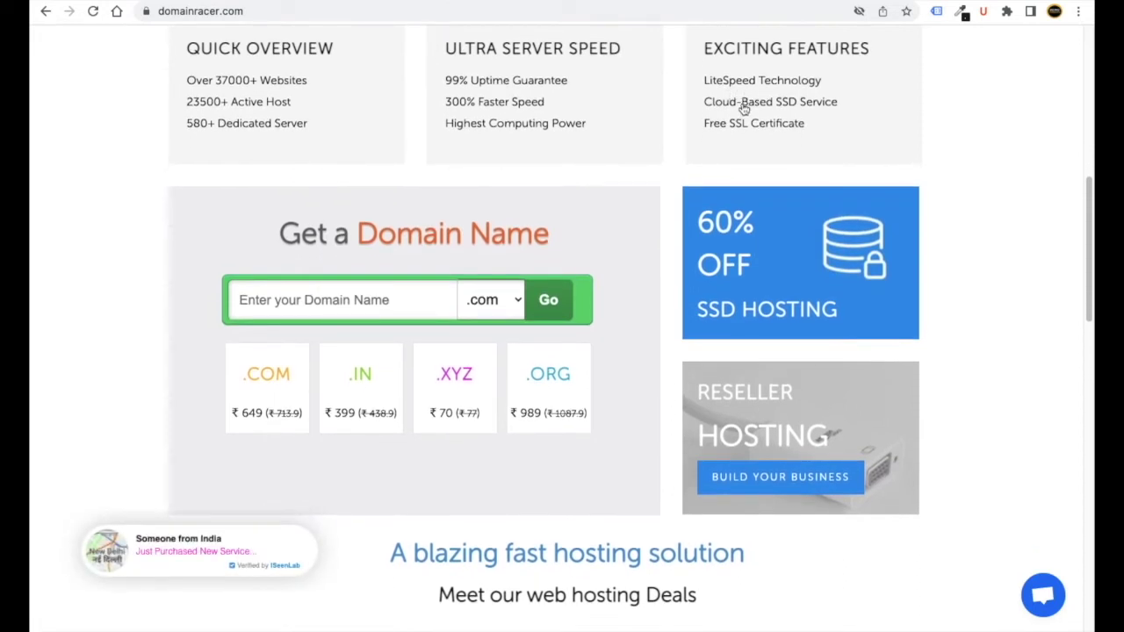
{"action": "scroll", "coordinate": [665, 178], "scroll_direction": "down", "scroll_amount": 1}
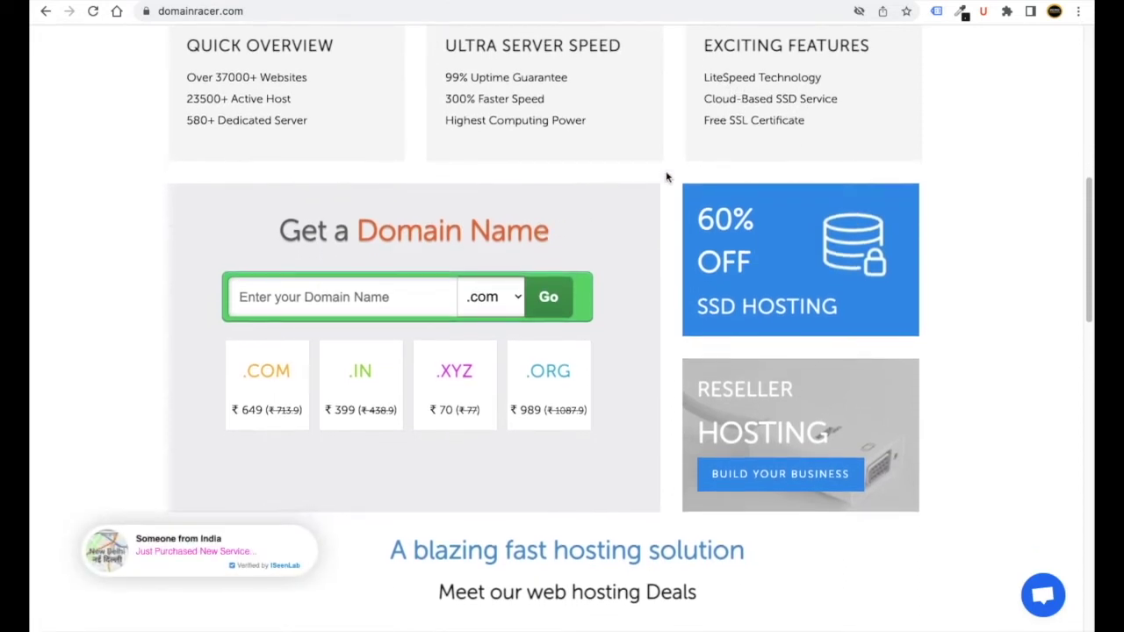
Review the shared, reseller and VPS hosting deals and the Free Site Builder section on the home page.
{"action": "scroll", "coordinate": [666, 177], "scroll_direction": "down", "scroll_amount": 5}
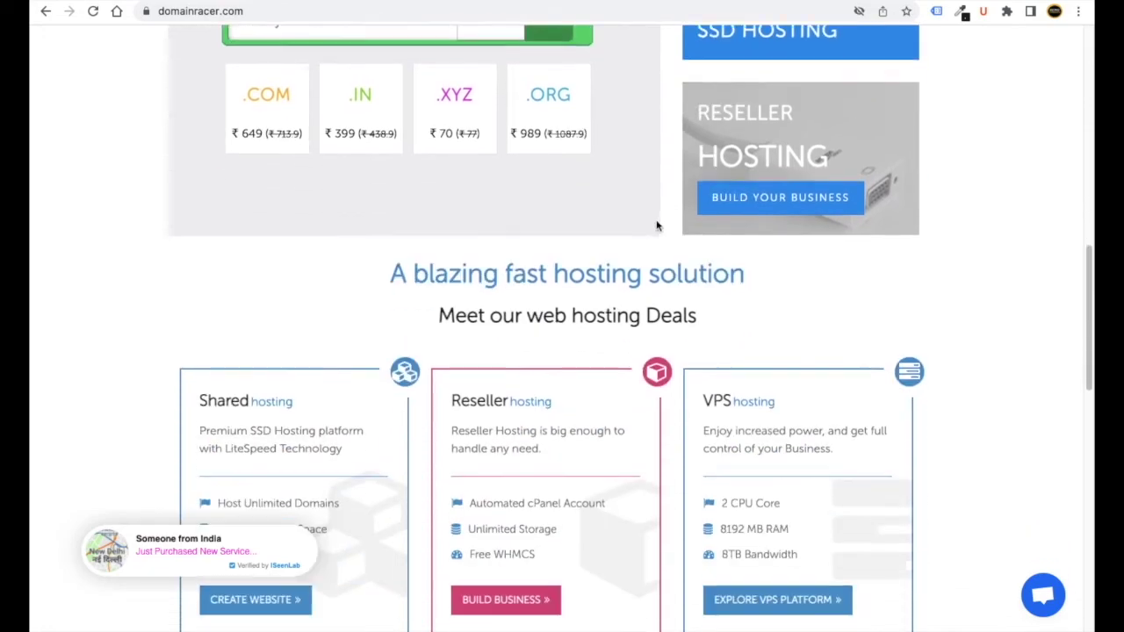
{"action": "scroll", "coordinate": [574, 228], "scroll_direction": "down", "scroll_amount": 10}
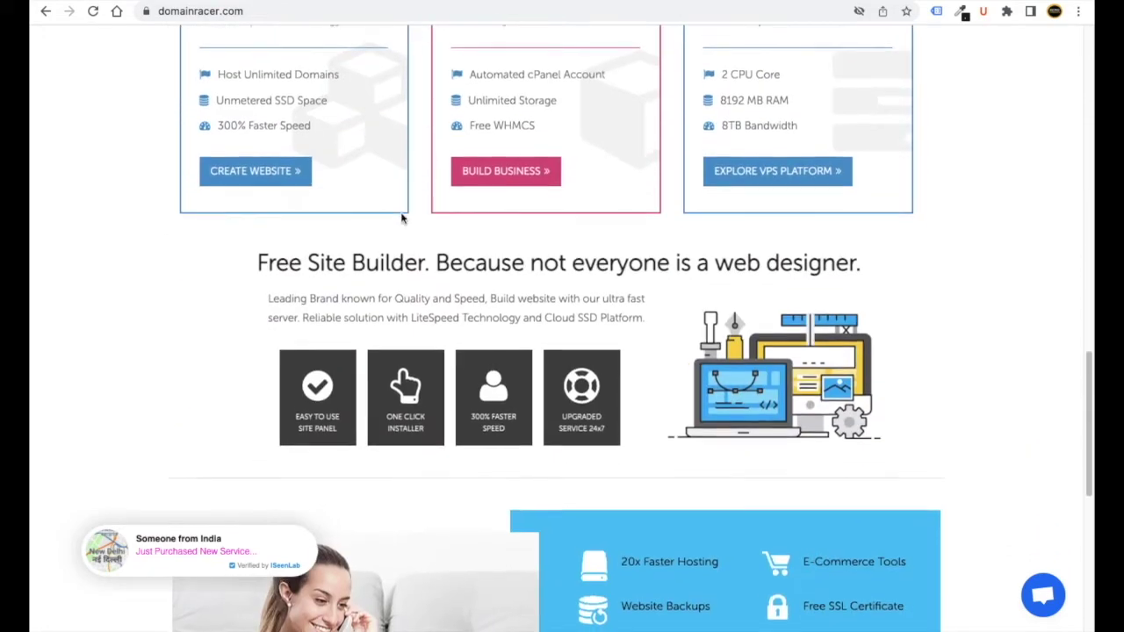
{"action": "scroll", "coordinate": [496, 261], "scroll_direction": "up", "scroll_amount": 15}
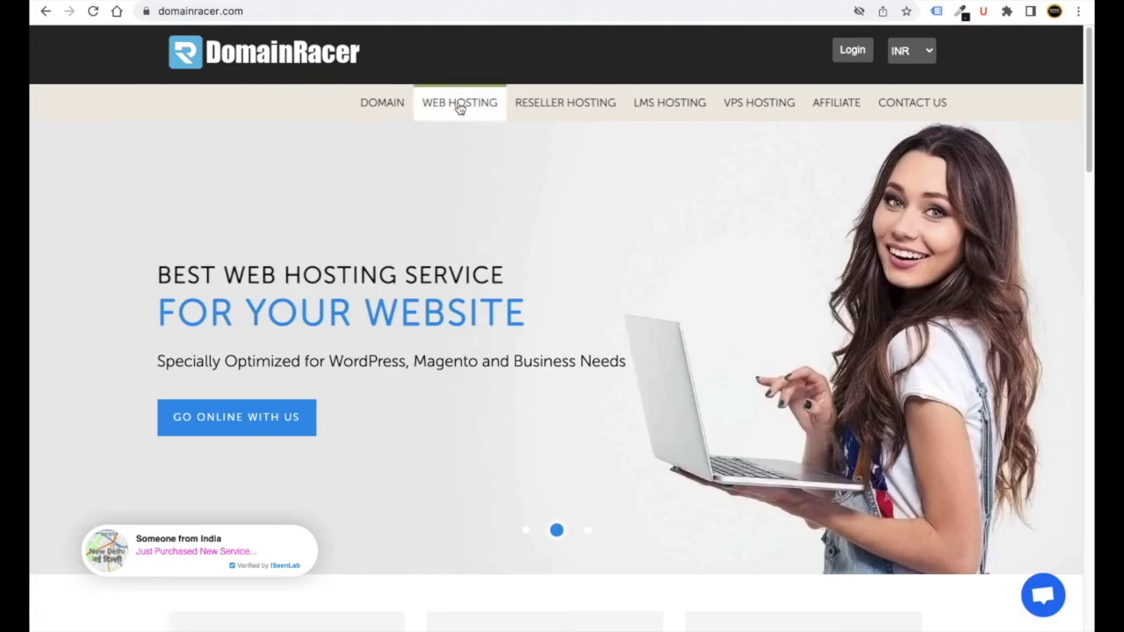
Open the Web Hosting page and compare the Basic, Personal, Silver and Advanced plans' prices and features.
{"action": "left_click", "coordinate": [460, 103]}
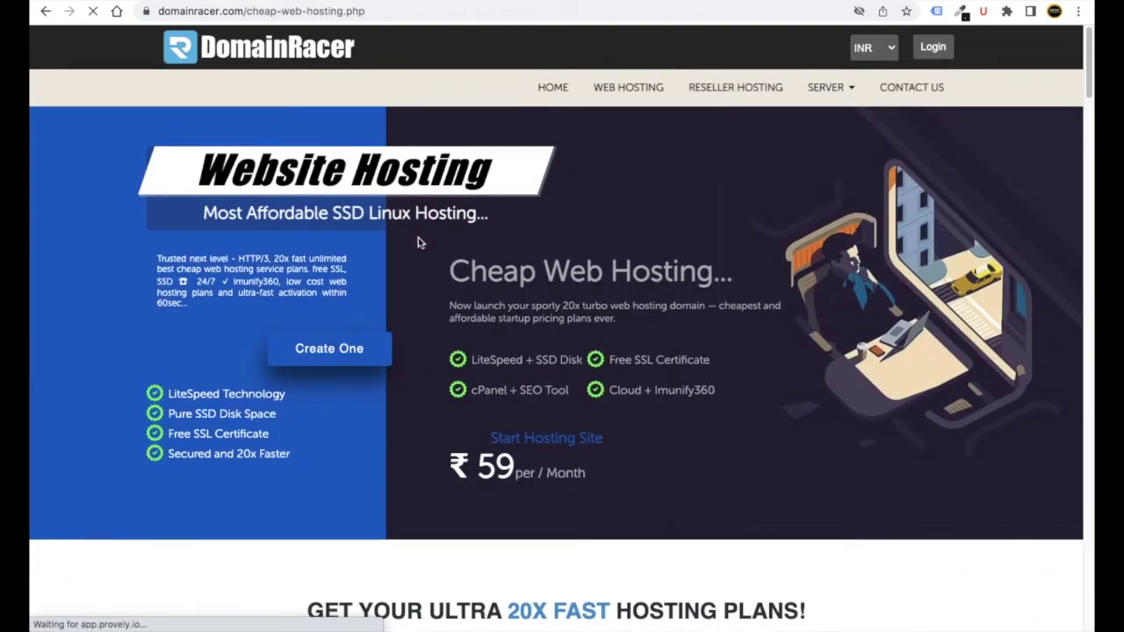
{"action": "scroll", "coordinate": [298, 426], "scroll_direction": "down", "scroll_amount": 1}
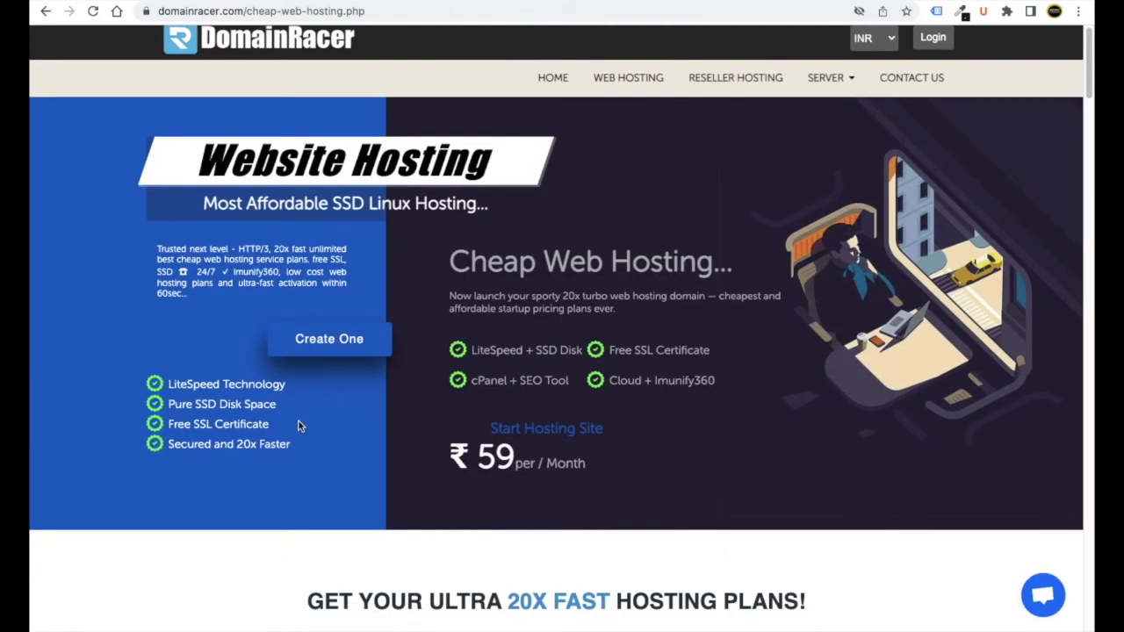
{"action": "scroll", "coordinate": [299, 426], "scroll_direction": "down", "scroll_amount": 3}
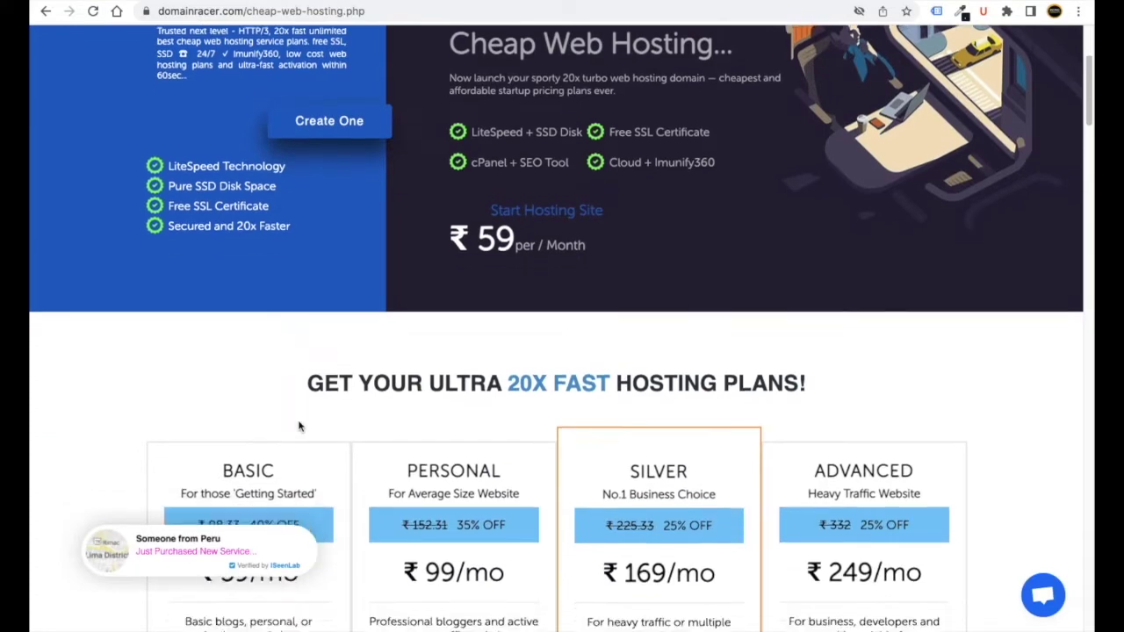
{"action": "scroll", "coordinate": [298, 426], "scroll_direction": "down", "scroll_amount": 2}
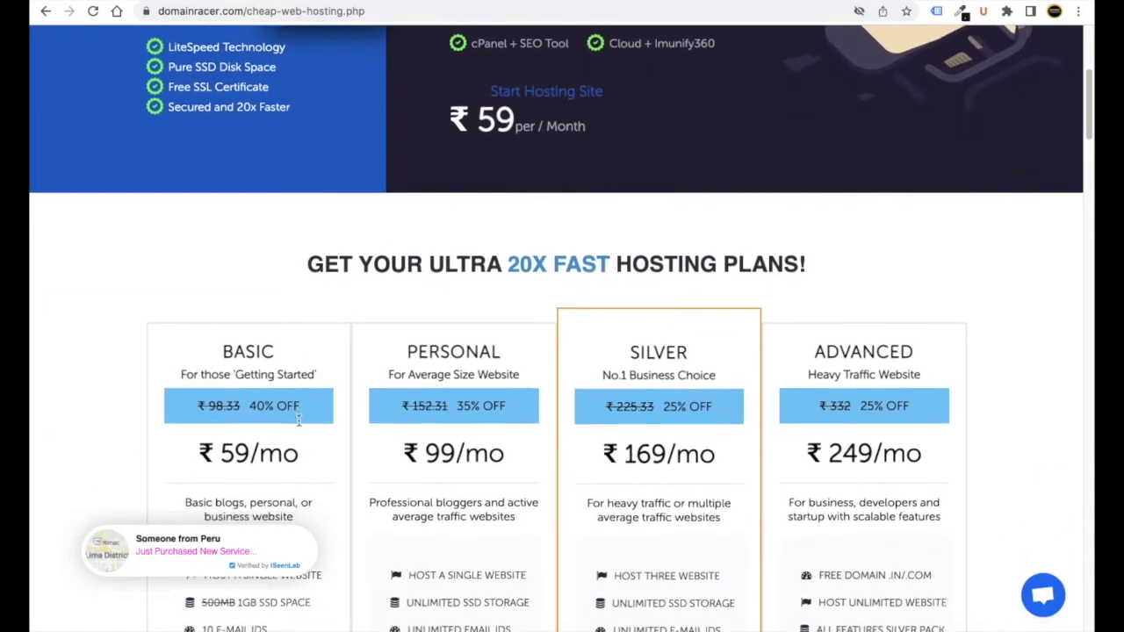
{"action": "scroll", "coordinate": [298, 421], "scroll_direction": "down", "scroll_amount": 3}
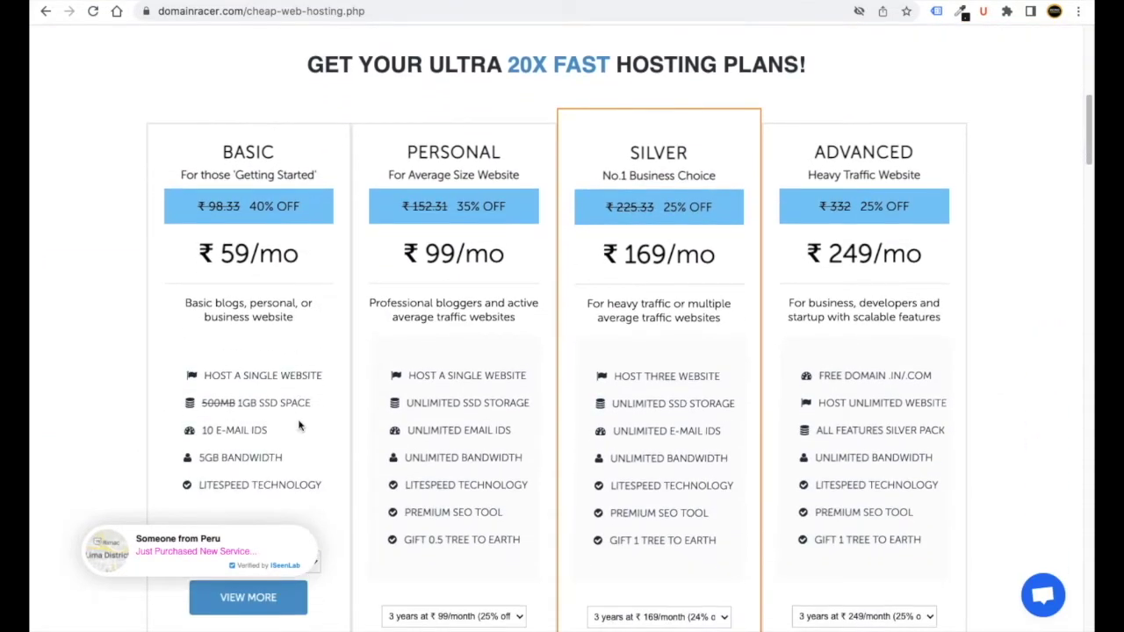
{"action": "scroll", "coordinate": [299, 425], "scroll_direction": "down", "scroll_amount": 2}
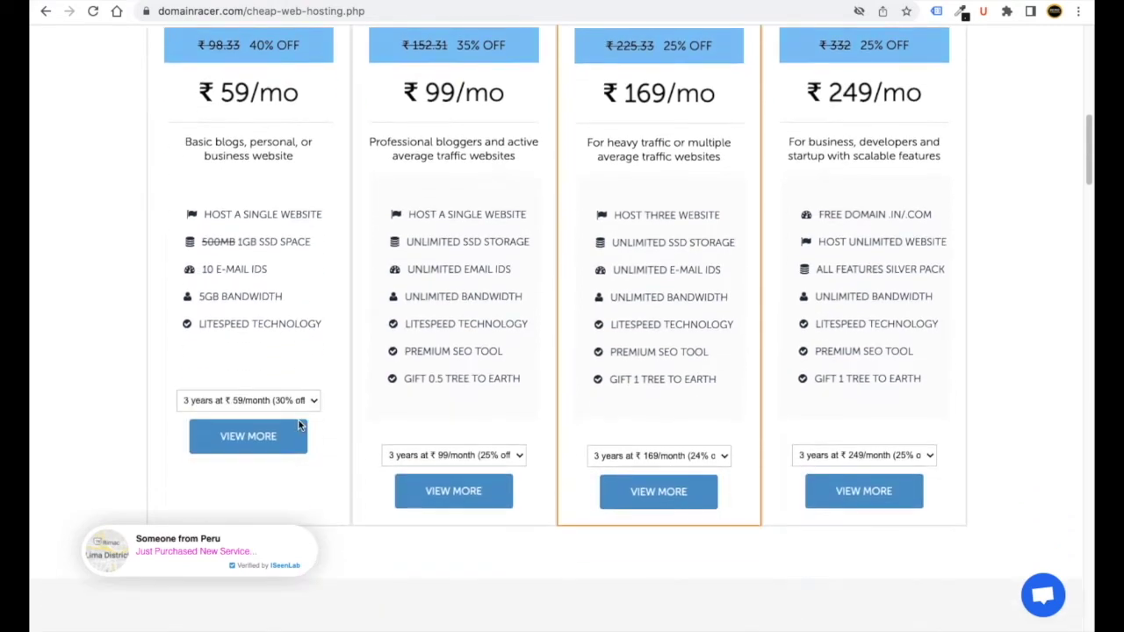
Review the rest of the cheap web hosting page, including the platform features, the premium SEO tool and the plan comparison table.
{"action": "scroll", "coordinate": [322, 427], "scroll_direction": "down", "scroll_amount": 5}
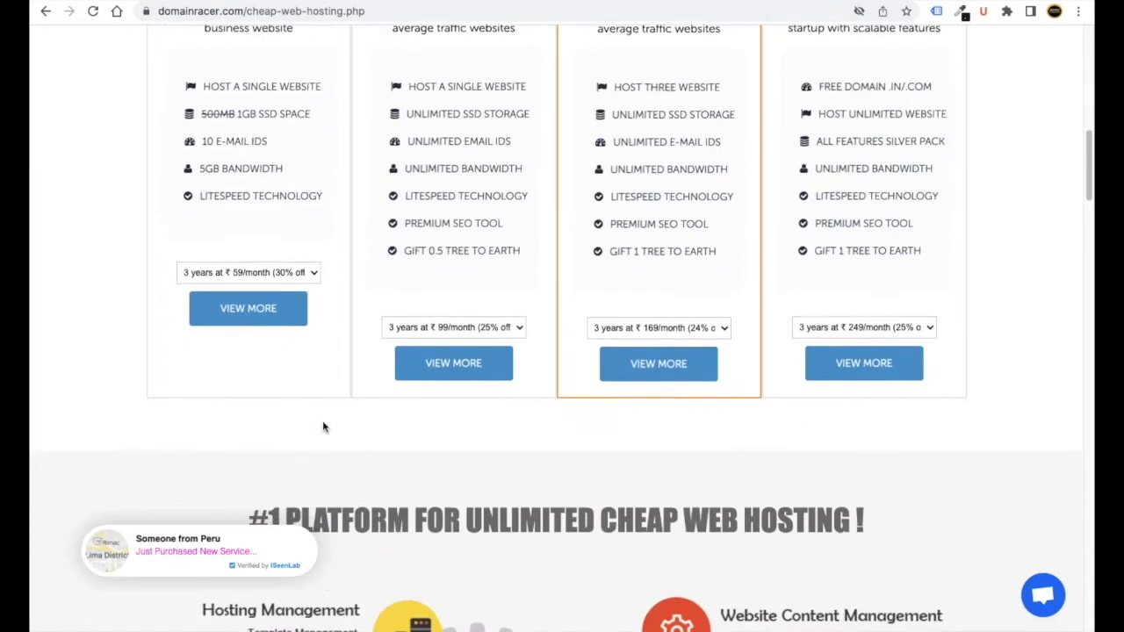
{"action": "scroll", "coordinate": [323, 426], "scroll_direction": "down", "scroll_amount": 2}
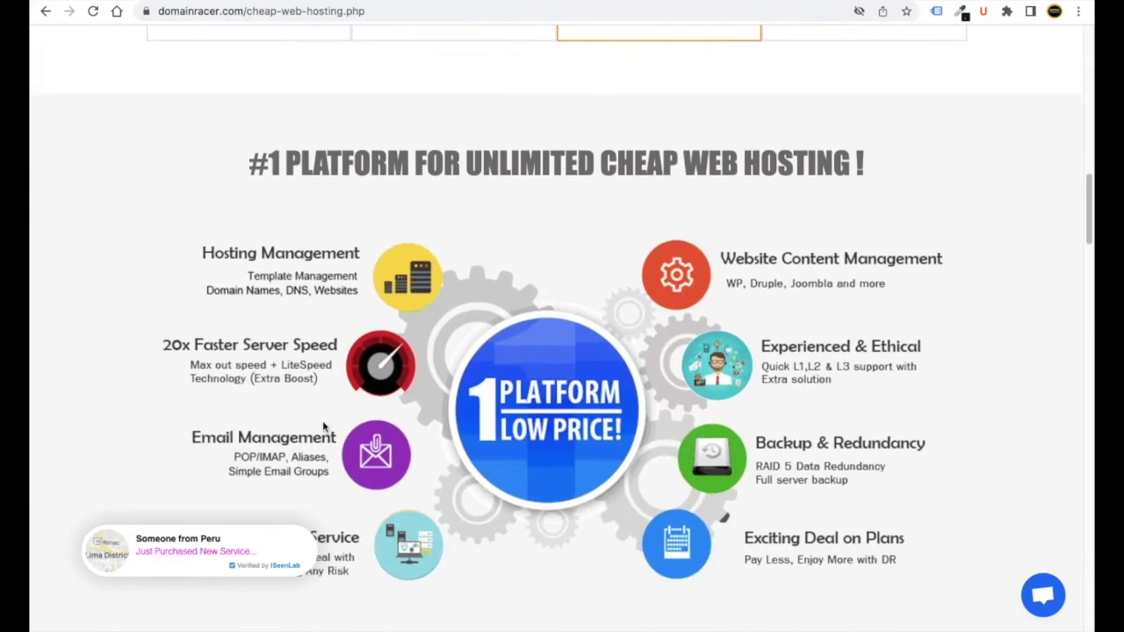
{"action": "scroll", "coordinate": [323, 427], "scroll_direction": "down", "scroll_amount": 2}
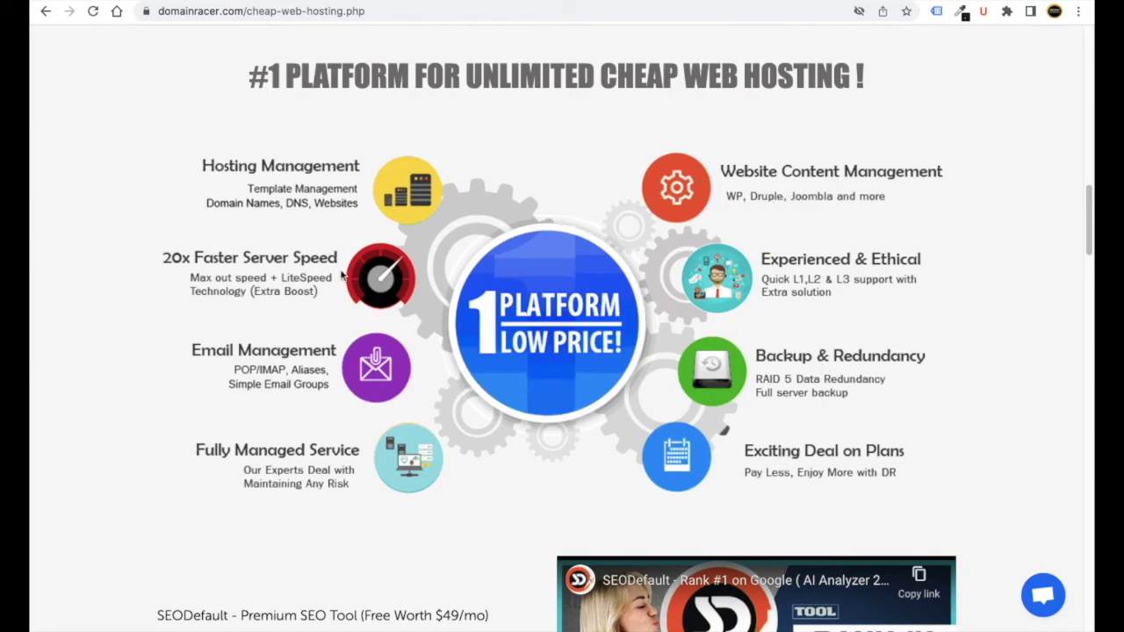
{"action": "scroll", "coordinate": [351, 438], "scroll_direction": "down", "scroll_amount": 1}
{"action": "scroll", "coordinate": [351, 438], "scroll_direction": "down", "scroll_amount": 6}
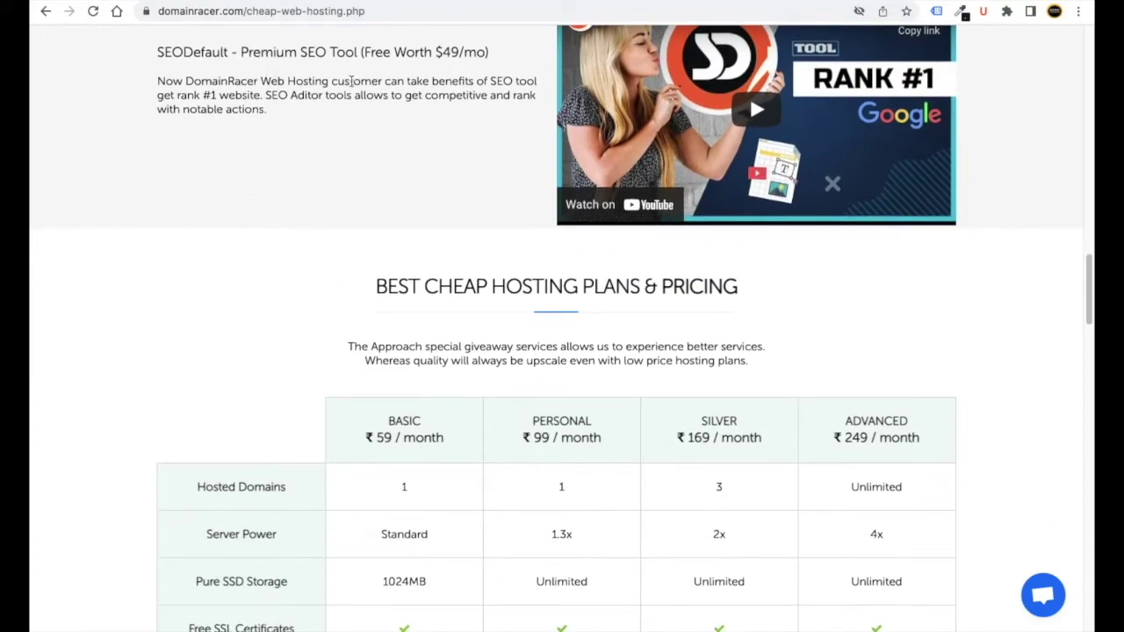
{"action": "scroll", "coordinate": [291, 376], "scroll_direction": "down", "scroll_amount": 8}
{"action": "scroll", "coordinate": [306, 384], "scroll_direction": "up", "scroll_amount": 20}
{"action": "scroll", "coordinate": [307, 386], "scroll_direction": "up", "scroll_amount": 2}
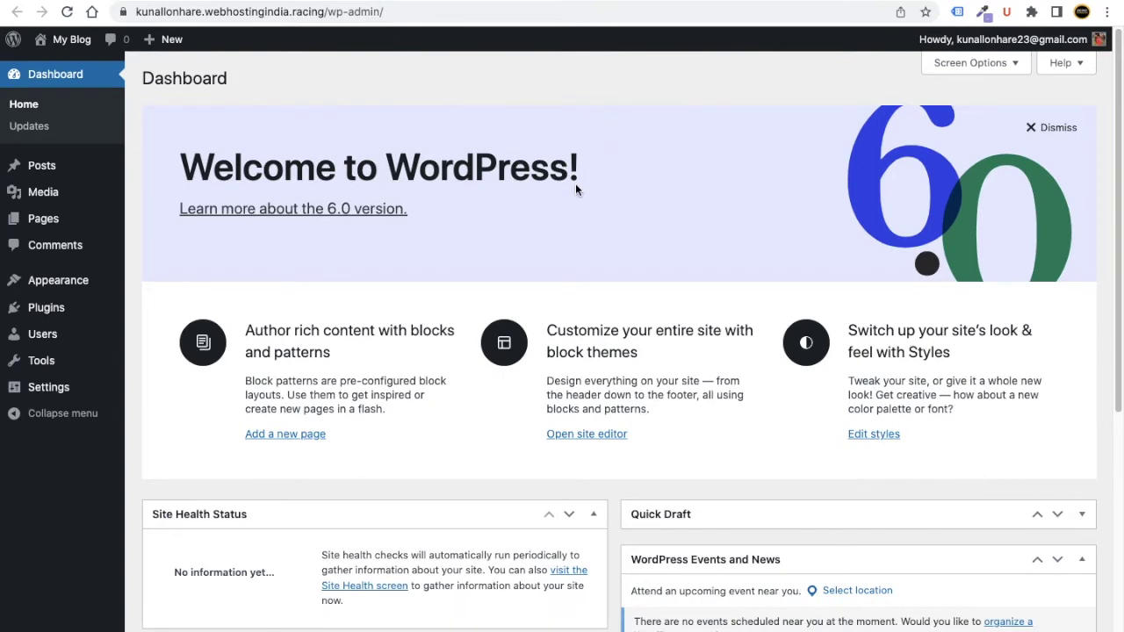
Hide all dashboard boxes: Site Health Status, At a Glance, Activity, Quick Draft, WordPress Events and News, and Welcome.
{"action": "scroll", "coordinate": [504, 178], "scroll_direction": "down", "scroll_amount": 5}
{"action": "scroll", "coordinate": [506, 175], "scroll_direction": "up", "scroll_amount": 5}
{"action": "scroll", "coordinate": [461, 368], "scroll_direction": "down", "scroll_amount": 5}
{"action": "scroll", "coordinate": [460, 369], "scroll_direction": "up", "scroll_amount": 5}
{"action": "left_click", "coordinate": [973, 63]}
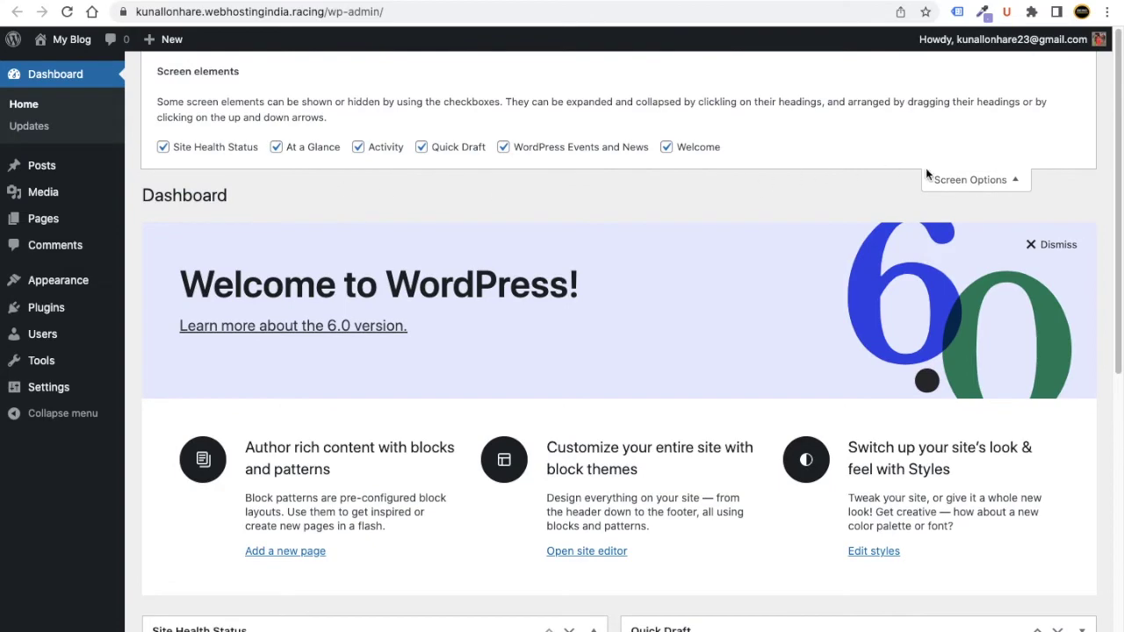
{"action": "left_click", "coordinate": [977, 180]}
{"action": "left_click", "coordinate": [967, 65]}
{"action": "left_click", "coordinate": [163, 147]}
{"action": "left_click", "coordinate": [276, 148]}
{"action": "left_click", "coordinate": [358, 147]}
{"action": "left_click", "coordinate": [422, 147]}
{"action": "left_click", "coordinate": [506, 149]}
{"action": "left_click", "coordinate": [672, 147]}
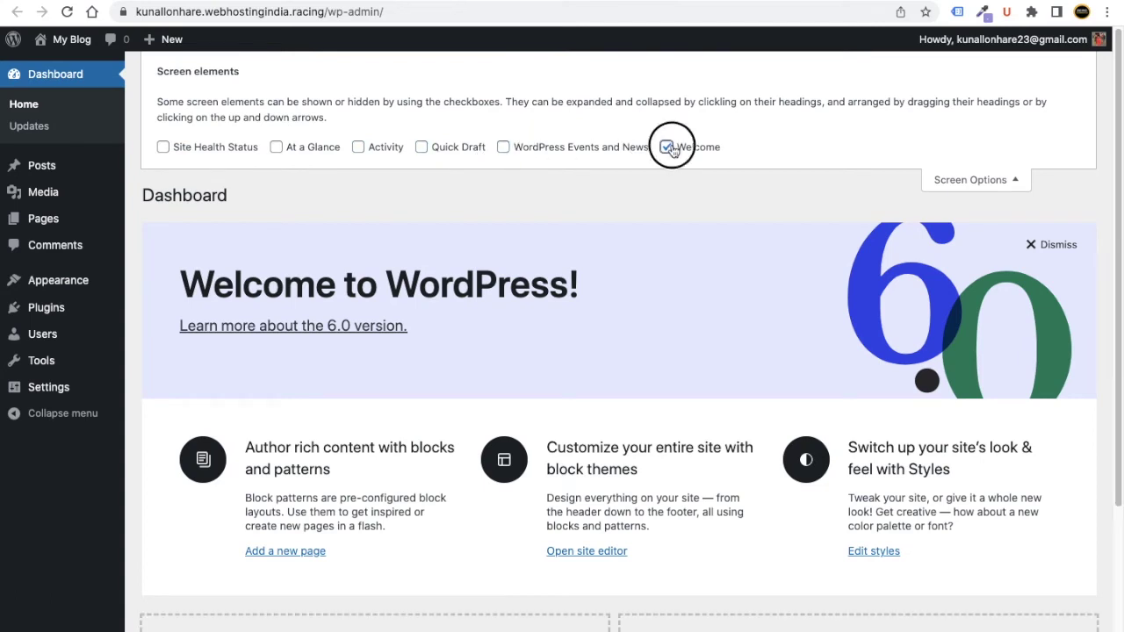
{"action": "left_click", "coordinate": [962, 180]}
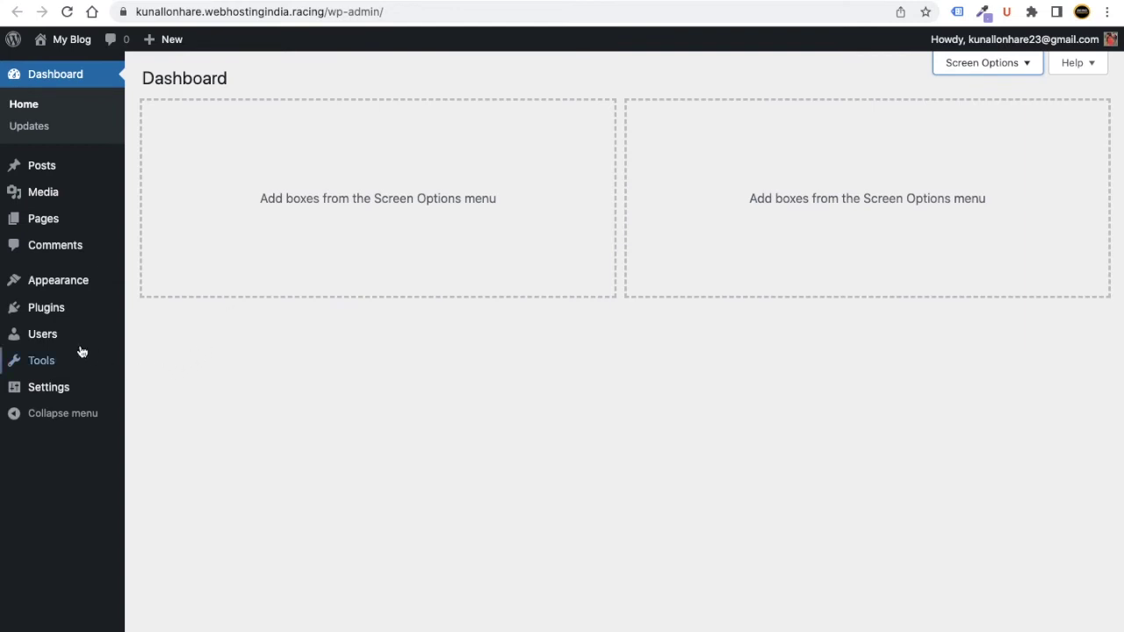
In the general site settings, allow anyone to register and save the changes.
{"action": "mouse_move", "coordinate": [74, 285]}
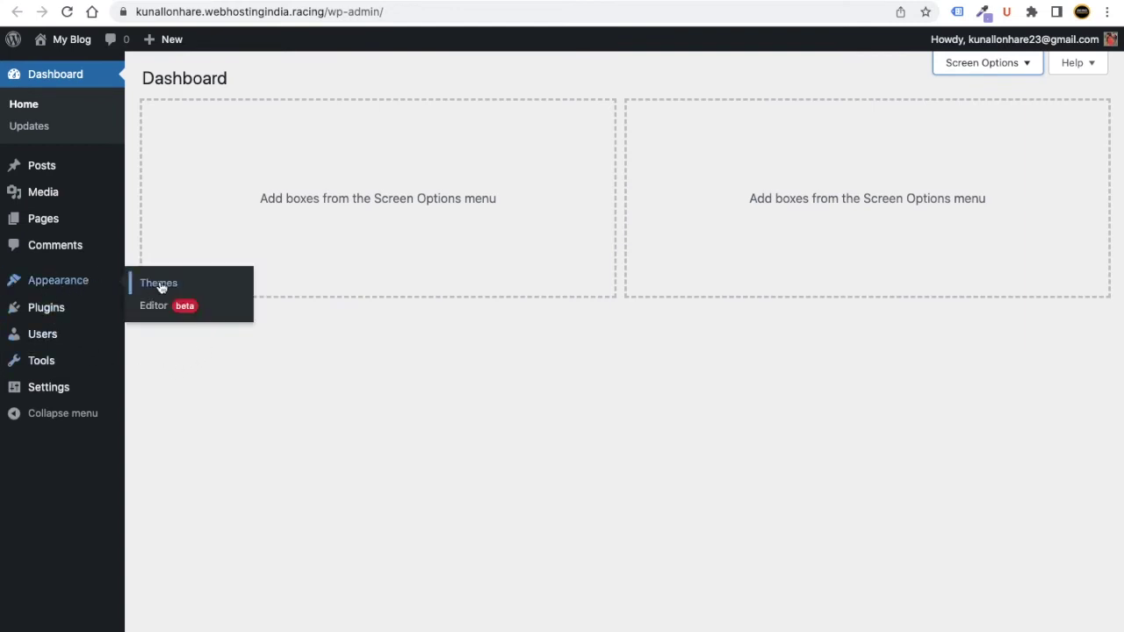
{"action": "mouse_move", "coordinate": [77, 394]}
{"action": "left_click", "coordinate": [134, 390]}
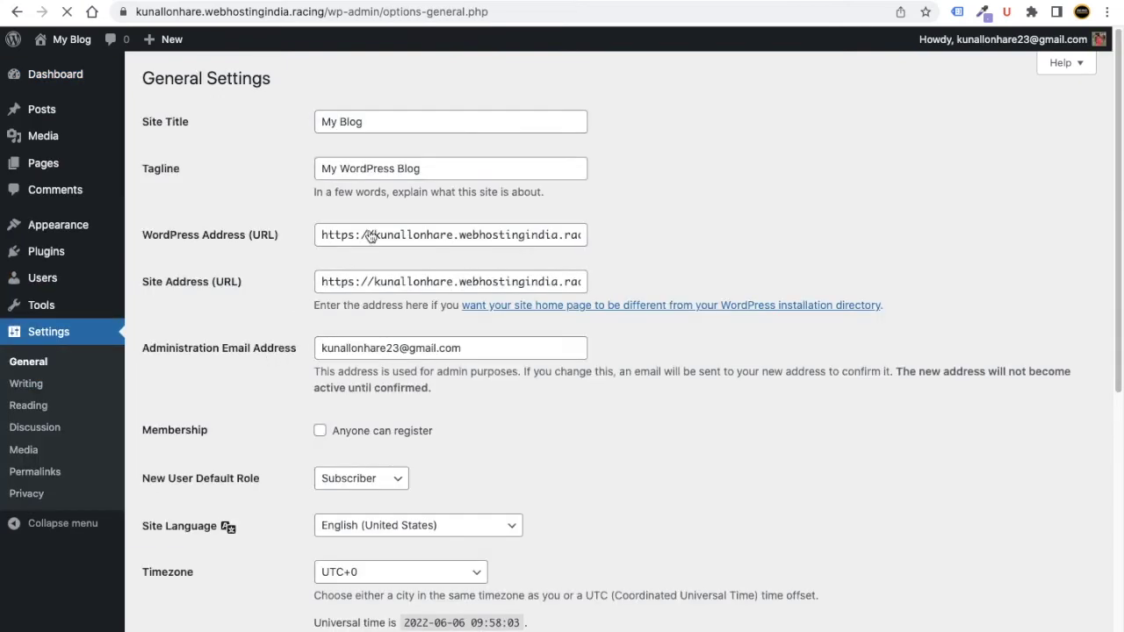
{"action": "scroll", "coordinate": [333, 334], "scroll_direction": "down", "scroll_amount": 3}
{"action": "scroll", "coordinate": [321, 272], "scroll_direction": "down", "scroll_amount": 5}
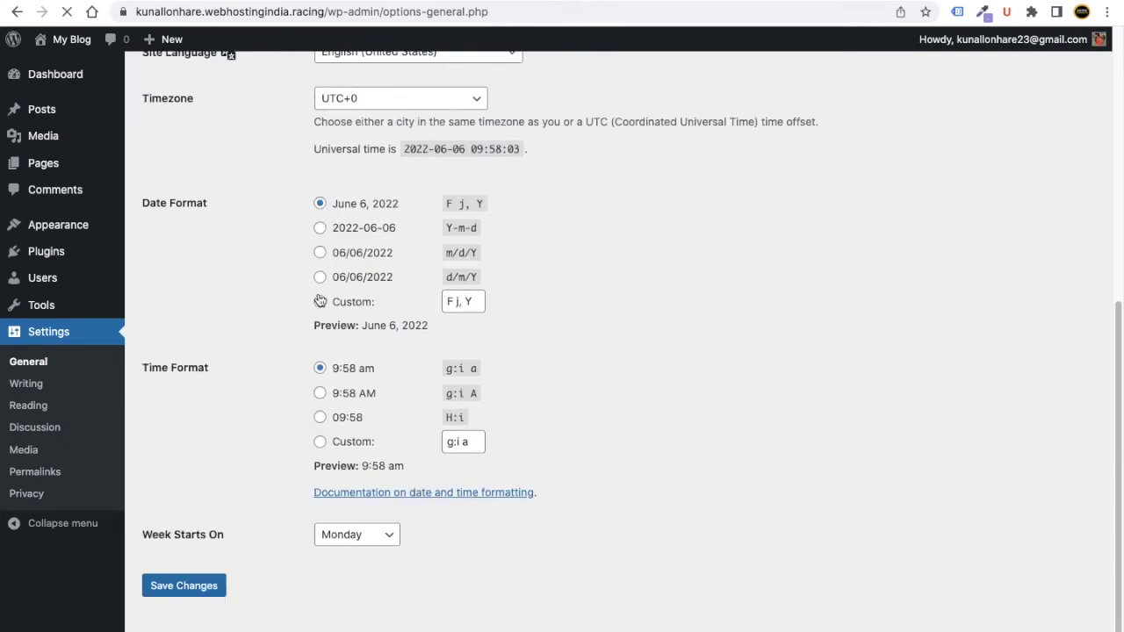
{"action": "scroll", "coordinate": [316, 299], "scroll_direction": "up", "scroll_amount": 3}
{"action": "left_click", "coordinate": [320, 114]}
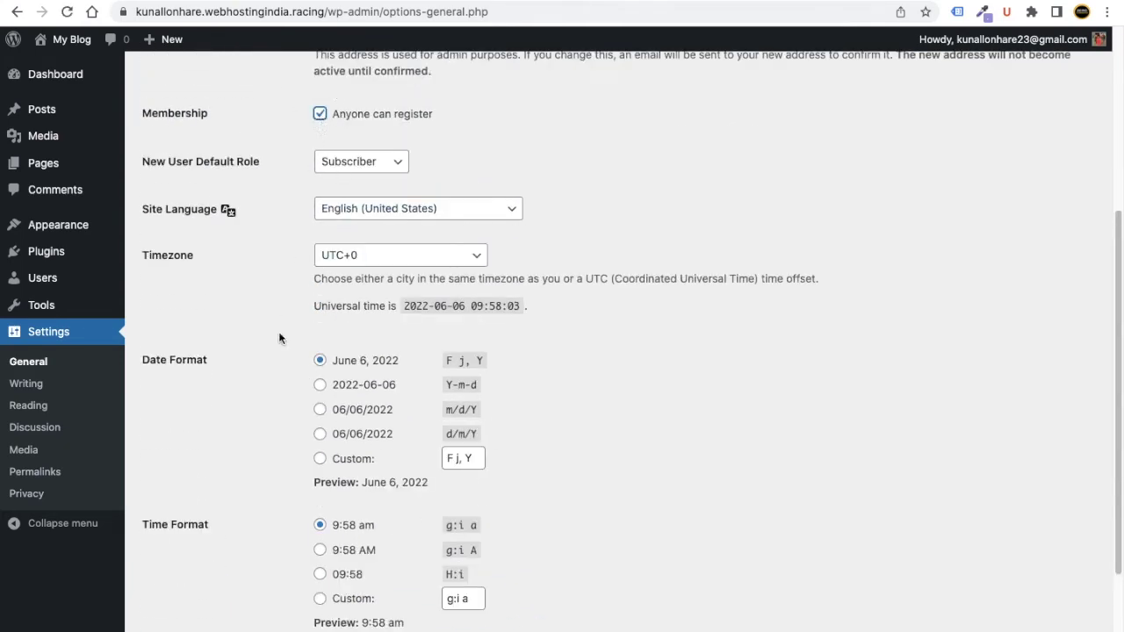
{"action": "scroll", "coordinate": [278, 331], "scroll_direction": "down", "scroll_amount": 3}
{"action": "left_click", "coordinate": [204, 600]}
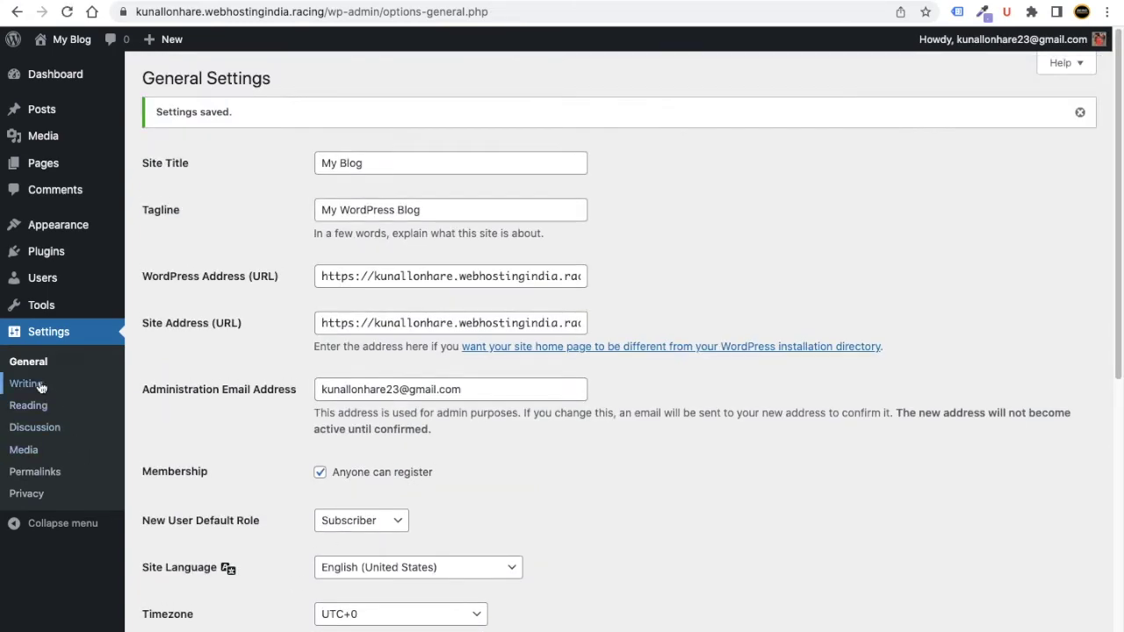
Set the site's permalink structure to Post name and save the changes.
{"action": "left_click", "coordinate": [34, 472]}
{"action": "scroll", "coordinate": [230, 395], "scroll_direction": "down", "scroll_amount": 2}
{"action": "scroll", "coordinate": [193, 325], "scroll_direction": "up", "scroll_amount": 2}
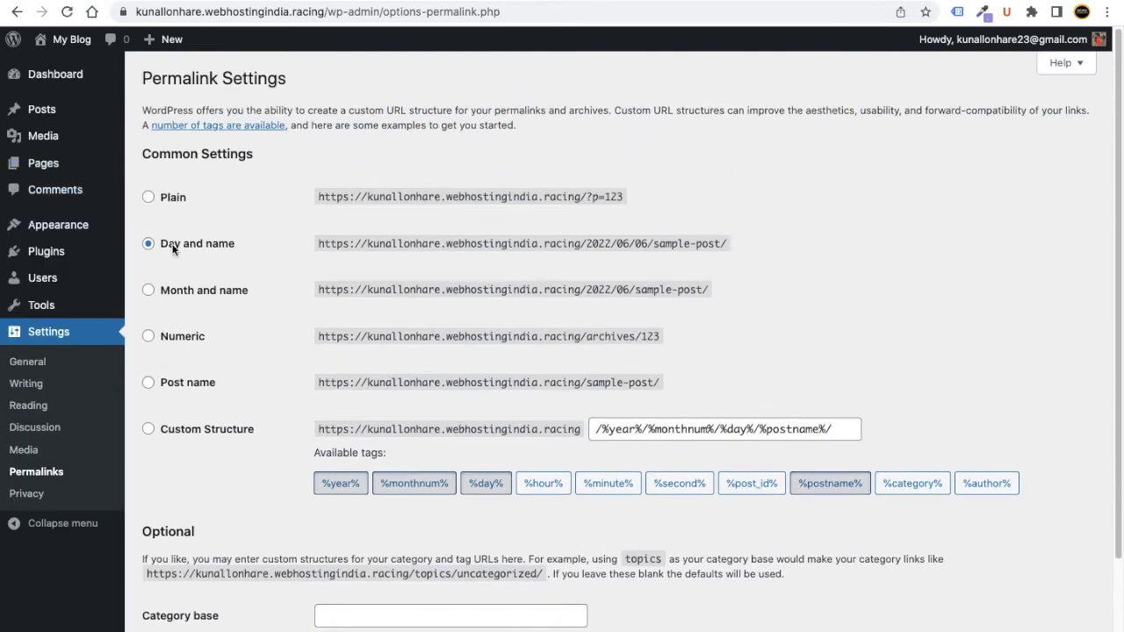
{"action": "left_click", "coordinate": [149, 384]}
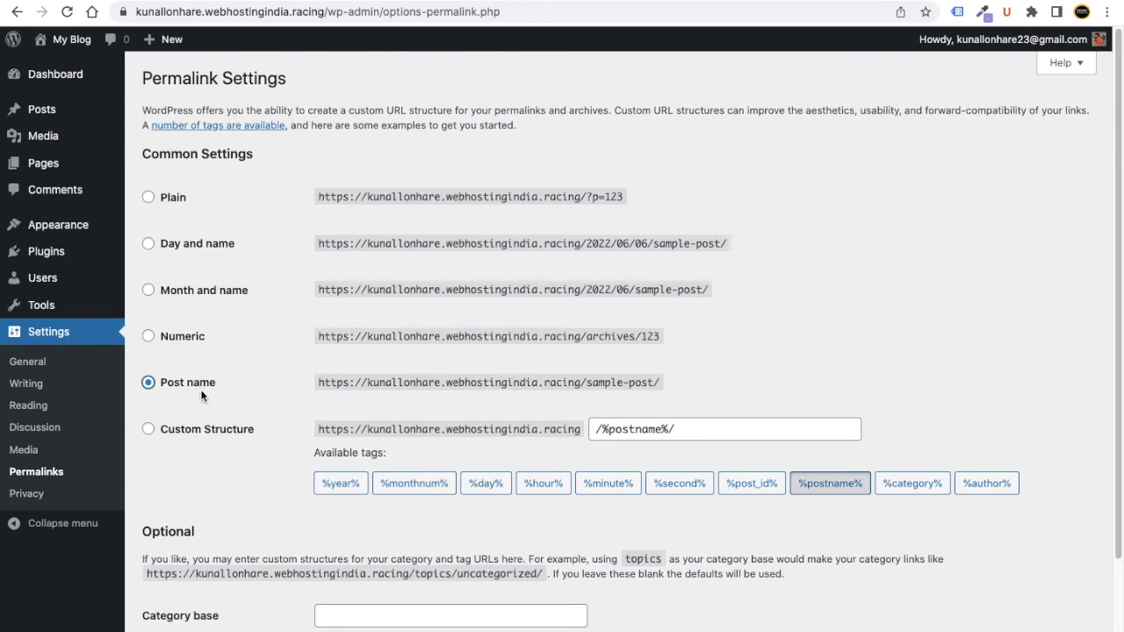
{"action": "scroll", "coordinate": [219, 409], "scroll_direction": "down", "scroll_amount": 2}
{"action": "left_click", "coordinate": [192, 588]}
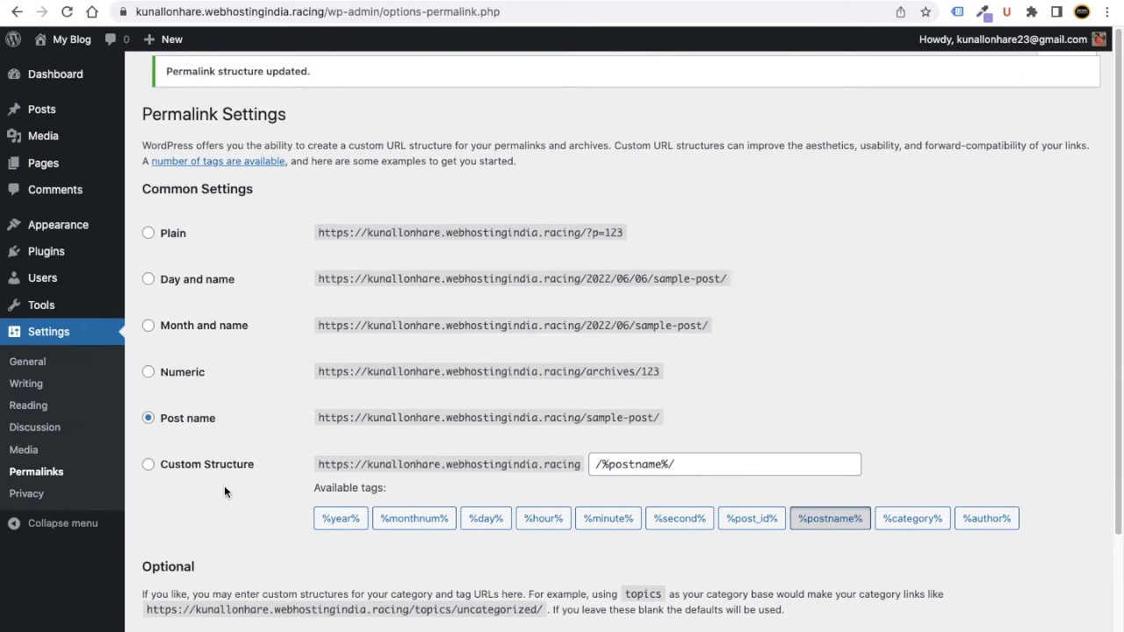
Search the themes available to add for "ocean wp" and install the OceanWP theme.
{"action": "mouse_move", "coordinate": [83, 226]}
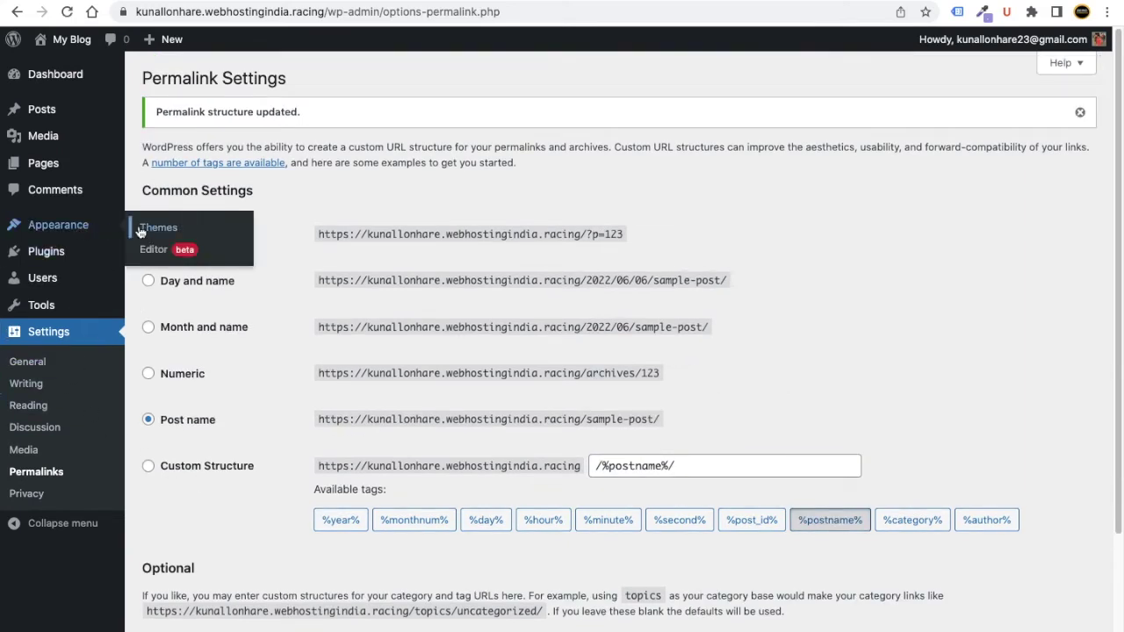
{"action": "left_click", "coordinate": [176, 230]}
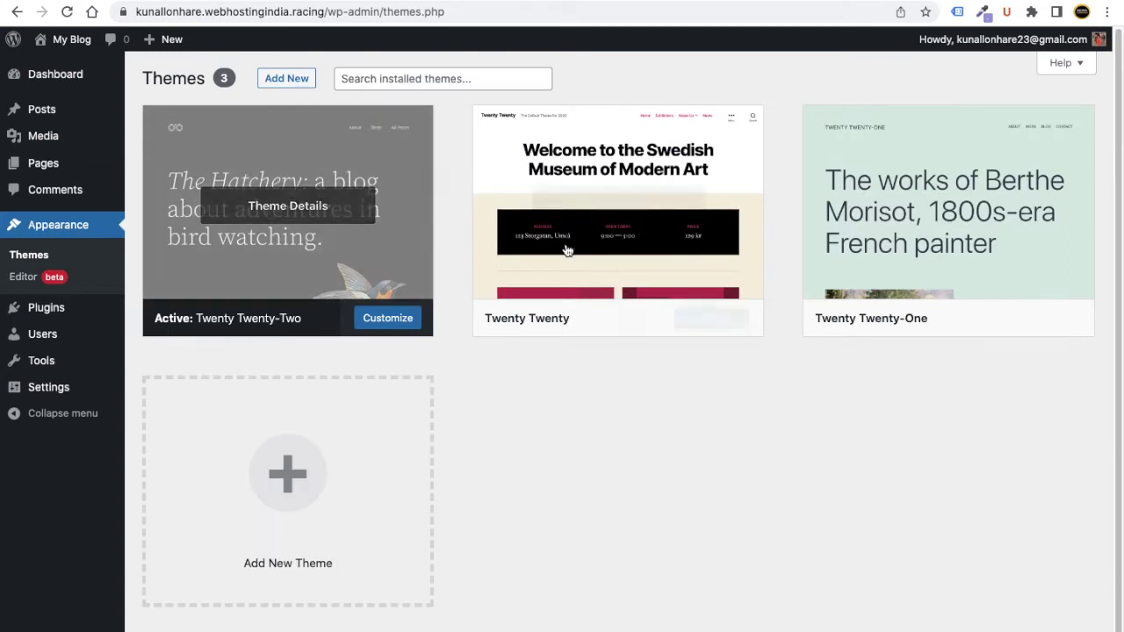
{"action": "left_click", "coordinate": [293, 83]}
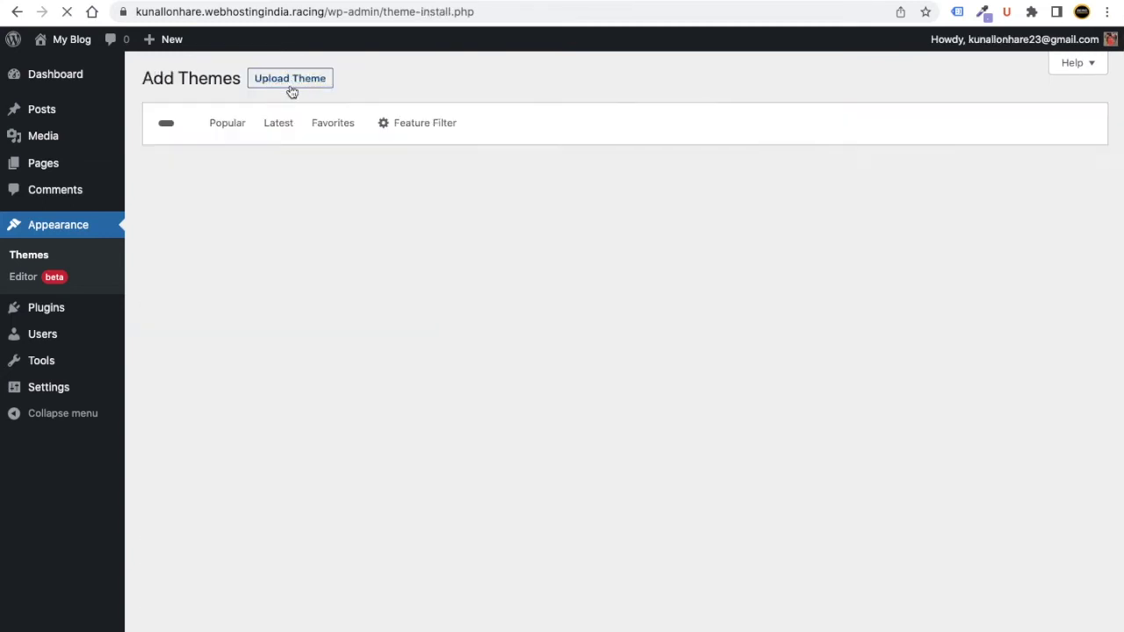
{"action": "left_click", "coordinate": [939, 115]}
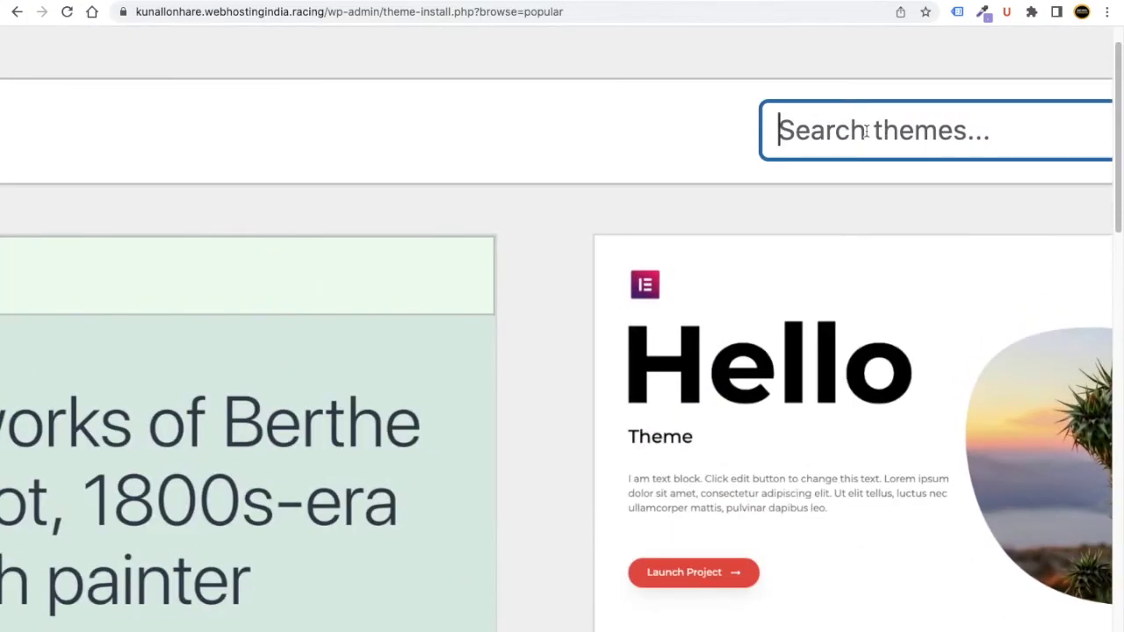
{"action": "type", "text": "ocean 2"}
{"action": "key", "text": "BackSpace"}
{"action": "type", "text": "wp"}
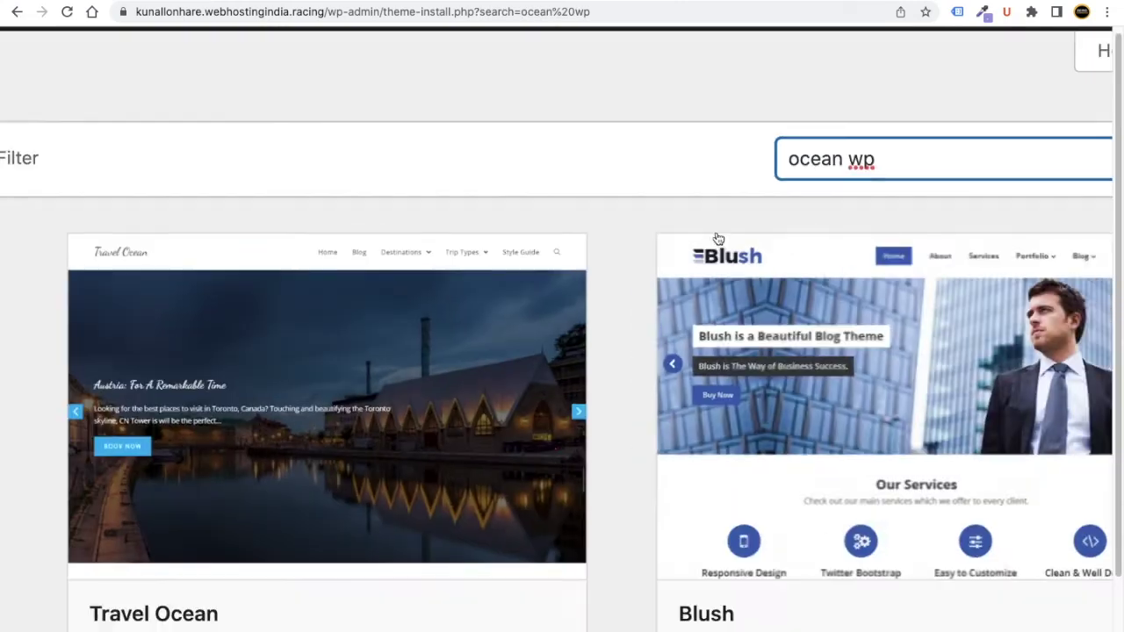
{"action": "mouse_move", "coordinate": [220, 332]}
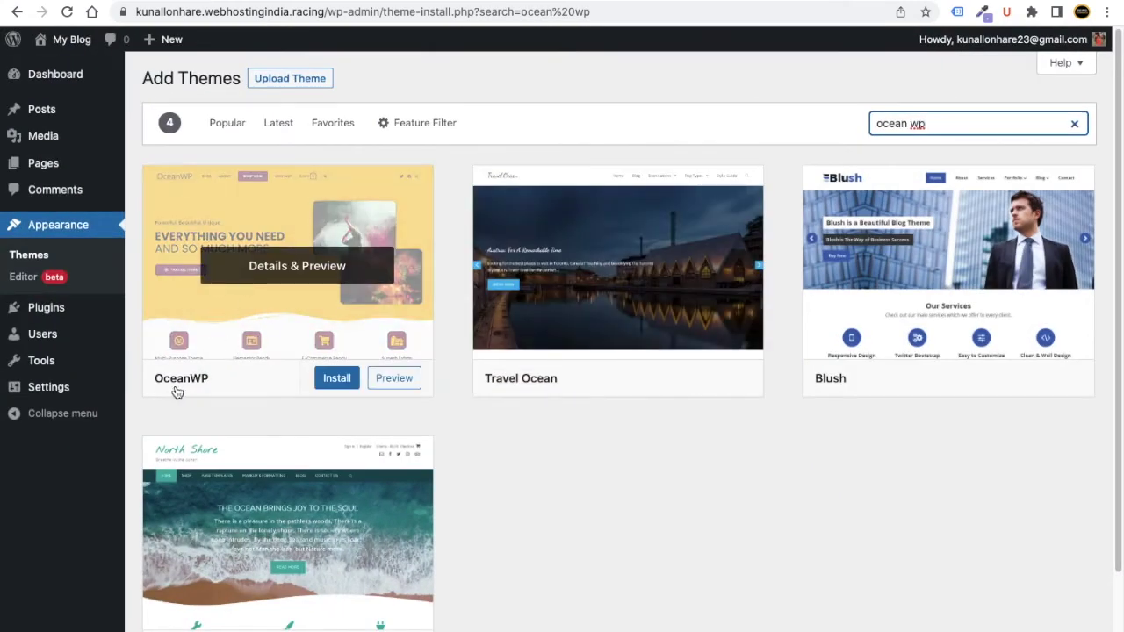
{"action": "left_click", "coordinate": [327, 383]}
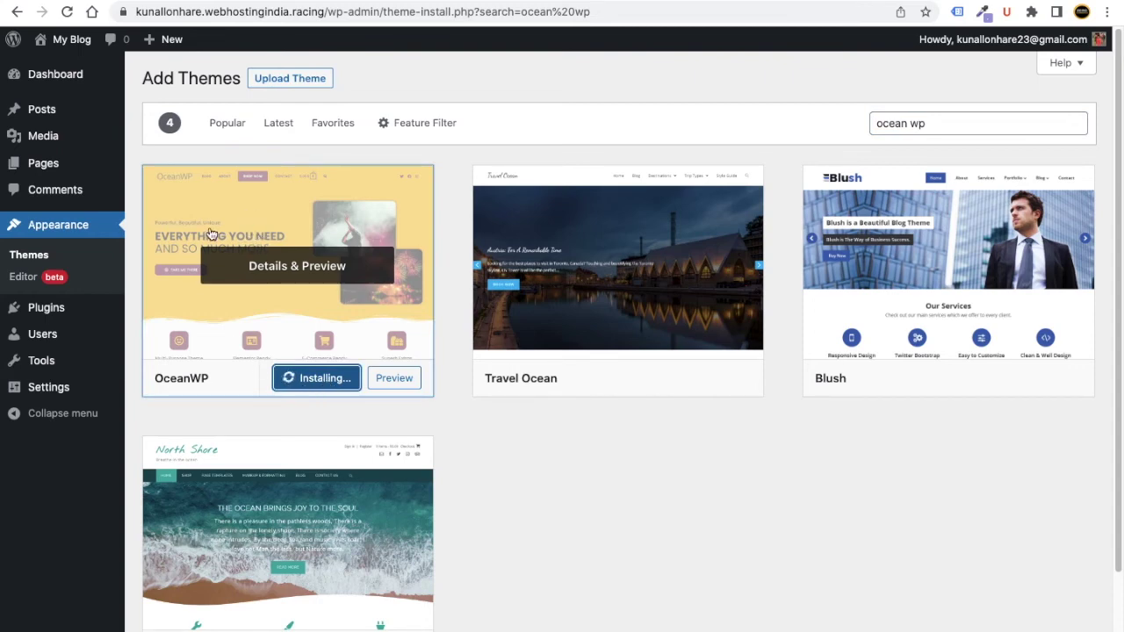
Open the live site in a new tab, look over its home page with the current theme, and return to the theme installer.
{"action": "mouse_move", "coordinate": [63, 38]}
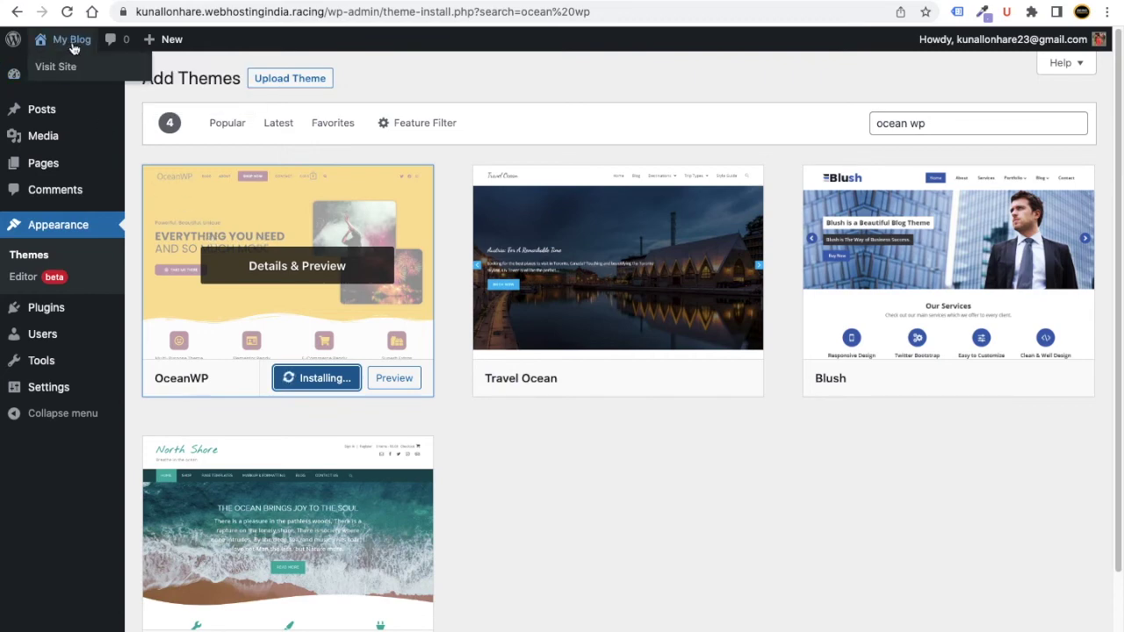
{"action": "right_click", "coordinate": [64, 65]}
{"action": "left_click", "coordinate": [97, 75]}
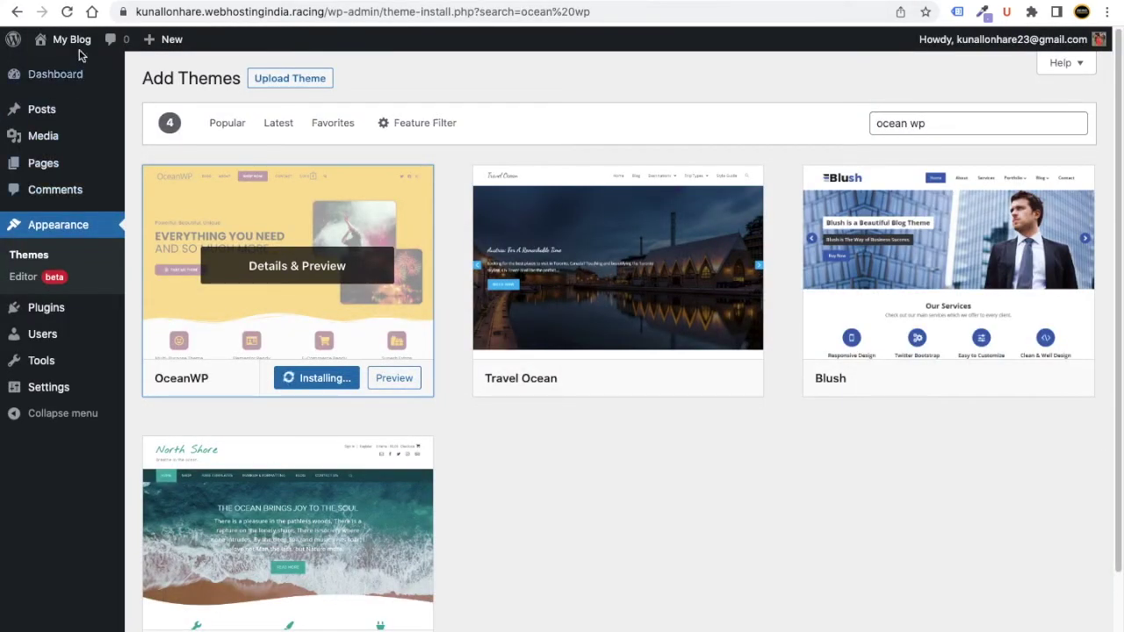
{"action": "mouse_move", "coordinate": [66, 44]}
{"action": "right_click", "coordinate": [59, 67]}
{"action": "left_click", "coordinate": [132, 70]}
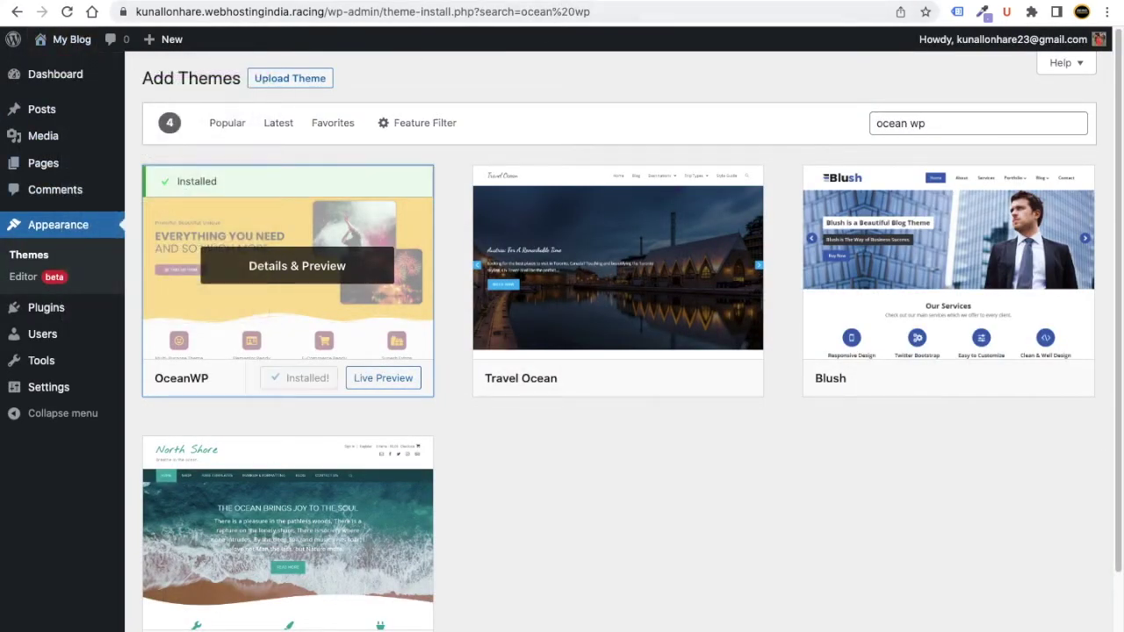
{"action": "left_click", "coordinate": [562, 2]}
{"action": "scroll", "coordinate": [603, 268], "scroll_direction": "down", "scroll_amount": 4}
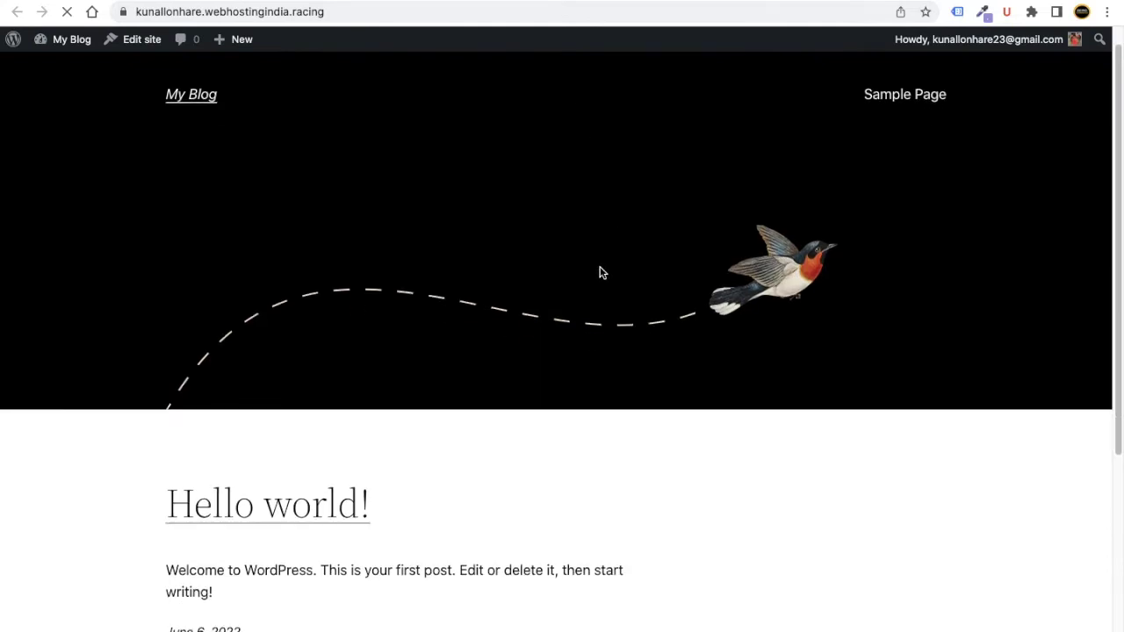
{"action": "scroll", "coordinate": [602, 265], "scroll_direction": "up", "scroll_amount": 4}
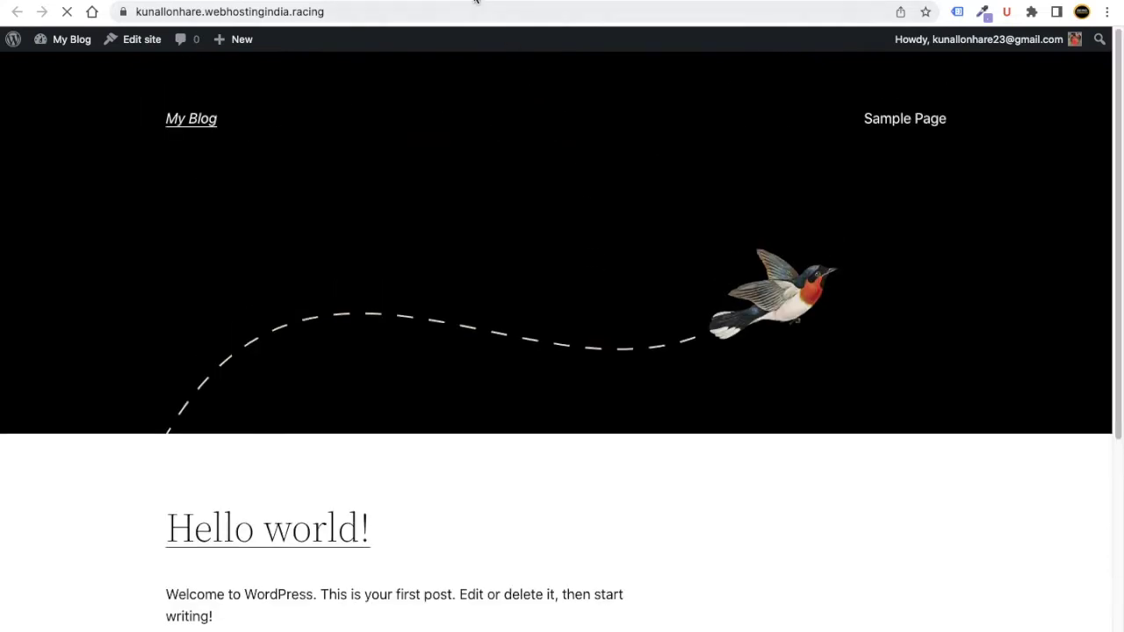
{"action": "scroll", "coordinate": [593, 229], "scroll_direction": "down", "scroll_amount": 4}
{"action": "scroll", "coordinate": [576, 202], "scroll_direction": "up", "scroll_amount": 4}
{"action": "scroll", "coordinate": [494, 266], "scroll_direction": "down", "scroll_amount": 4}
{"action": "scroll", "coordinate": [459, 304], "scroll_direction": "up", "scroll_amount": 4}
{"action": "key", "text": "ctrl+w"}
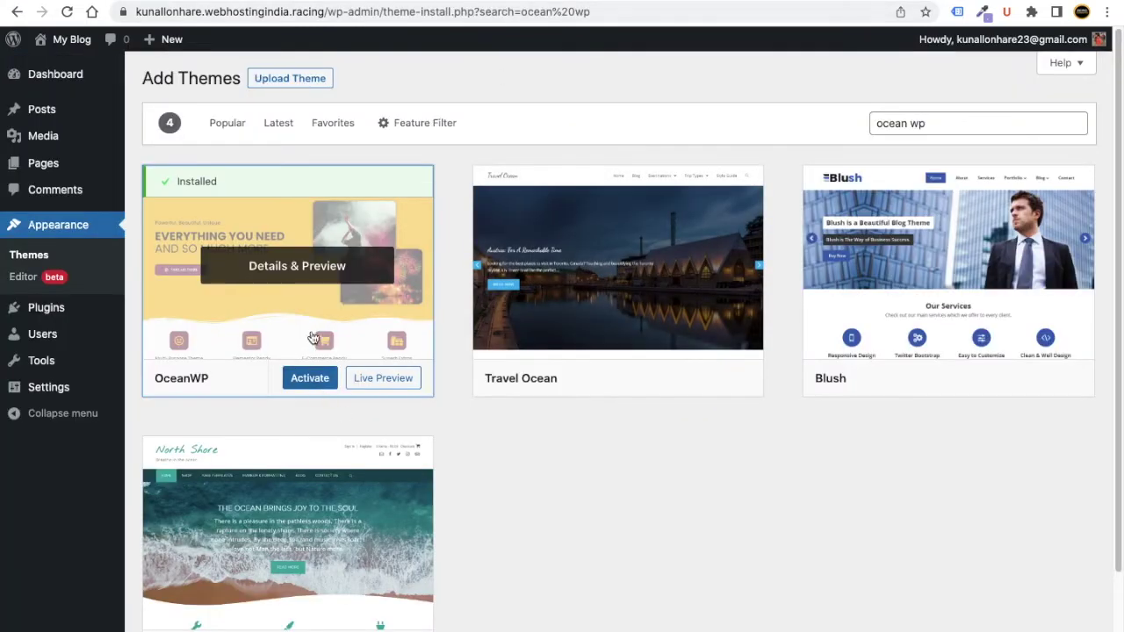
Activate the OceanWP theme and reload the live site to apply the new design.
{"action": "left_click", "coordinate": [308, 387]}
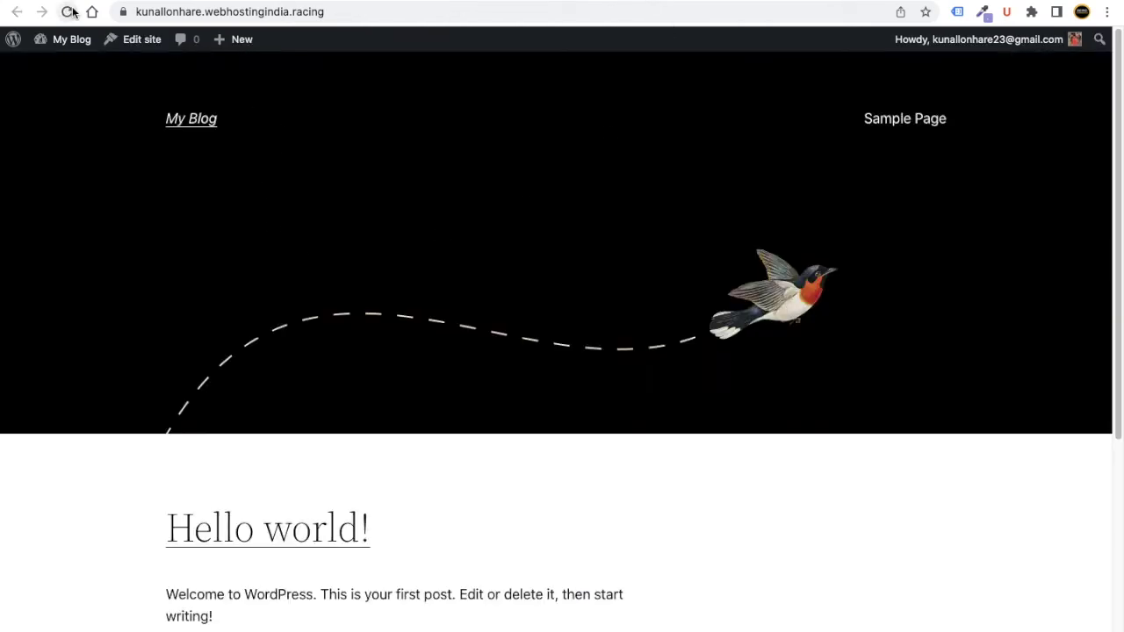
{"action": "left_click", "coordinate": [68, 12]}
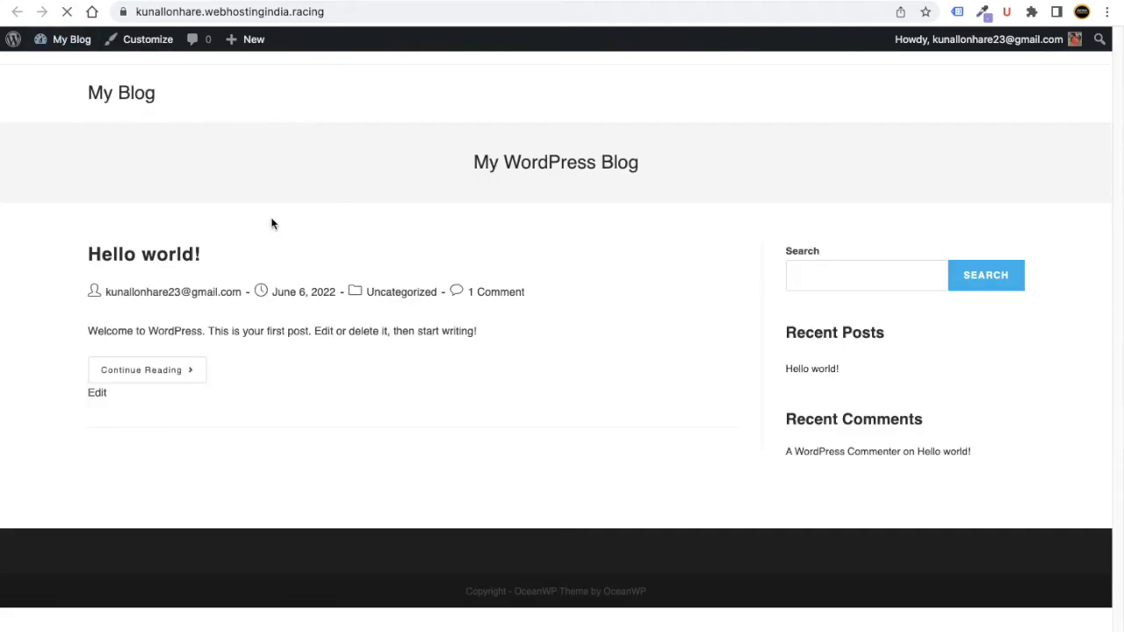
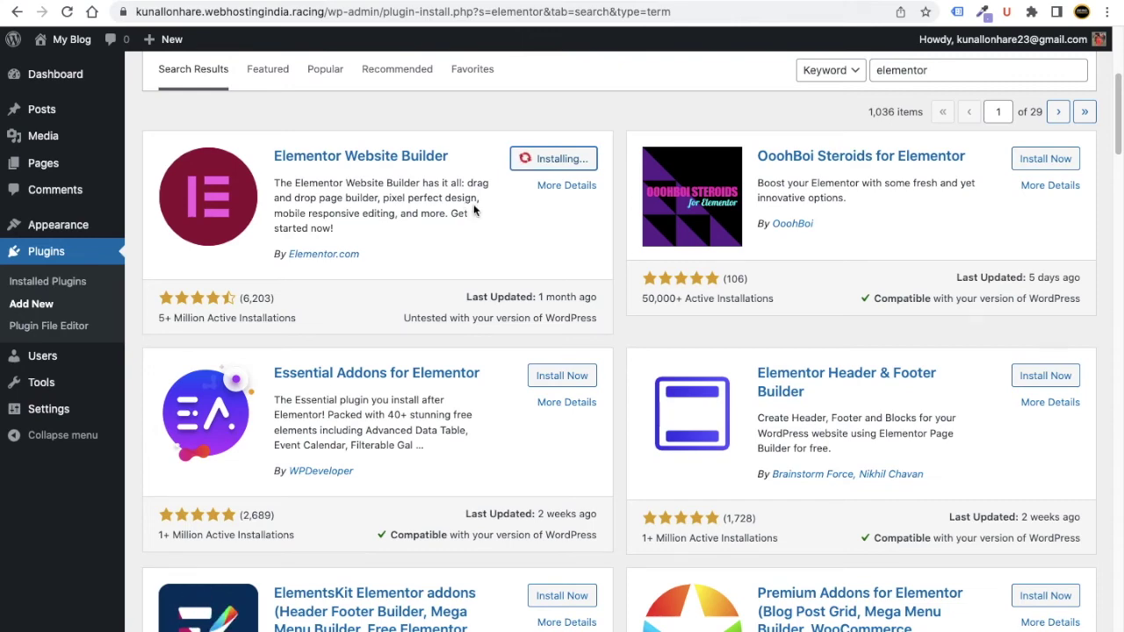
{"action": "scroll", "coordinate": [473, 204], "scroll_direction": "down", "scroll_amount": 5}
{"action": "scroll", "coordinate": [625, 322], "scroll_direction": "up", "scroll_amount": 5}
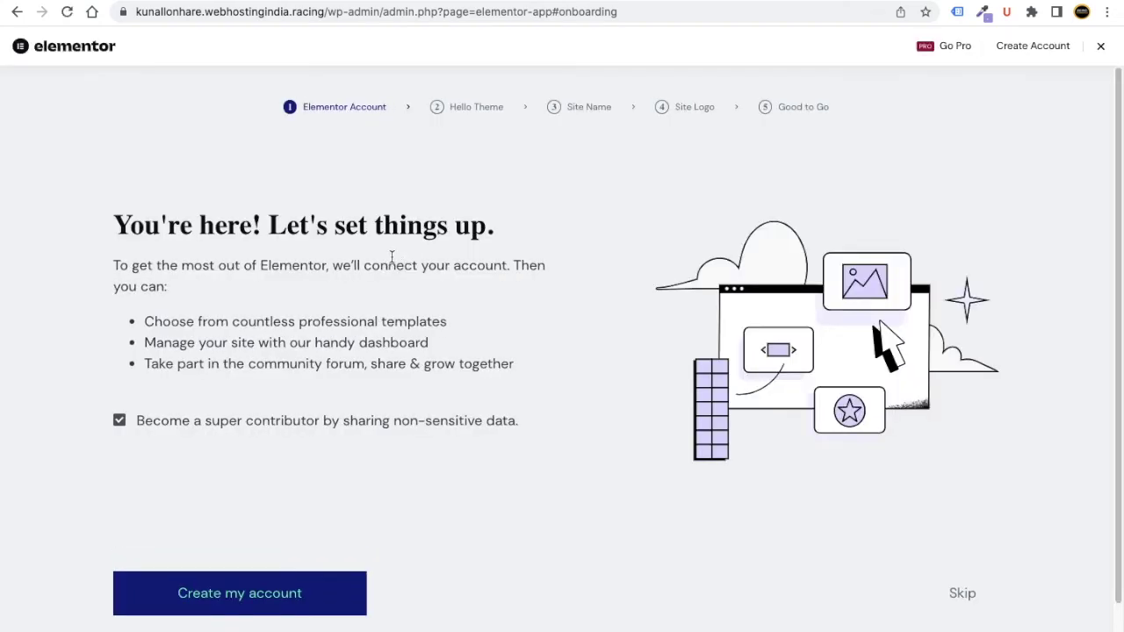
Skip through the Elementor onboarding screens without creating an account or installing the Hello theme, and continue to a blank canvas in the editor.
{"action": "scroll", "coordinate": [503, 257], "scroll_direction": "down", "scroll_amount": 2}
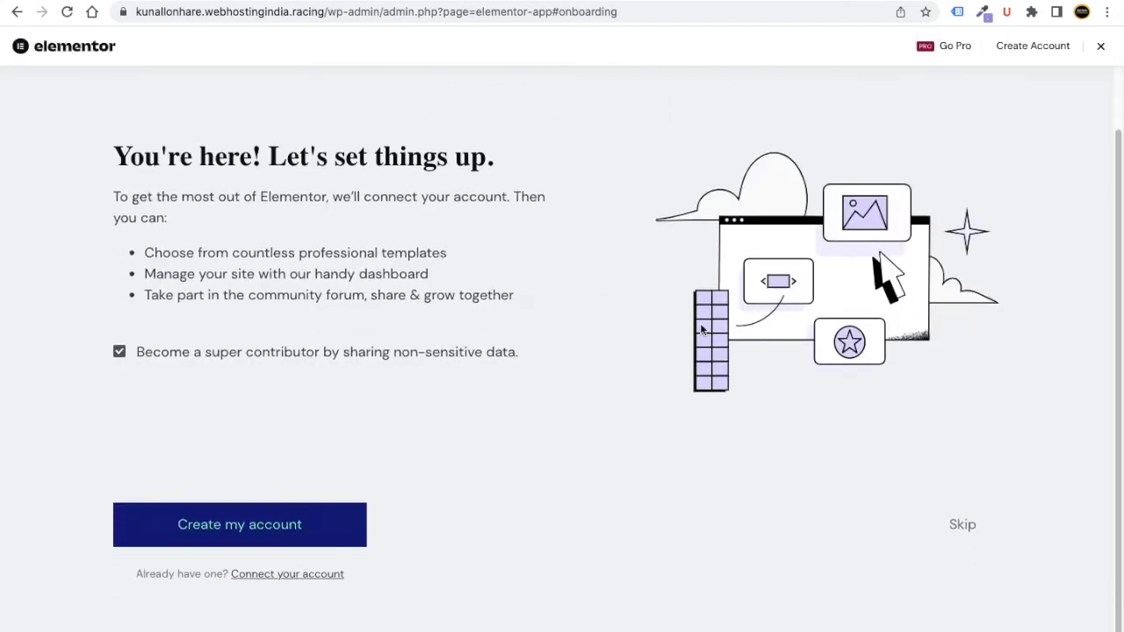
{"action": "left_click", "coordinate": [962, 527]}
{"action": "scroll", "coordinate": [990, 542], "scroll_direction": "down", "scroll_amount": 2}
{"action": "left_click", "coordinate": [963, 521]}
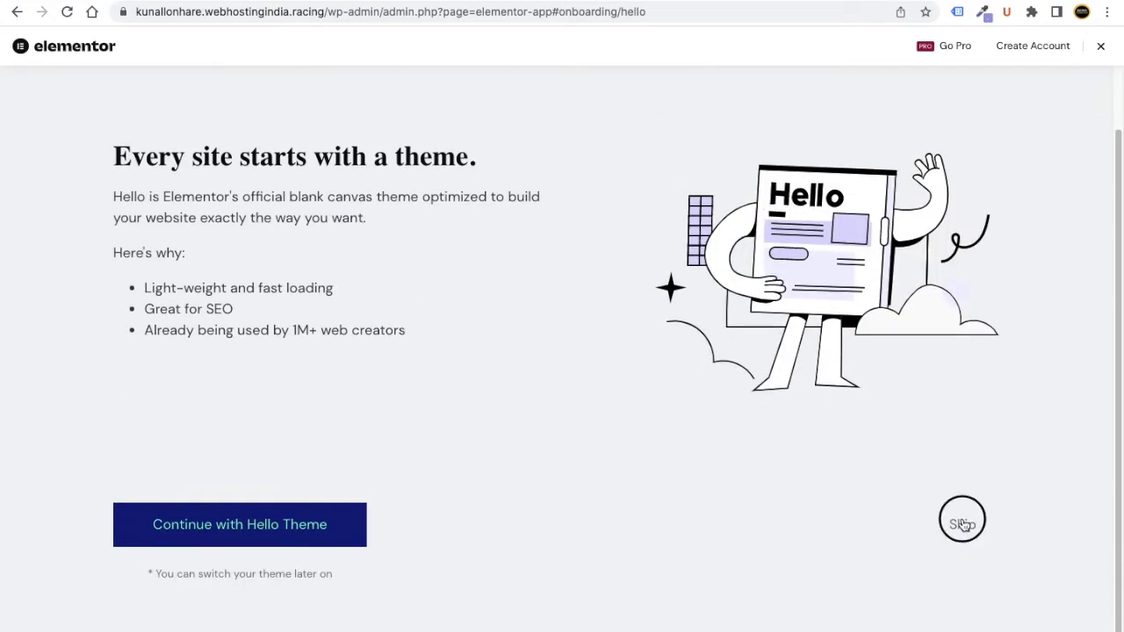
{"action": "scroll", "coordinate": [985, 535], "scroll_direction": "down", "scroll_amount": 2}
{"action": "left_click", "coordinate": [968, 527]}
{"action": "scroll", "coordinate": [1001, 533], "scroll_direction": "down", "scroll_amount": 2}
{"action": "left_click", "coordinate": [972, 569]}
{"action": "scroll", "coordinate": [979, 557], "scroll_direction": "down", "scroll_amount": 2}
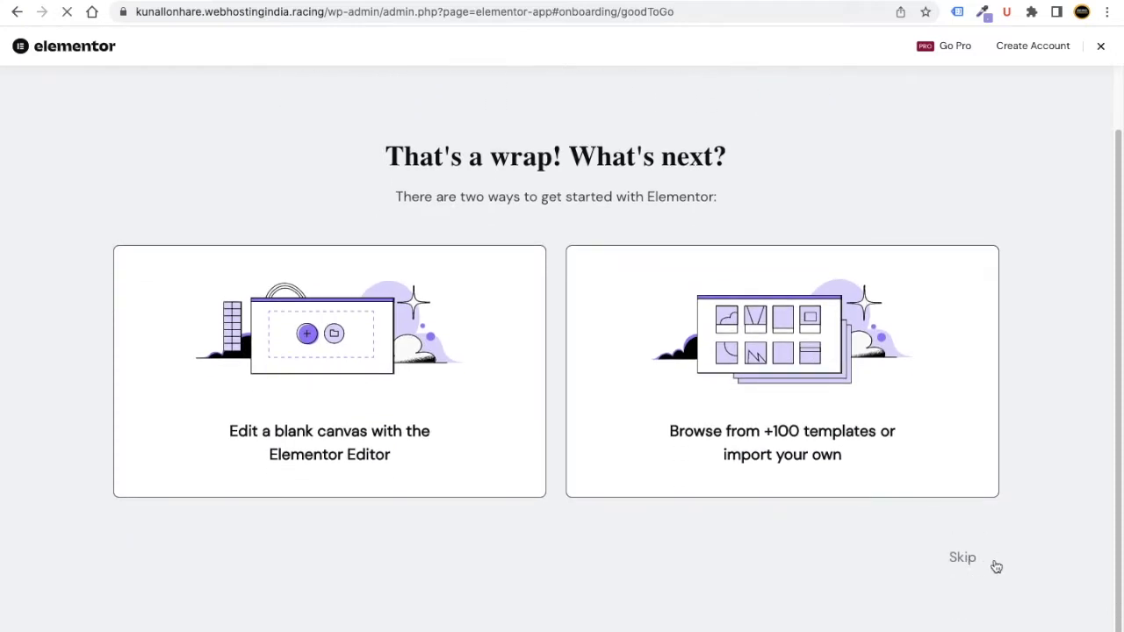
{"action": "left_click", "coordinate": [544, 269]}
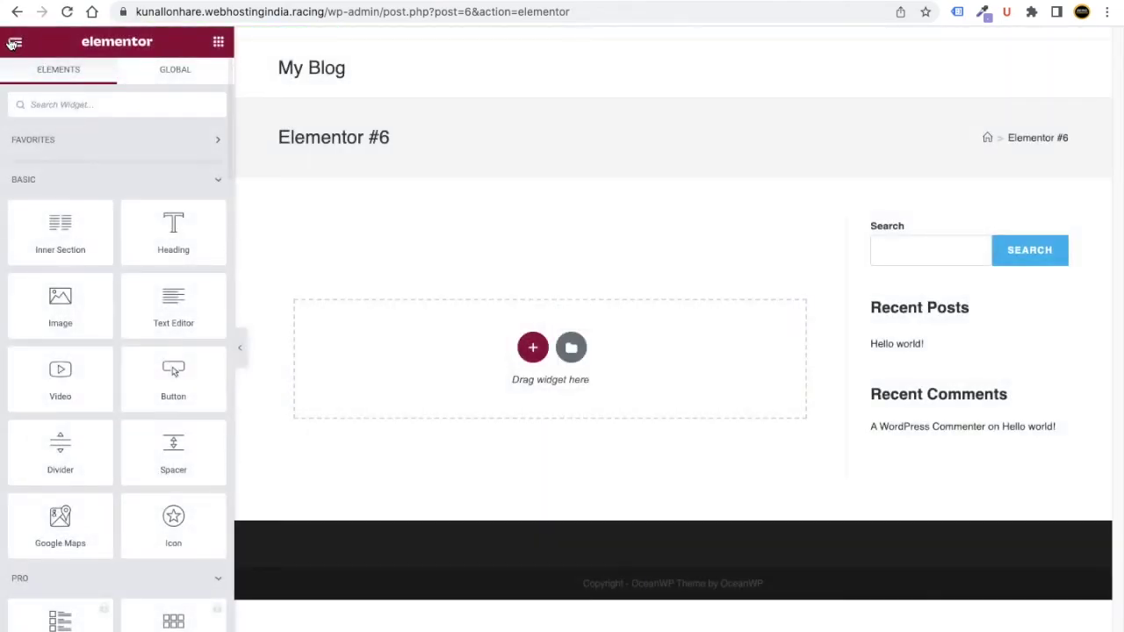
Exit the Elementor editor to the WordPress list of pages and dismiss the Ocean Extra plugin notice.
{"action": "left_click", "coordinate": [16, 45]}
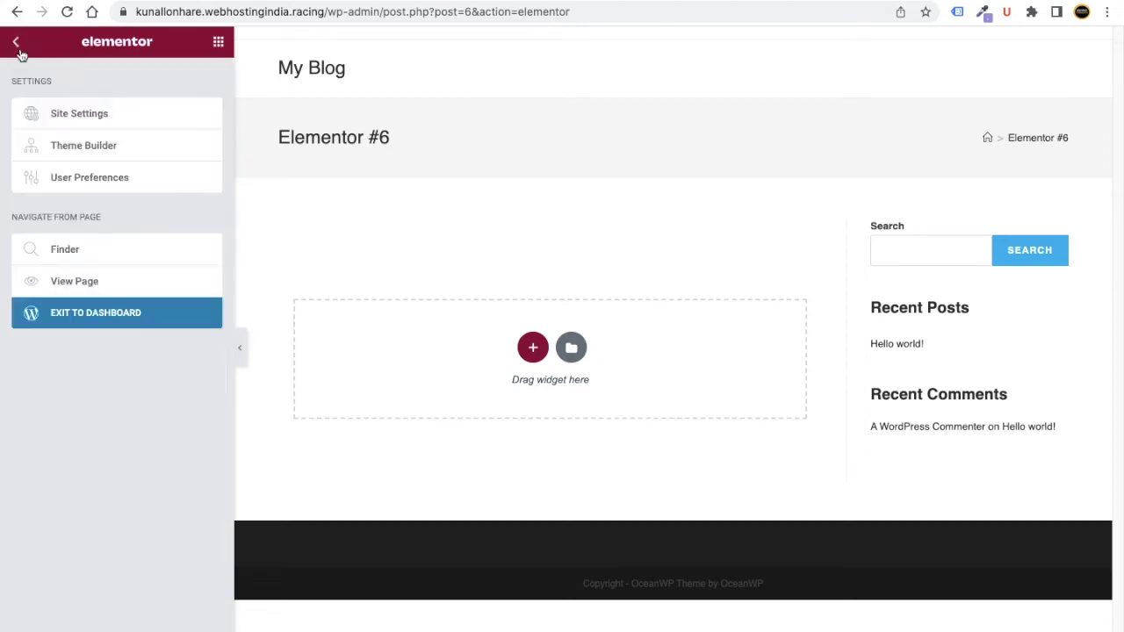
{"action": "left_click", "coordinate": [104, 314]}
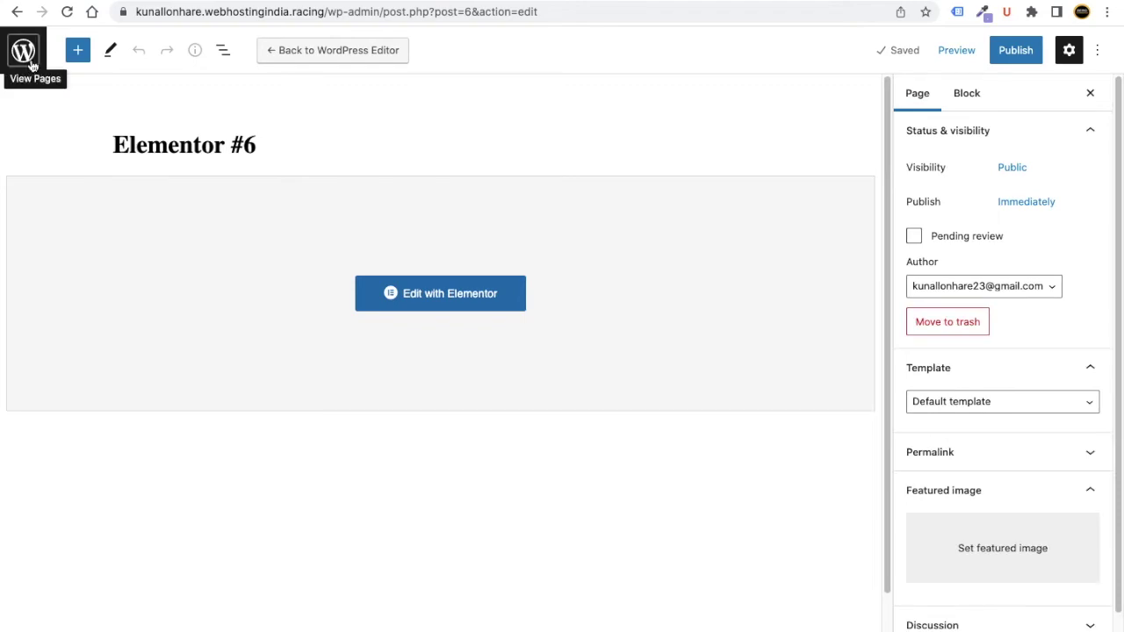
{"action": "left_click", "coordinate": [24, 52]}
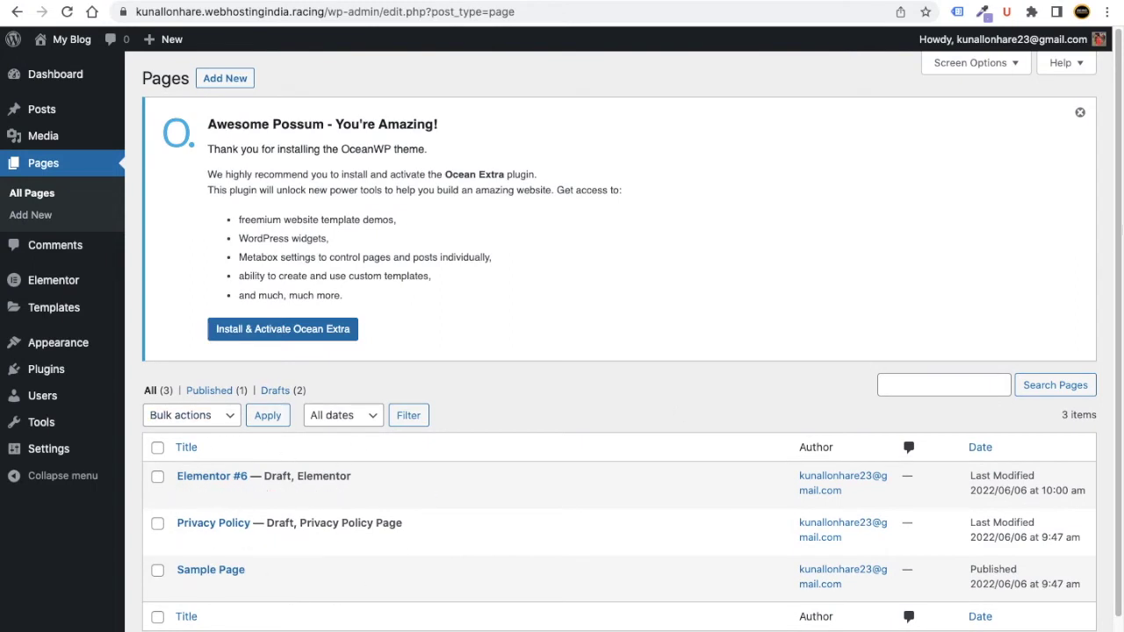
{"action": "left_click", "coordinate": [1081, 115]}
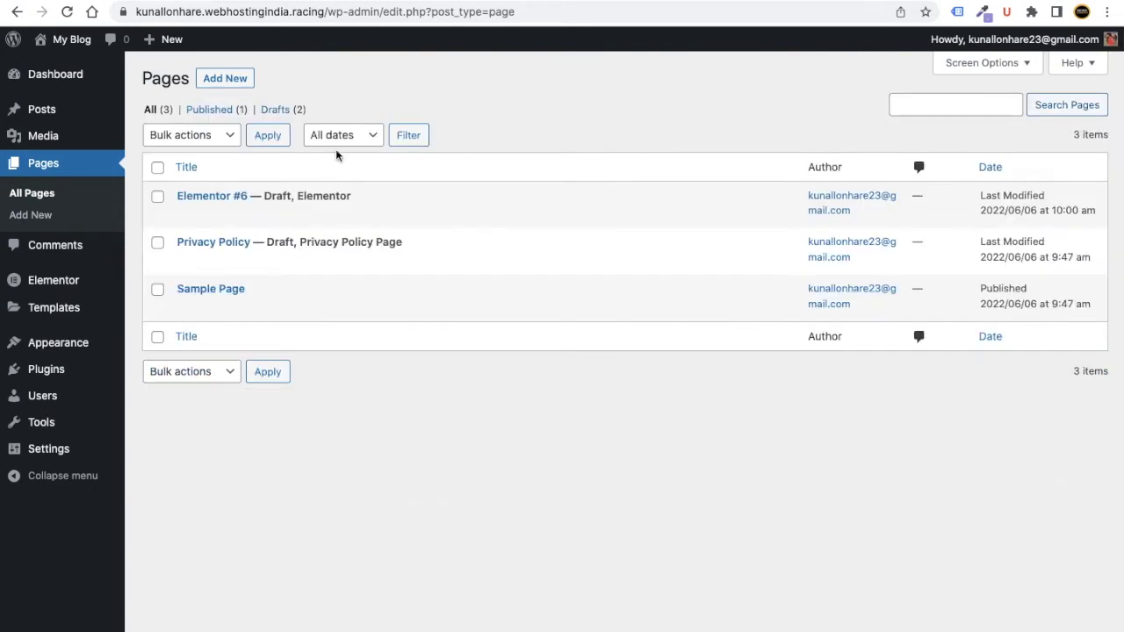
Select all existing pages and move them to the trash in one bulk action.
{"action": "left_click", "coordinate": [158, 167]}
{"action": "left_click", "coordinate": [188, 141]}
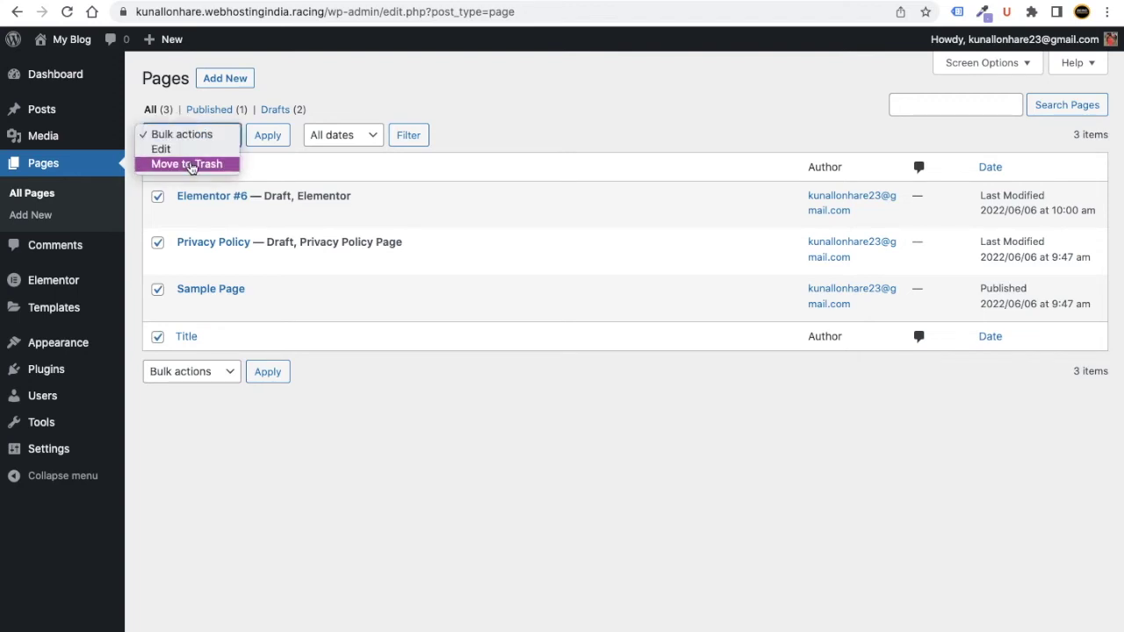
{"action": "left_click", "coordinate": [187, 163]}
{"action": "left_click", "coordinate": [269, 135]}
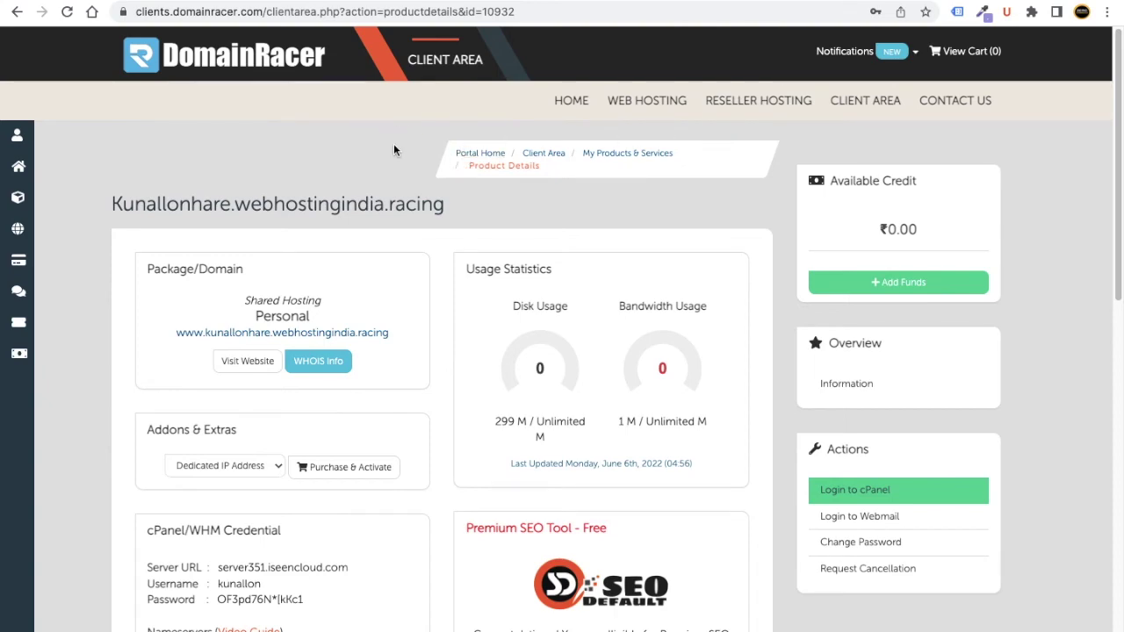
{"action": "scroll", "coordinate": [392, 146], "scroll_direction": "down", "scroll_amount": 5}
{"action": "scroll", "coordinate": [433, 265], "scroll_direction": "up", "scroll_amount": 5}
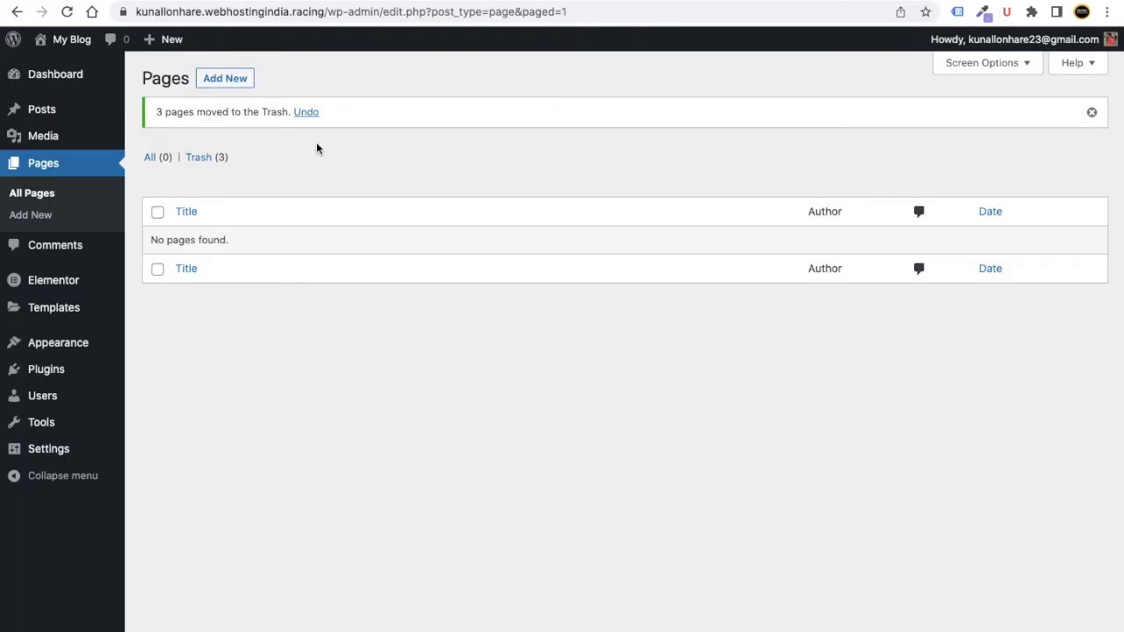
Create a page titled "Home" with the Elementor Full Width template, publish it and return to the list of pages.
{"action": "left_click", "coordinate": [224, 81]}
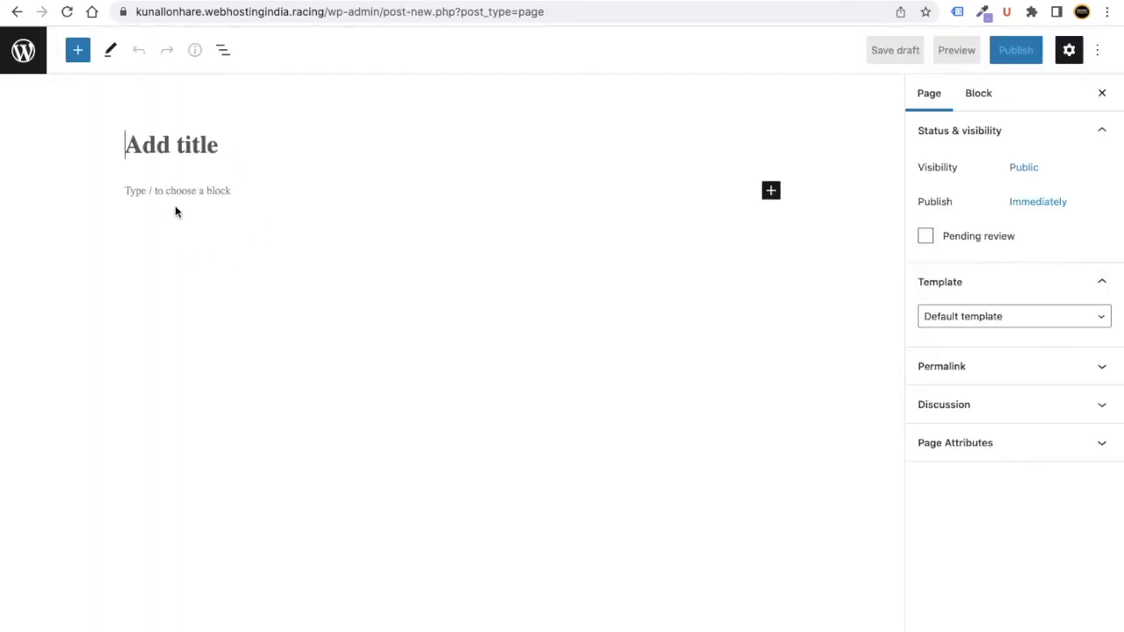
{"action": "type", "text": "Home"}
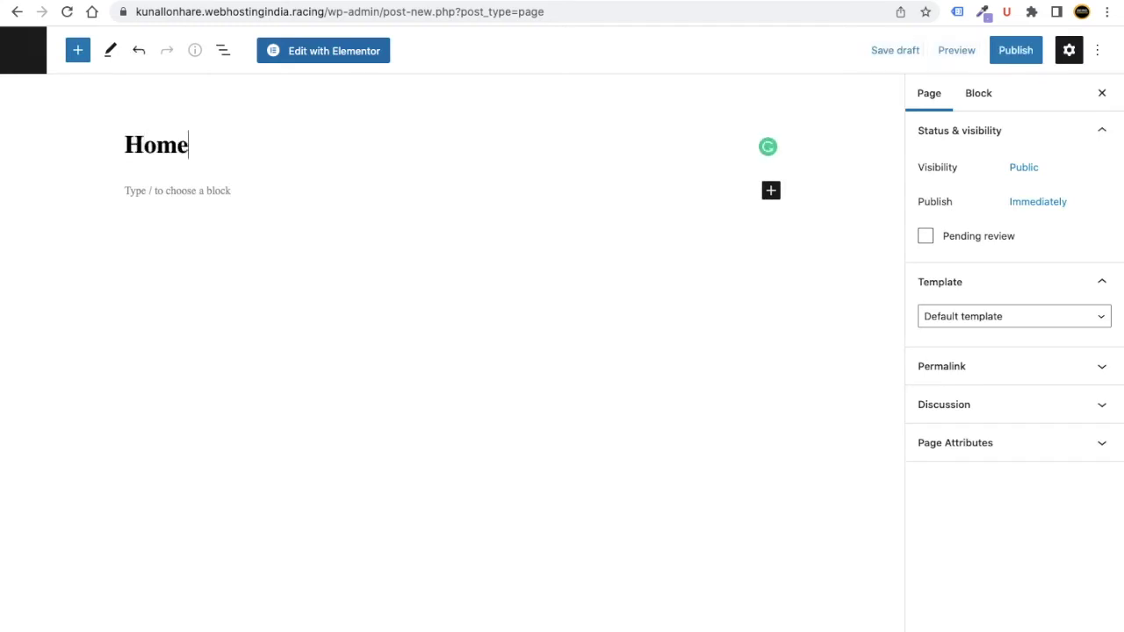
{"action": "left_click", "coordinate": [1006, 318]}
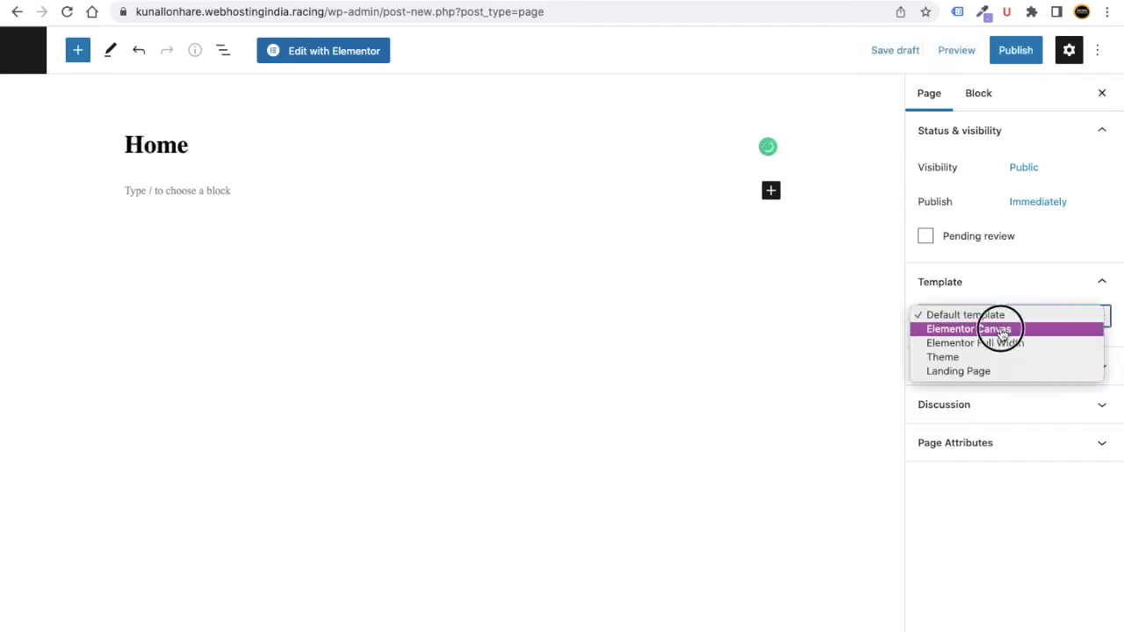
{"action": "left_click", "coordinate": [1001, 344]}
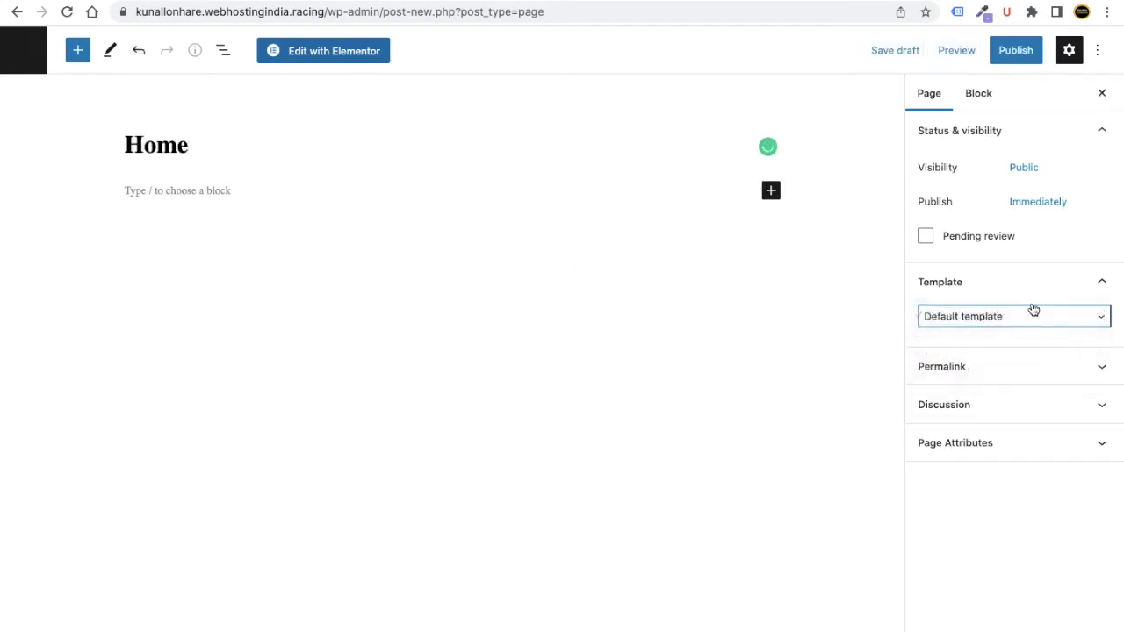
{"action": "left_click", "coordinate": [1014, 56]}
{"action": "left_click", "coordinate": [996, 60]}
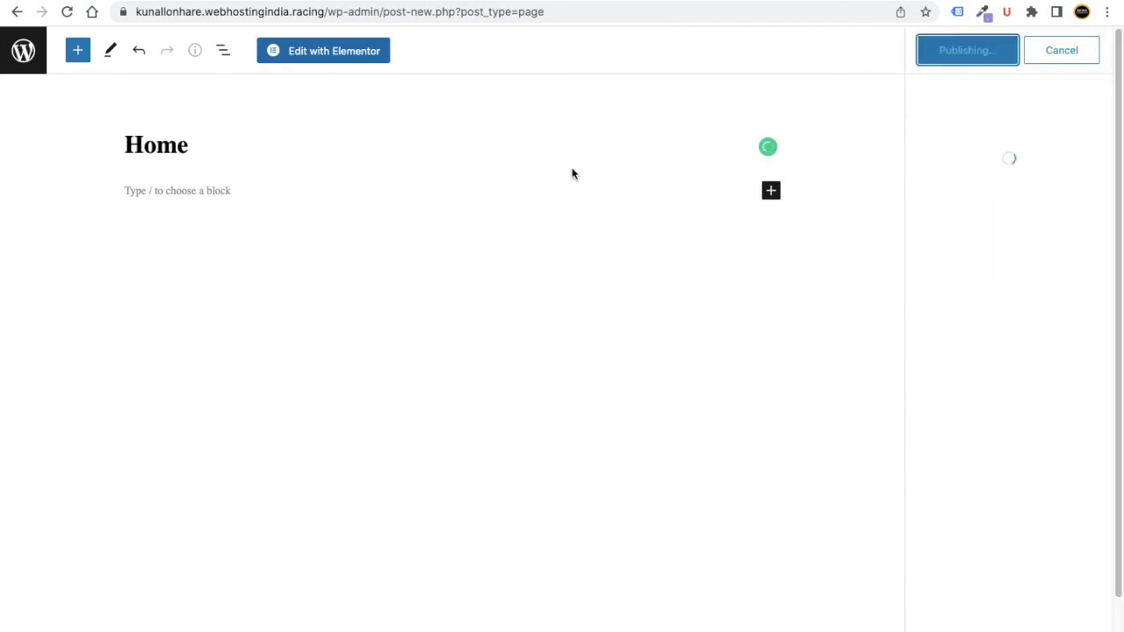
{"action": "left_click", "coordinate": [20, 67]}
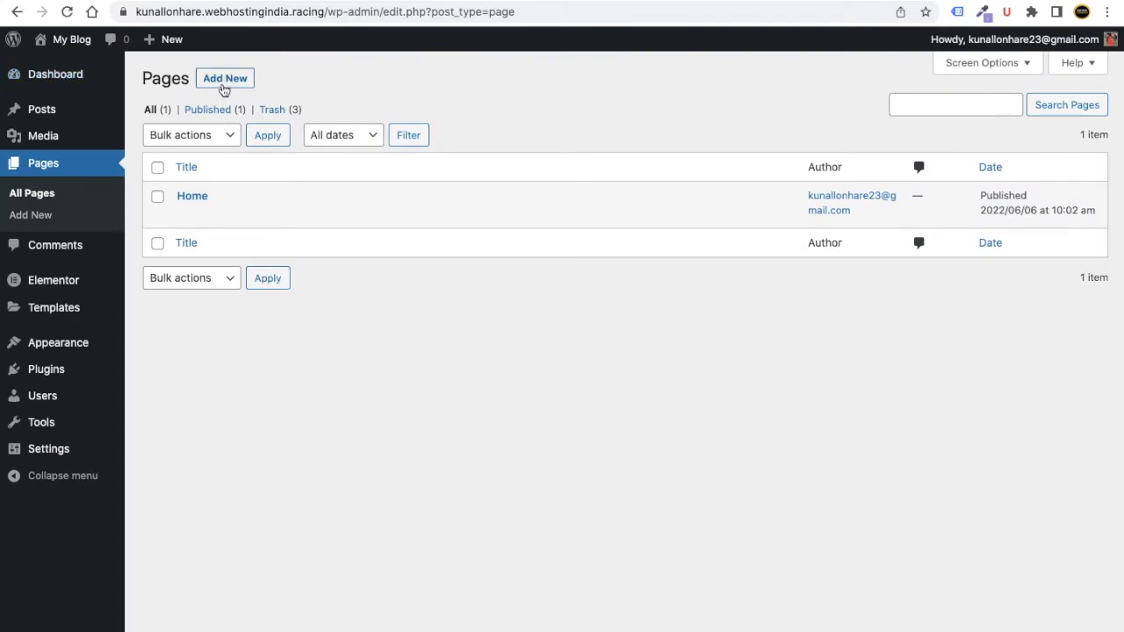
Add a page titled "Blogs", publish it with the default template and return to the list of pages.
{"action": "left_click", "coordinate": [225, 81]}
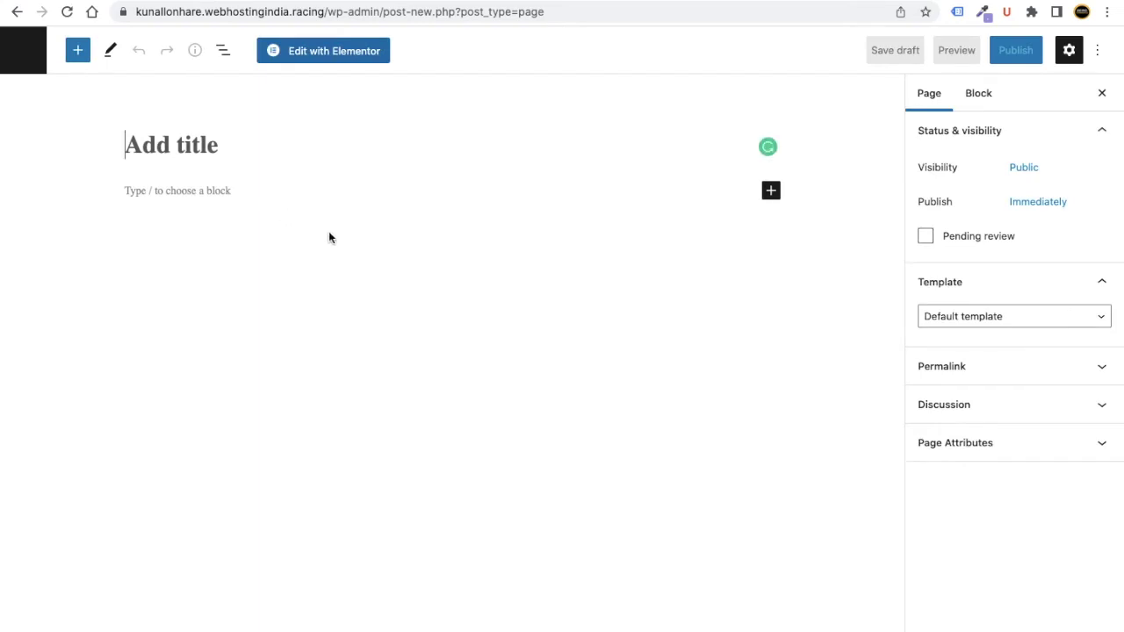
{"action": "type", "text": "Blogs"}
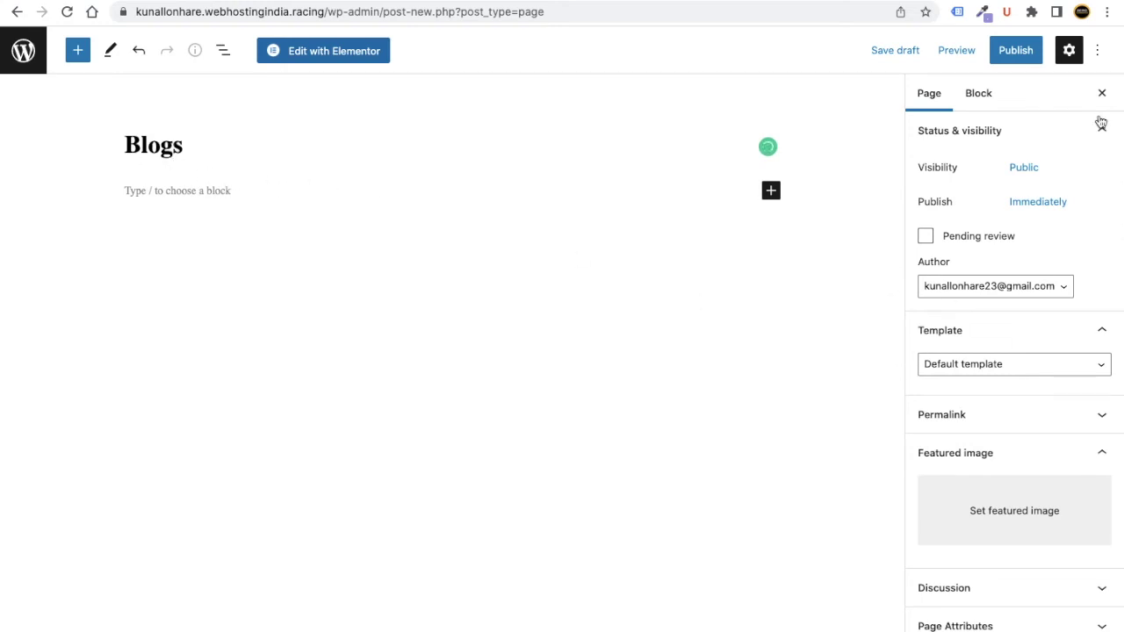
{"action": "left_click", "coordinate": [1019, 51]}
{"action": "left_click", "coordinate": [989, 49]}
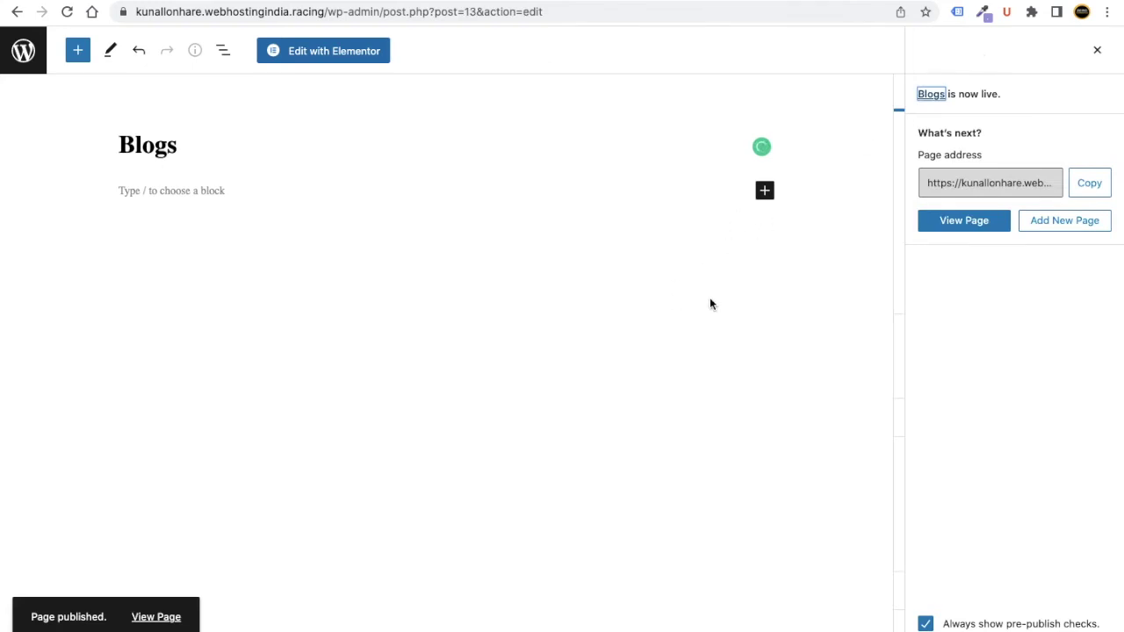
{"action": "left_click", "coordinate": [24, 67]}
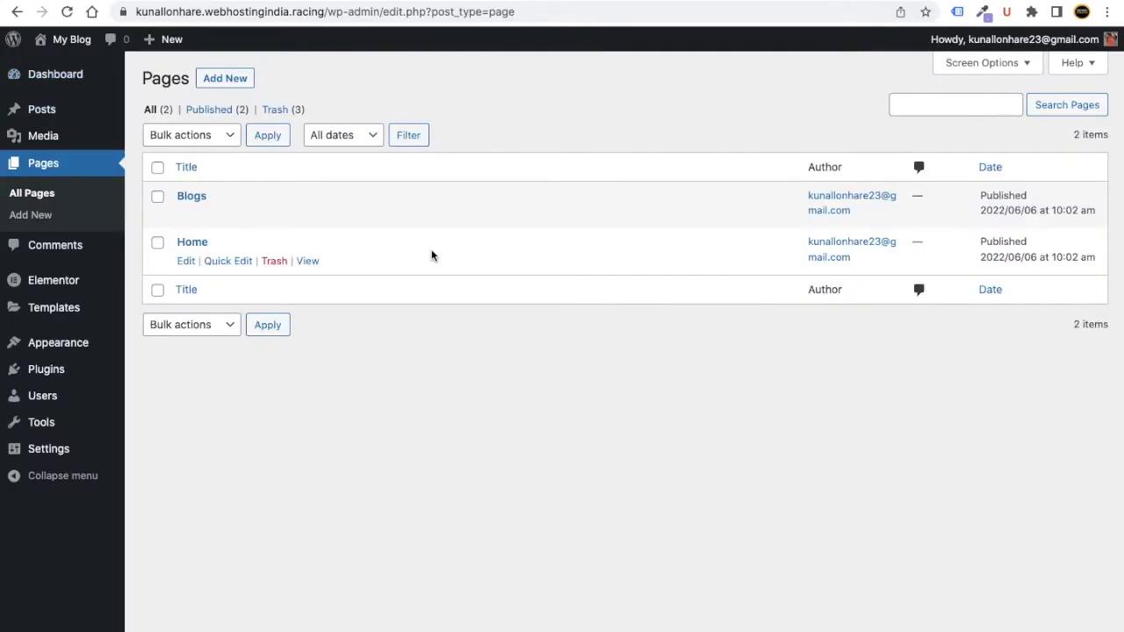
Create a page titled "About Us" with the Elementor Full Width template, publish it and return to the list of pages.
{"action": "left_click", "coordinate": [230, 80]}
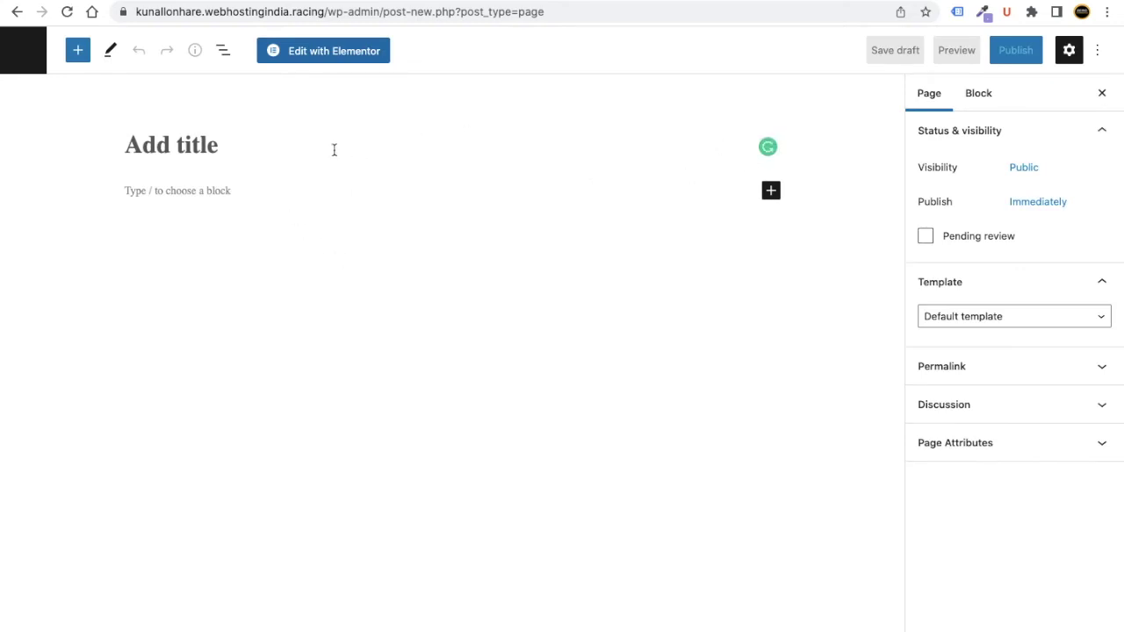
{"action": "type", "text": "About U"}
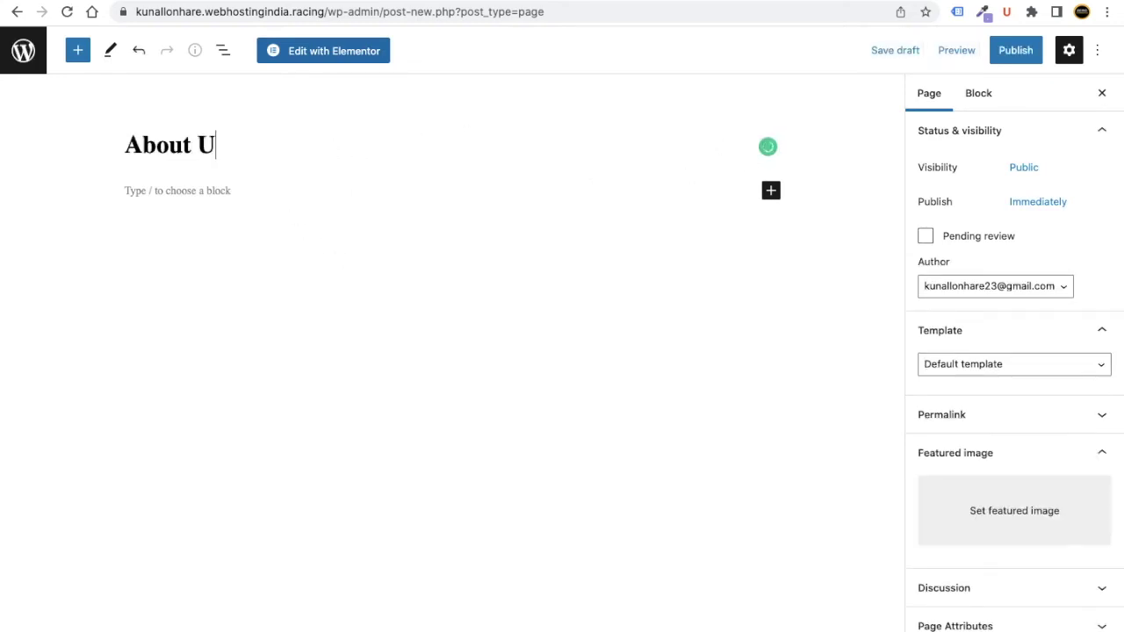
{"action": "type", "text": "S"}
{"action": "key", "text": "BackSpace"}
{"action": "type", "text": "s"}
{"action": "left_click", "coordinate": [966, 365]}
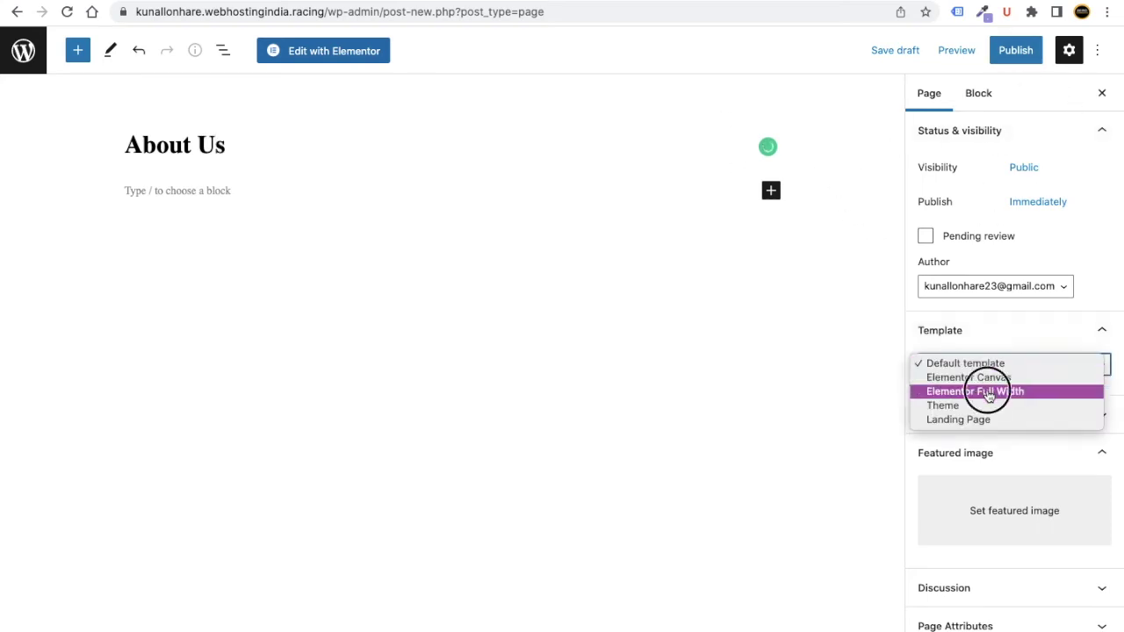
{"action": "left_click", "coordinate": [986, 391]}
{"action": "left_click", "coordinate": [1016, 49]}
{"action": "left_click", "coordinate": [978, 54]}
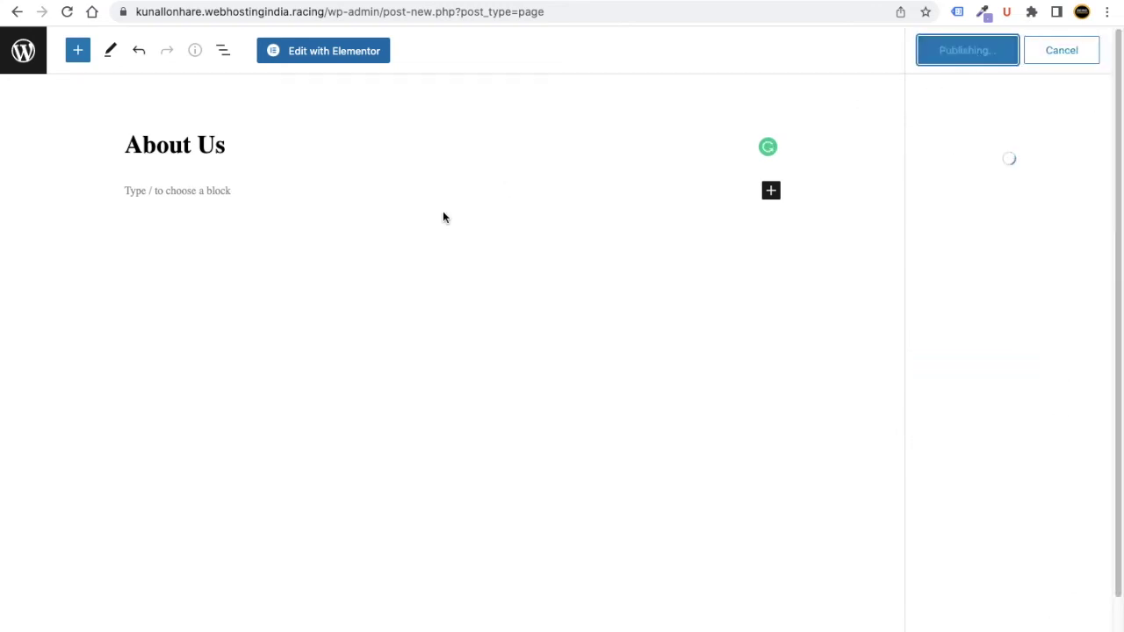
{"action": "left_click", "coordinate": [19, 63]}
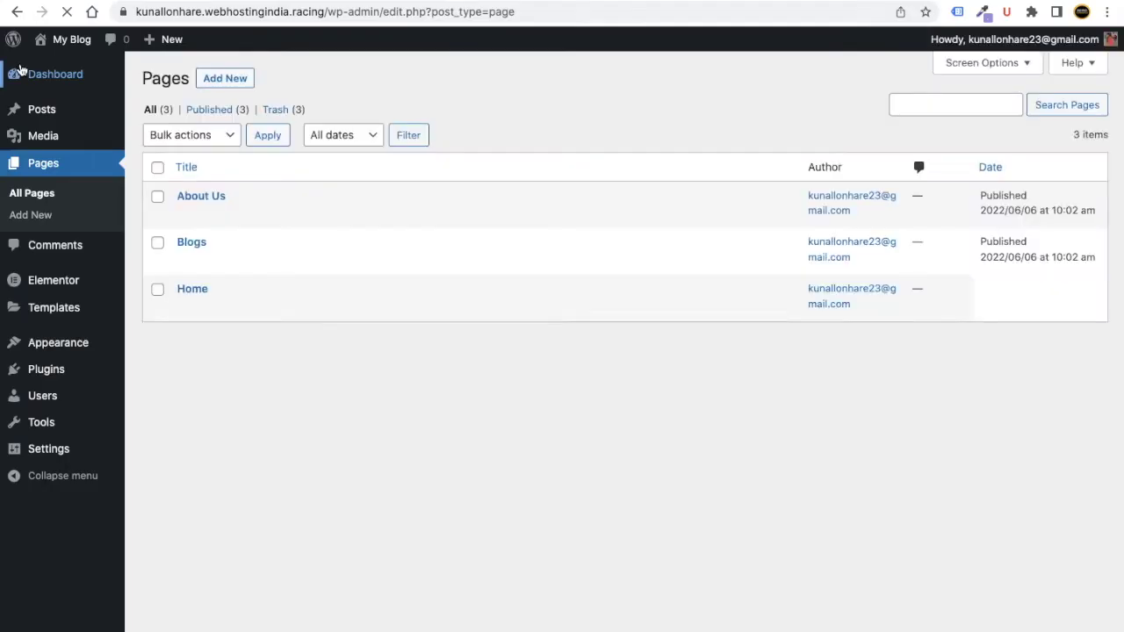
Add and publish a page titled "Contact Us", then return to the list of pages.
{"action": "left_click", "coordinate": [234, 79]}
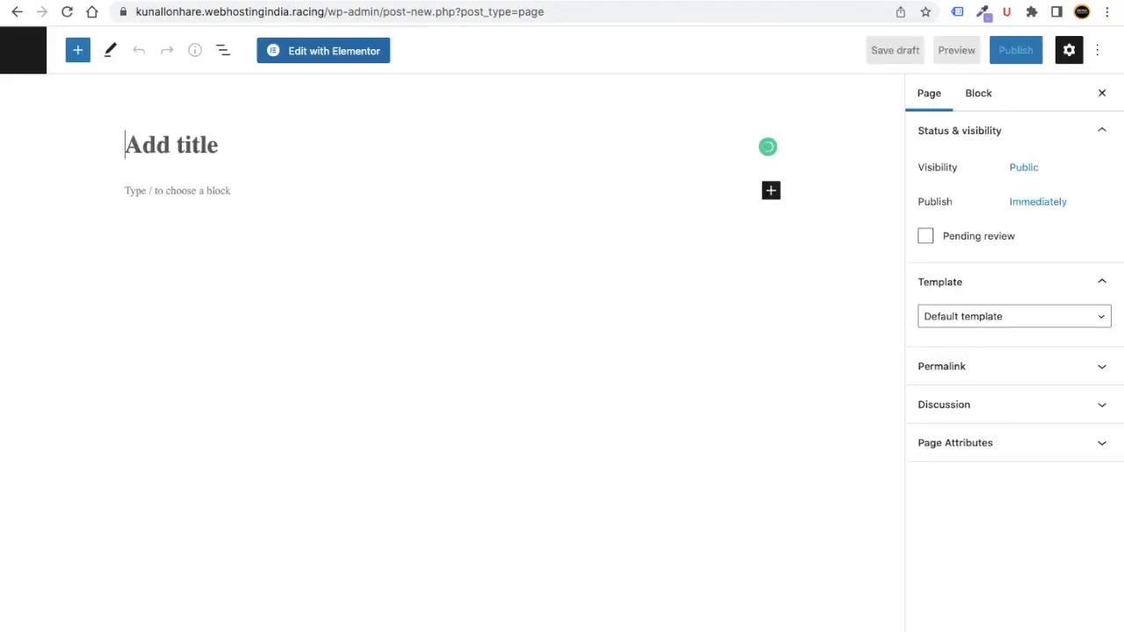
{"action": "type", "text": "Contac"}
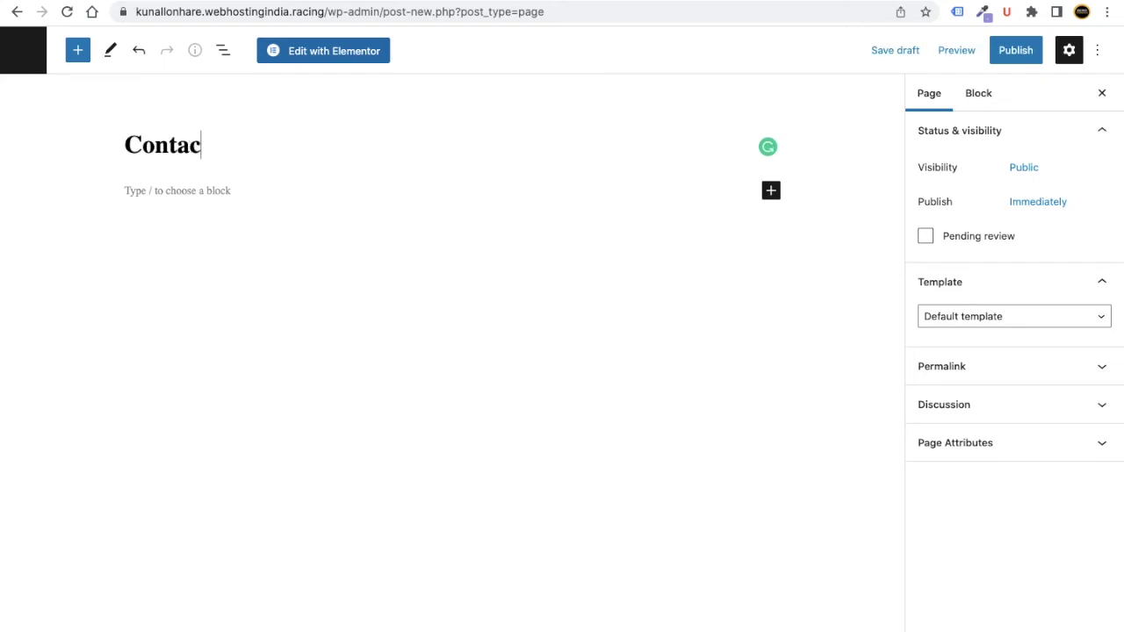
{"action": "type", "text": "t Us"}
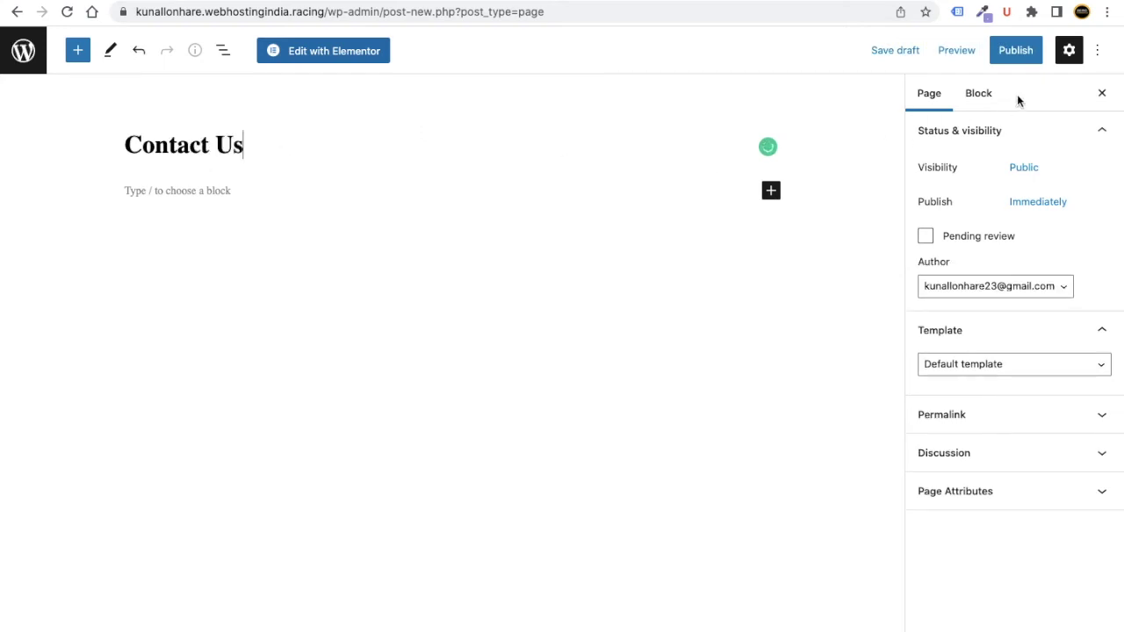
{"action": "left_click", "coordinate": [971, 369]}
{"action": "left_click", "coordinate": [1075, 159]}
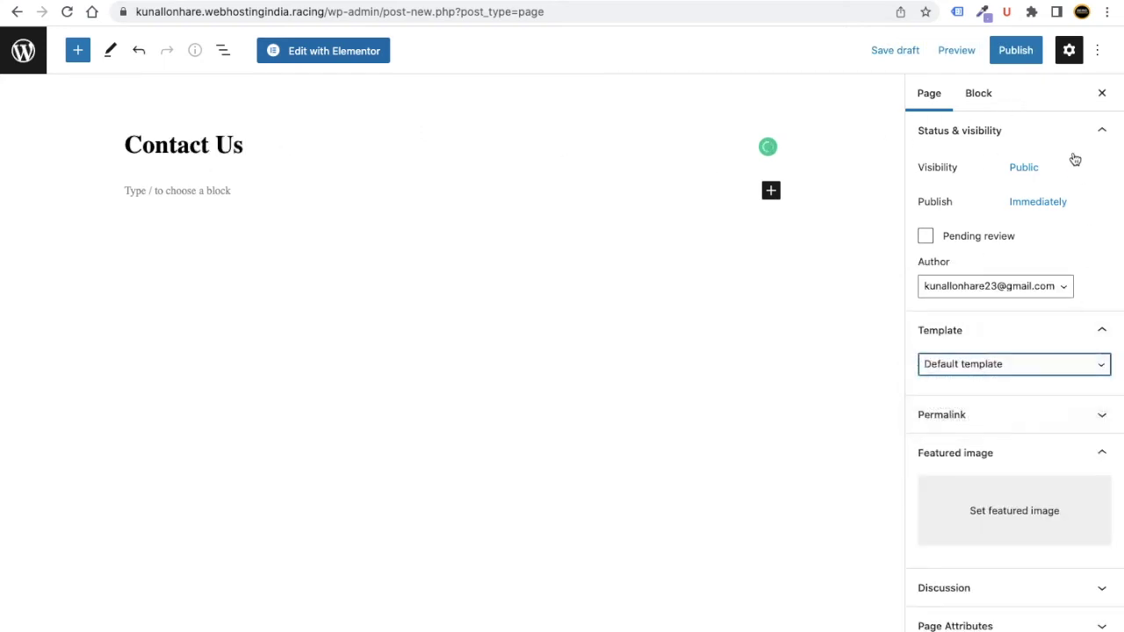
{"action": "left_click", "coordinate": [1013, 50]}
{"action": "left_click", "coordinate": [953, 54]}
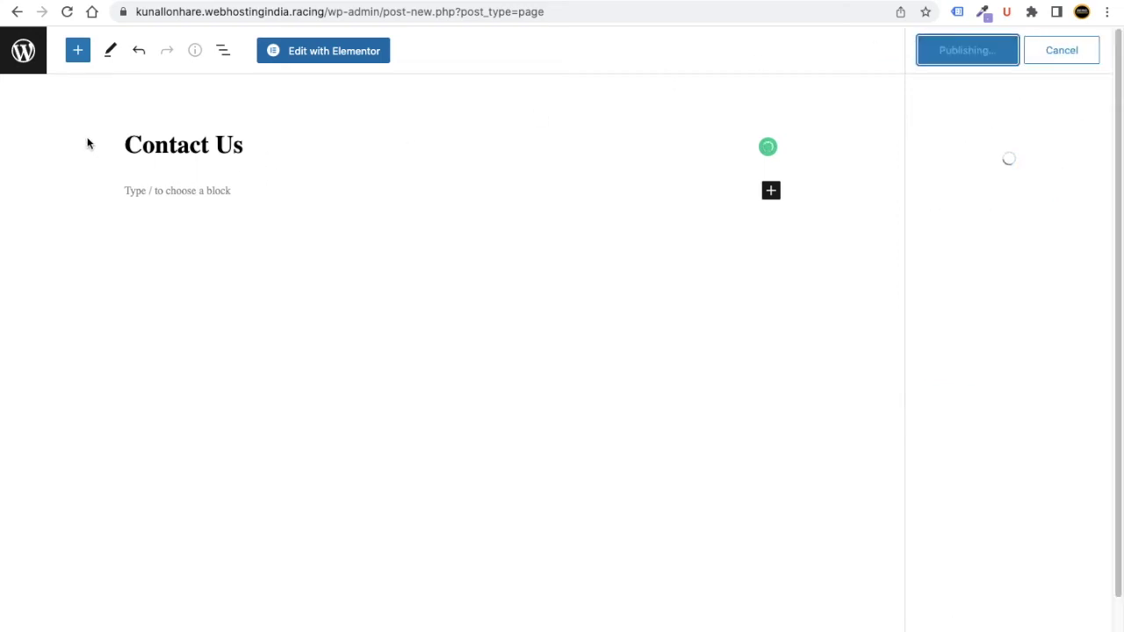
{"action": "left_click", "coordinate": [24, 68]}
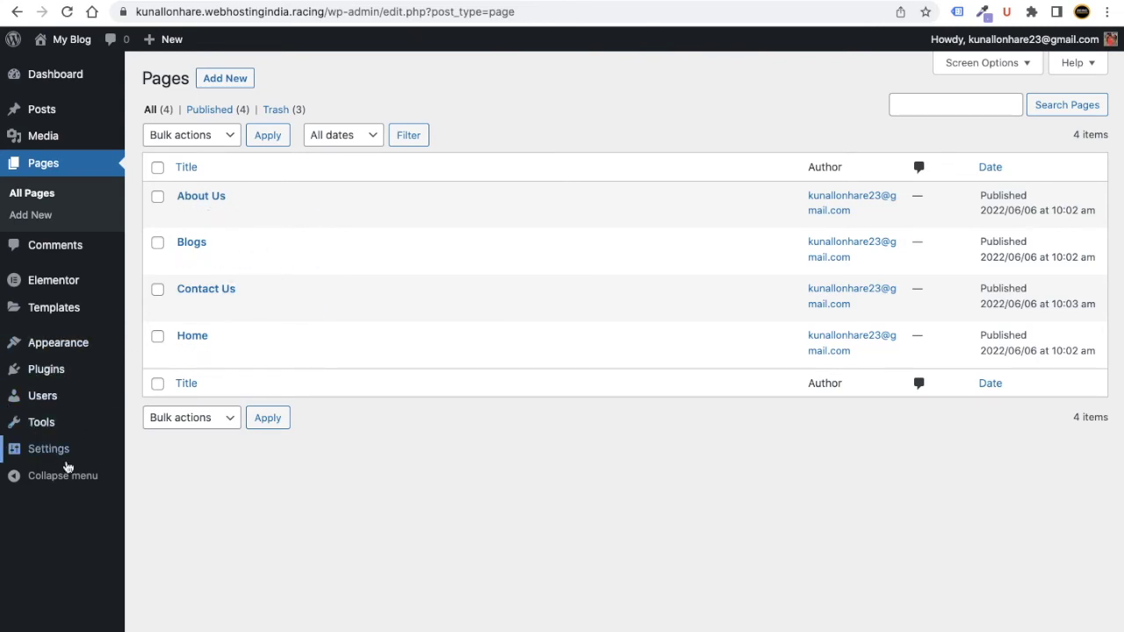
Set the homepage to a static page using Home, with Blogs as the posts page, and save the reading settings.
{"action": "mouse_move", "coordinate": [56, 455]}
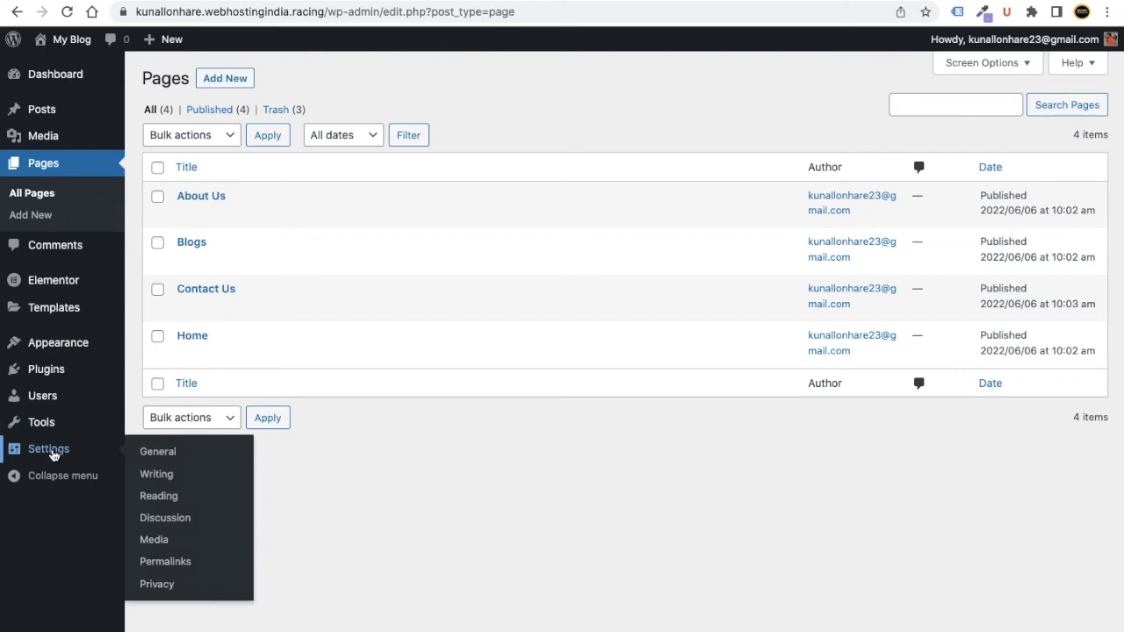
{"action": "left_click", "coordinate": [156, 496]}
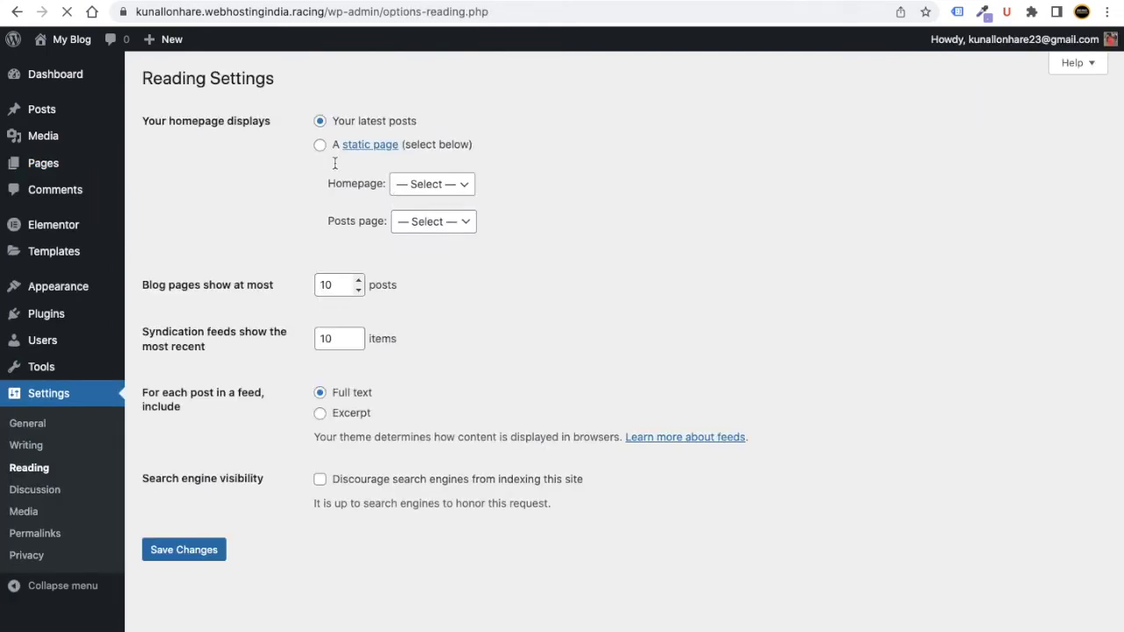
{"action": "double_click", "coordinate": [363, 183]}
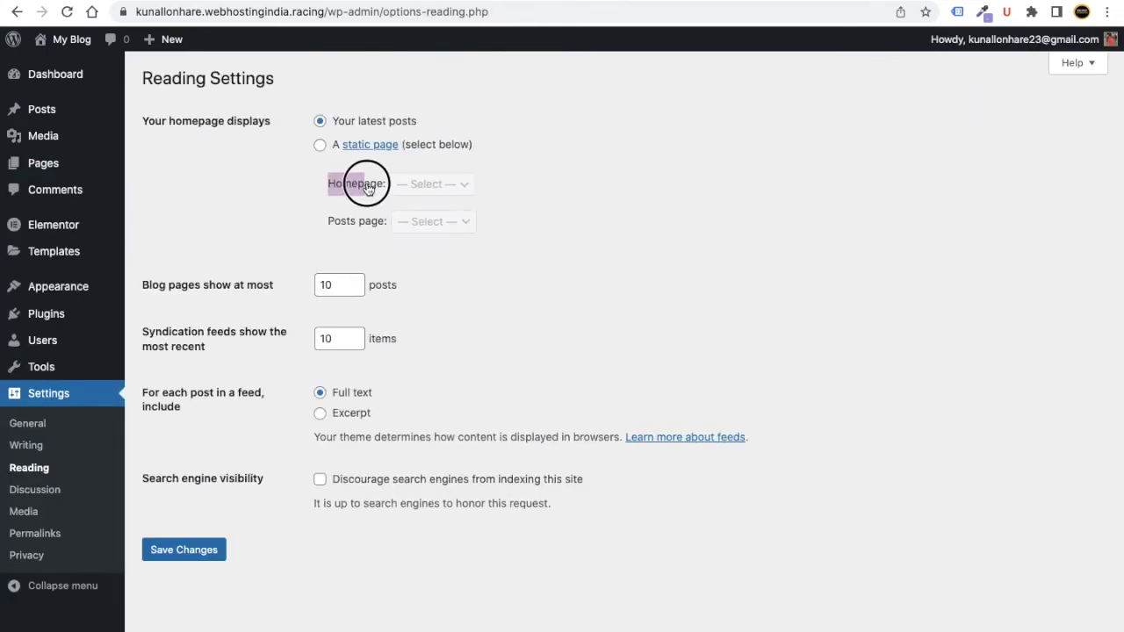
{"action": "left_click_drag", "start_coordinate": [339, 223], "coordinate": [384, 227]}
{"action": "left_click", "coordinate": [319, 145]}
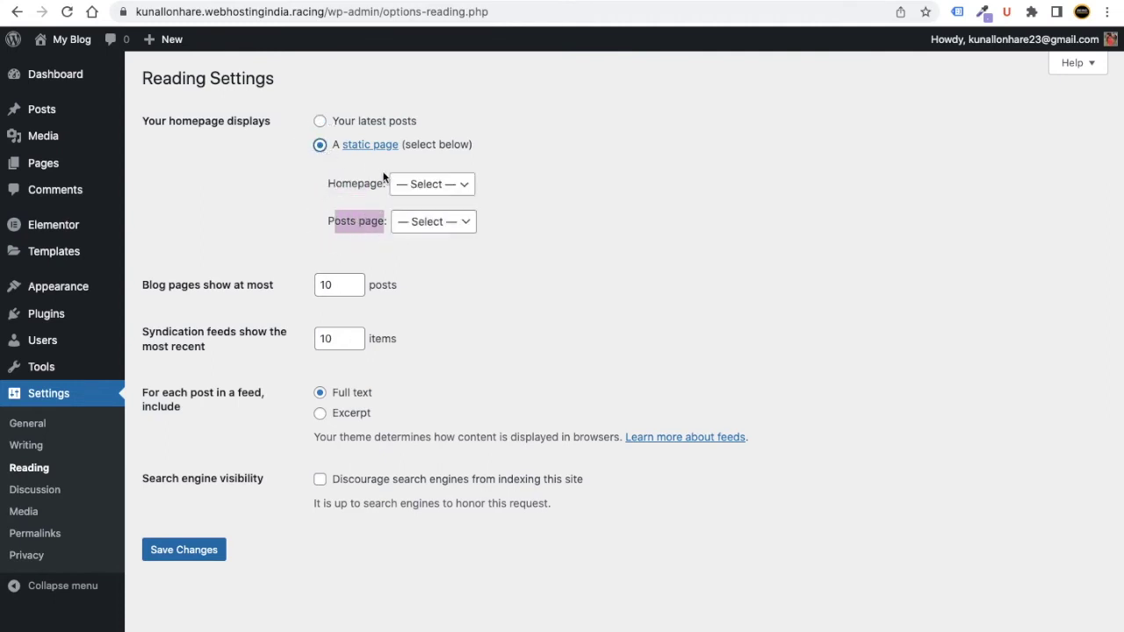
{"action": "left_click", "coordinate": [427, 185]}
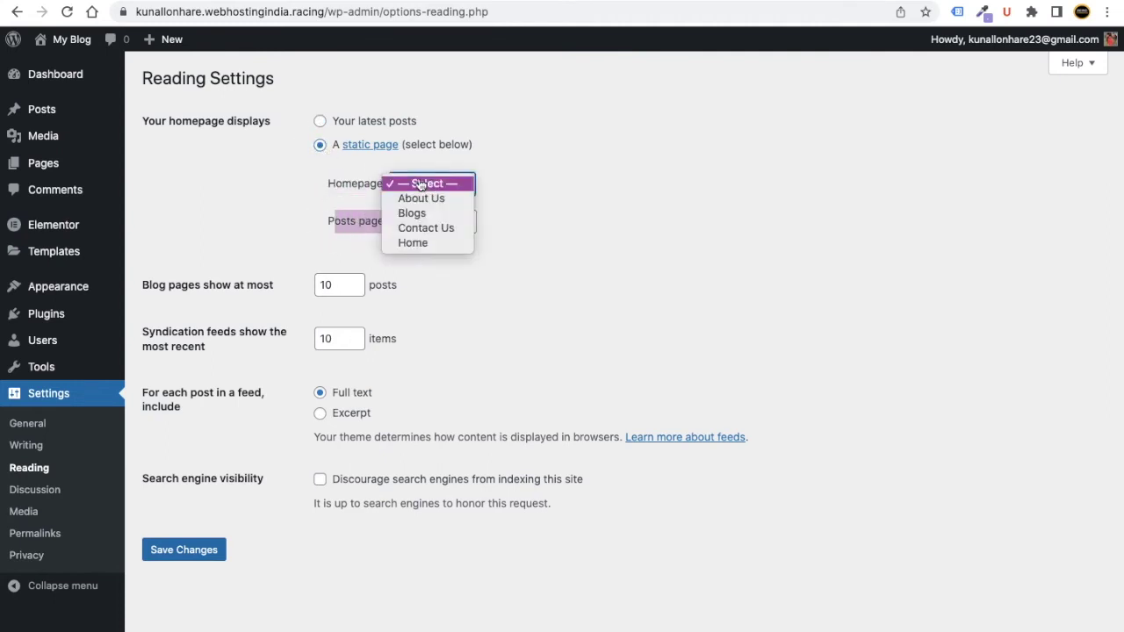
{"action": "left_click", "coordinate": [420, 243]}
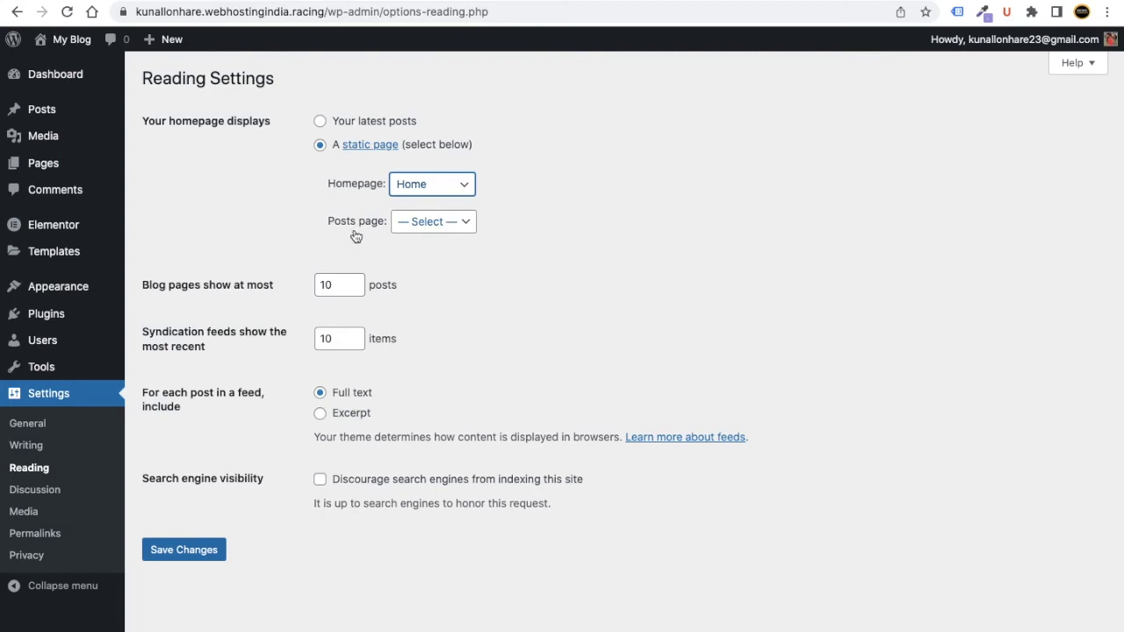
{"action": "left_click", "coordinate": [416, 226]}
{"action": "left_click", "coordinate": [421, 251]}
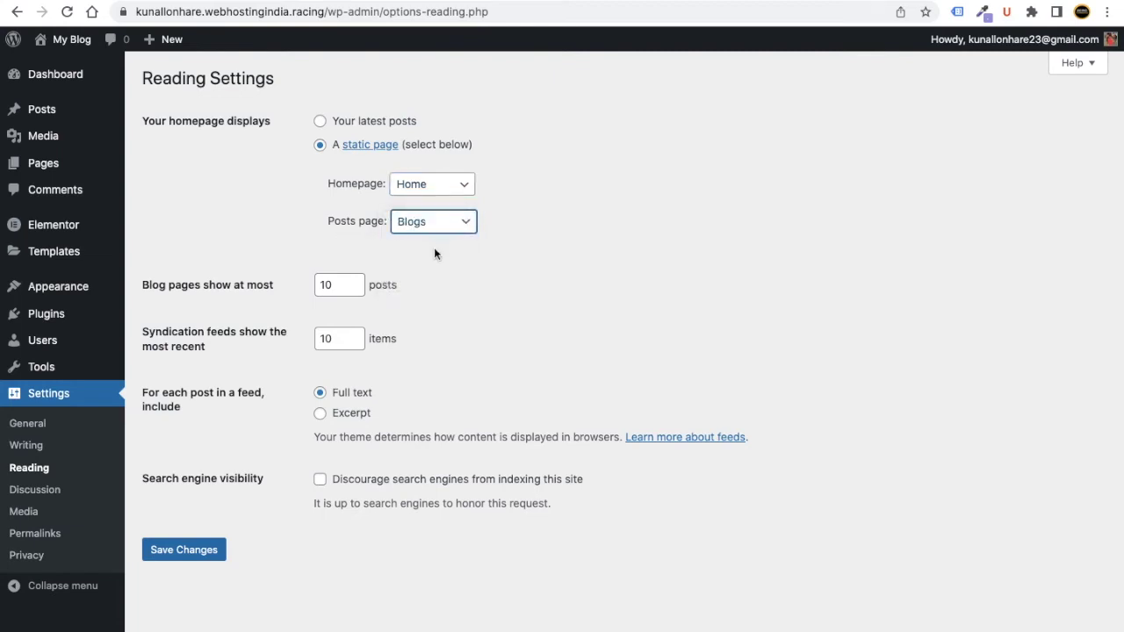
{"action": "left_click", "coordinate": [201, 559]}
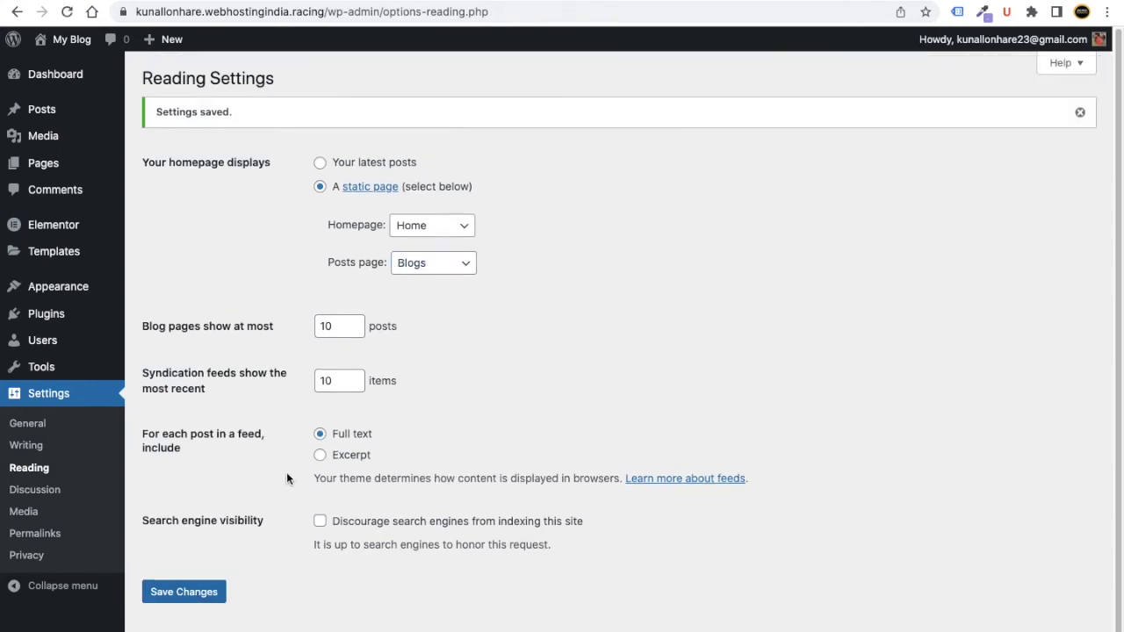
Create a navigation menu named "Main Menu" assigned to the Main display location.
{"action": "mouse_move", "coordinate": [65, 288]}
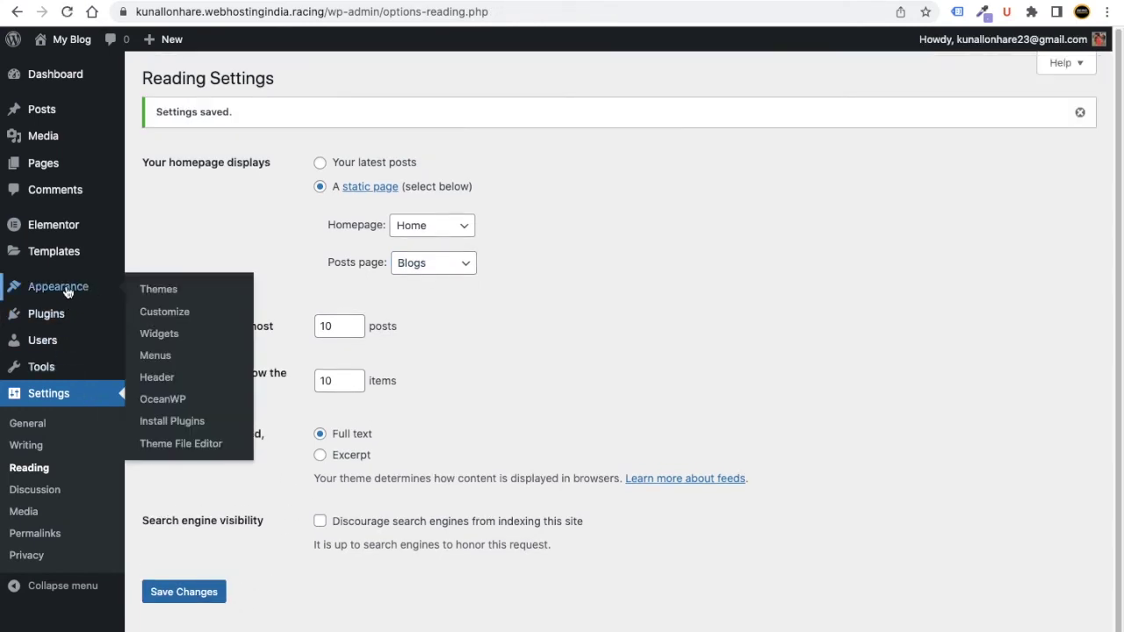
{"action": "left_click", "coordinate": [167, 355]}
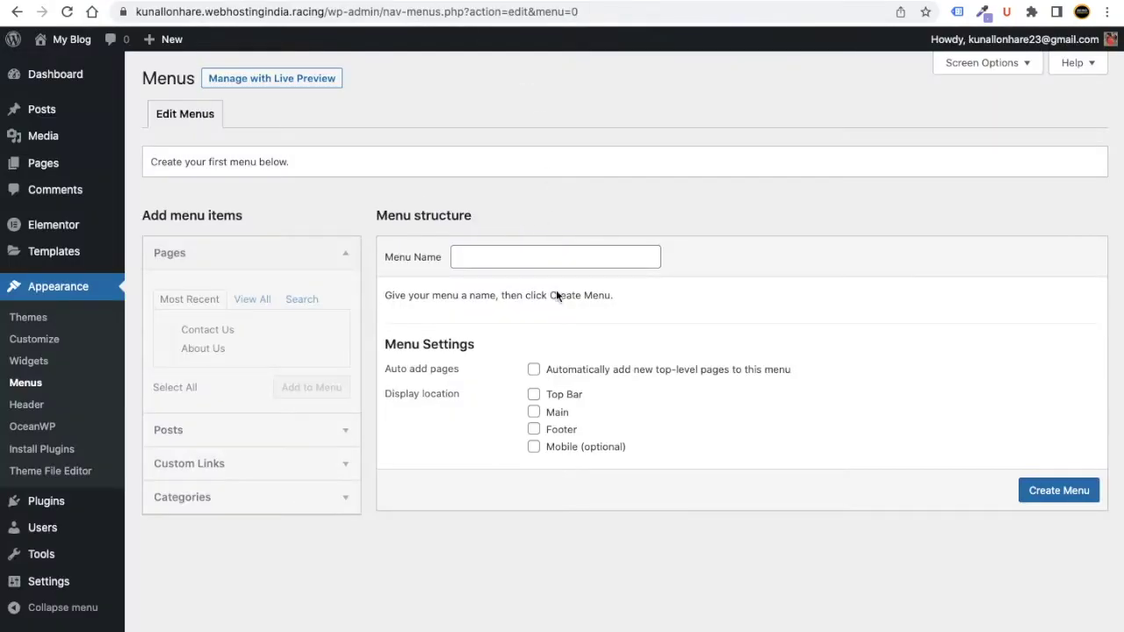
{"action": "left_click", "coordinate": [477, 257]}
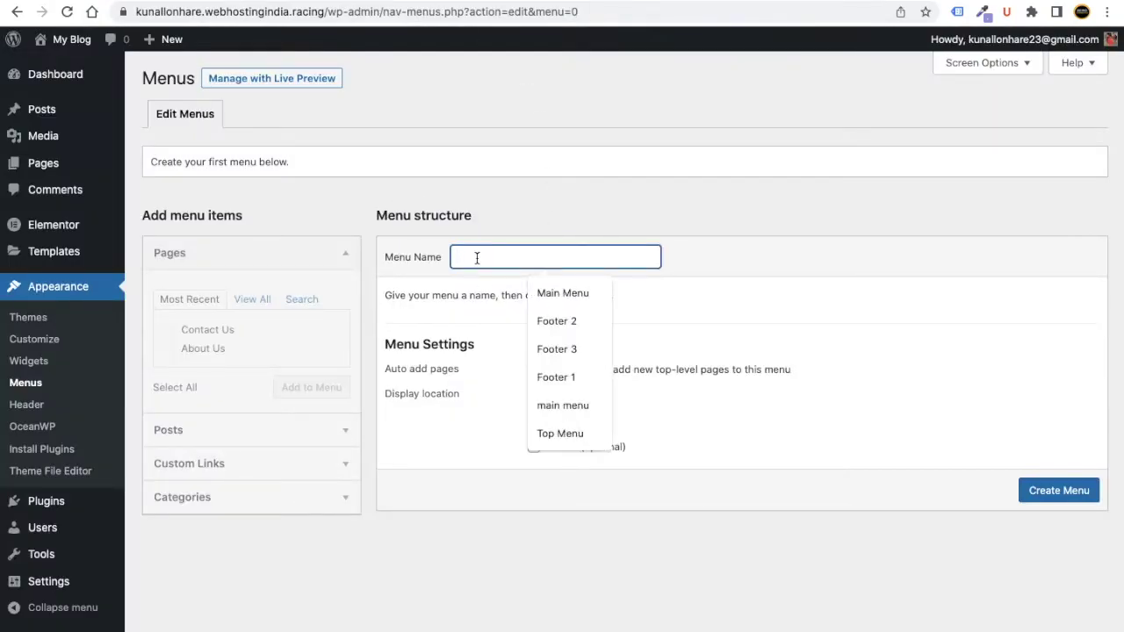
{"action": "type", "text": "Main Menu"}
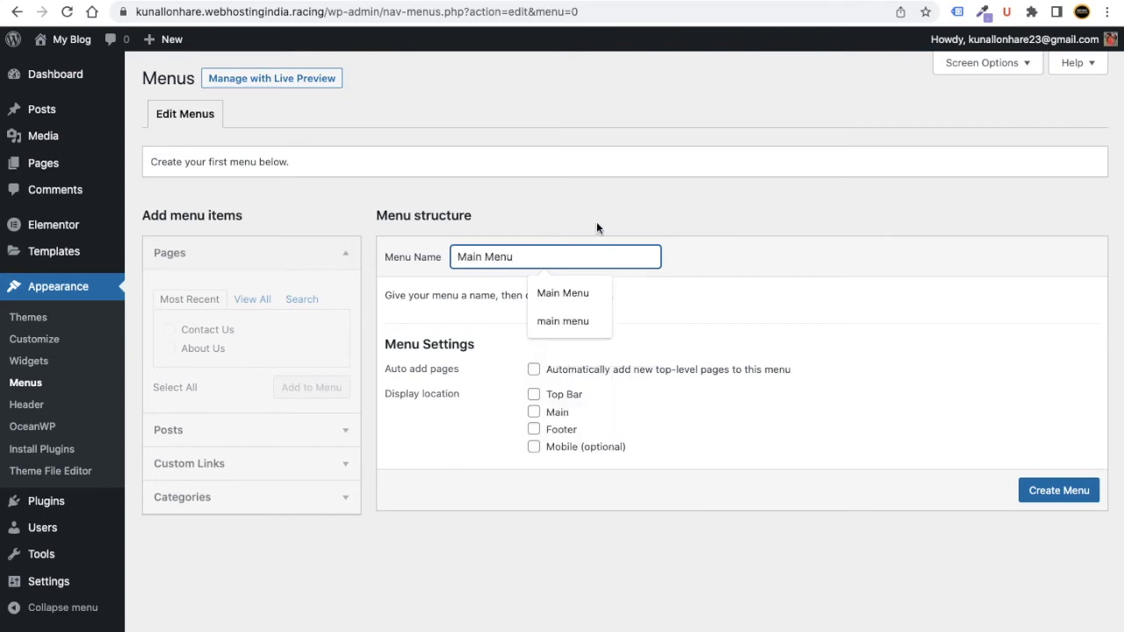
{"action": "left_click", "coordinate": [639, 291]}
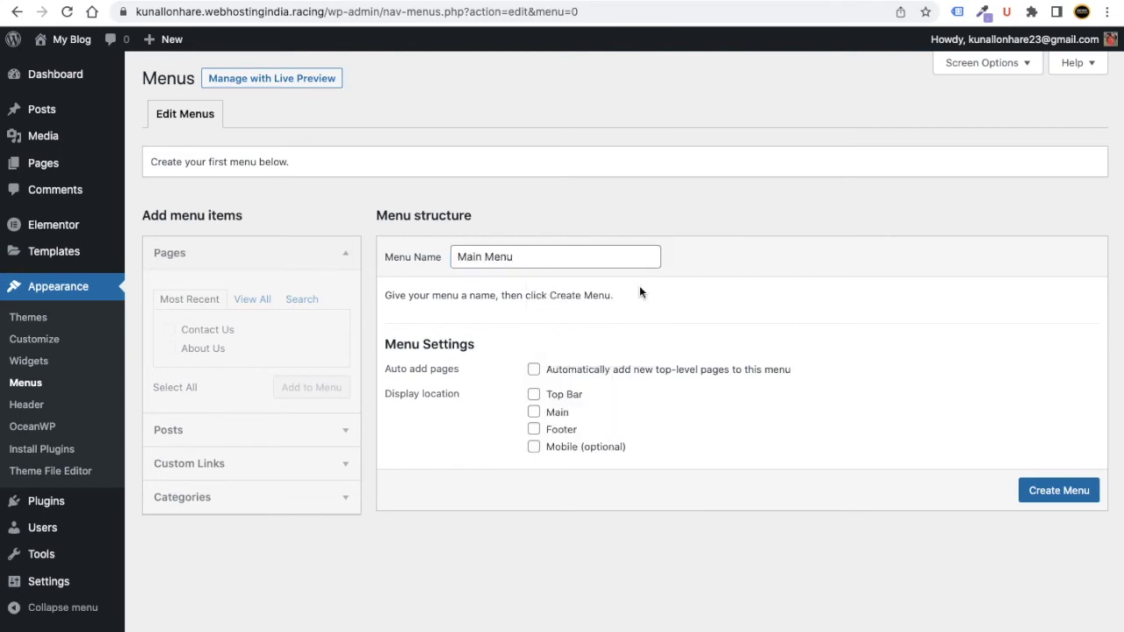
{"action": "left_click", "coordinate": [533, 413]}
{"action": "left_click", "coordinate": [1059, 497]}
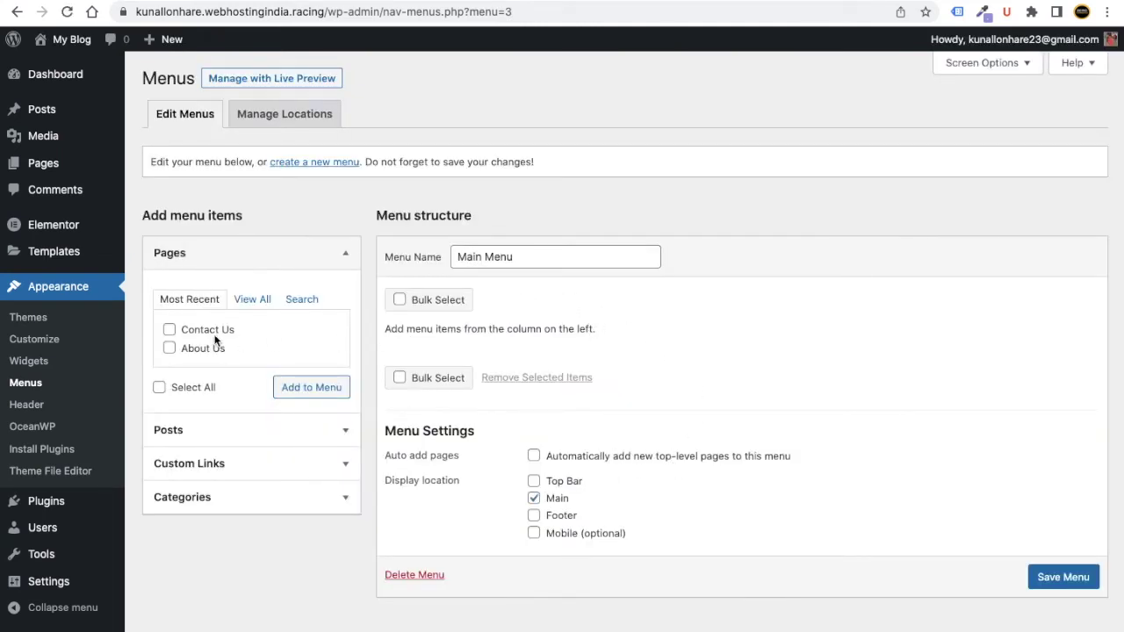
Add the Home, Blogs, About Us and Contact Us pages to Main Menu and save the menu.
{"action": "left_click", "coordinate": [244, 301]}
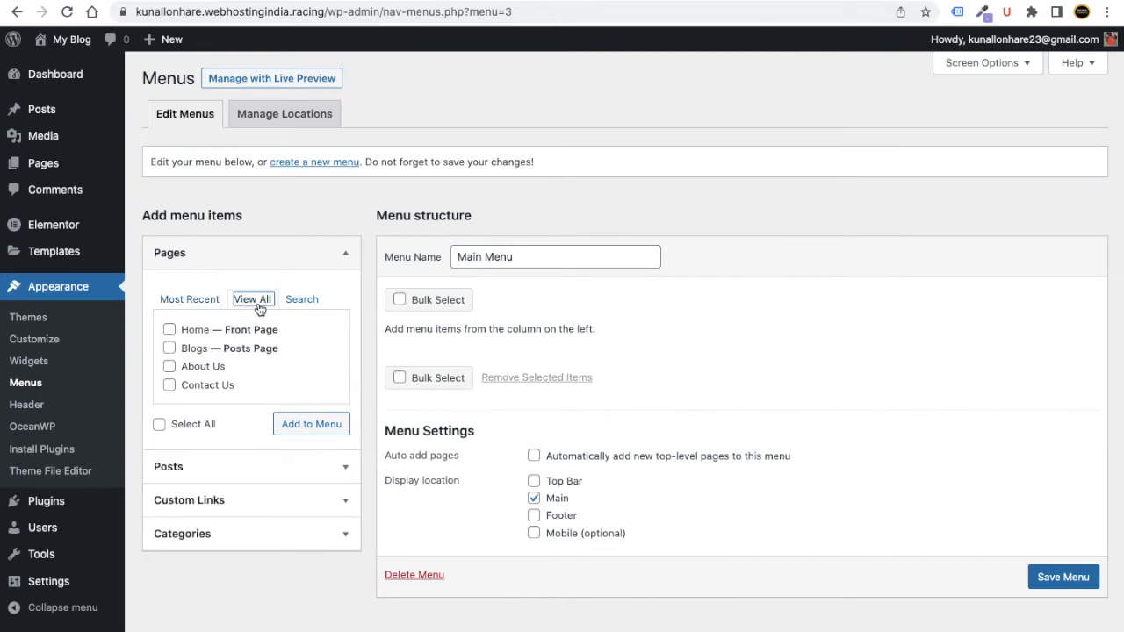
{"action": "left_click", "coordinate": [169, 329]}
{"action": "left_click", "coordinate": [169, 348]}
{"action": "left_click", "coordinate": [169, 366]}
{"action": "left_click", "coordinate": [169, 384]}
{"action": "left_click", "coordinate": [301, 423]}
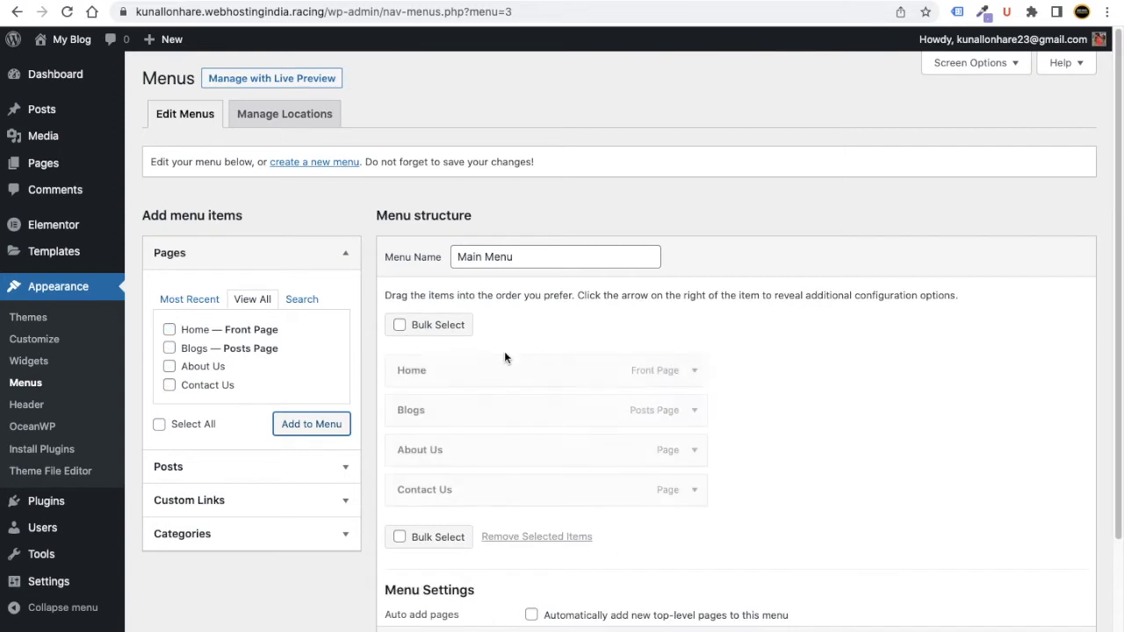
{"action": "scroll", "coordinate": [461, 389], "scroll_direction": "down", "scroll_amount": 3}
{"action": "mouse_move", "coordinate": [446, 256]}
{"action": "left_mouse_down"}
{"action": "mouse_move", "coordinate": [439, 219]}
{"action": "mouse_move", "coordinate": [433, 269]}
{"action": "left_mouse_up"}
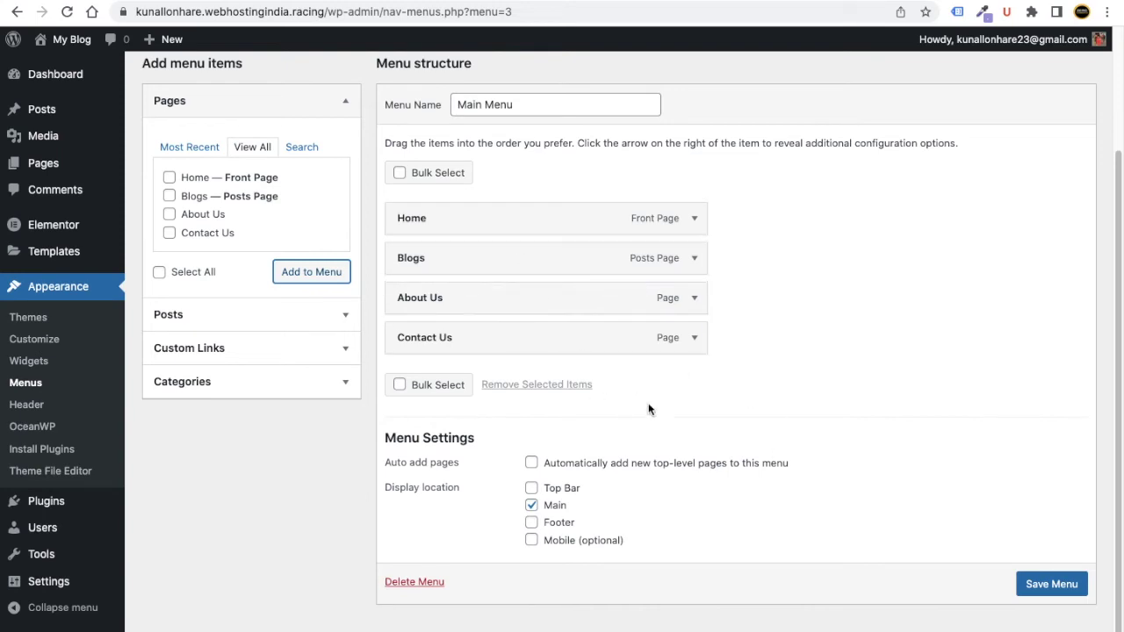
{"action": "scroll", "coordinate": [735, 452], "scroll_direction": "down", "scroll_amount": 1}
{"action": "left_click", "coordinate": [1055, 580]}
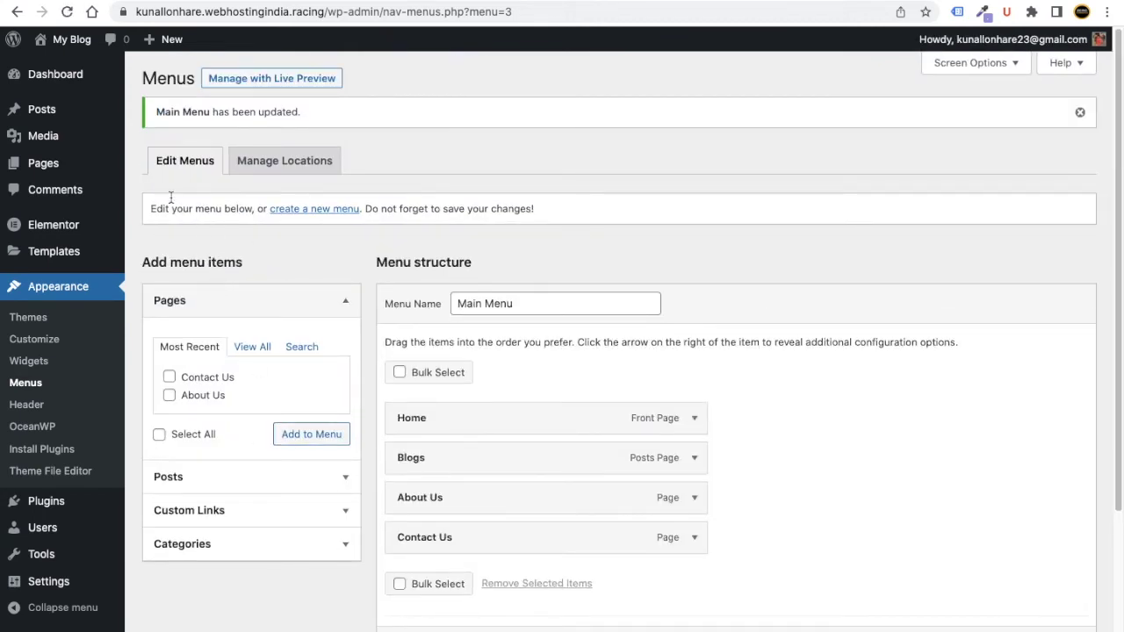
Move the "Hello world!" post to the trash from the list of all posts.
{"action": "mouse_move", "coordinate": [51, 167]}
{"action": "mouse_move", "coordinate": [59, 112]}
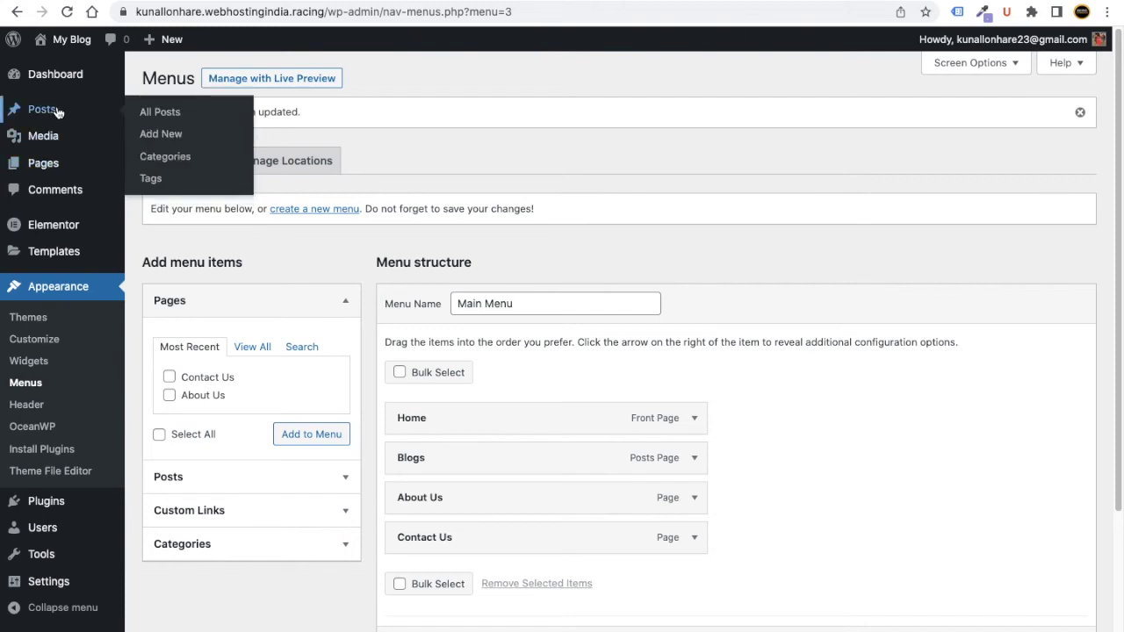
{"action": "left_click", "coordinate": [154, 120]}
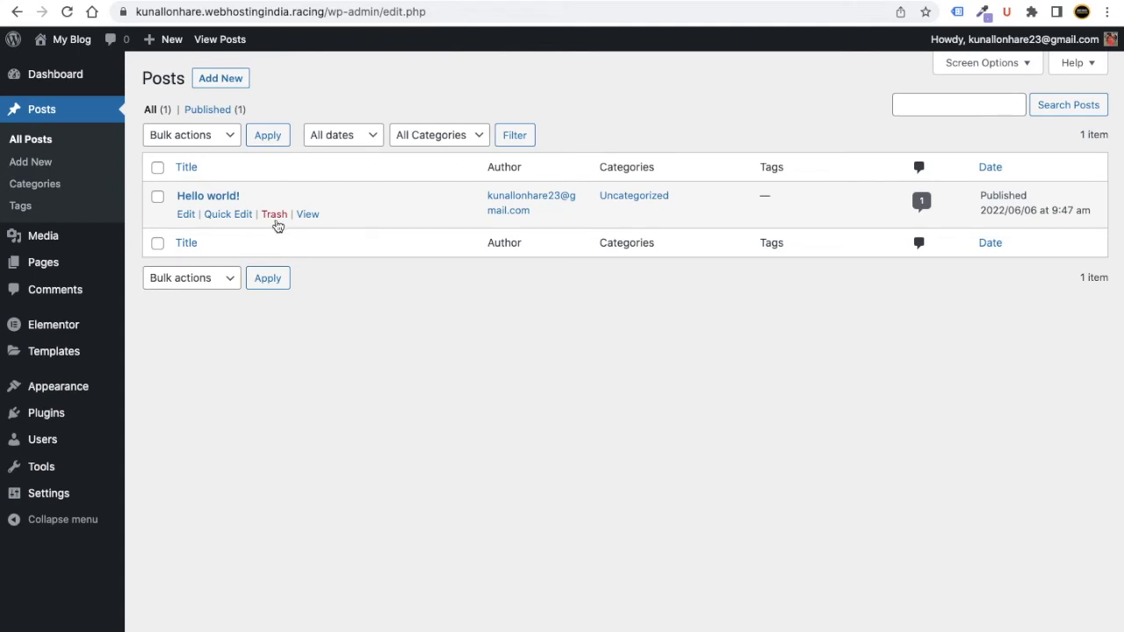
{"action": "left_click", "coordinate": [274, 217]}
Start a new post titled "Blog 1 - How to make chicken BBQ".
{"action": "left_click", "coordinate": [233, 84]}
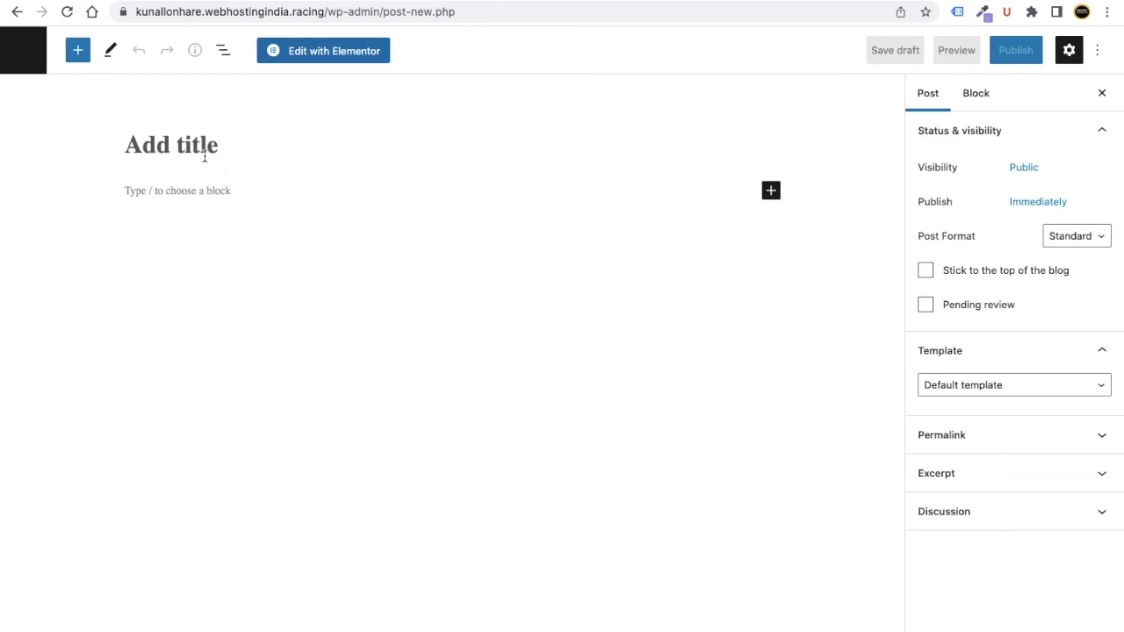
{"action": "type", "text": "Blog "}
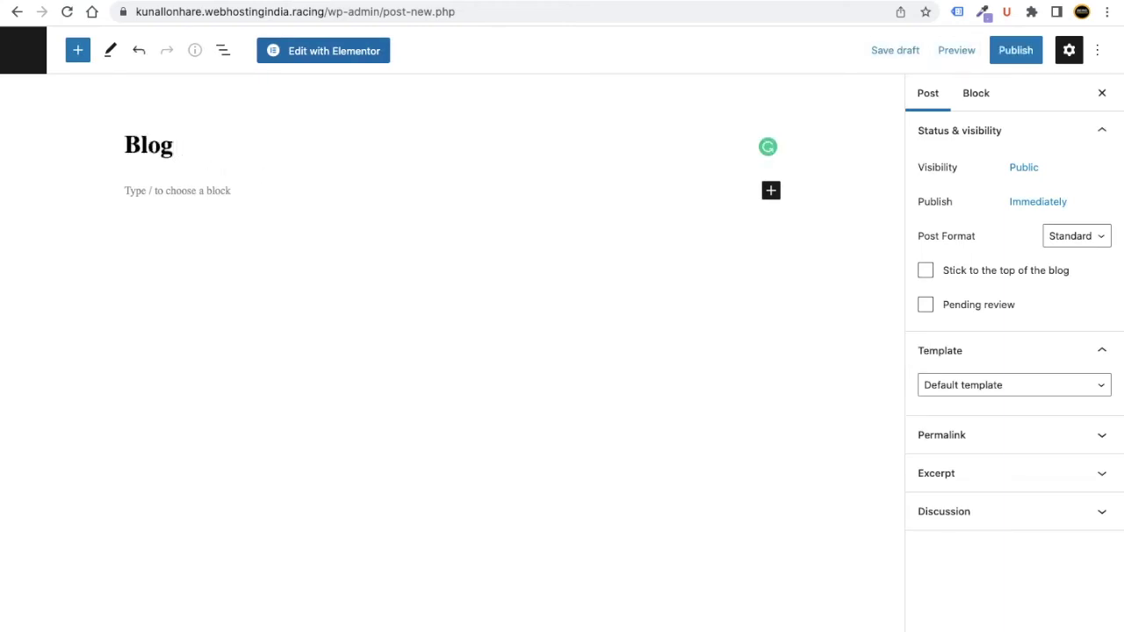
{"action": "type", "text": "1 - How "}
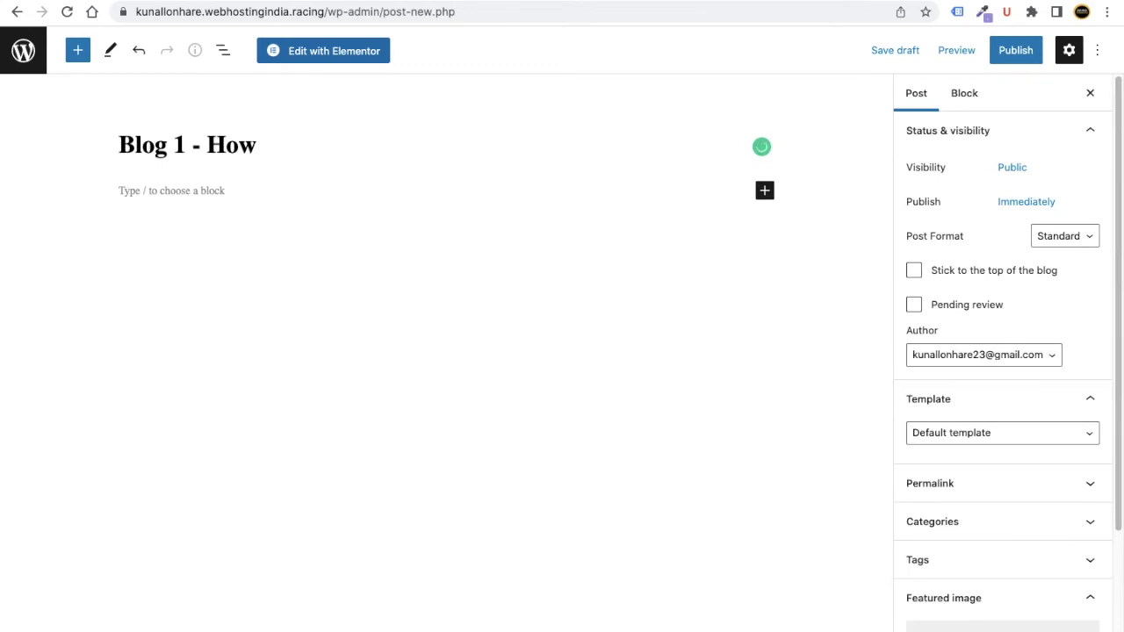
{"action": "type", "text": "to make chi"}
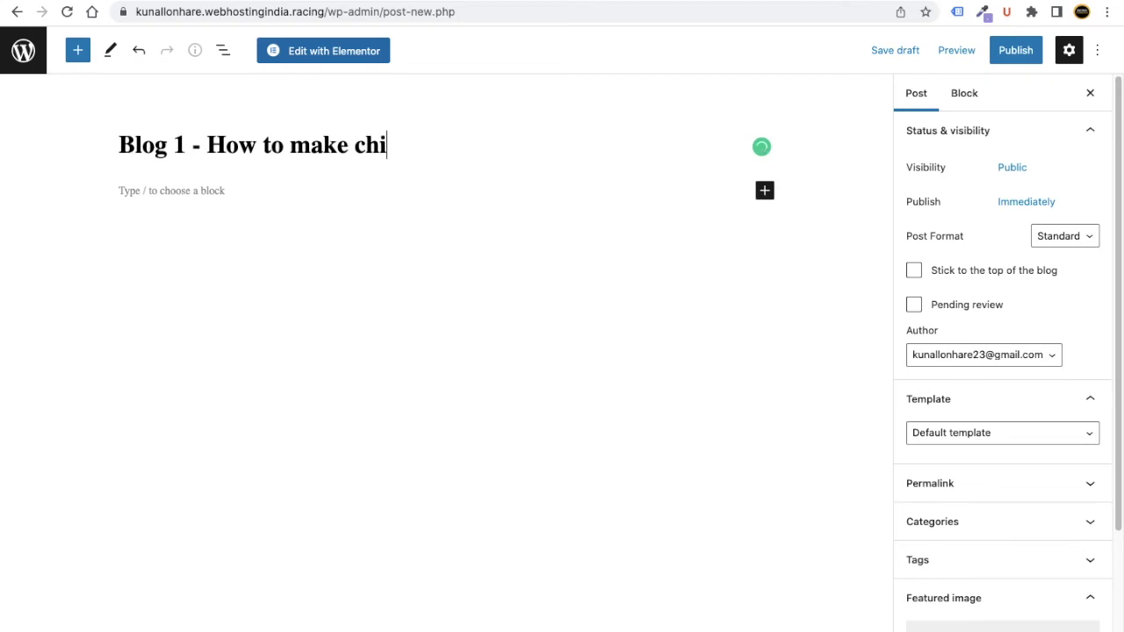
{"action": "type", "text": "cken BBQ"}
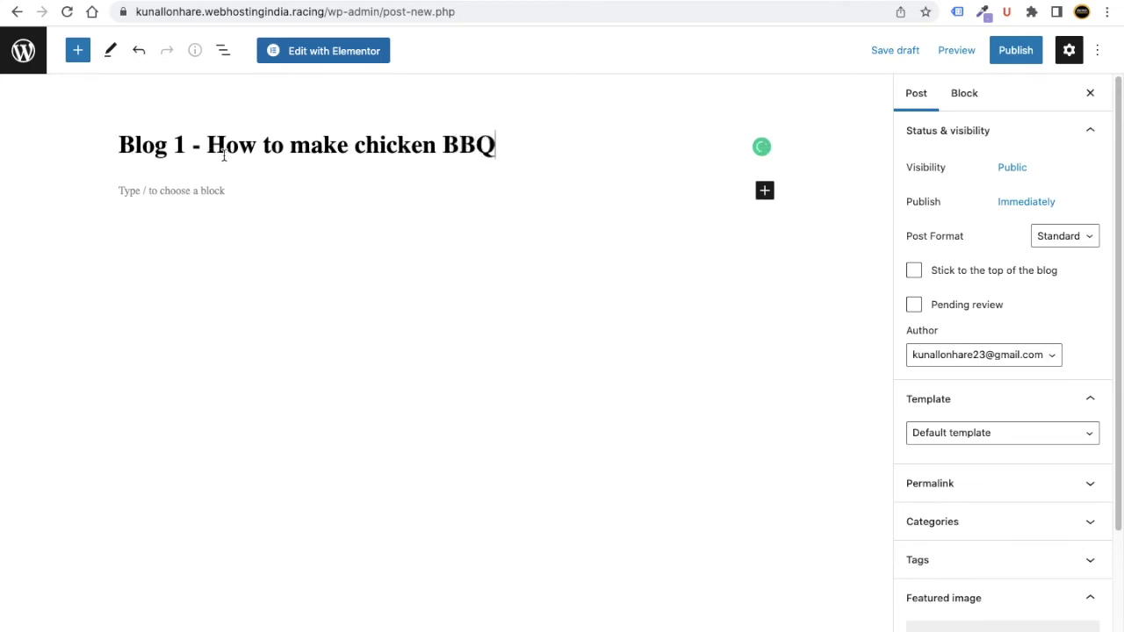
Open the file upload for the post's featured image and browse to the Desktop folder.
{"action": "scroll", "coordinate": [1006, 448], "scroll_direction": "down", "scroll_amount": 3}
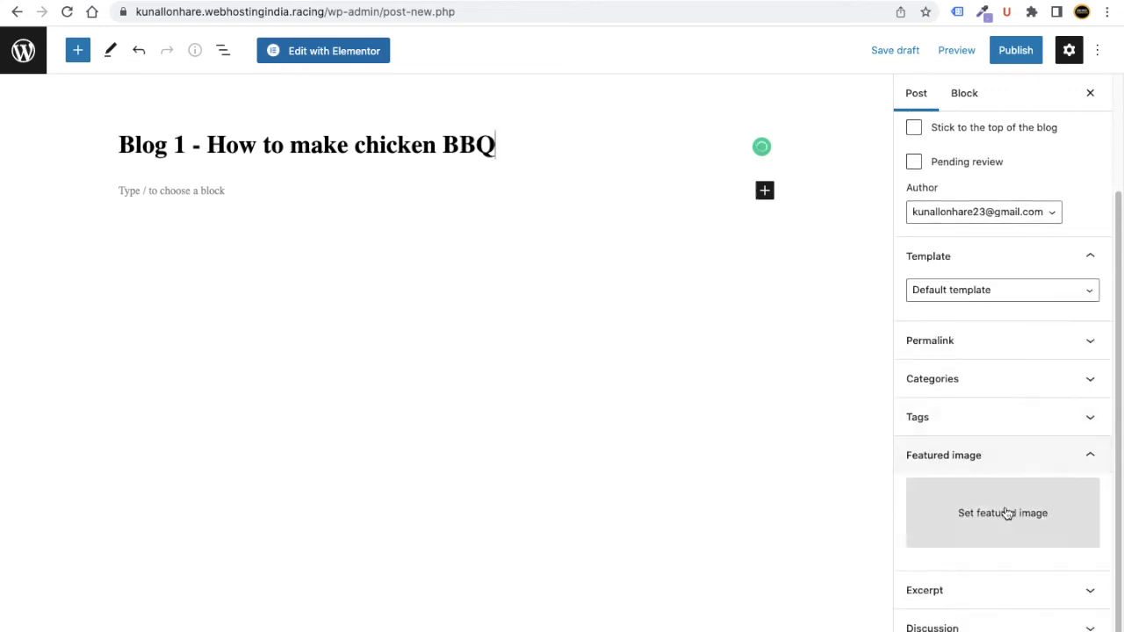
{"action": "left_click", "coordinate": [978, 503]}
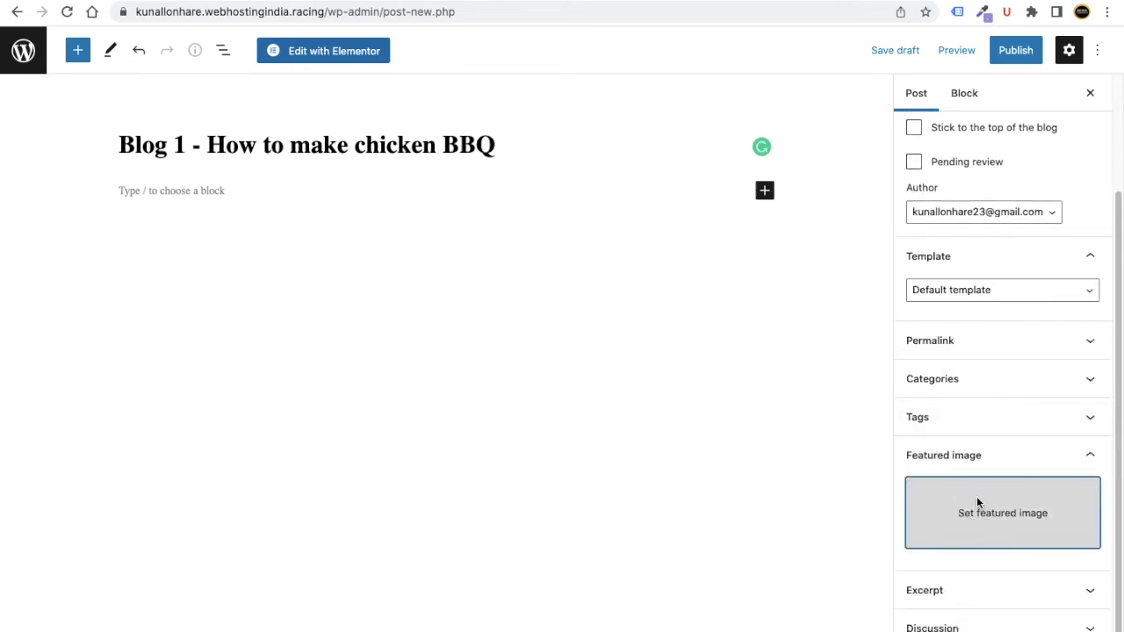
{"action": "left_click", "coordinate": [77, 106]}
{"action": "left_click", "coordinate": [556, 335]}
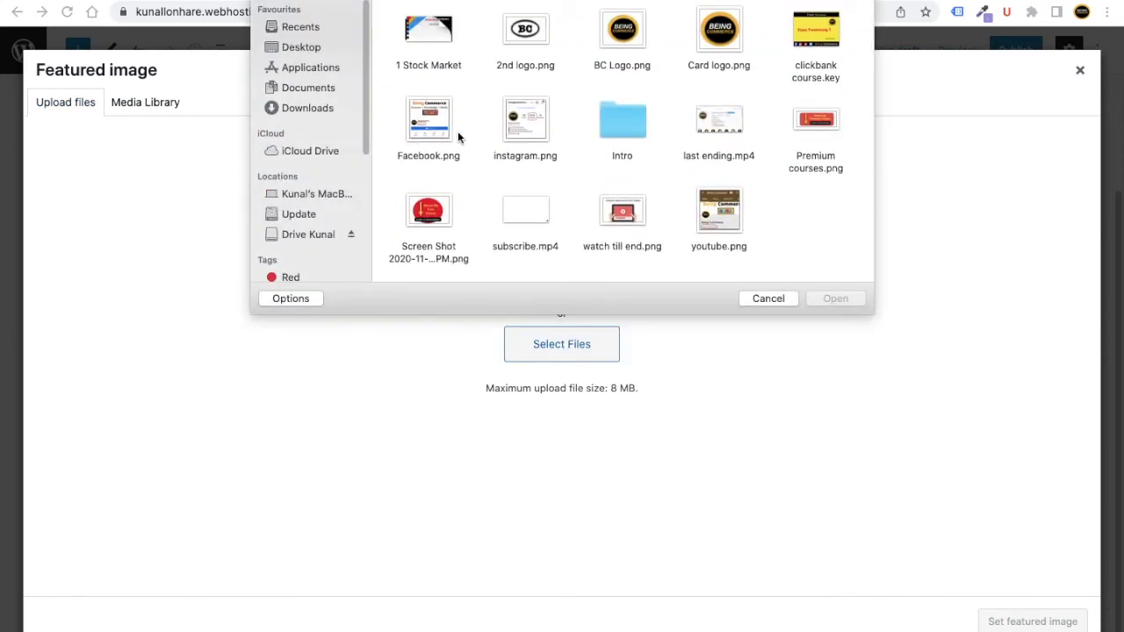
{"action": "left_click", "coordinate": [308, 52]}
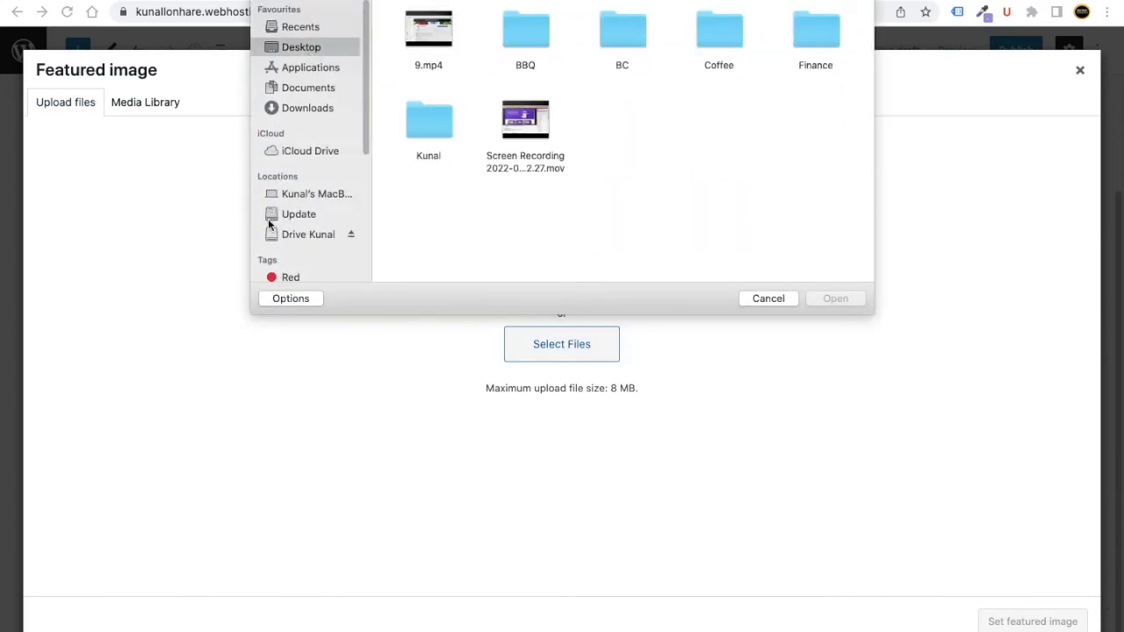
On the Mac desktop, compress the BBQ folder into BBQ.zip and move the original folder to the bin.
{"action": "scroll", "coordinate": [269, 223], "scroll_direction": "down", "scroll_amount": 2}
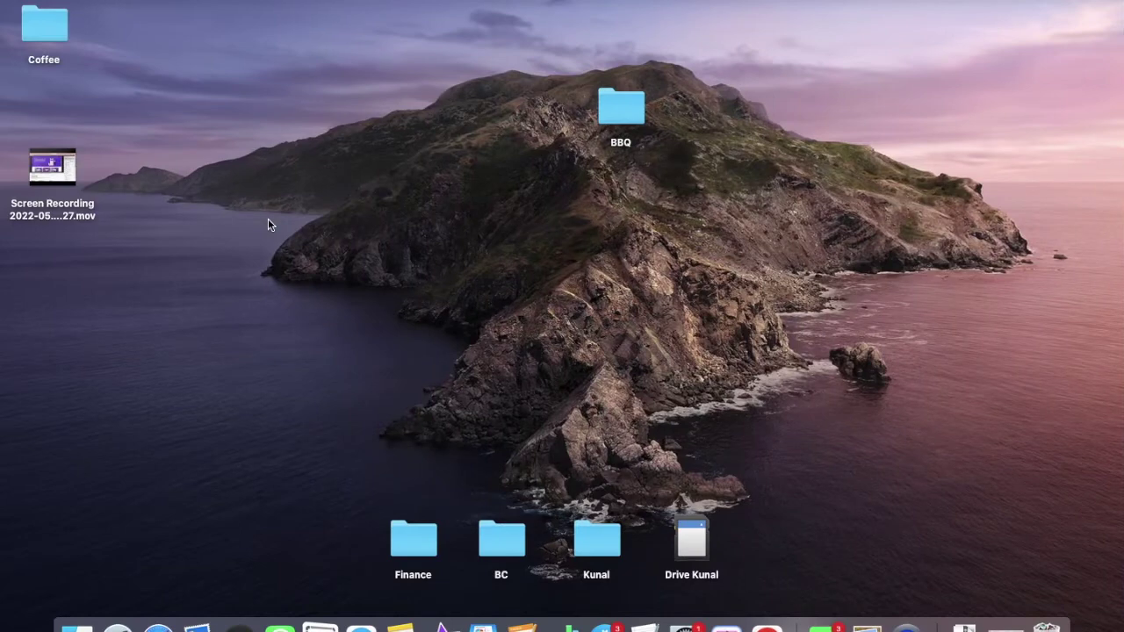
{"action": "right_click", "coordinate": [616, 109]}
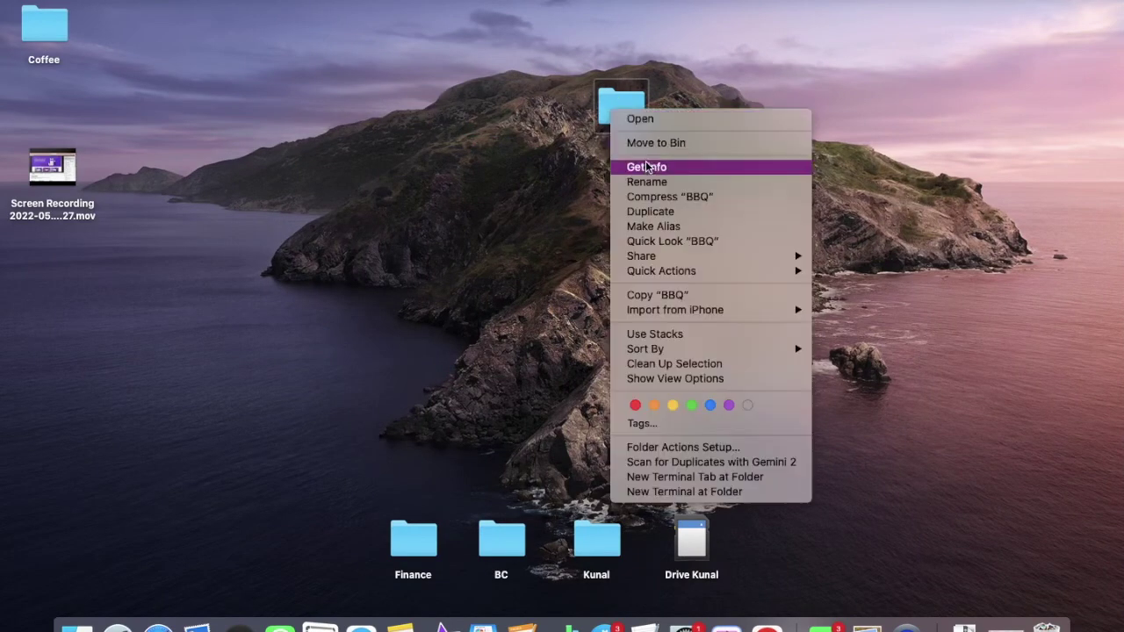
{"action": "left_click", "coordinate": [650, 196]}
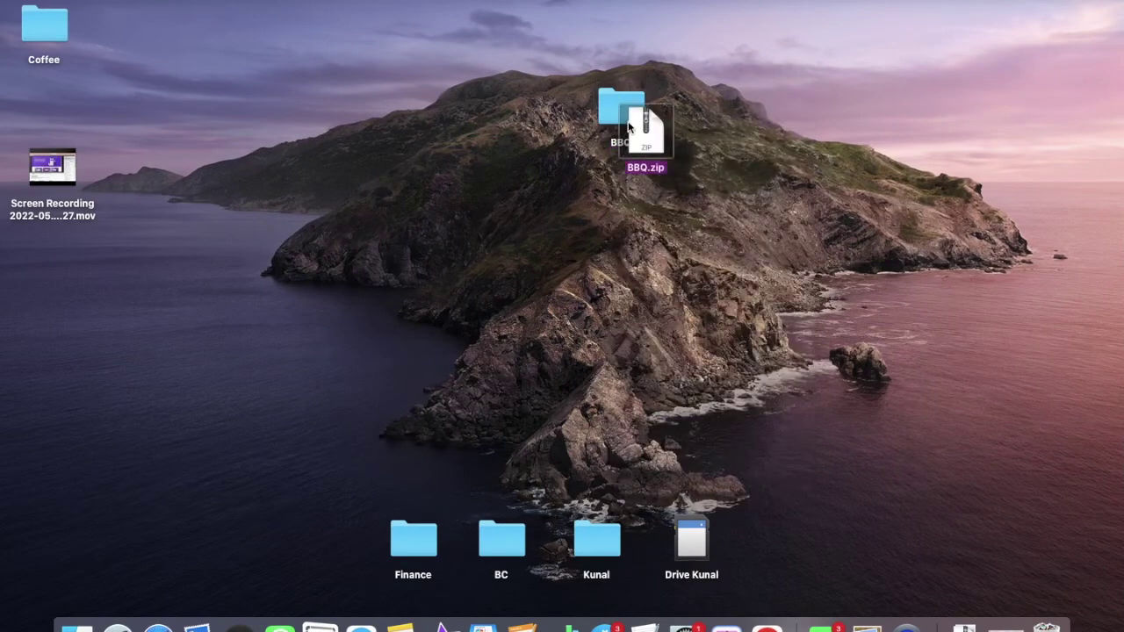
{"action": "right_click", "coordinate": [623, 111]}
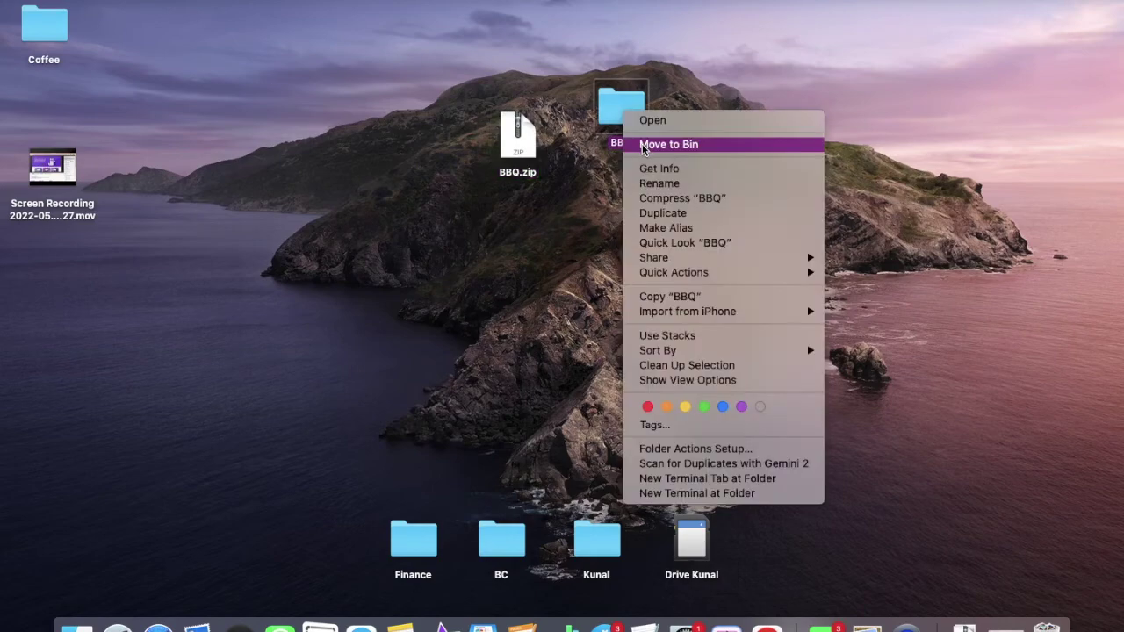
{"action": "left_click", "coordinate": [669, 144]}
{"action": "left_click_drag", "start_coordinate": [514, 156], "coordinate": [553, 176]}
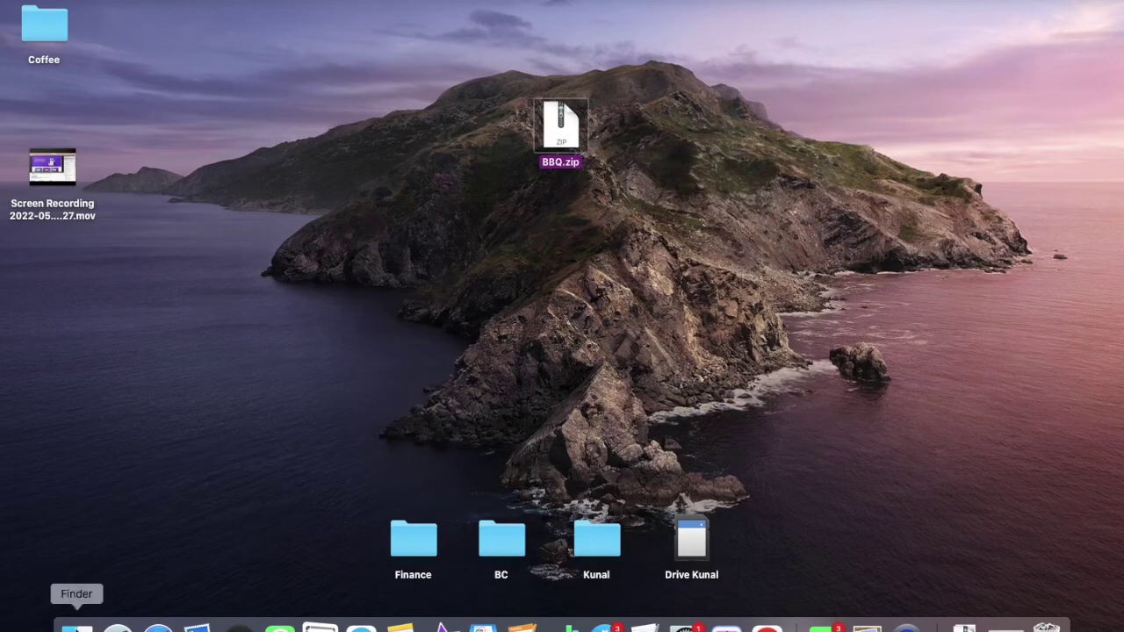
Move BBQ.zip from the desktop into the Downloads folder.
{"action": "left_click", "coordinate": [76, 625]}
{"action": "left_click", "coordinate": [481, 185]}
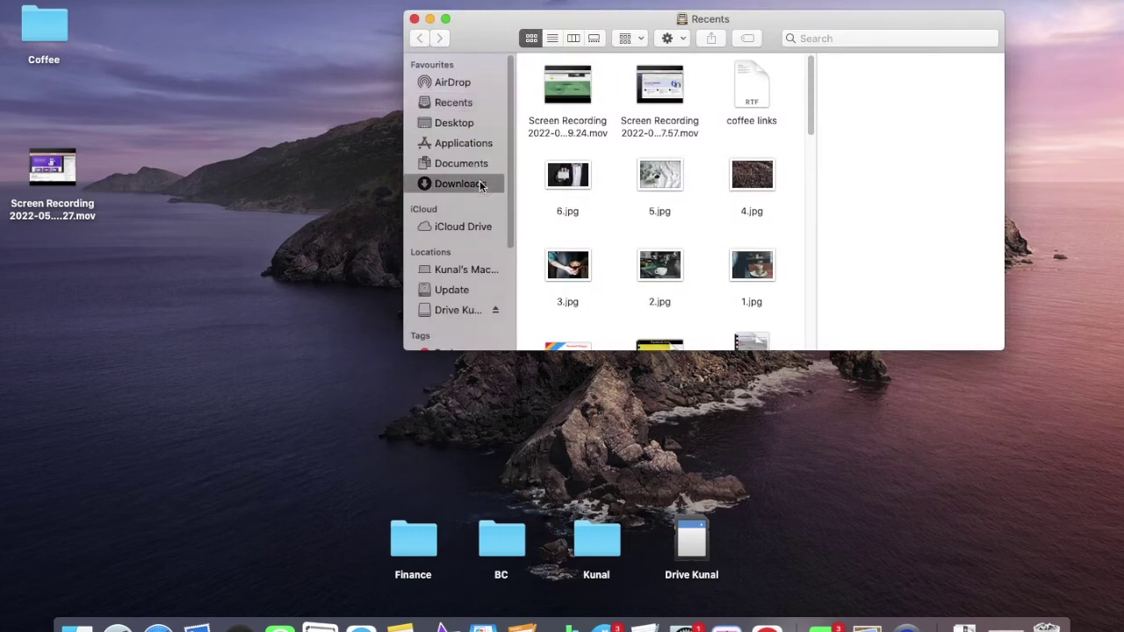
{"action": "left_click_drag", "start_coordinate": [491, 40], "coordinate": [278, 186]}
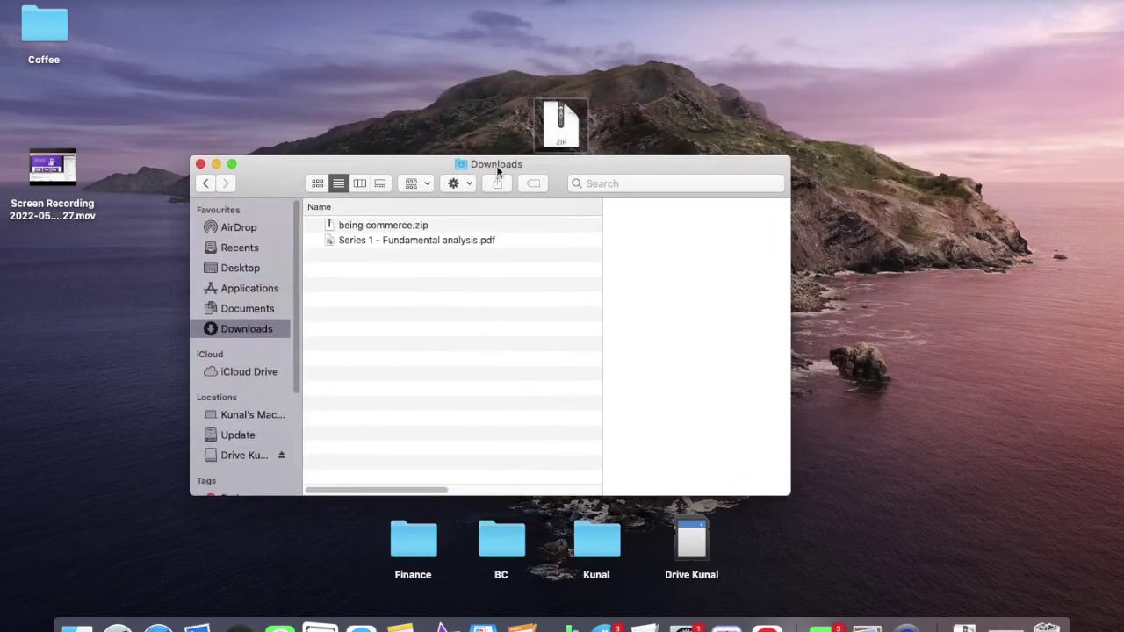
{"action": "left_click_drag", "start_coordinate": [561, 123], "coordinate": [390, 283]}
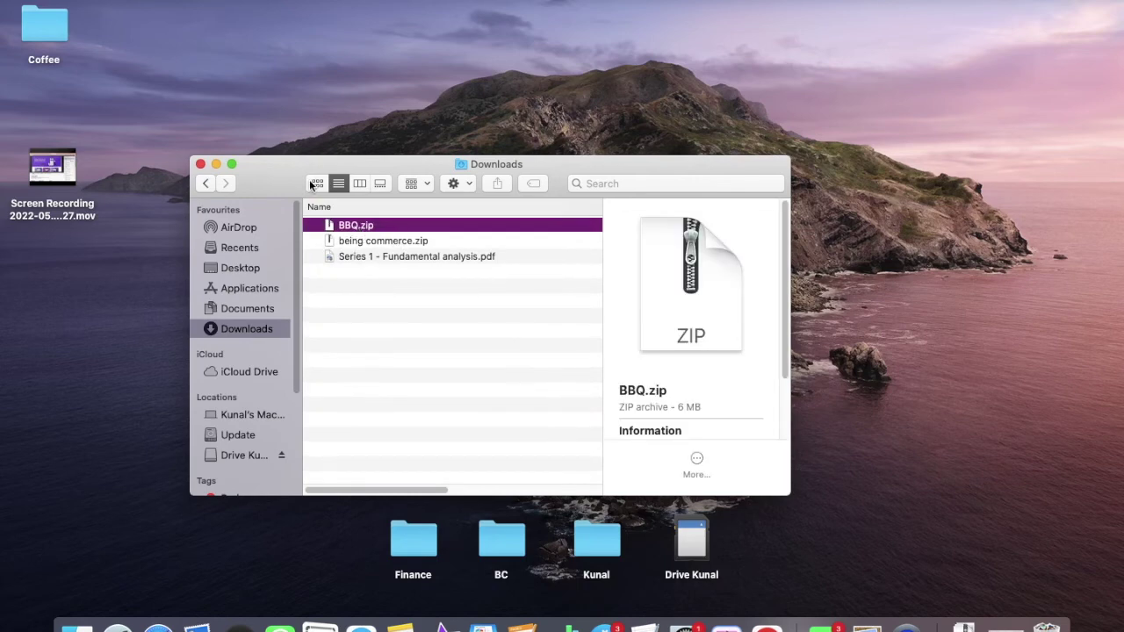
{"action": "left_click_drag", "start_coordinate": [271, 177], "coordinate": [368, 131]}
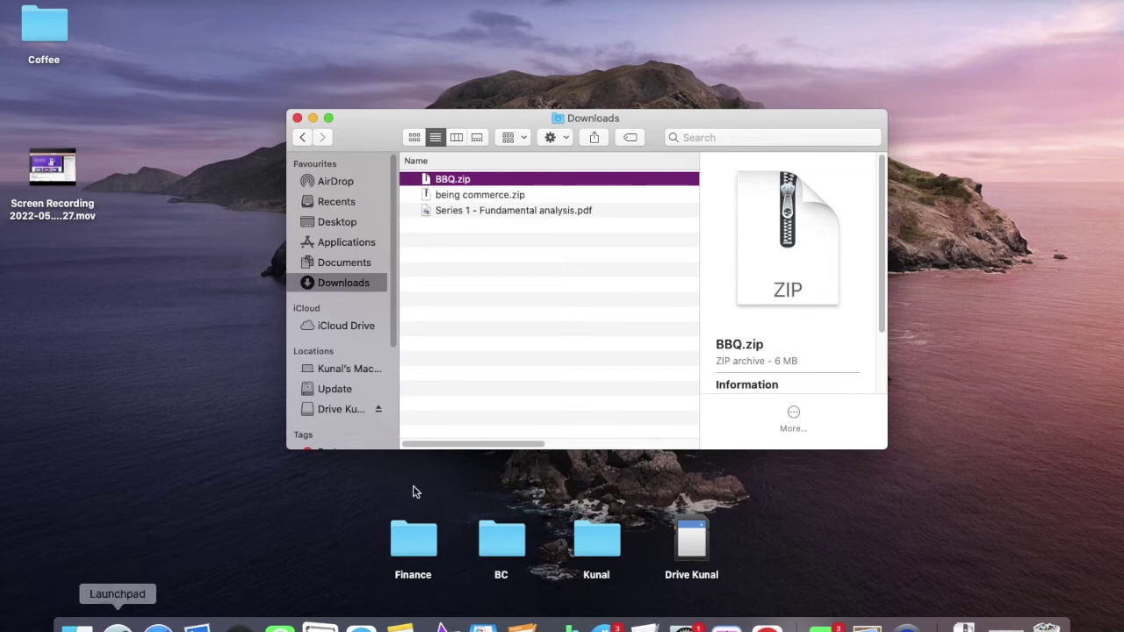
Move BBQ.zip from the Downloads folder back to the desktop and put the Finder window away.
{"action": "left_click", "coordinate": [448, 182]}
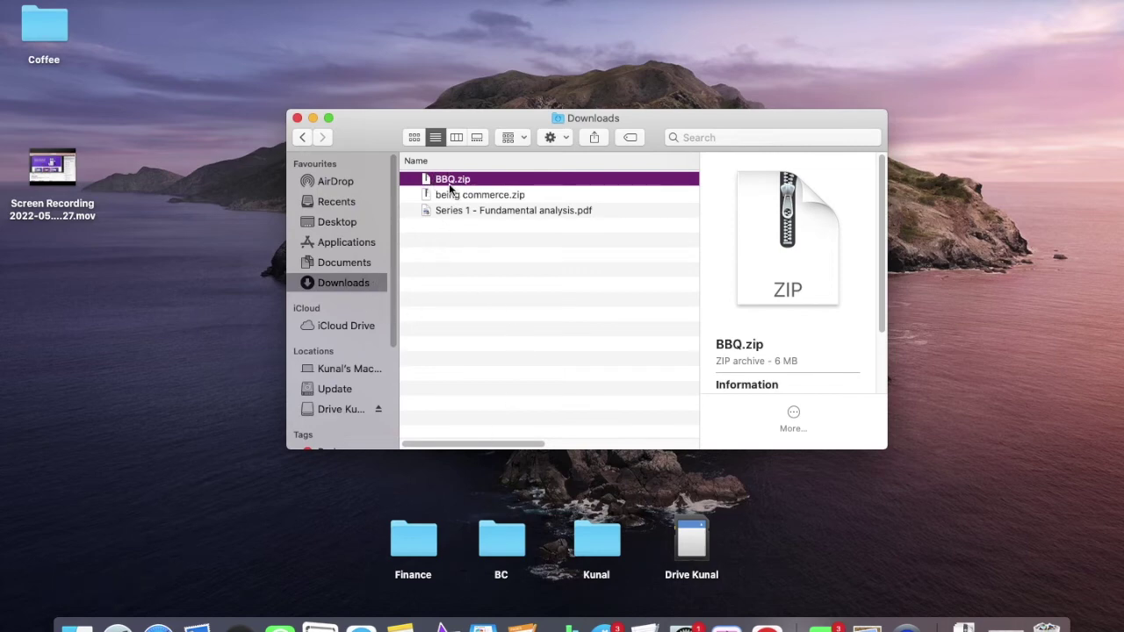
{"action": "left_click", "coordinate": [474, 197]}
{"action": "left_click", "coordinate": [473, 180]}
{"action": "left_click_drag", "start_coordinate": [441, 183], "coordinate": [516, 222]}
{"action": "left_click", "coordinate": [312, 117]}
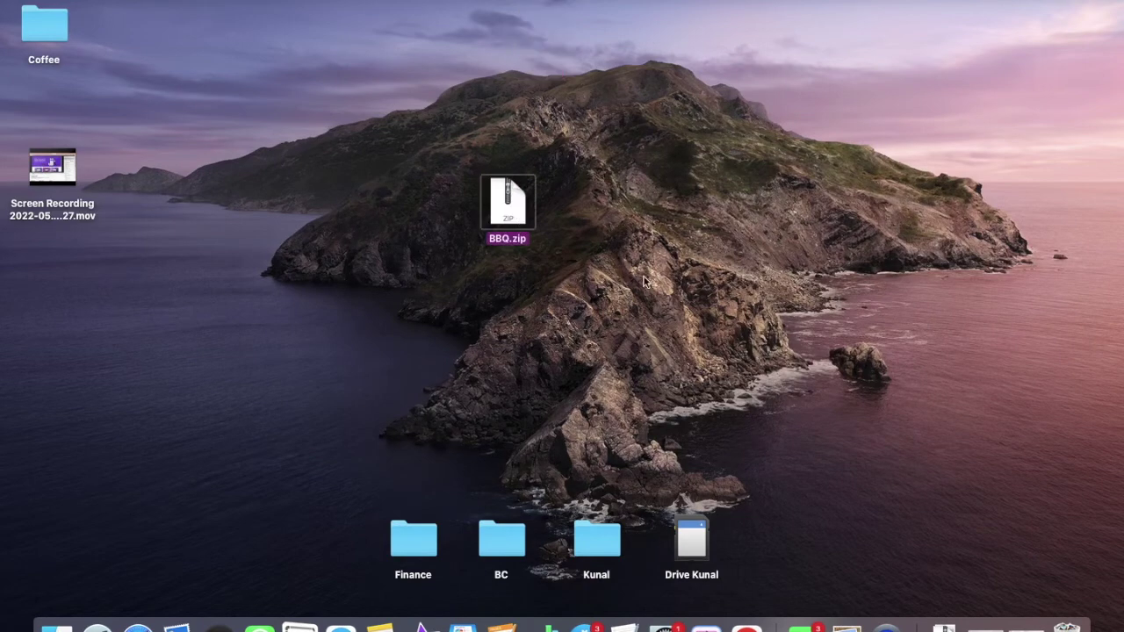
Extract BBQ.zip on the desktop into a BBQ folder.
{"action": "left_click", "coordinate": [535, 283]}
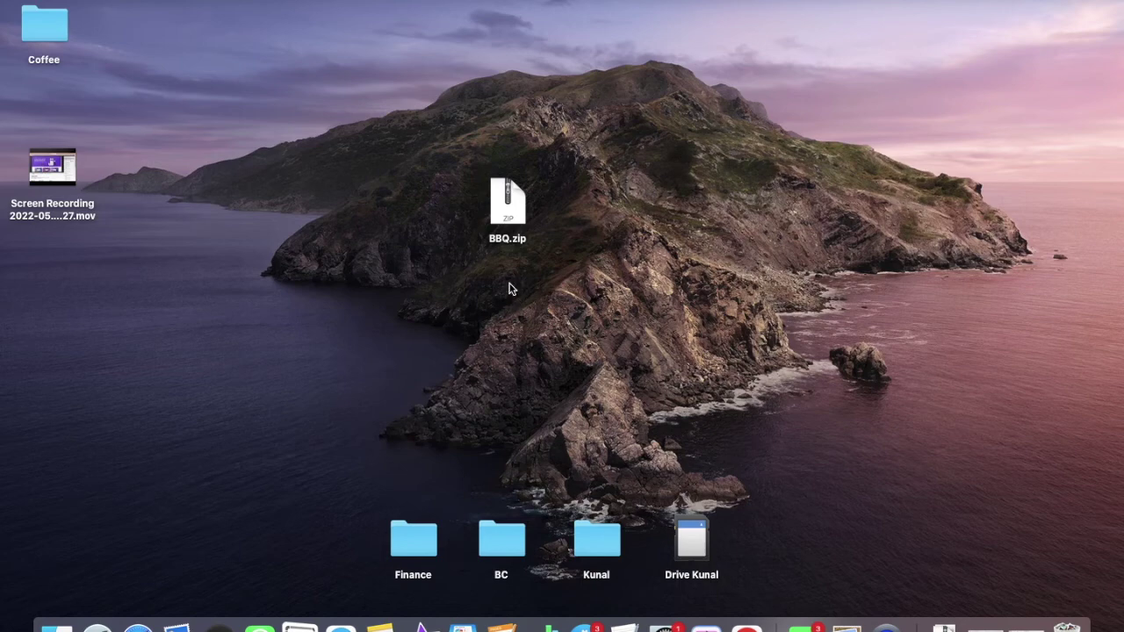
{"action": "right_click", "coordinate": [506, 219]}
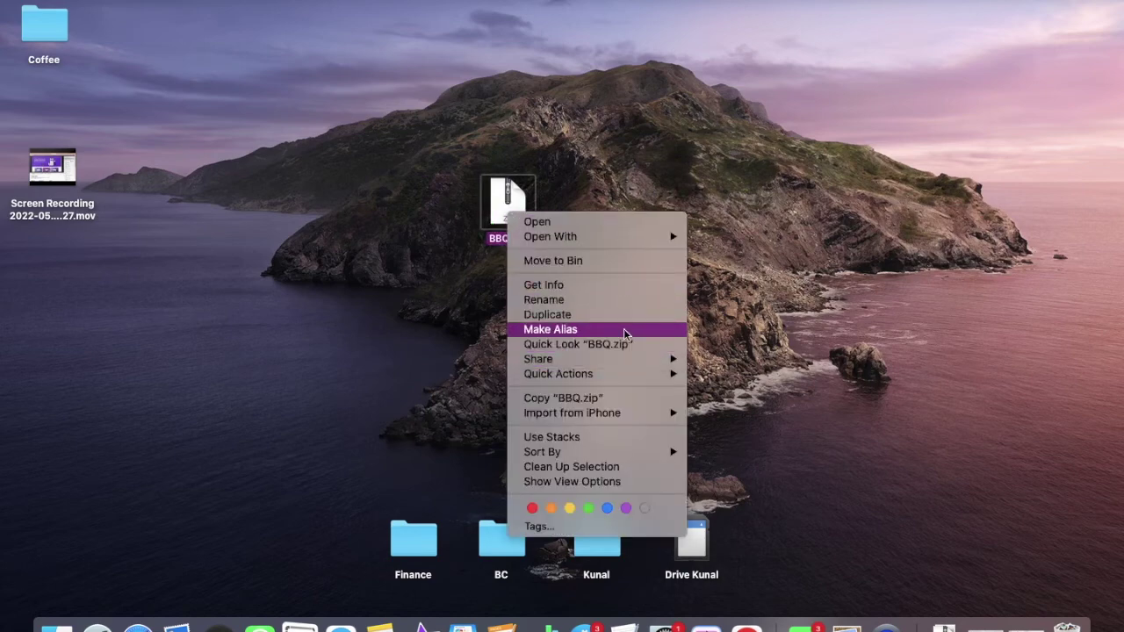
{"action": "left_click", "coordinate": [444, 297]}
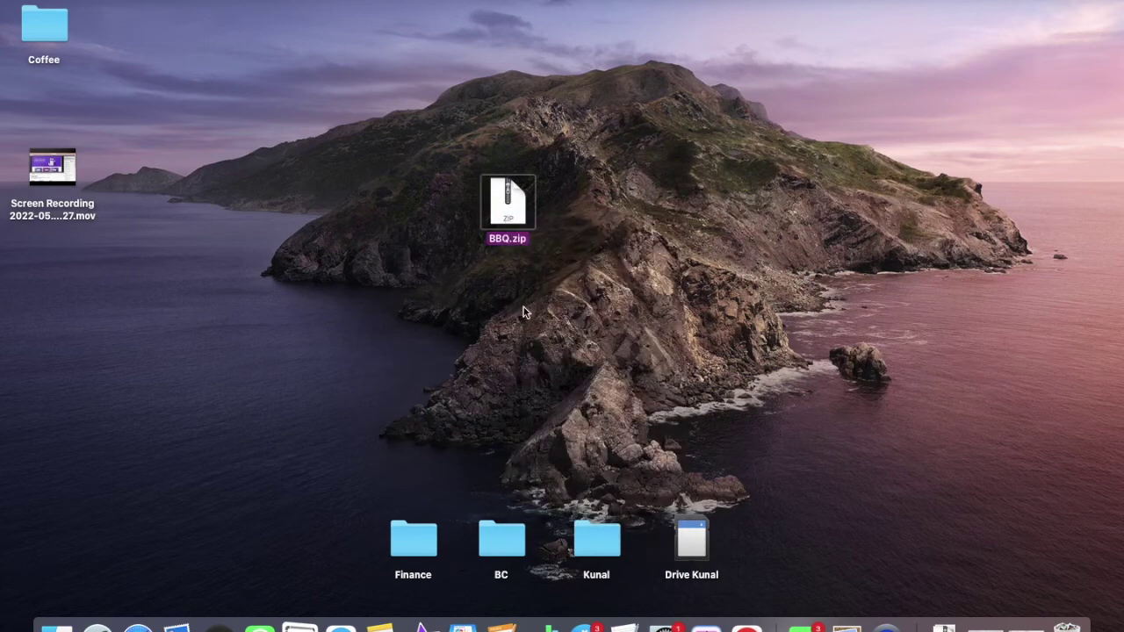
{"action": "double_click", "coordinate": [510, 215]}
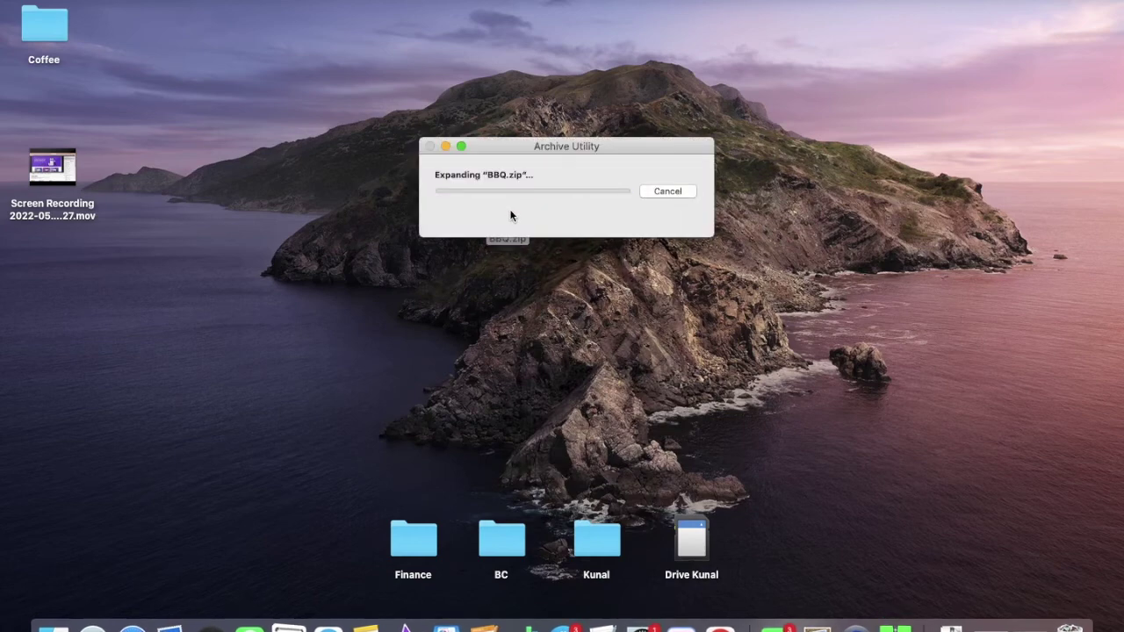
{"action": "left_click", "coordinate": [516, 218]}
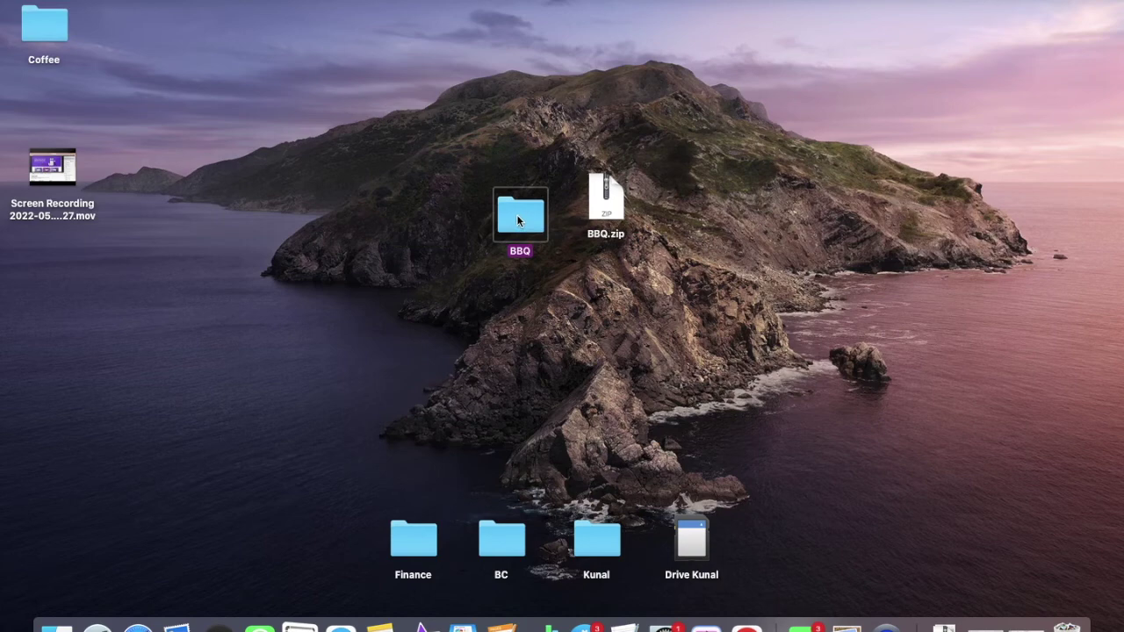
Open the extracted BBQ folder and look over the BBQ Links file and the Images and Pages bbq folders.
{"action": "double_click", "coordinate": [516, 214]}
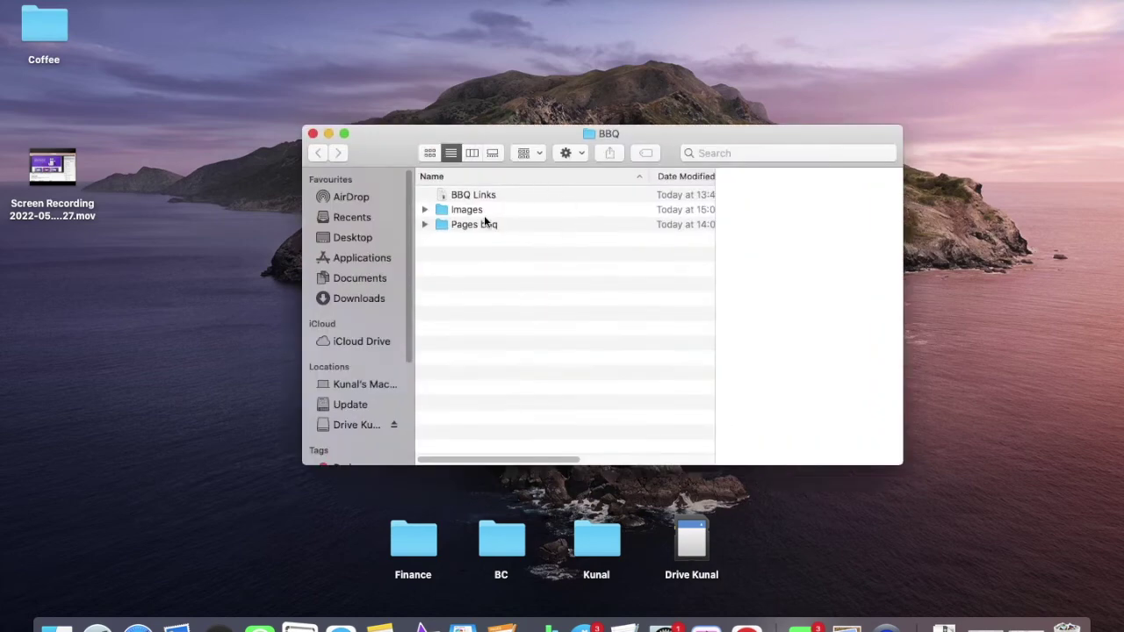
{"action": "left_click", "coordinate": [478, 211]}
{"action": "left_click", "coordinate": [474, 224]}
{"action": "left_click", "coordinate": [481, 195]}
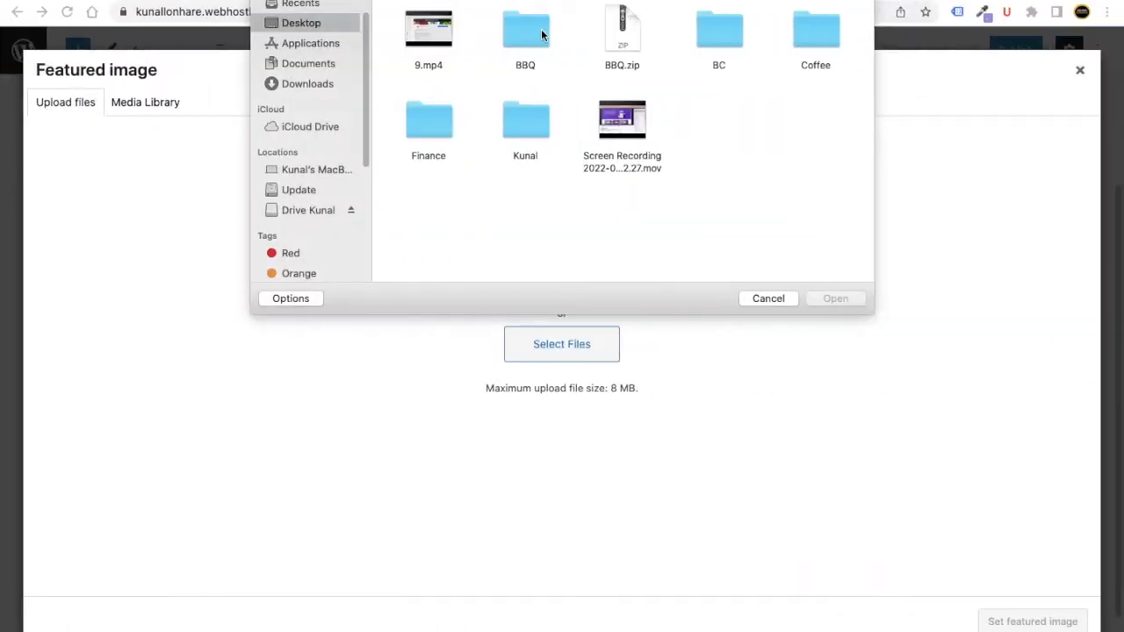
Back in the browser's file chooser, upload all six pictures from the BBQ folder's Images subfolder to the media library.
{"action": "double_click", "coordinate": [539, 35]}
{"action": "double_click", "coordinate": [504, 35]}
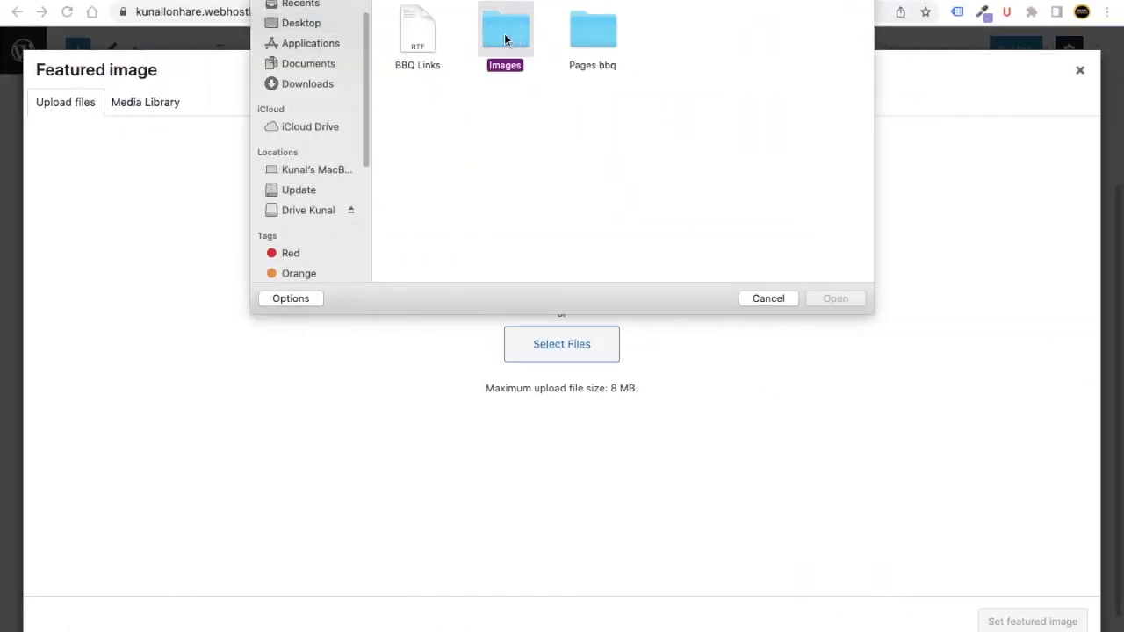
{"action": "left_click_drag", "start_coordinate": [395, 24], "coordinate": [834, 180]}
{"action": "left_click", "coordinate": [846, 300]}
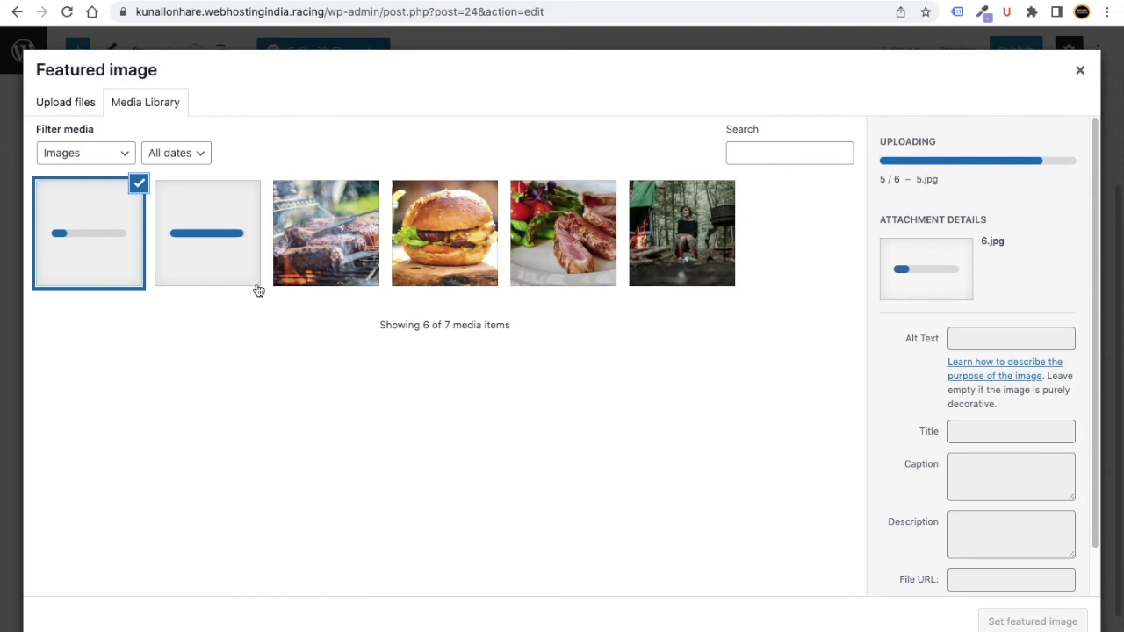
Set the grilled meat picture 4-scaled.jpg as the post's featured image.
{"action": "left_click", "coordinate": [339, 262]}
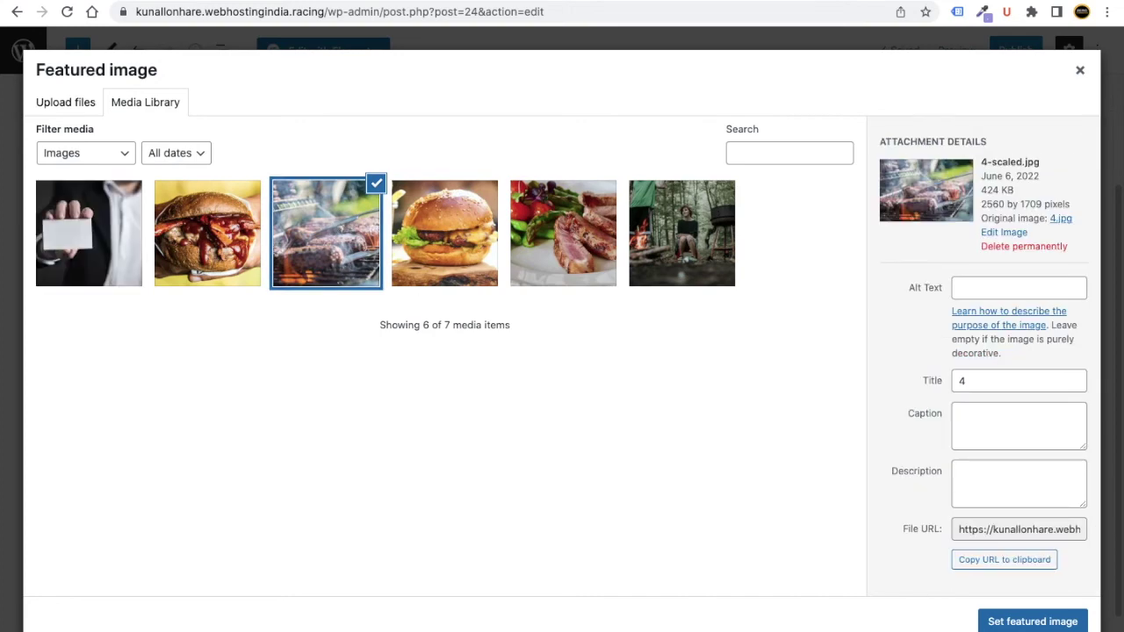
{"action": "left_click", "coordinate": [1033, 621]}
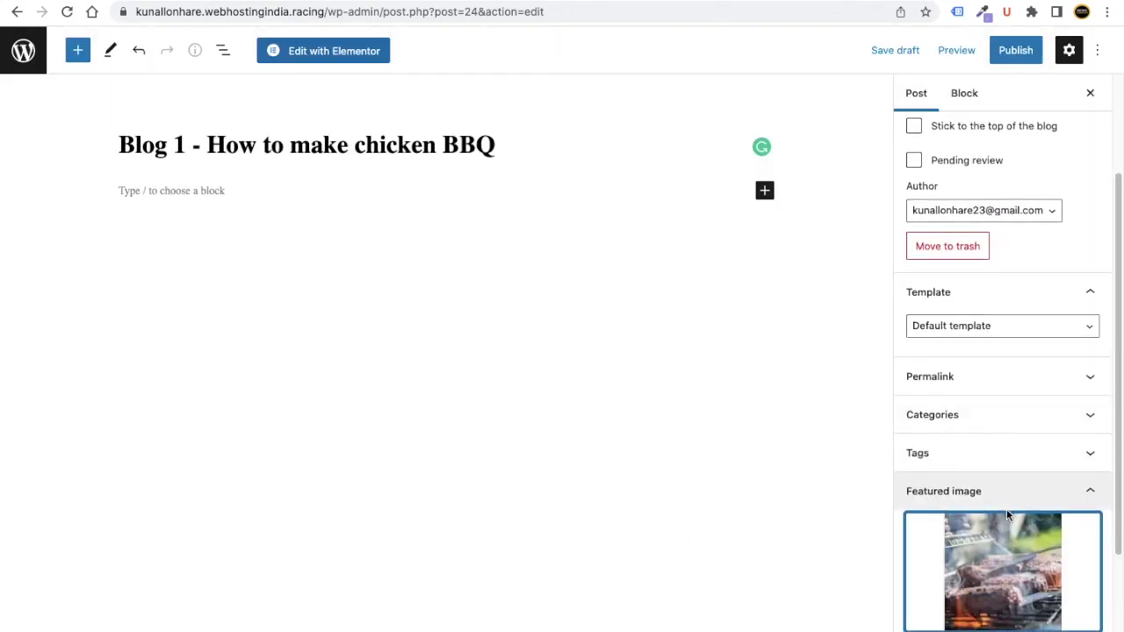
{"action": "scroll", "coordinate": [1007, 516], "scroll_direction": "down", "scroll_amount": 3}
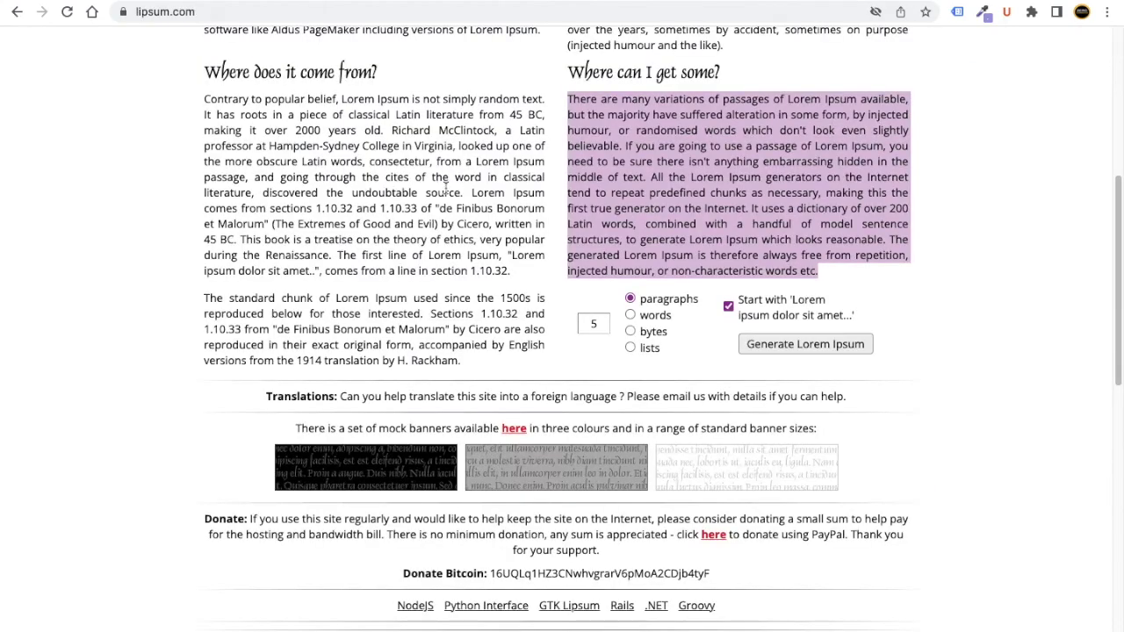
Copy the "Where can I get some?" paragraph from lipsum.com and paste it as the post's body text.
{"action": "right_click", "coordinate": [634, 171]}
{"action": "left_click", "coordinate": [689, 219]}
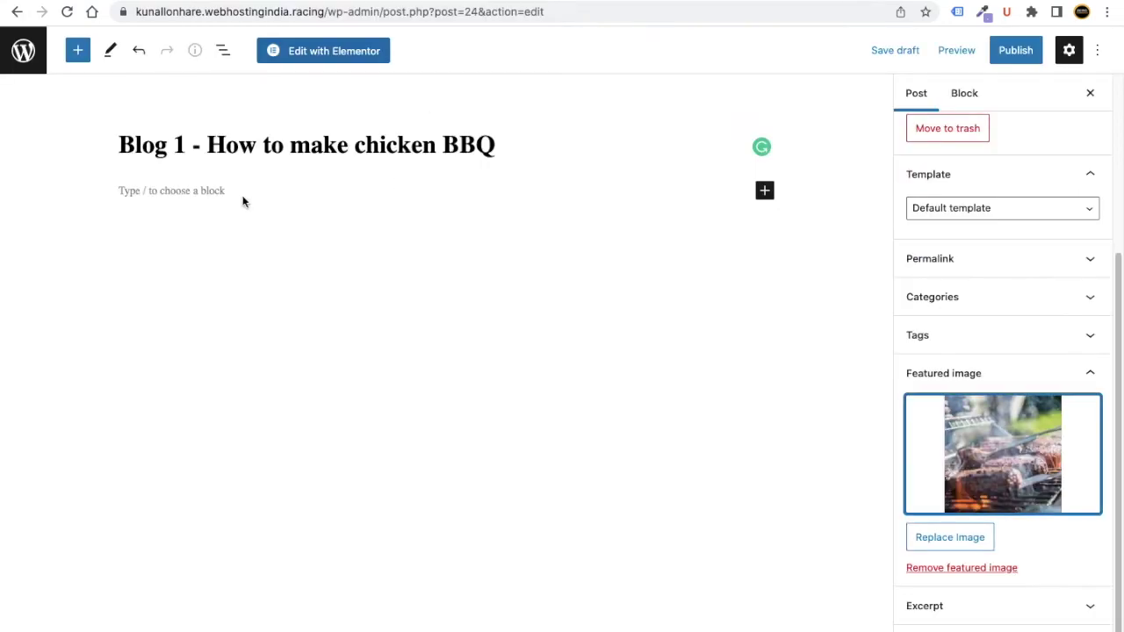
{"action": "left_click", "coordinate": [244, 202]}
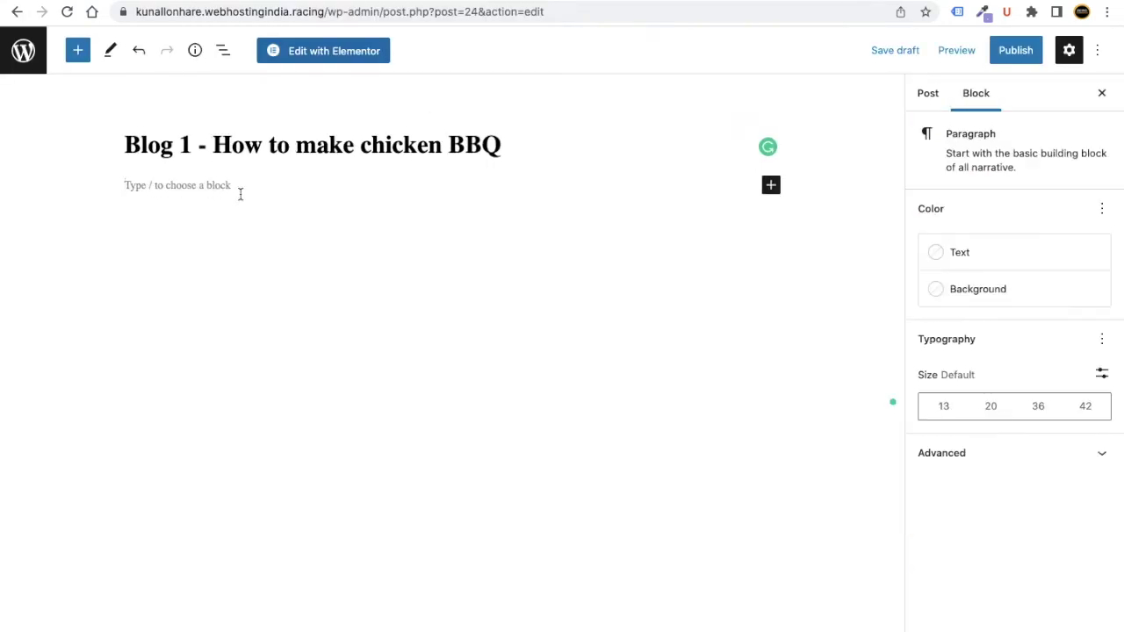
{"action": "key", "text": "super+v"}
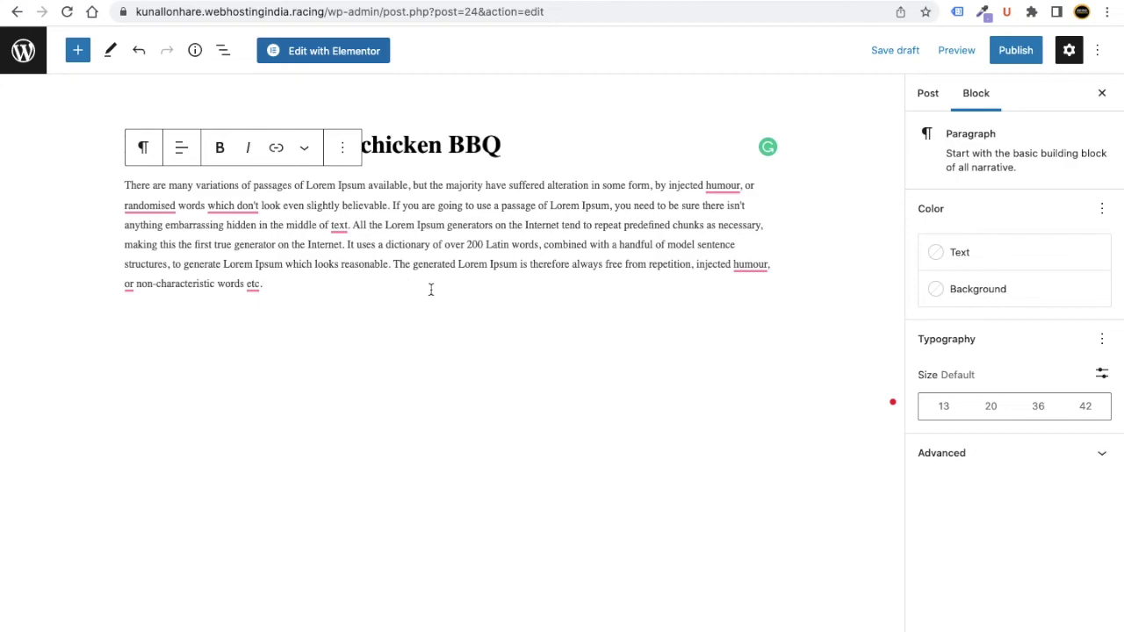
{"action": "left_click", "coordinate": [857, 238]}
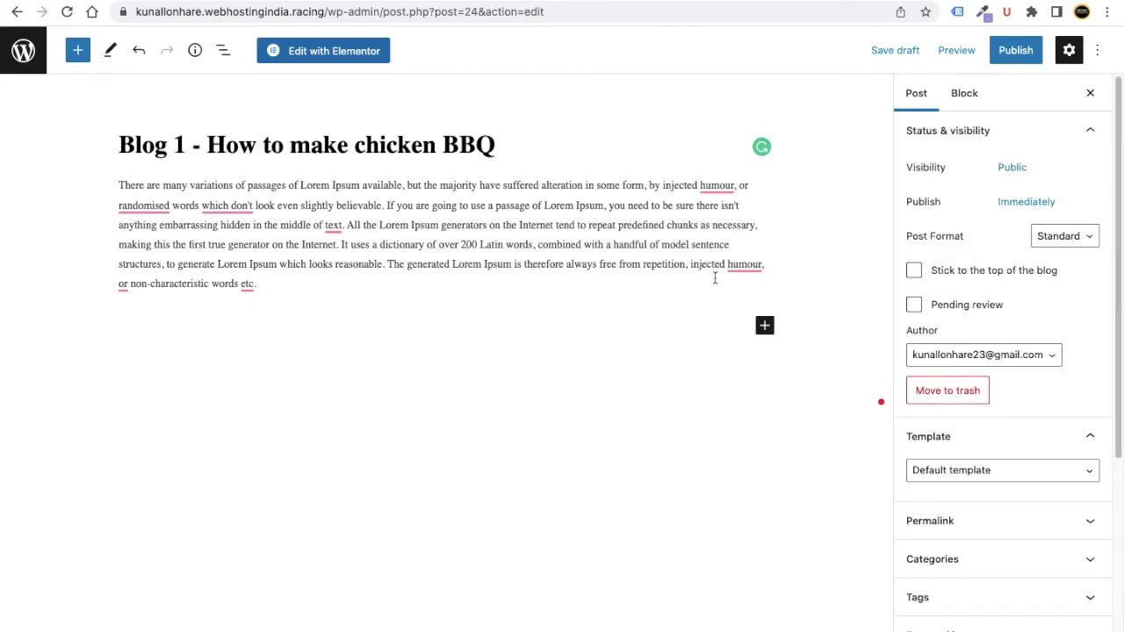
Switch to the desktop and open the BBQ Links document from the BBQ folder.
{"action": "key", "text": "ctrl+Left"}
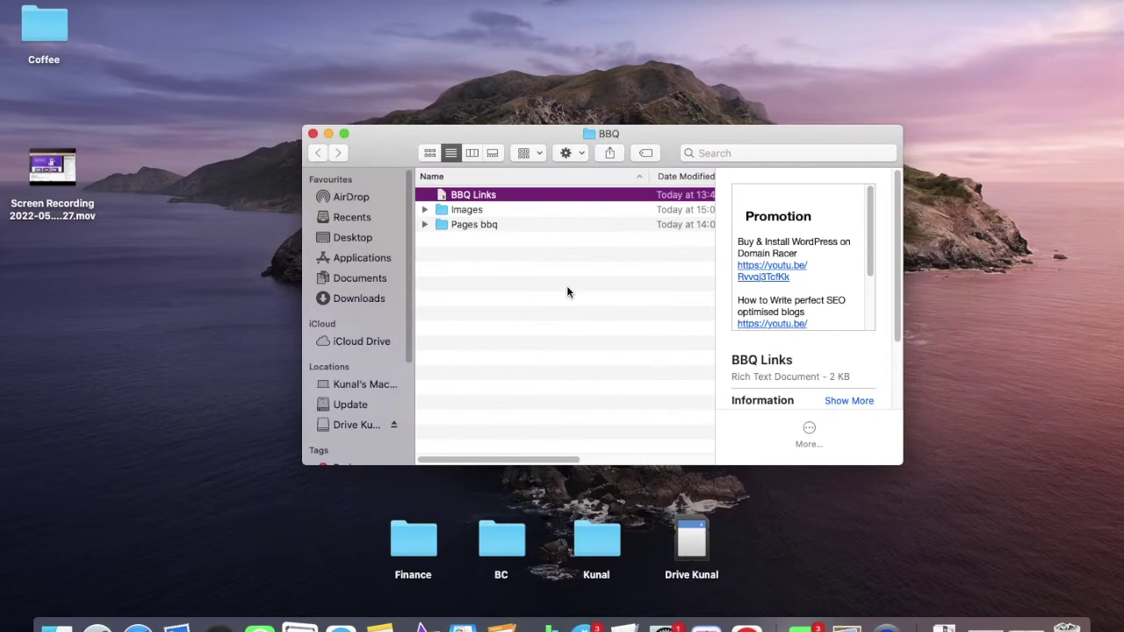
{"action": "double_click", "coordinate": [489, 197]}
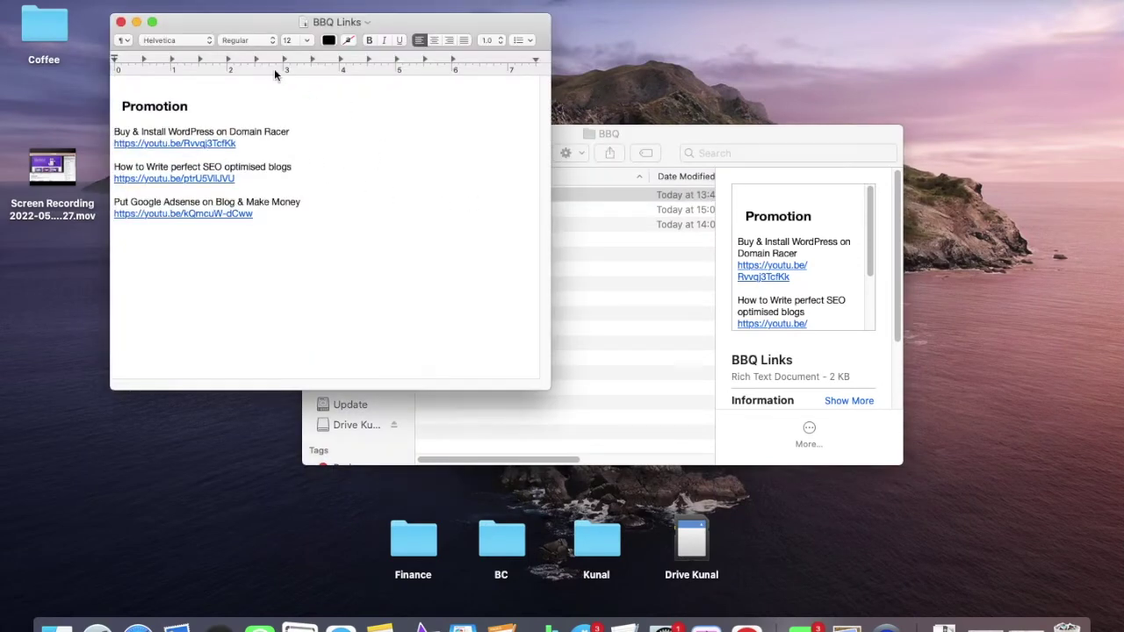
{"action": "left_click", "coordinate": [121, 22]}
{"action": "double_click", "coordinate": [487, 194]}
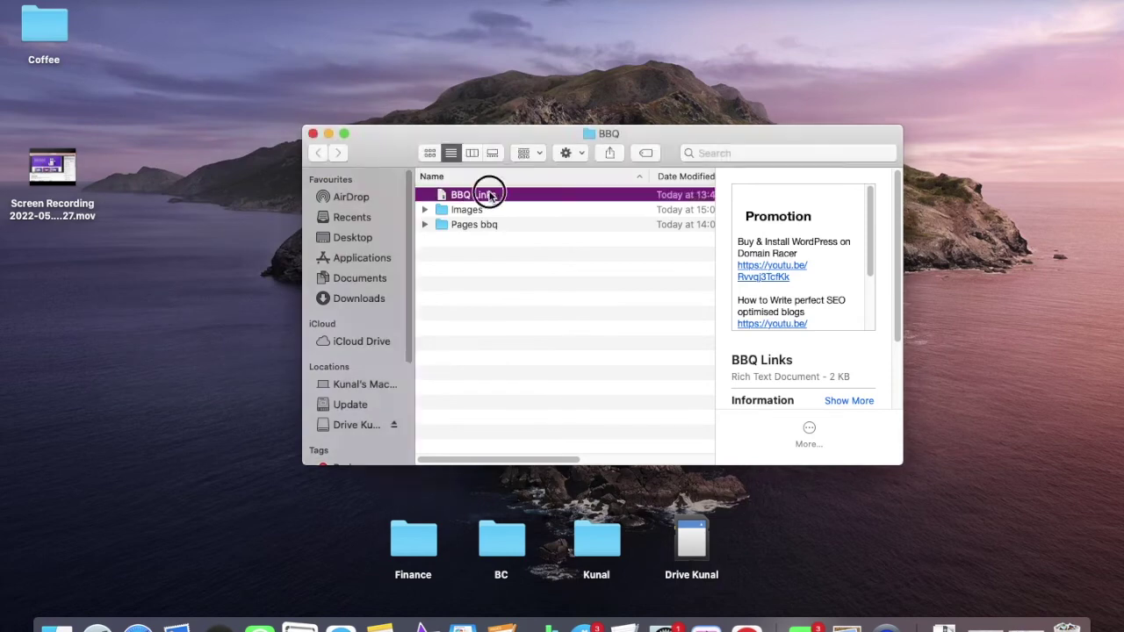
{"action": "double_click", "coordinate": [308, 202]}
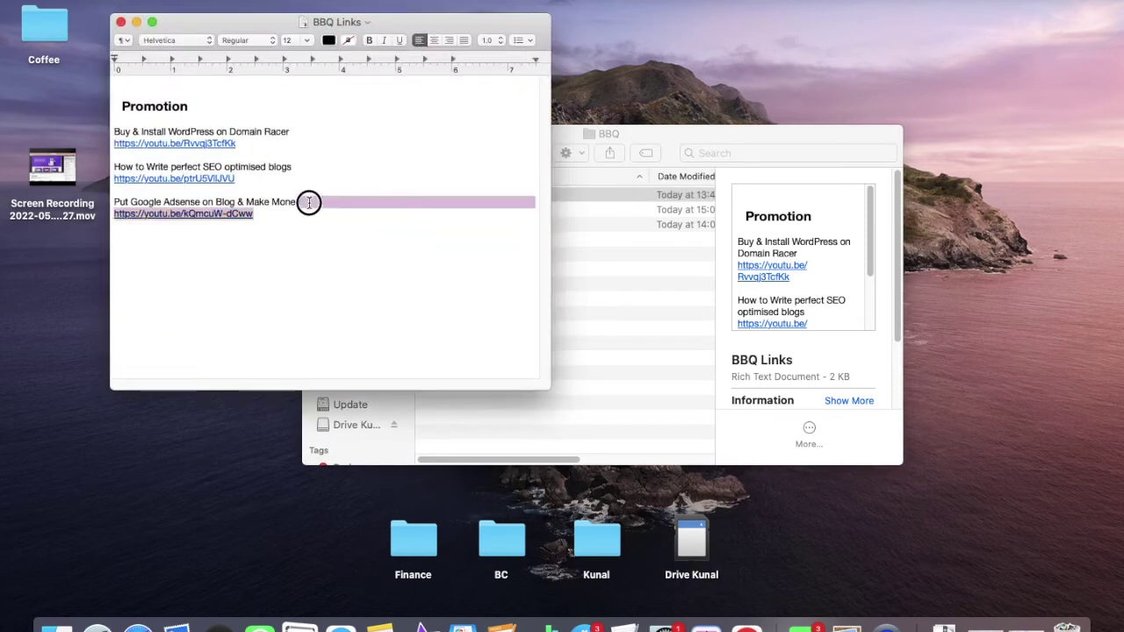
Review the SEO and Google Adsense links, then open the "How to Write perfect SEO optimised blogs" YouTube video and pause it.
{"action": "left_click", "coordinate": [312, 166]}
{"action": "left_click_drag", "start_coordinate": [312, 166], "coordinate": [116, 168]}
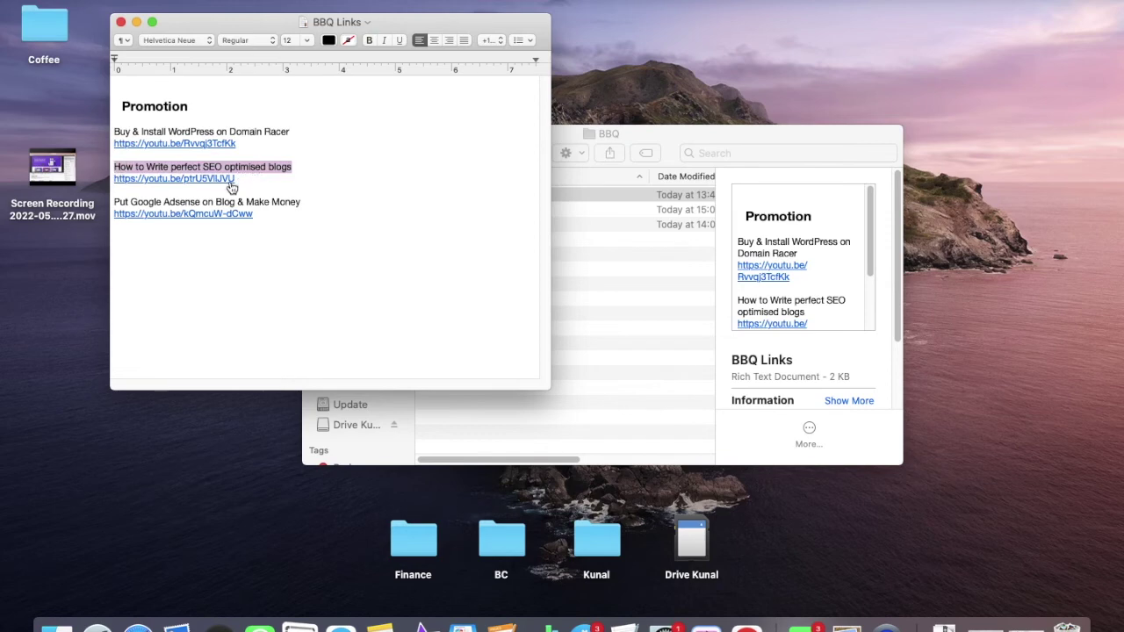
{"action": "left_click", "coordinate": [317, 206]}
{"action": "left_click_drag", "start_coordinate": [303, 203], "coordinate": [113, 202]}
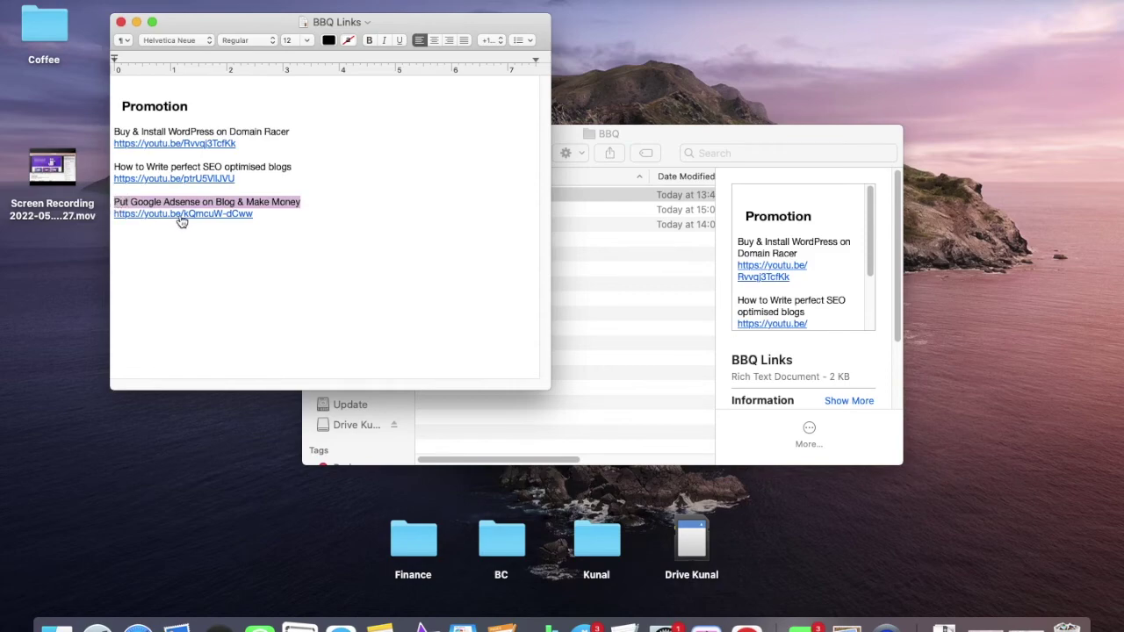
{"action": "left_click", "coordinate": [301, 169]}
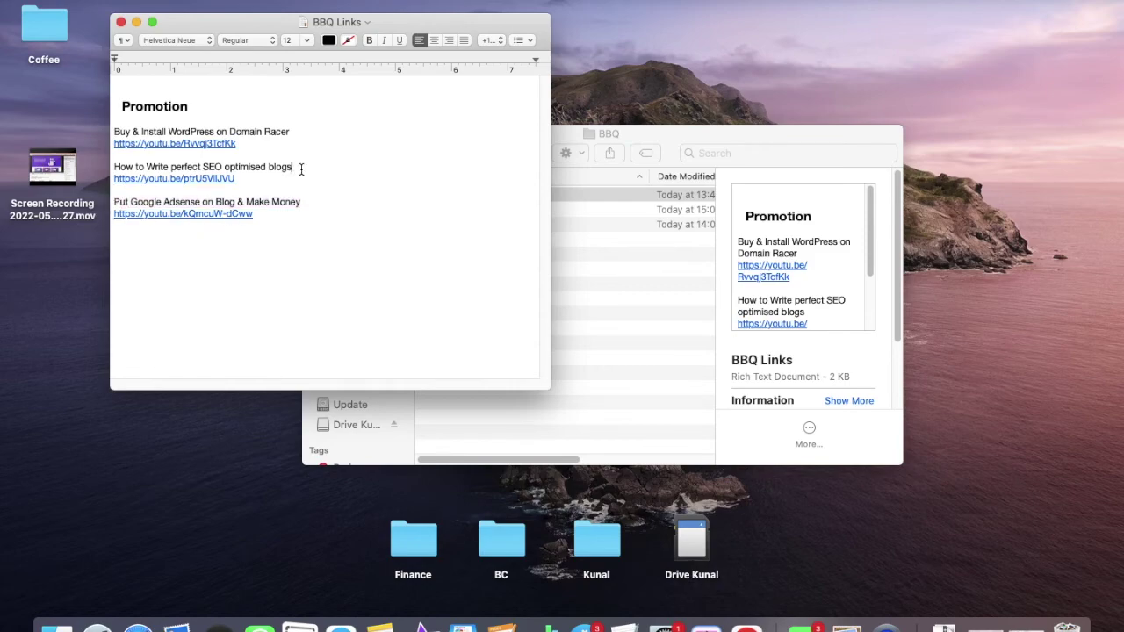
{"action": "left_click", "coordinate": [193, 178]}
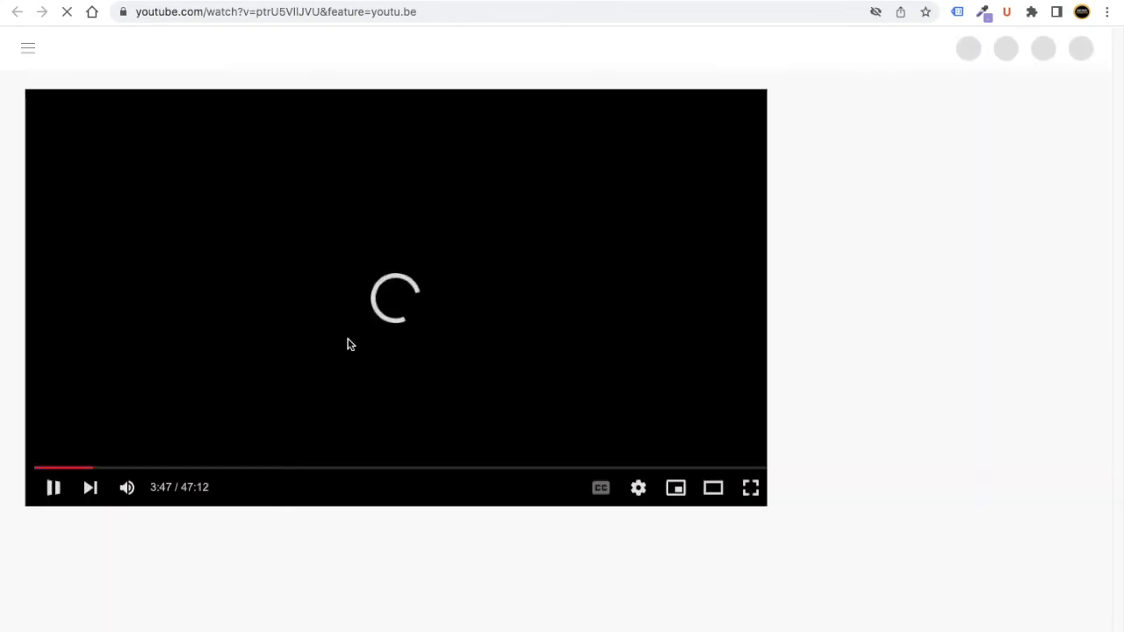
{"action": "left_click", "coordinate": [53, 489]}
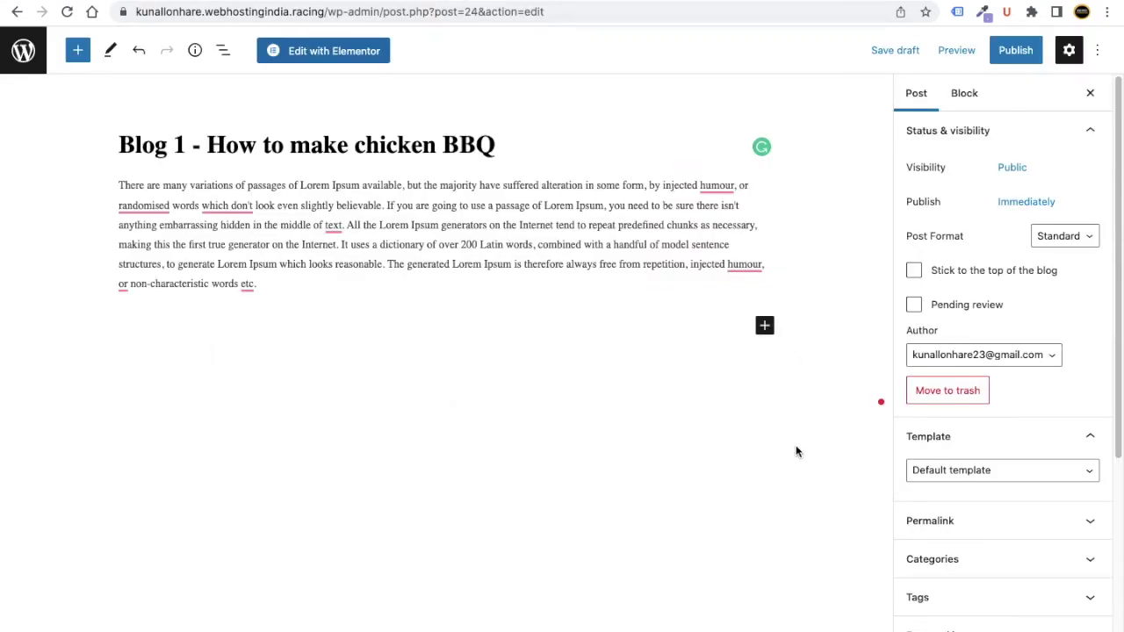
{"action": "left_click", "coordinate": [1015, 50]}
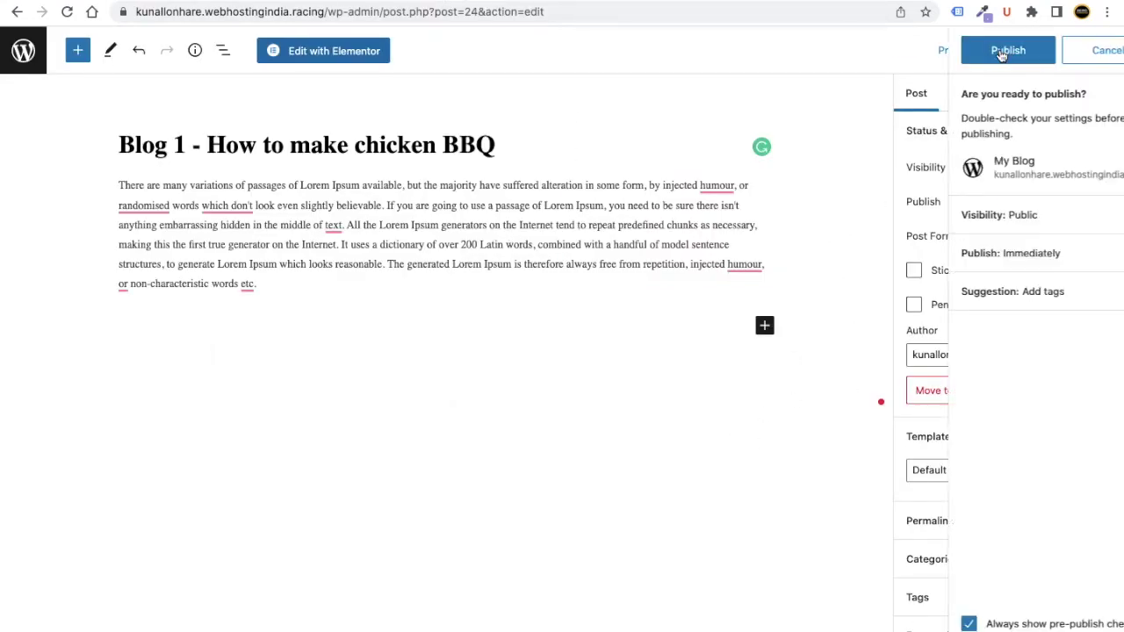
{"action": "left_click", "coordinate": [950, 58]}
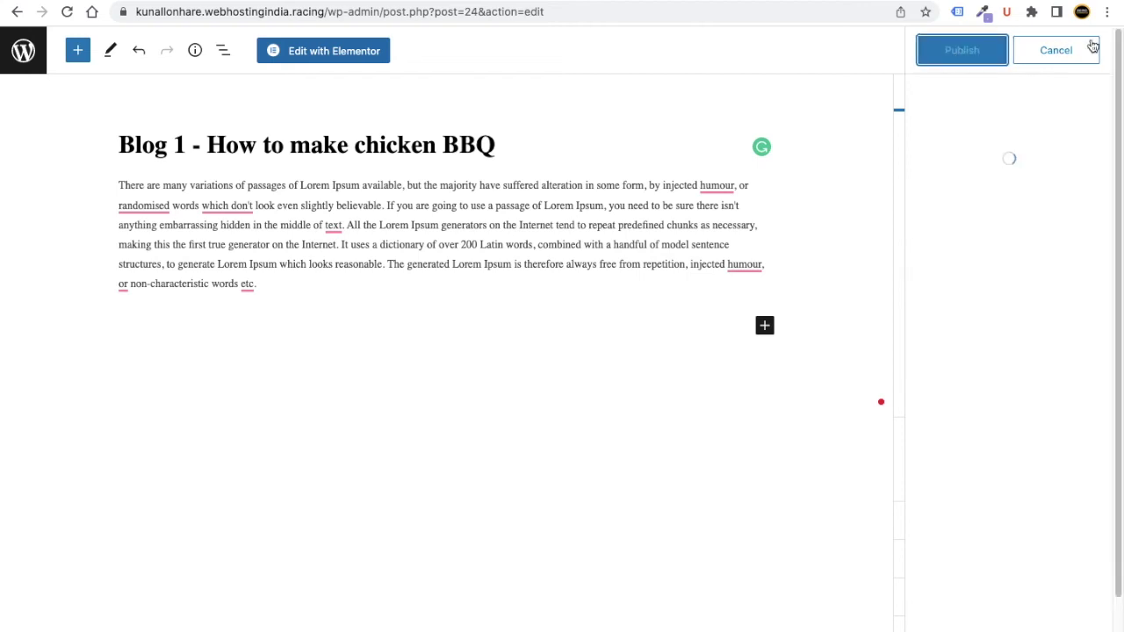
{"action": "left_click", "coordinate": [1065, 50]}
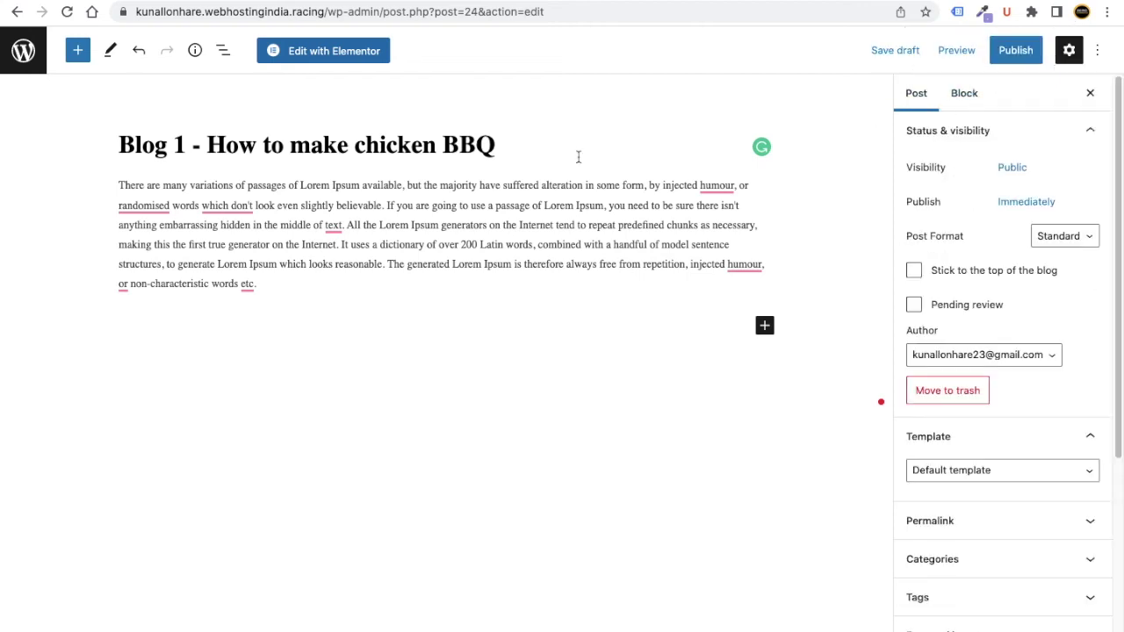
Publish the post "Blog 1 - How to make chicken BBQ".
{"action": "left_click", "coordinate": [1011, 50]}
{"action": "left_click", "coordinate": [965, 52]}
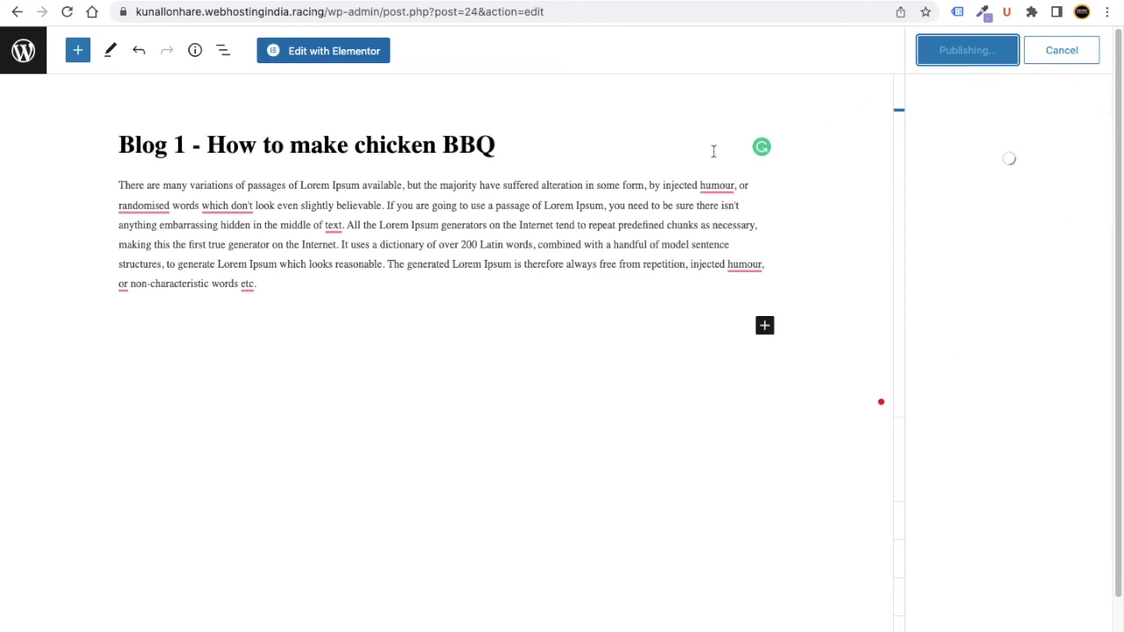
Create a new post titled "Blog 2 - How to make fish curry" and paste the copied lorem ipsum paragraph as its body text.
{"action": "left_click", "coordinate": [21, 70]}
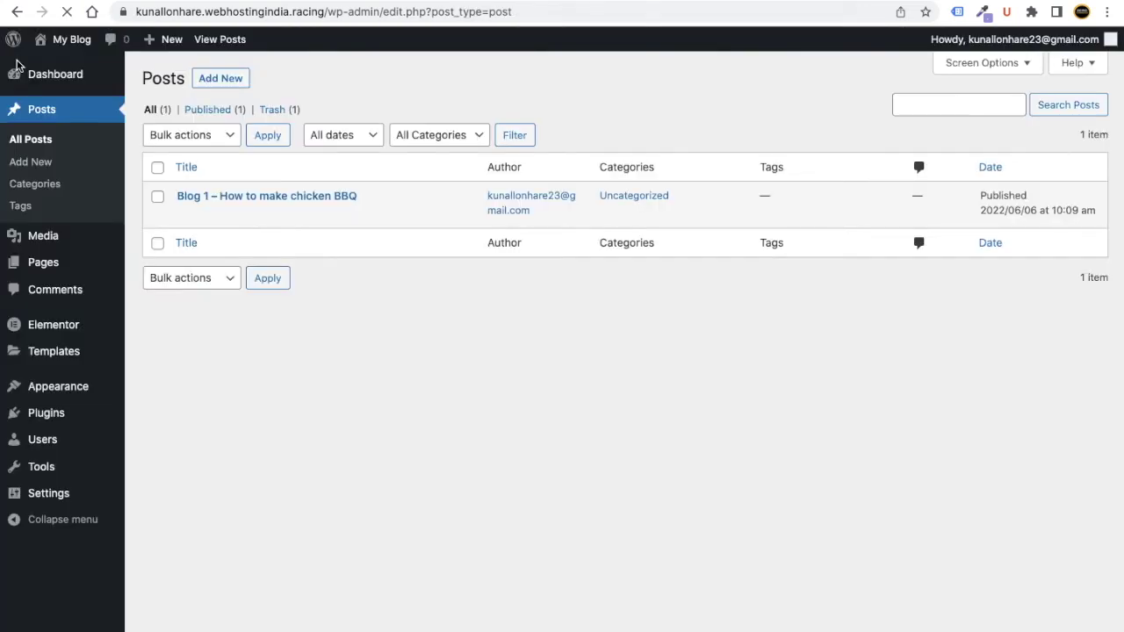
{"action": "left_click", "coordinate": [219, 80]}
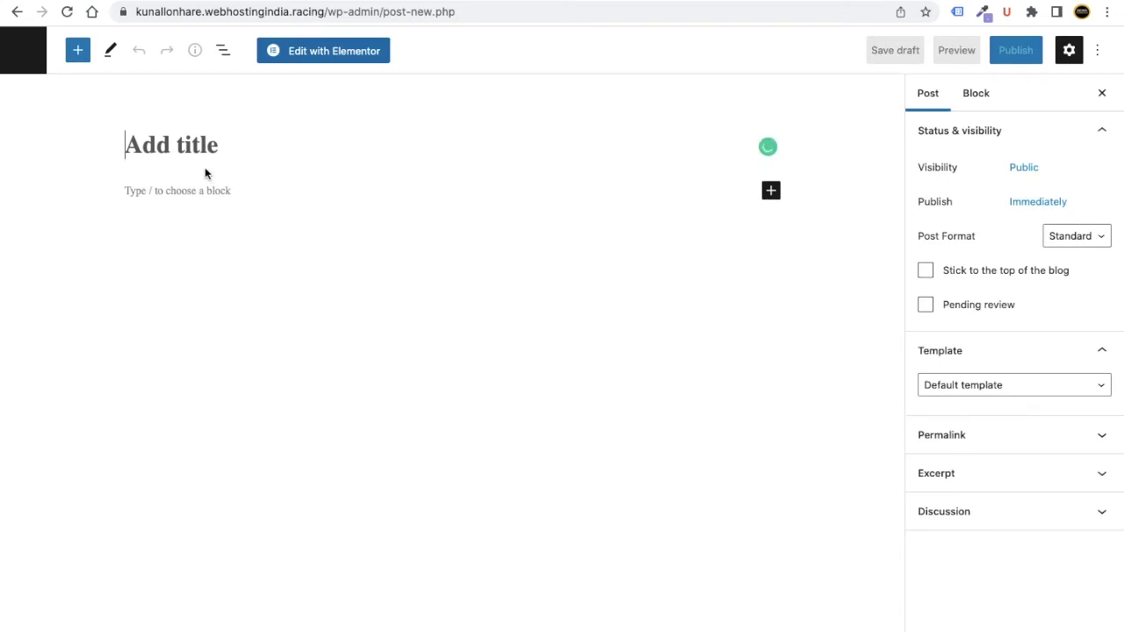
{"action": "type", "text": "Blog 2 - How to make fi"}
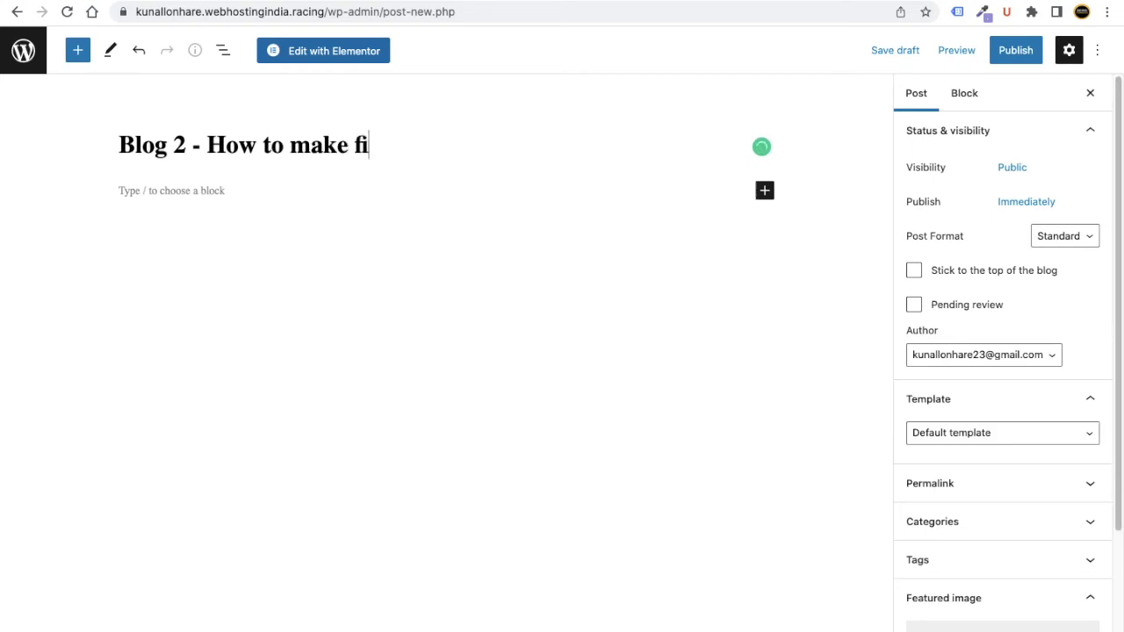
{"action": "type", "text": "sh curry"}
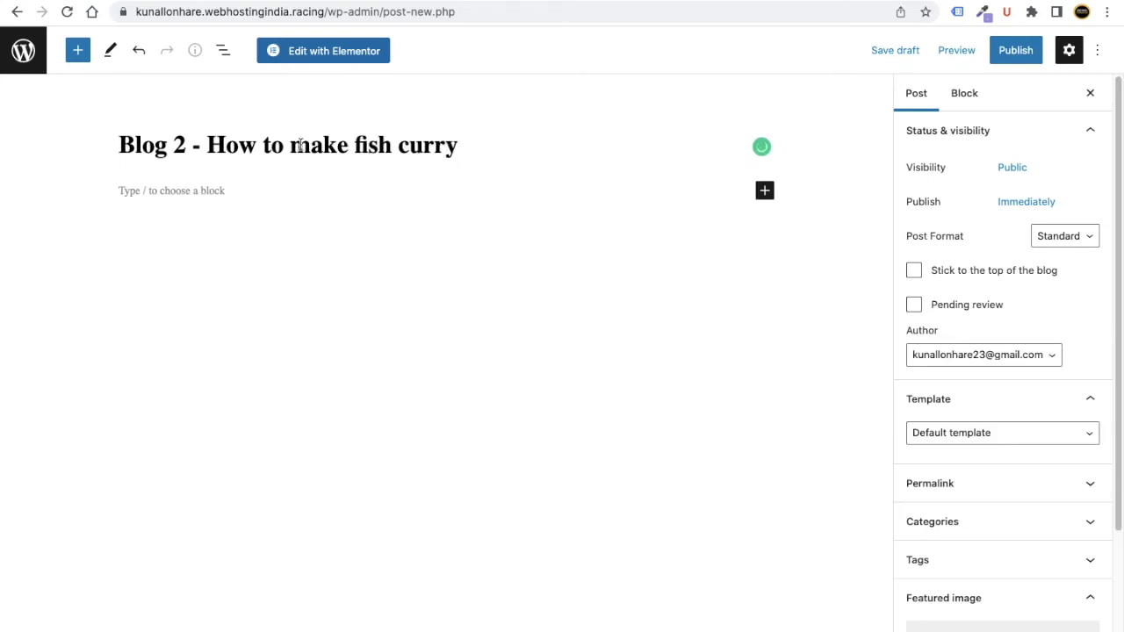
{"action": "left_click", "coordinate": [259, 191]}
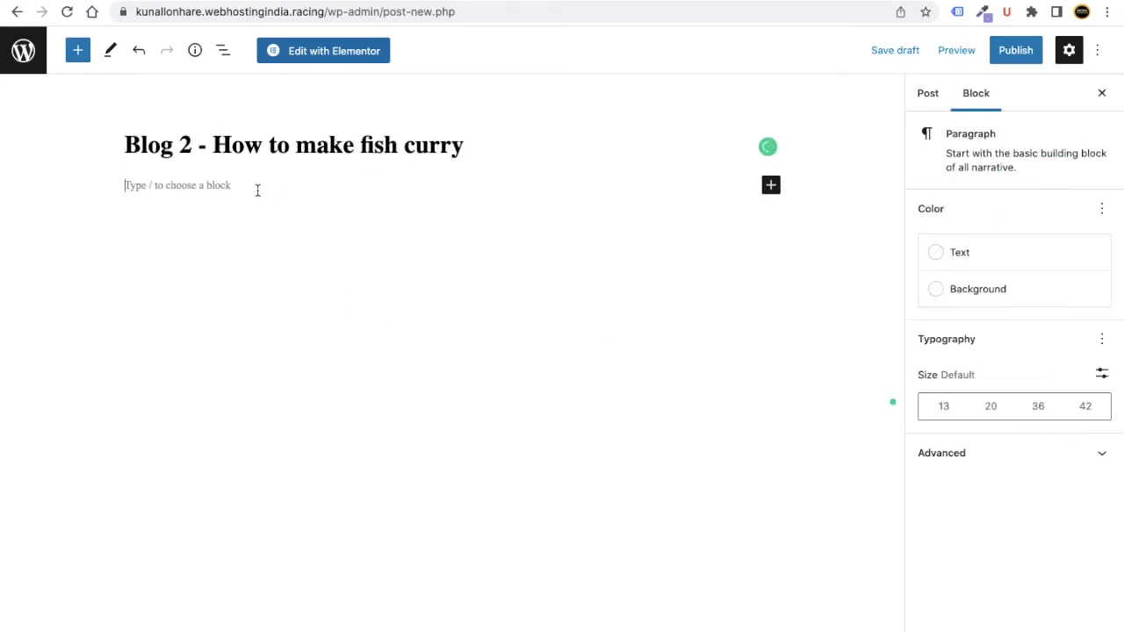
{"action": "key", "text": "super+v"}
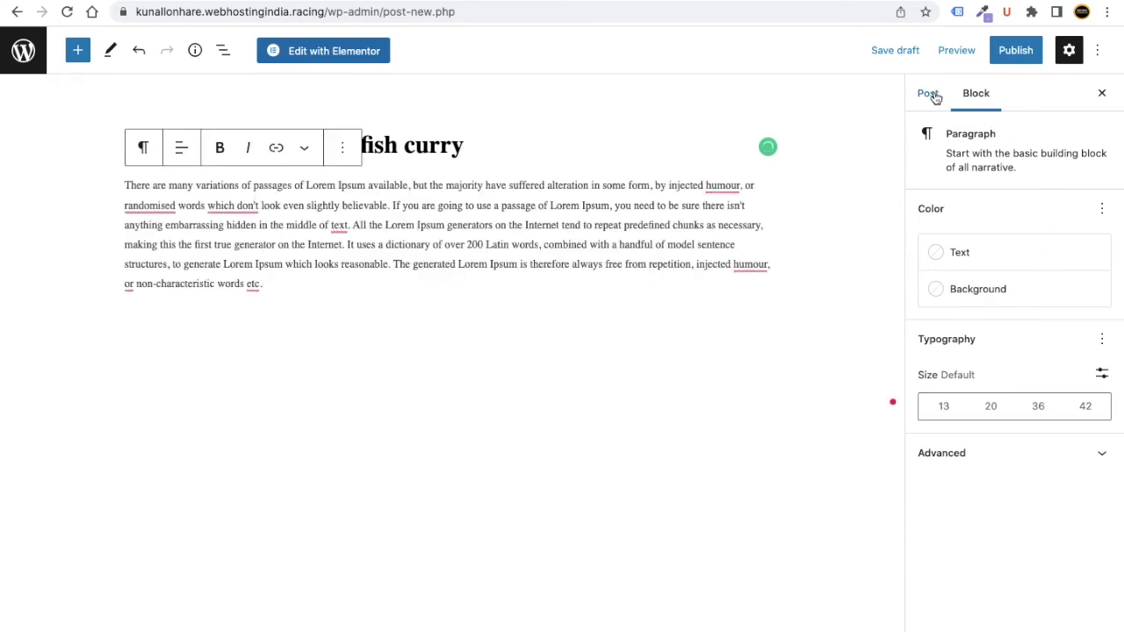
Set the sliced meat and salad picture (2-scaled.jpg) from the media library as the fish curry post's featured image.
{"action": "left_click", "coordinate": [928, 94]}
{"action": "scroll", "coordinate": [1016, 547], "scroll_direction": "down", "scroll_amount": 3}
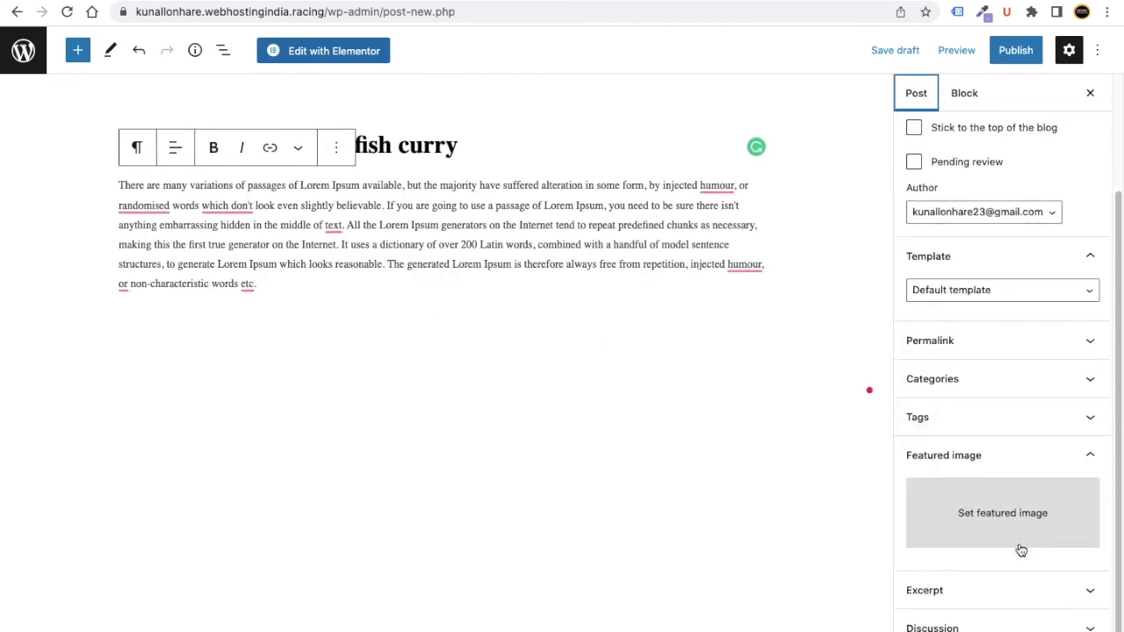
{"action": "left_click", "coordinate": [978, 509]}
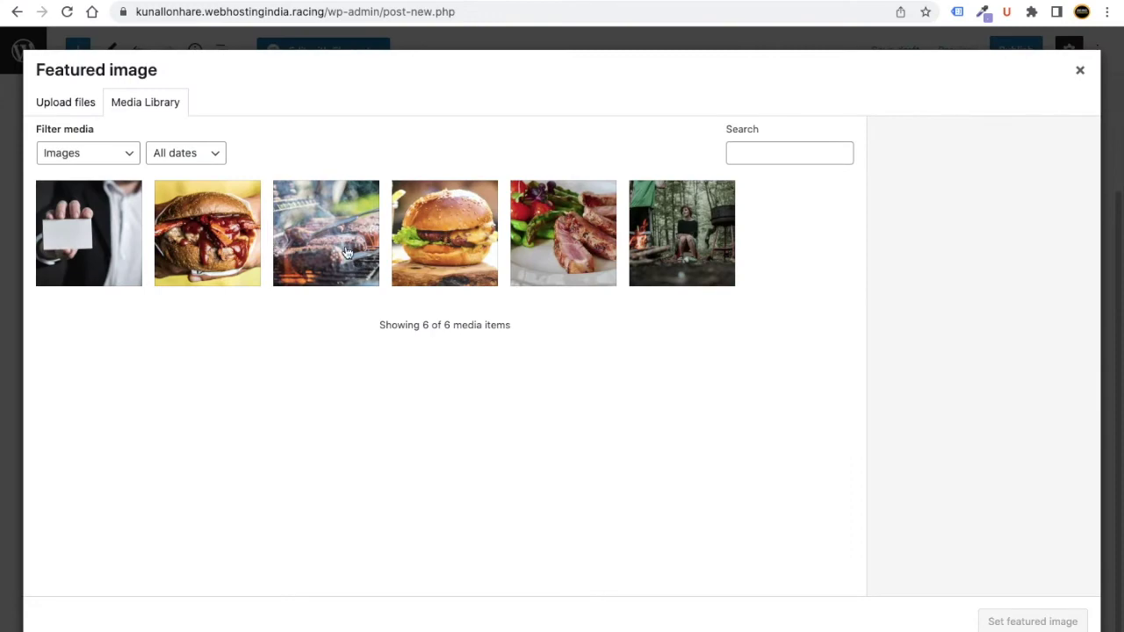
{"action": "left_click", "coordinate": [256, 244]}
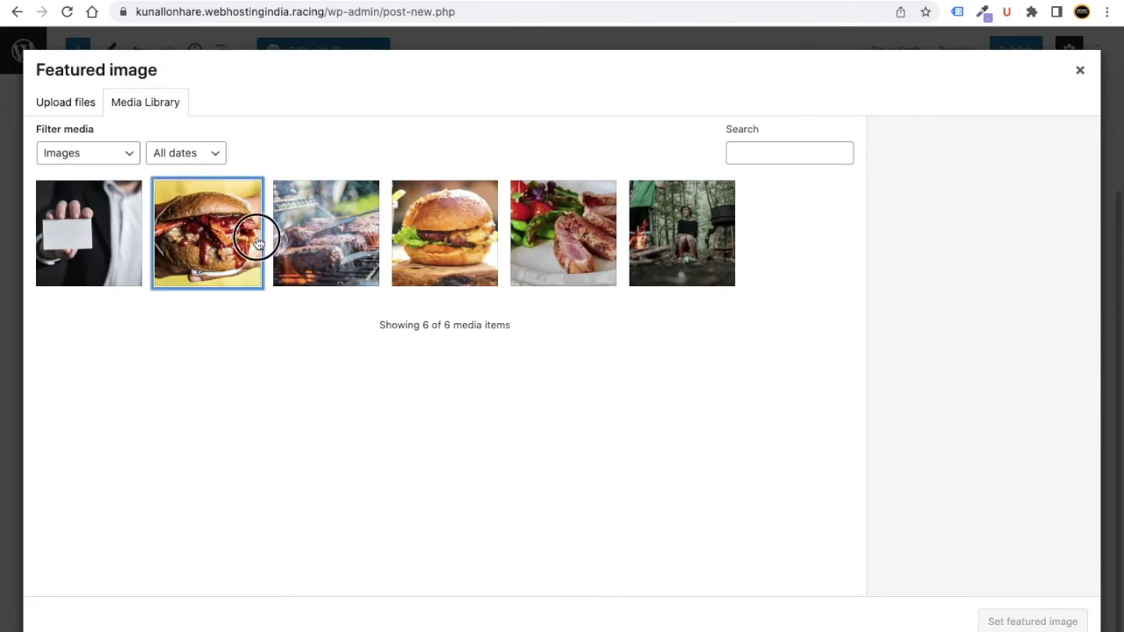
{"action": "left_click", "coordinate": [573, 265]}
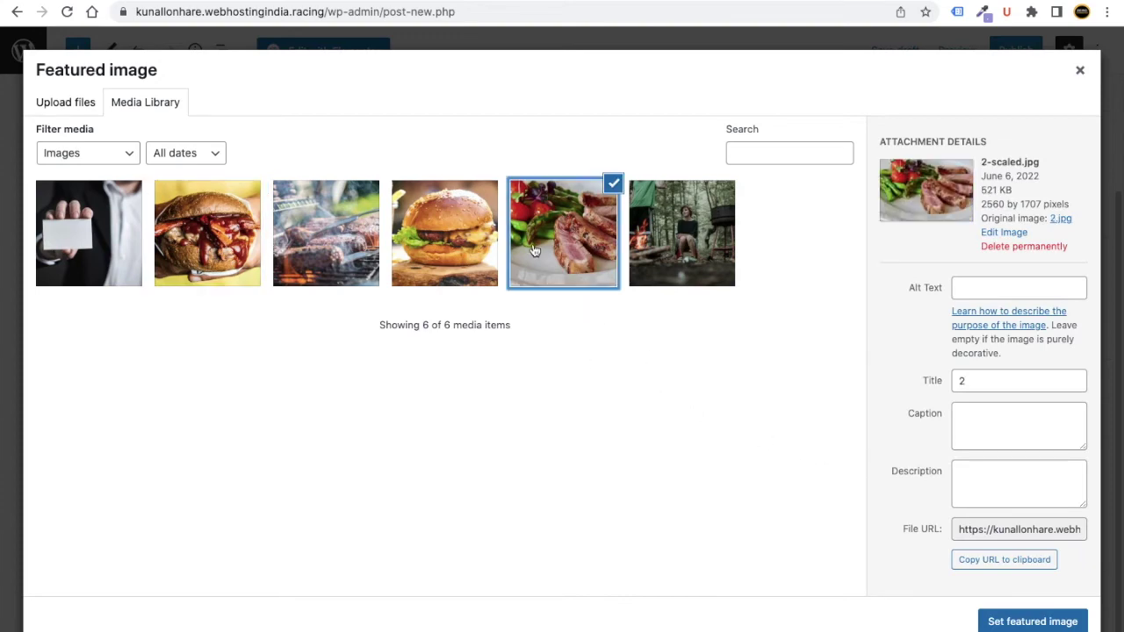
{"action": "left_click", "coordinate": [1022, 620]}
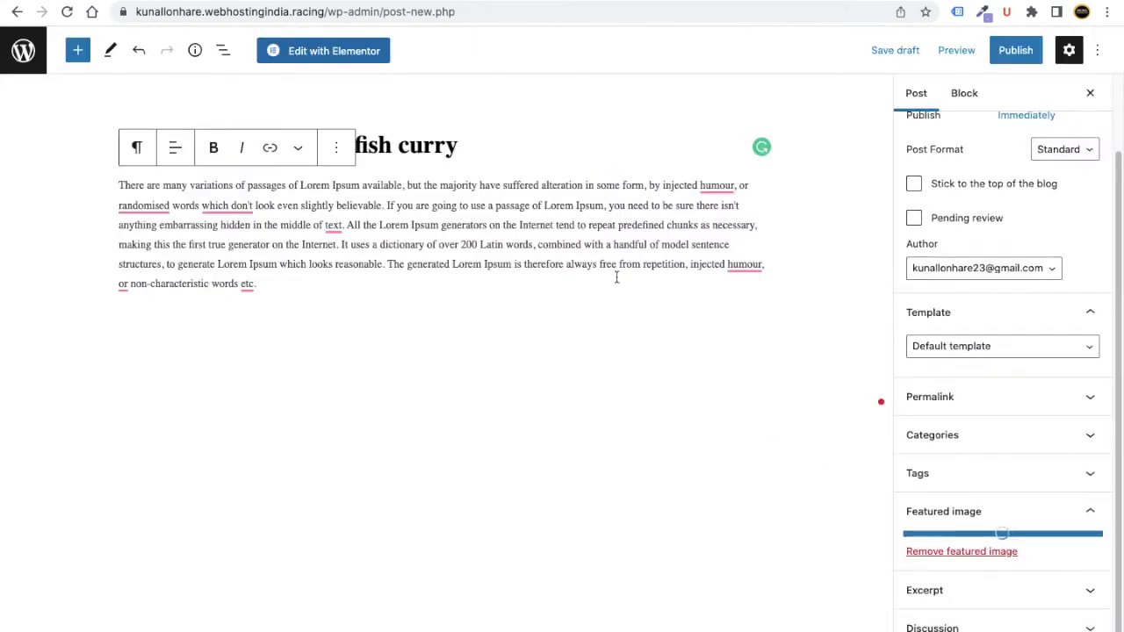
Publish the fish curry post and return to the list of posts.
{"action": "left_click", "coordinate": [1016, 53]}
{"action": "key", "text": "Return"}
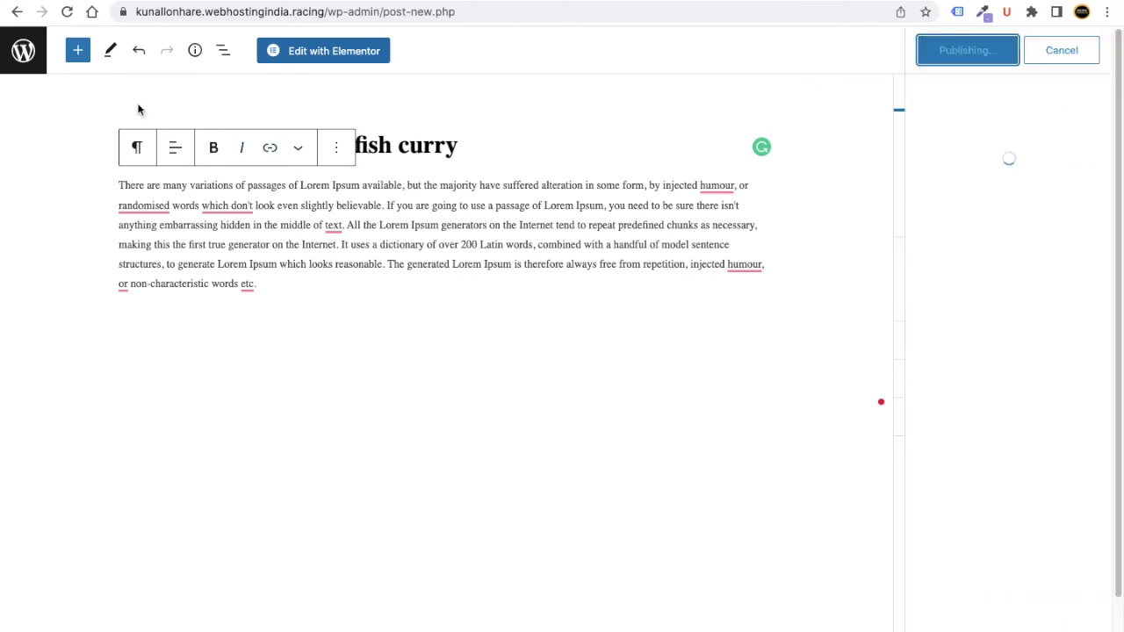
{"action": "left_click", "coordinate": [21, 57]}
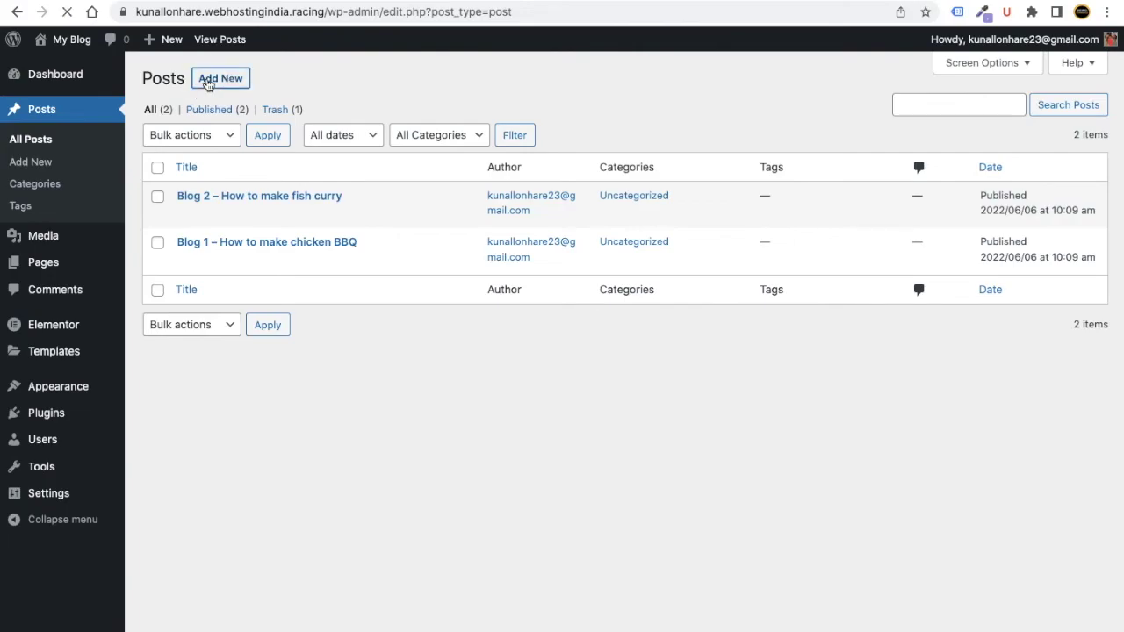
Create a new post titled "Blog 3 - how to make burger without cheese".
{"action": "left_click", "coordinate": [211, 80]}
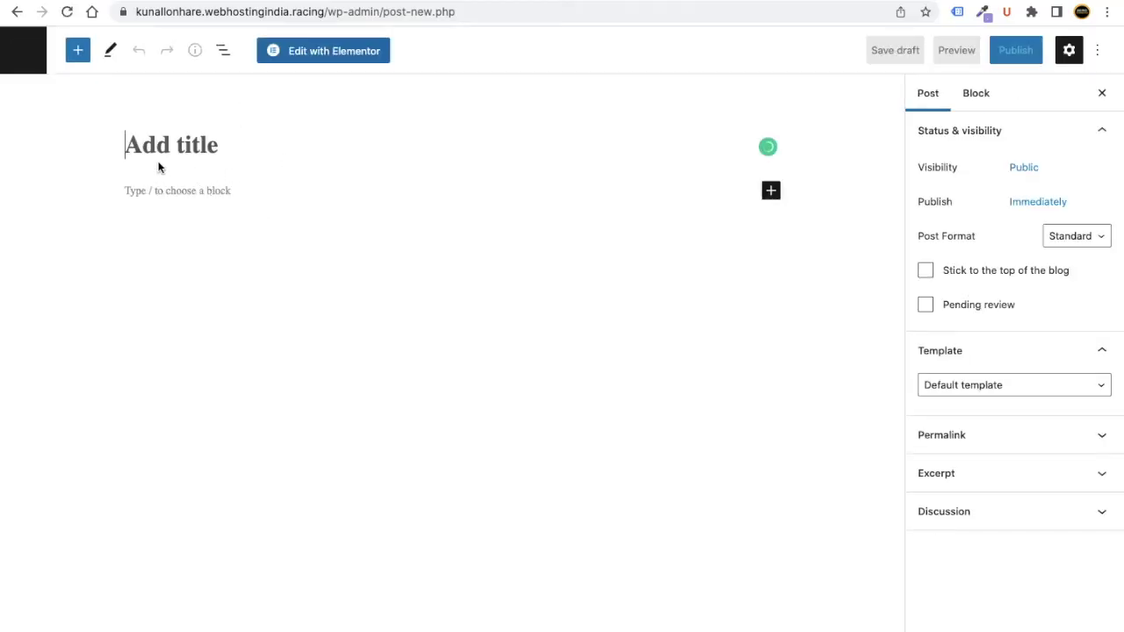
{"action": "type", "text": "Blog "}
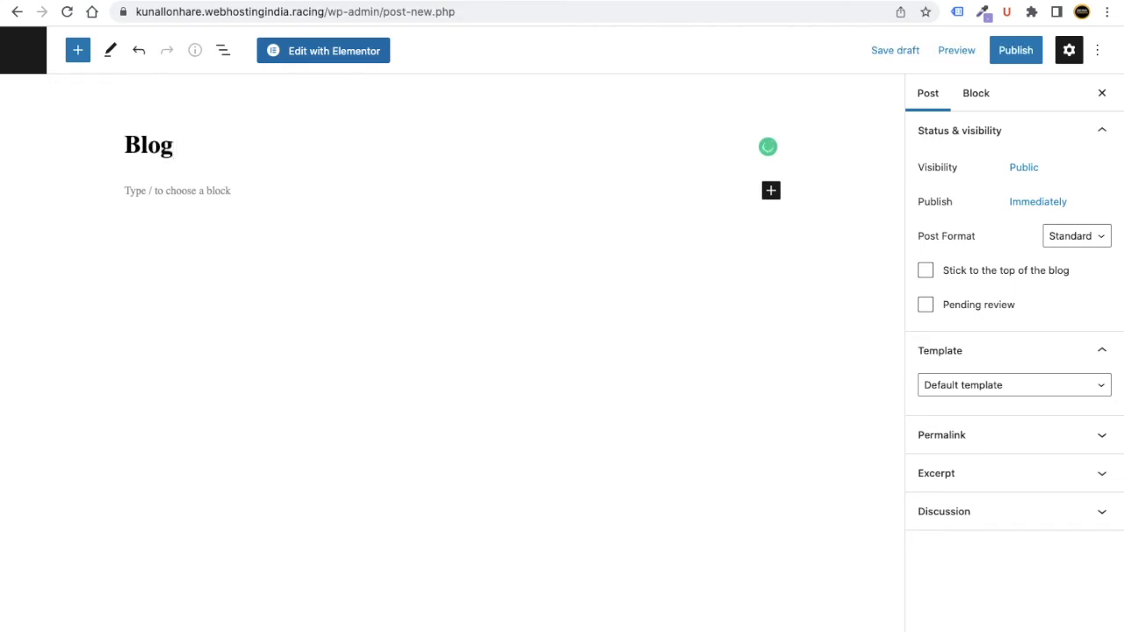
{"action": "type", "text": "3 - "}
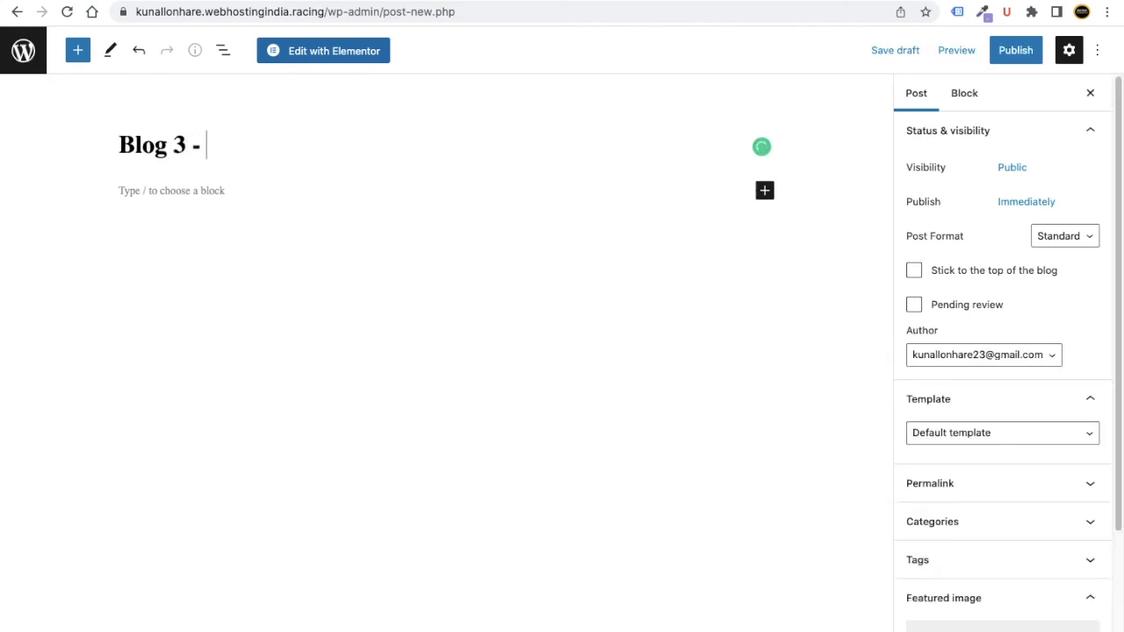
{"action": "type", "text": "H"}
{"action": "key", "text": "BackSpace"}
{"action": "type", "text": "how to "}
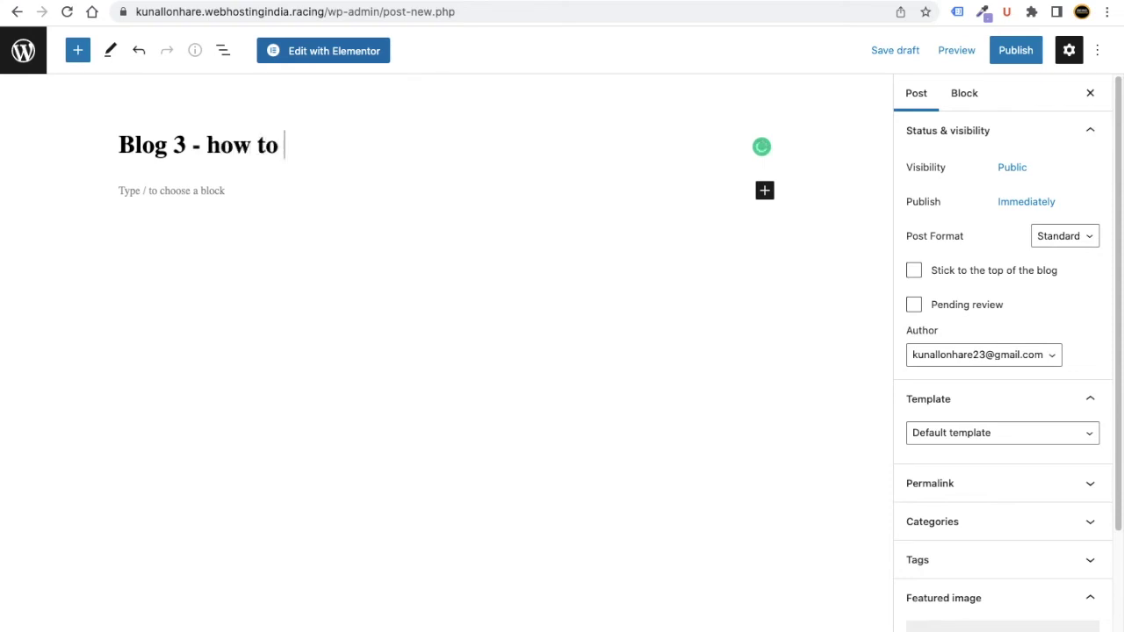
{"action": "type", "text": "make burger"}
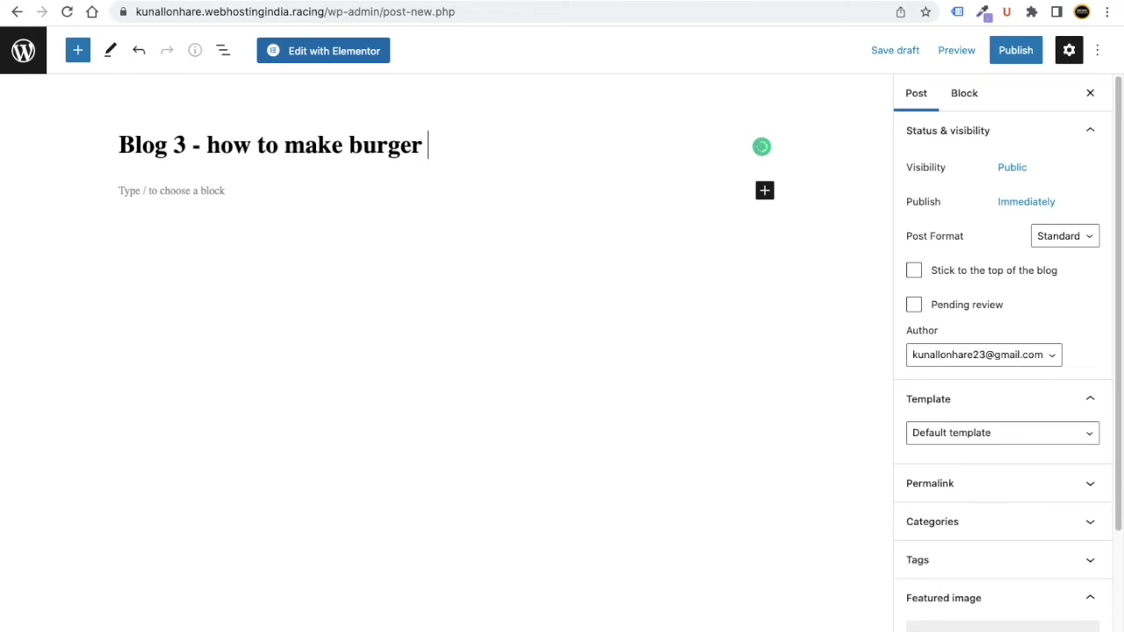
{"action": "type", "text": " without"}
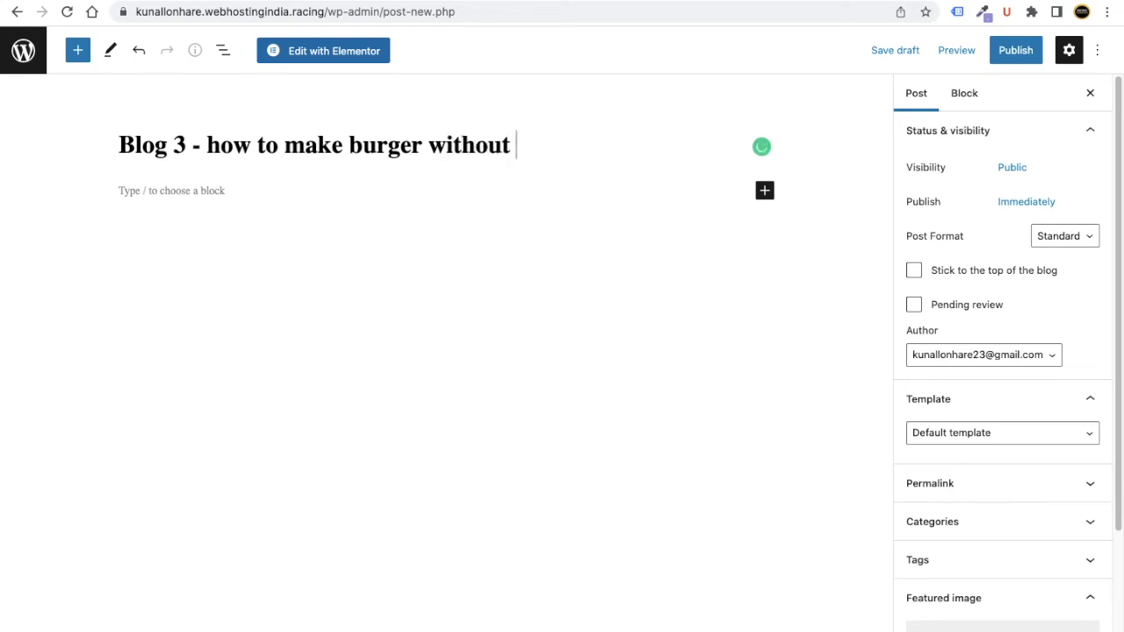
{"action": "type", "text": "cheese"}
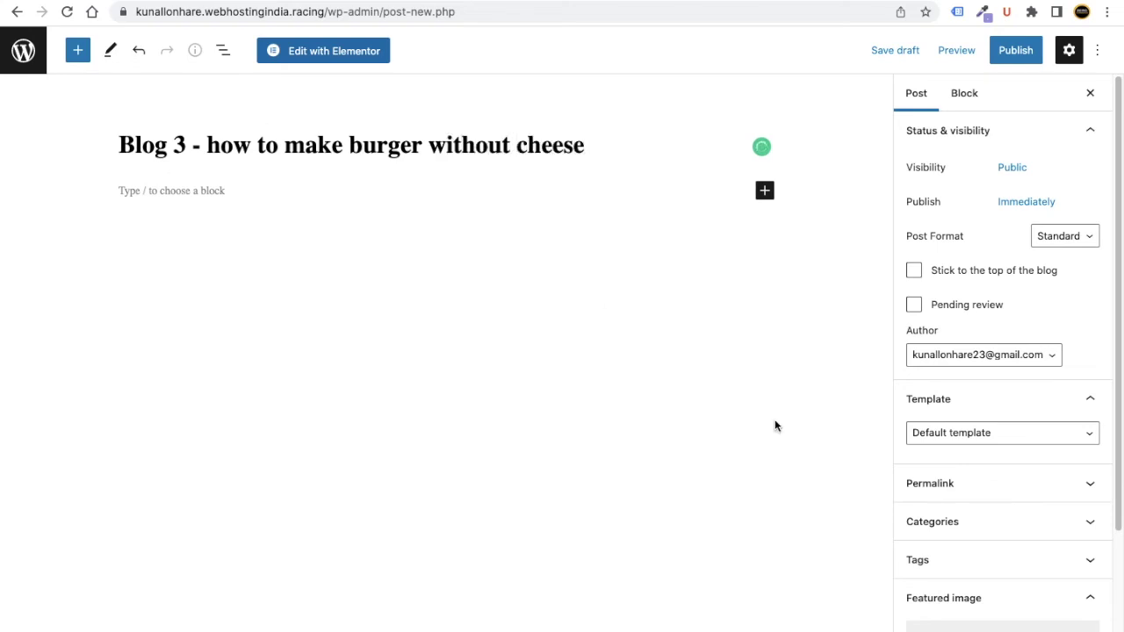
Fill the post body with the Lorem Ipsum paragraph starting "There are many variations of passages of Lorem Ipsum available".
{"action": "scroll", "coordinate": [1051, 417], "scroll_direction": "down", "scroll_amount": 1}
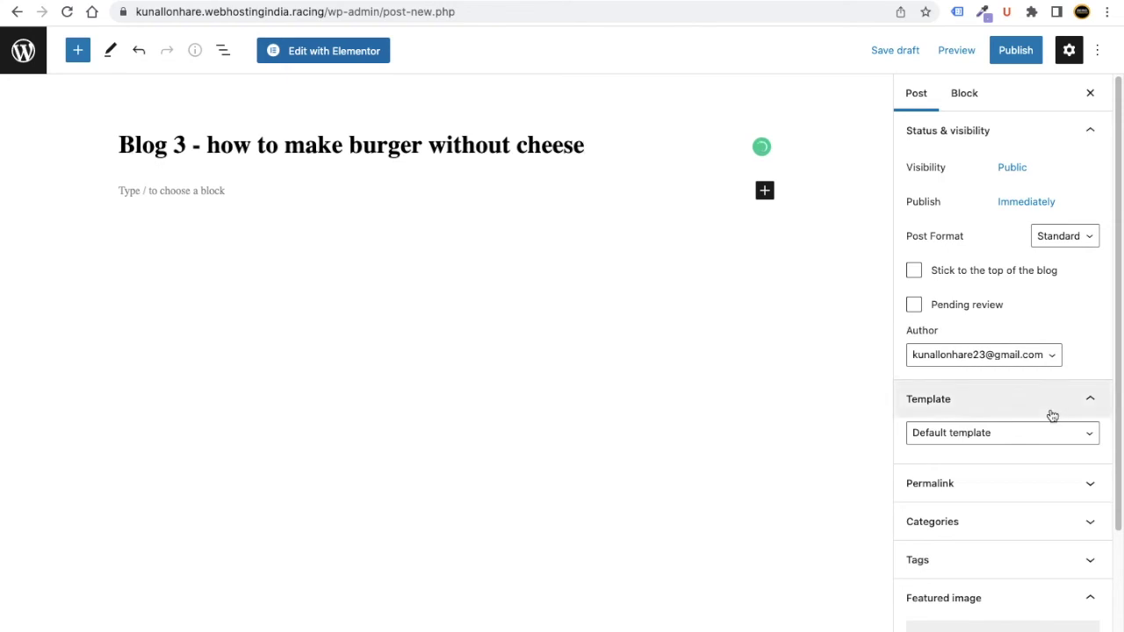
{"action": "left_click", "coordinate": [205, 189]}
{"action": "type", "text": "There are many variations of passages of Lorem Ipsum available, but the majority have suffered alteration in some form, by injected humour, or randomised words which don't look even slightly believable. If you are going to use a passage of Lorem Ipsum, you need to be sure there isn't anything embarrassing hidden in the middle of text. All the Lorem Ipsum generators on the Internet tend to repeat predefined chunks as necessary, making this the first true generator on the Internet. It uses a dictionary of over 200 Latin words, combined with a handful of model sentence structures, to generate Lorem Ipsum which looks reasonable. The generated Lorem Ipsum is therefore always free from repetition, injected humour, or non-characteristic words etc."}
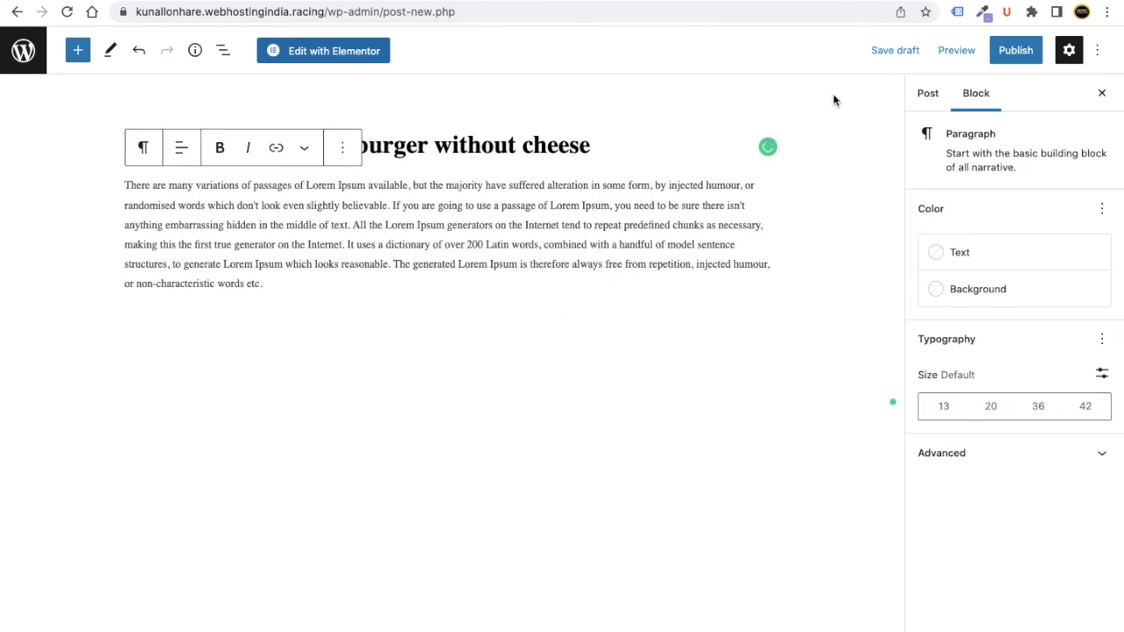
Set the hand-held burger with red sauce from the media library as the post's featured image.
{"action": "left_click", "coordinate": [926, 97]}
{"action": "scroll", "coordinate": [948, 518], "scroll_direction": "down", "scroll_amount": 3}
{"action": "left_click", "coordinate": [963, 516]}
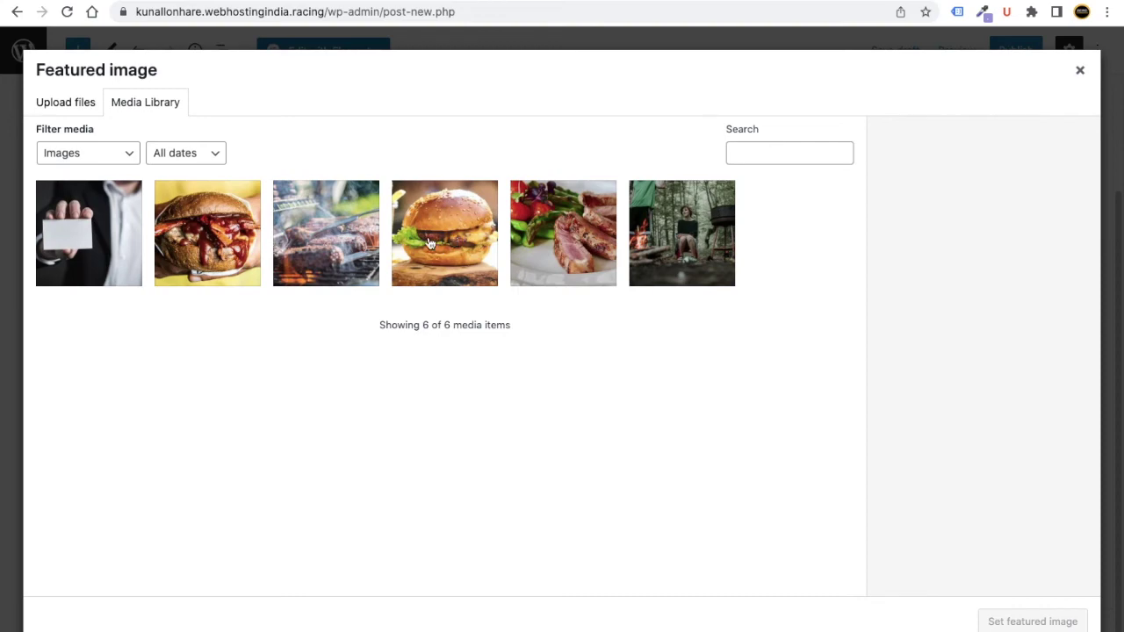
{"action": "left_click", "coordinate": [204, 251]}
{"action": "left_click", "coordinate": [1018, 621]}
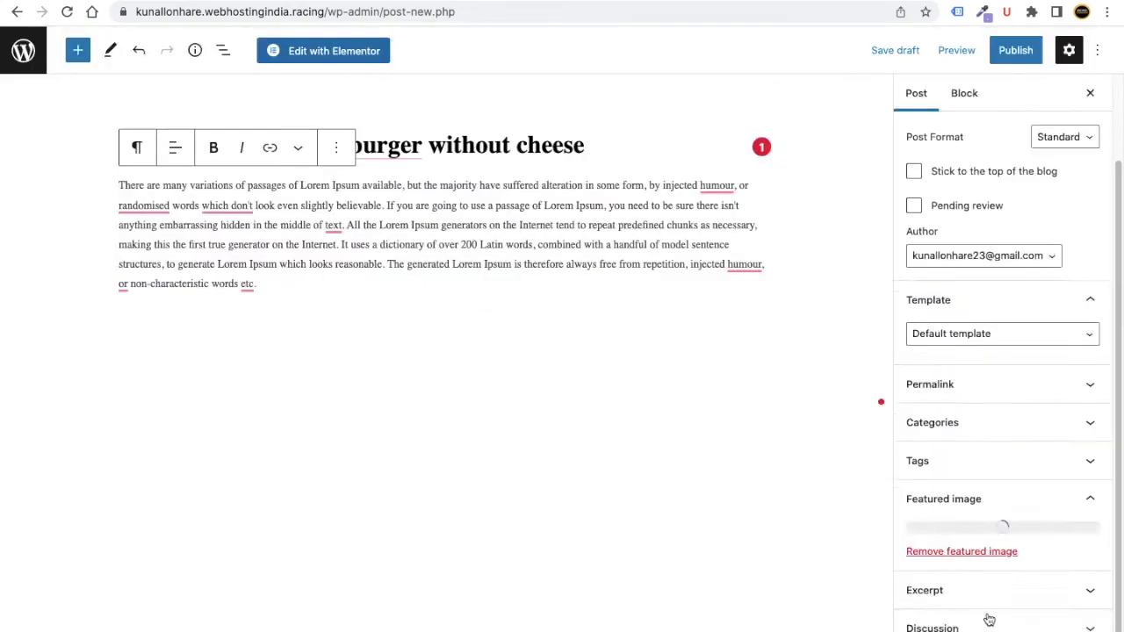
Publish the burger post and return to the list of posts.
{"action": "left_click", "coordinate": [1016, 50]}
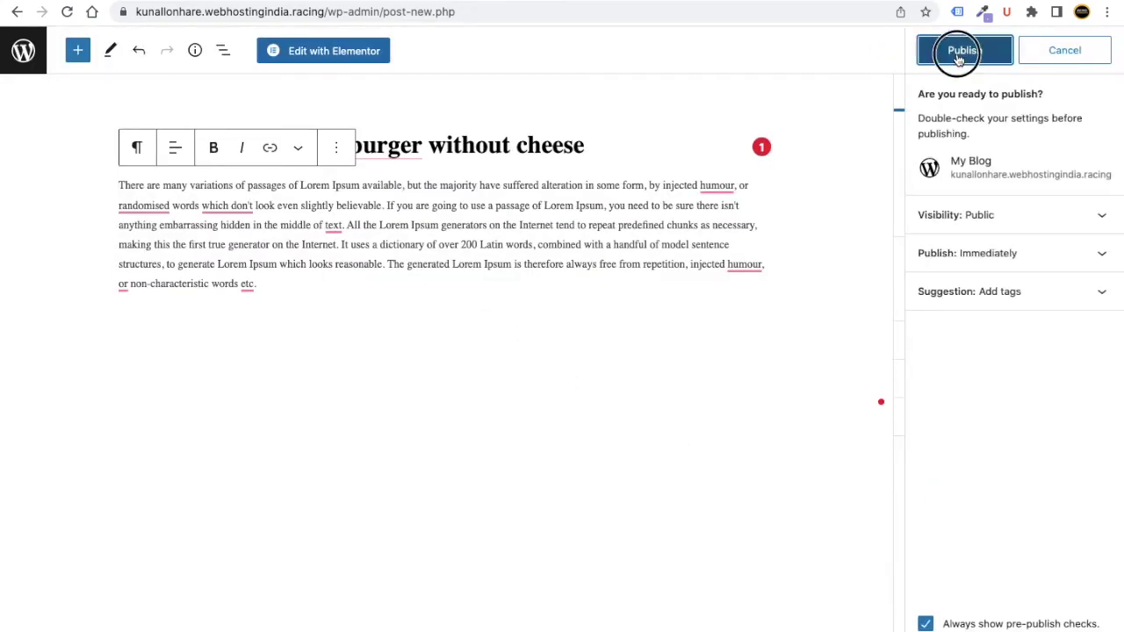
{"action": "left_click", "coordinate": [960, 50]}
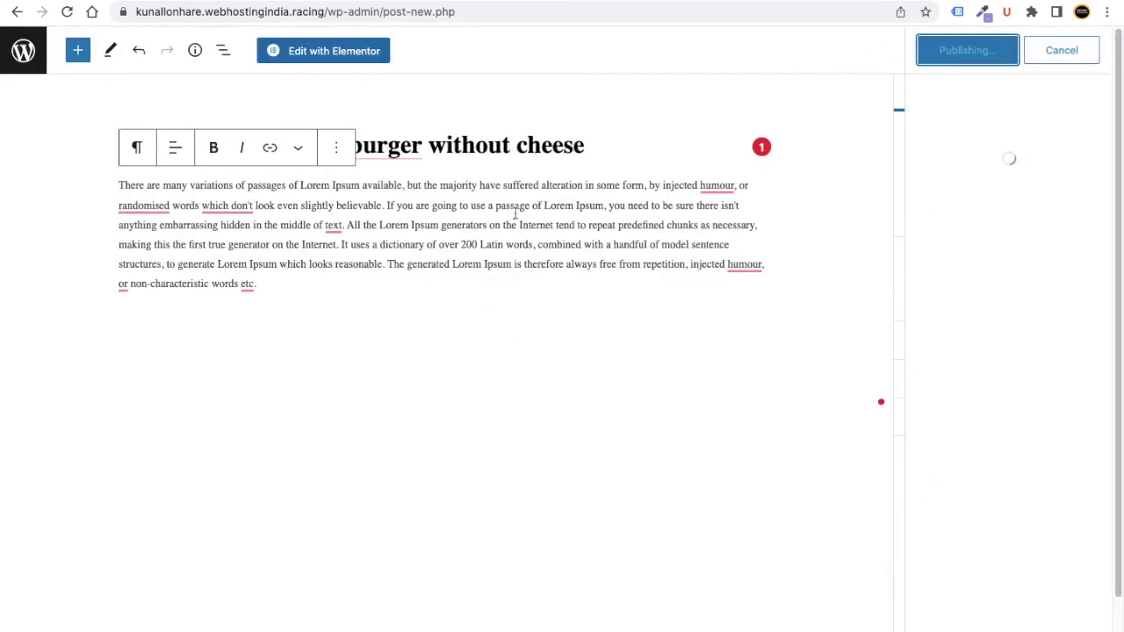
{"action": "left_click", "coordinate": [26, 53]}
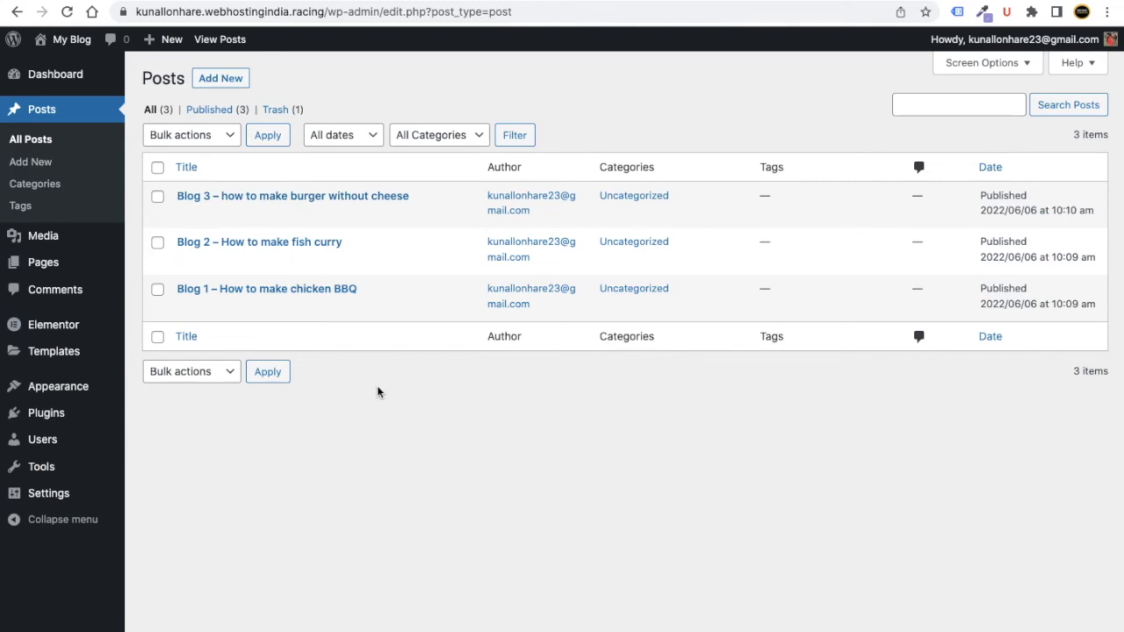
Open the theme customizer in a new browser tab and switch to it.
{"action": "mouse_move", "coordinate": [76, 263]}
{"action": "mouse_move", "coordinate": [80, 394]}
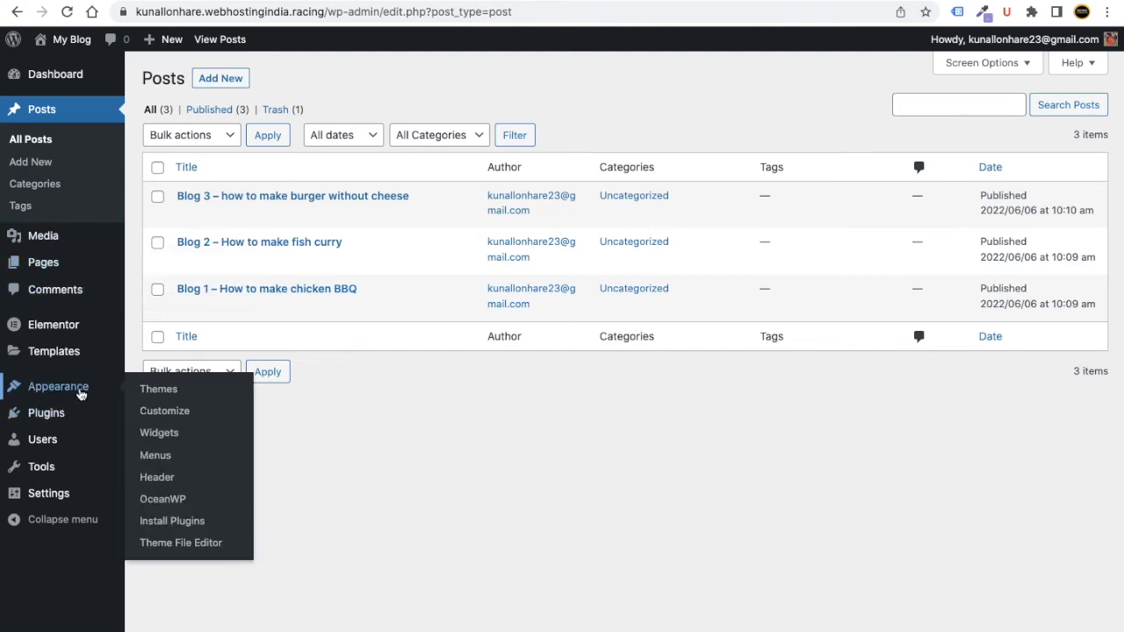
{"action": "right_click", "coordinate": [151, 416]}
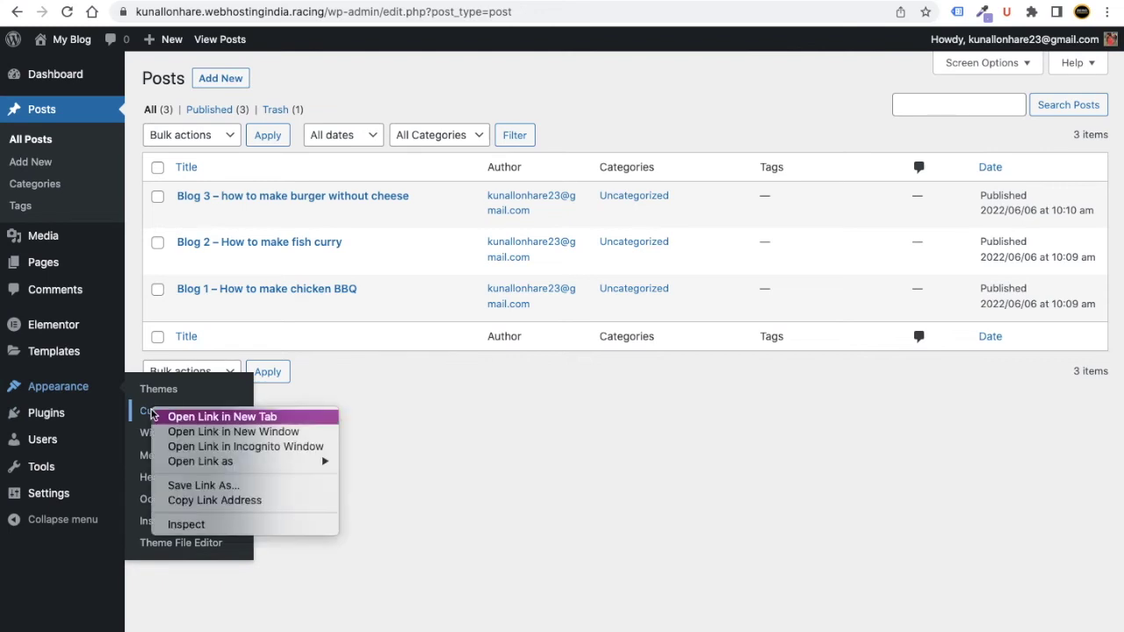
{"action": "left_click", "coordinate": [162, 416]}
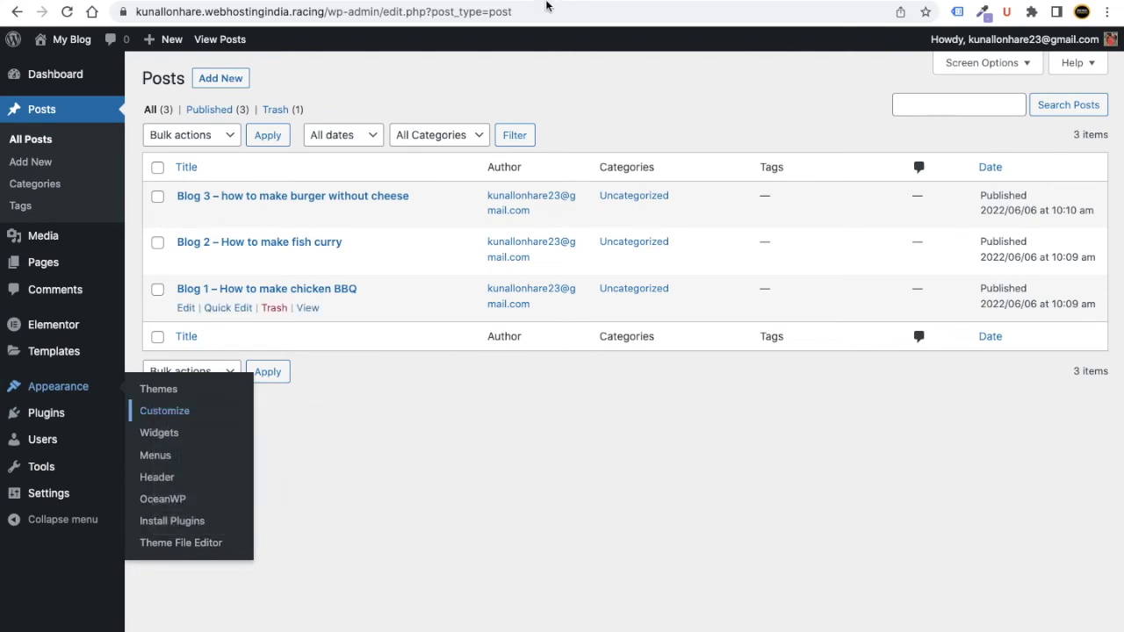
{"action": "key", "text": "ctrl+Tab"}
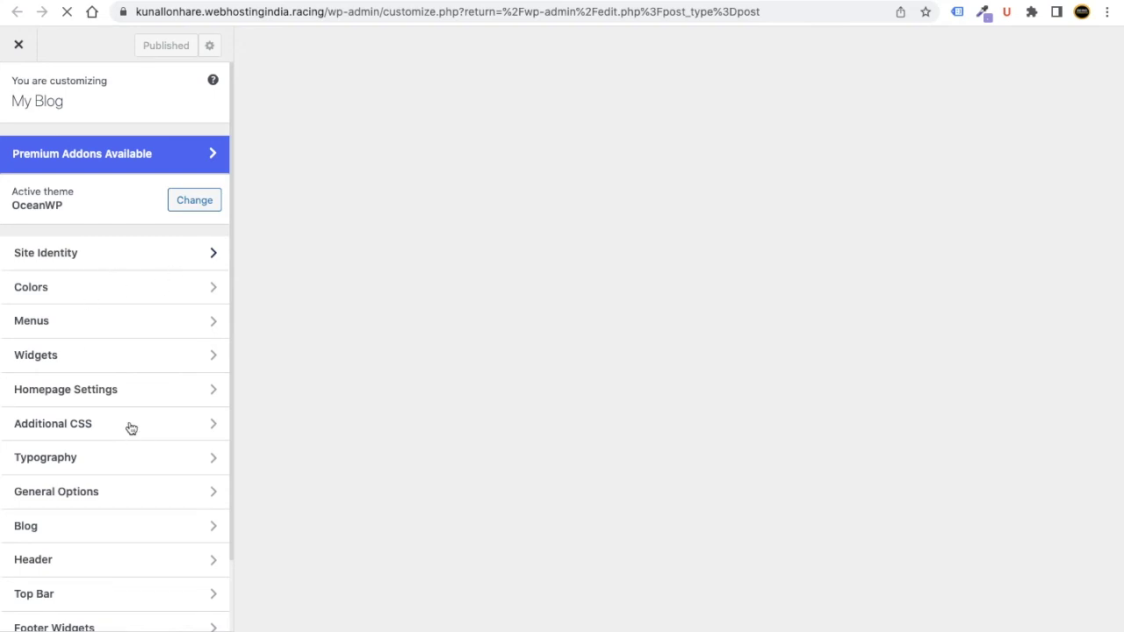
Upload BC-Logo.png from the BC folder on the Desktop for the site icon in the Site Identity settings.
{"action": "left_click", "coordinate": [89, 255]}
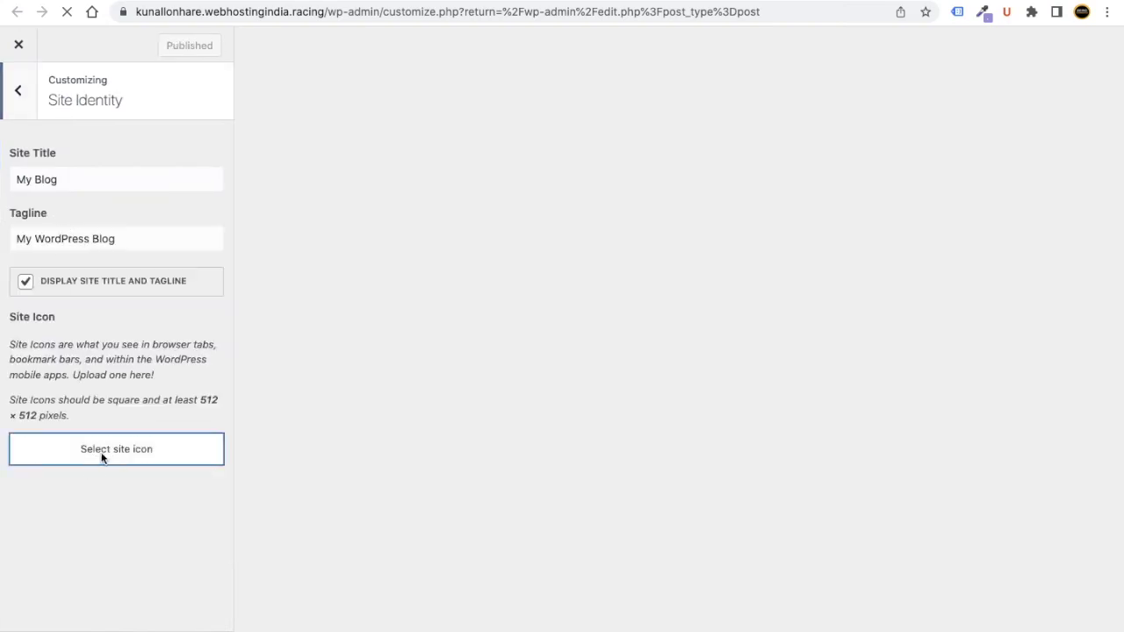
{"action": "left_click", "coordinate": [101, 457]}
{"action": "left_click", "coordinate": [91, 111]}
{"action": "left_click", "coordinate": [547, 344]}
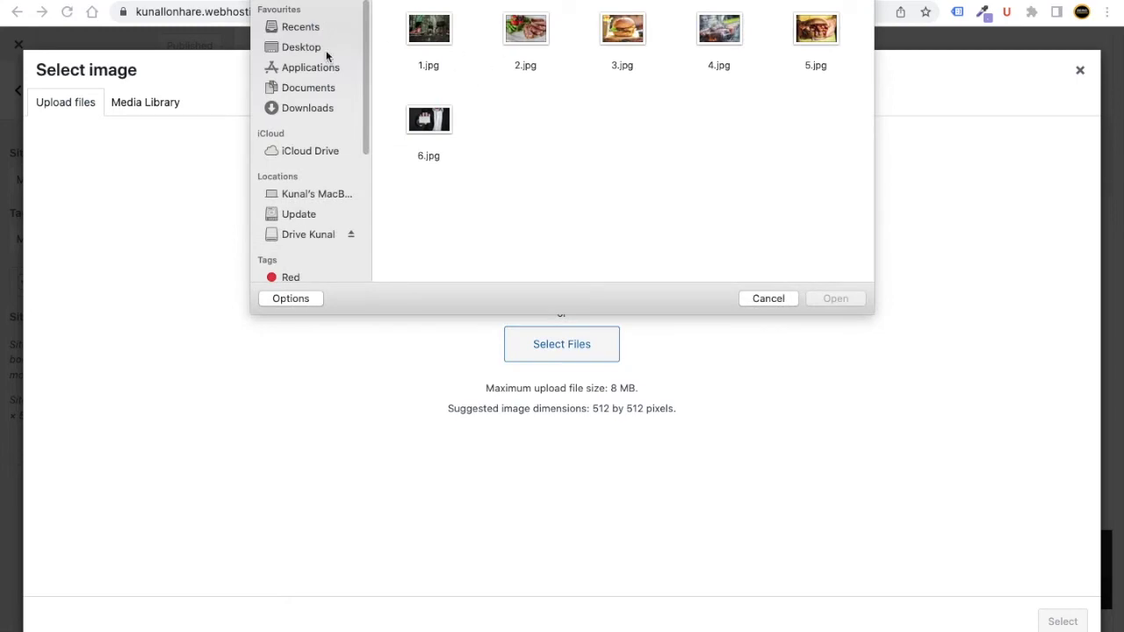
{"action": "left_click", "coordinate": [318, 50]}
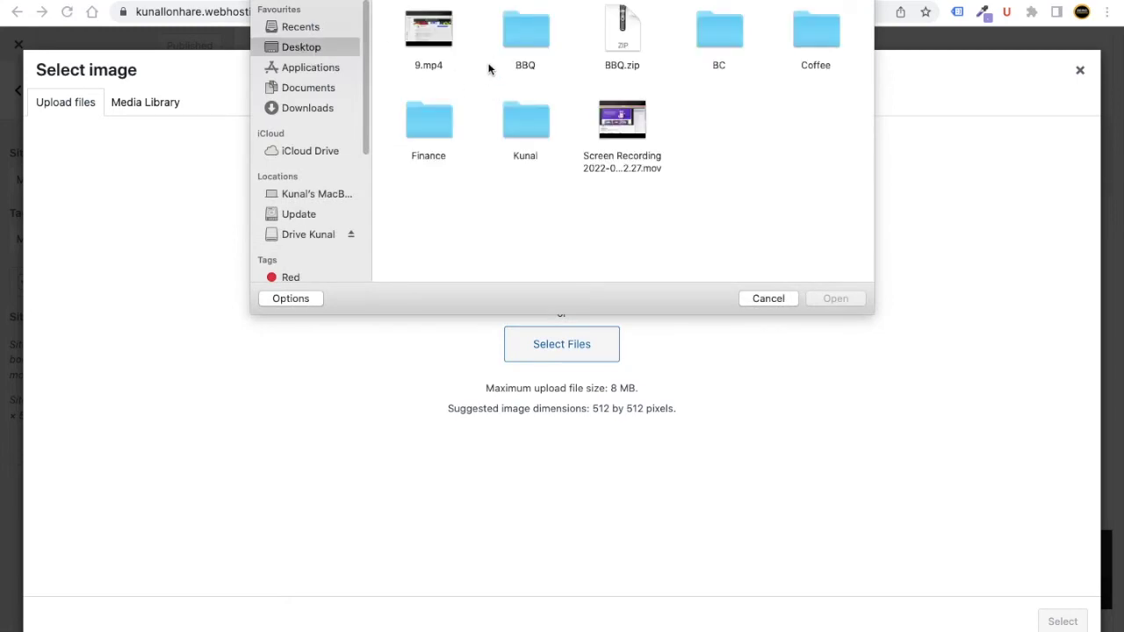
{"action": "double_click", "coordinate": [736, 35]}
{"action": "double_click", "coordinate": [640, 39]}
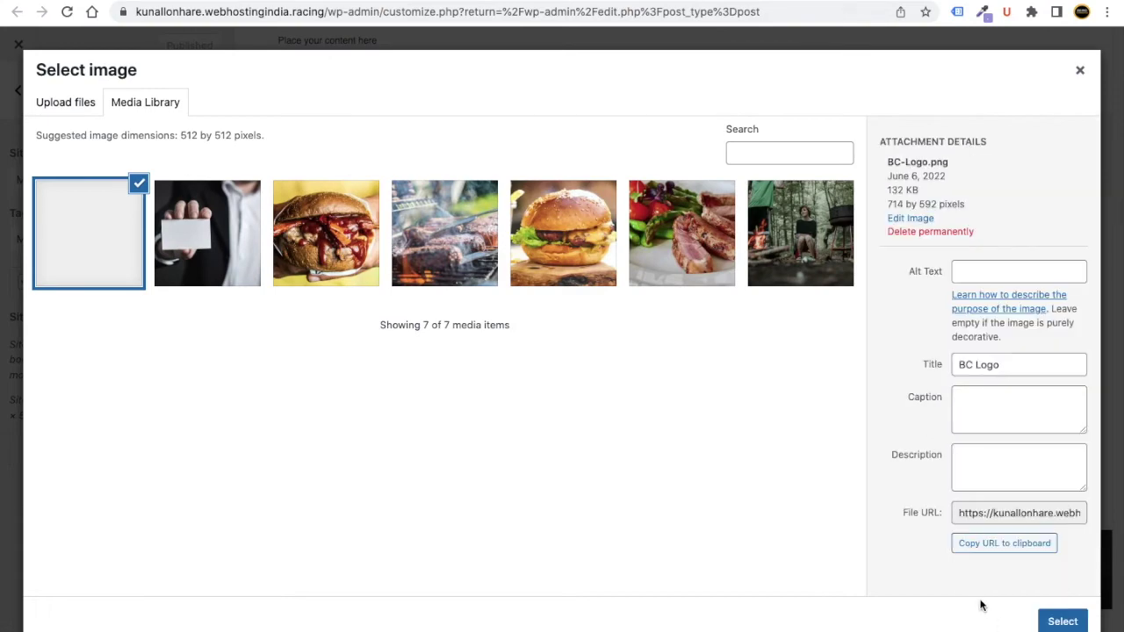
Crop the uploaded logo to the suggested square as the site icon, publish the change, and leave Site Identity.
{"action": "left_click", "coordinate": [1063, 622]}
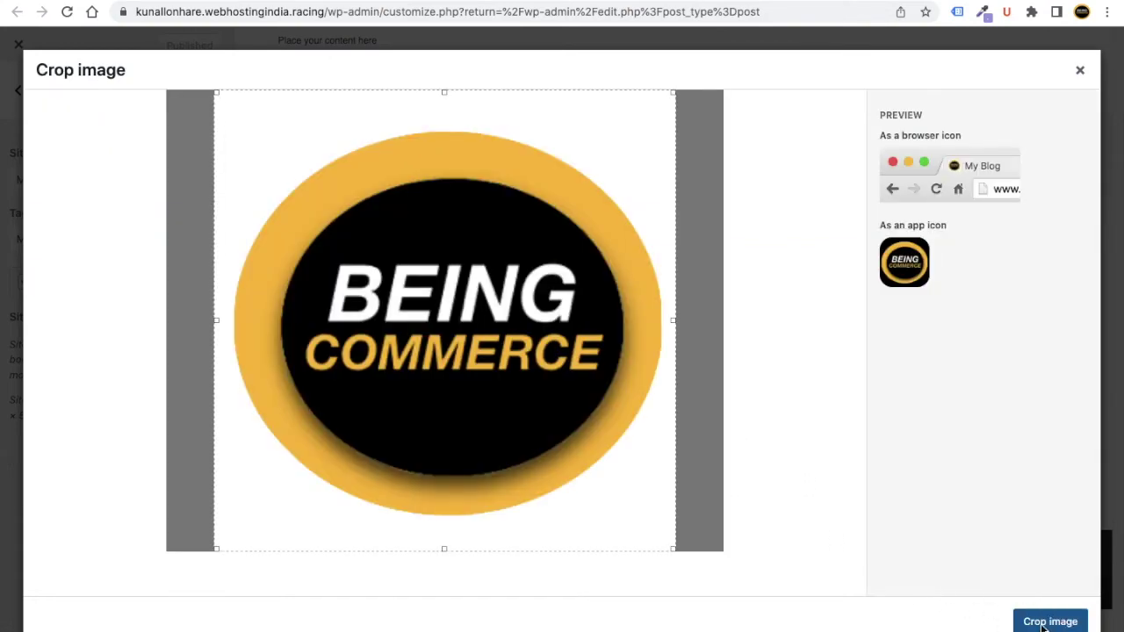
{"action": "left_click", "coordinate": [1045, 623]}
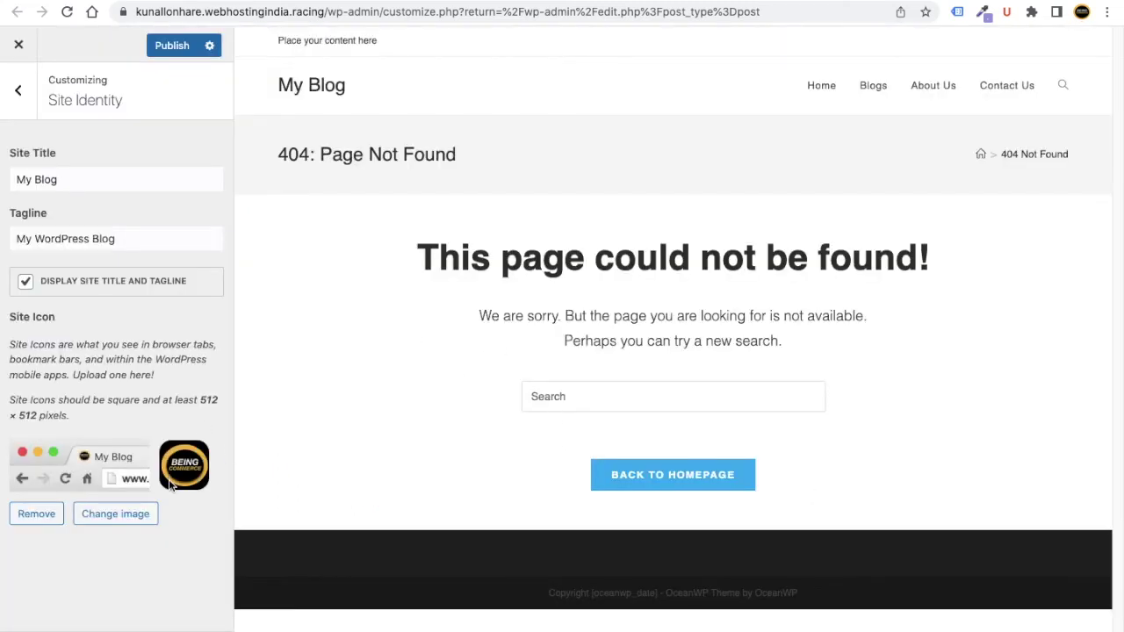
{"action": "left_click", "coordinate": [169, 47]}
{"action": "left_click", "coordinate": [25, 104]}
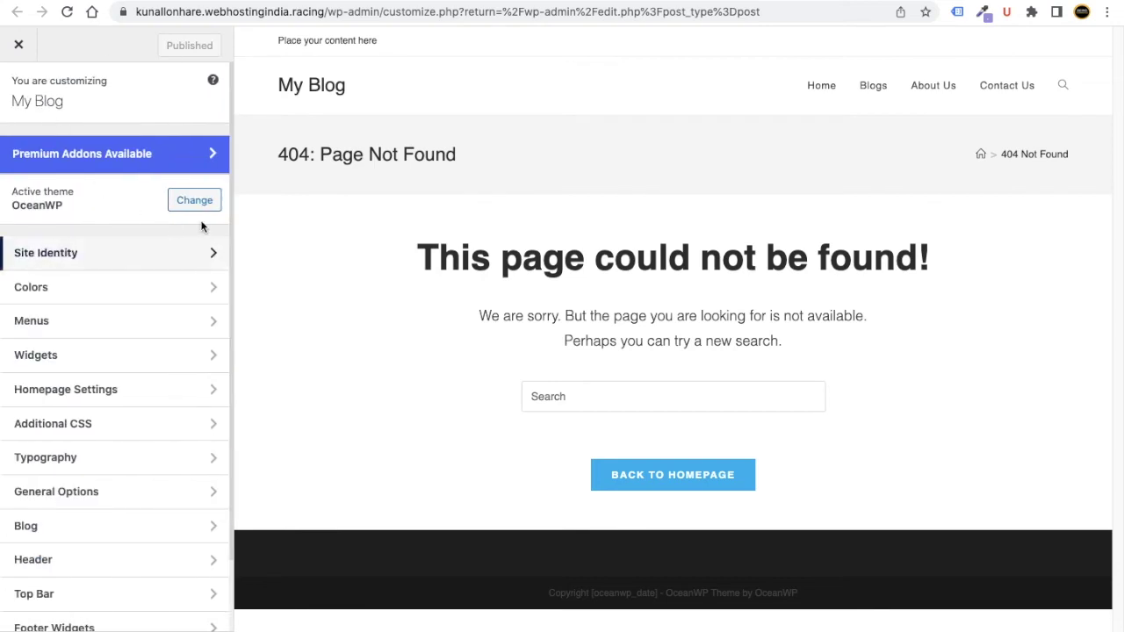
Set the theme's primary color to red #e03411 in General Styling, publish the change, and return to General Options.
{"action": "scroll", "coordinate": [132, 404], "scroll_direction": "down", "scroll_amount": 2}
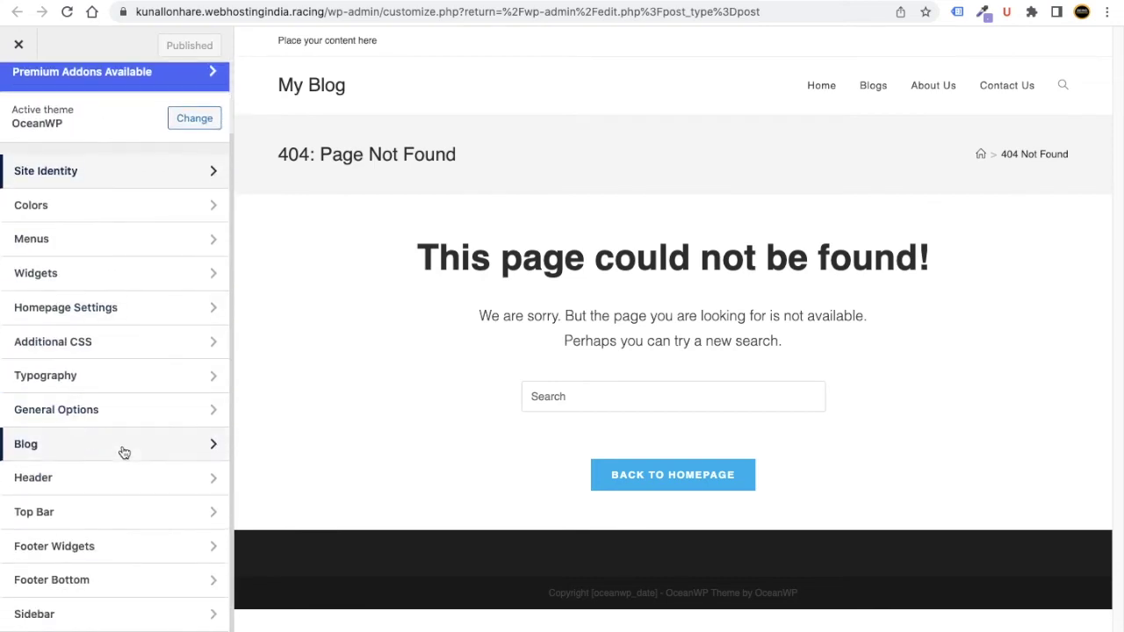
{"action": "left_click", "coordinate": [125, 406]}
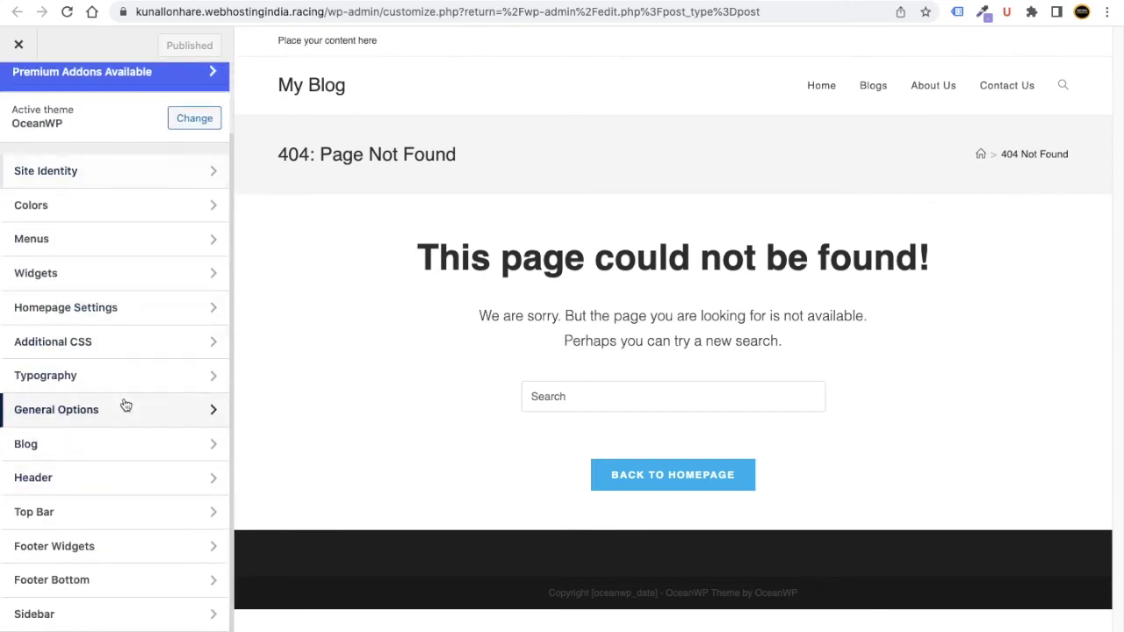
{"action": "left_click", "coordinate": [106, 148]}
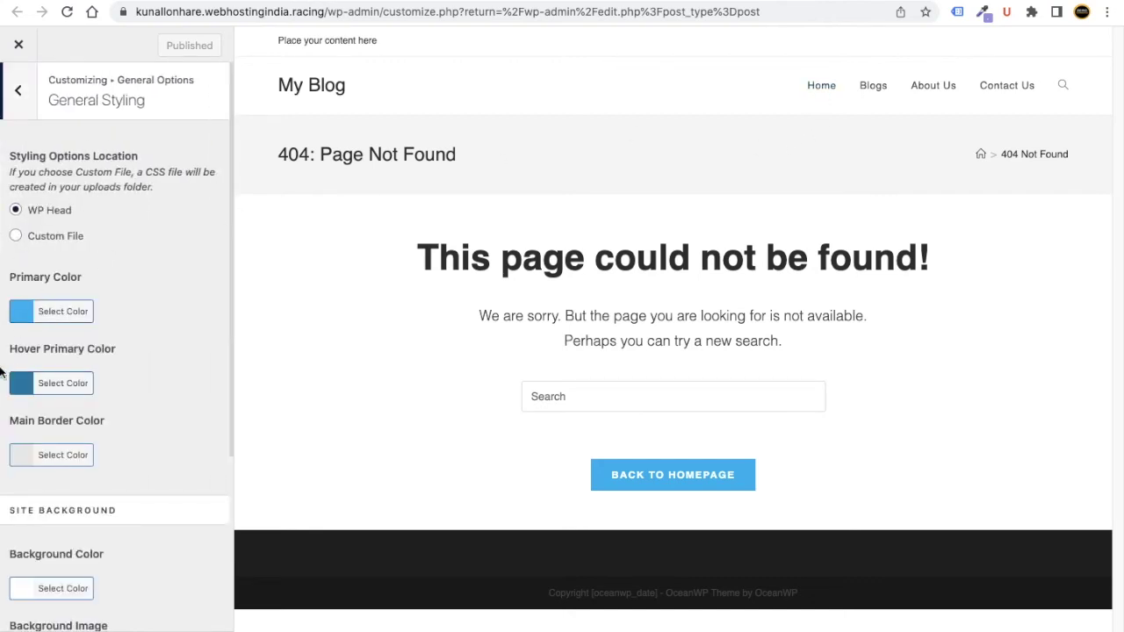
{"action": "left_click", "coordinate": [23, 313]}
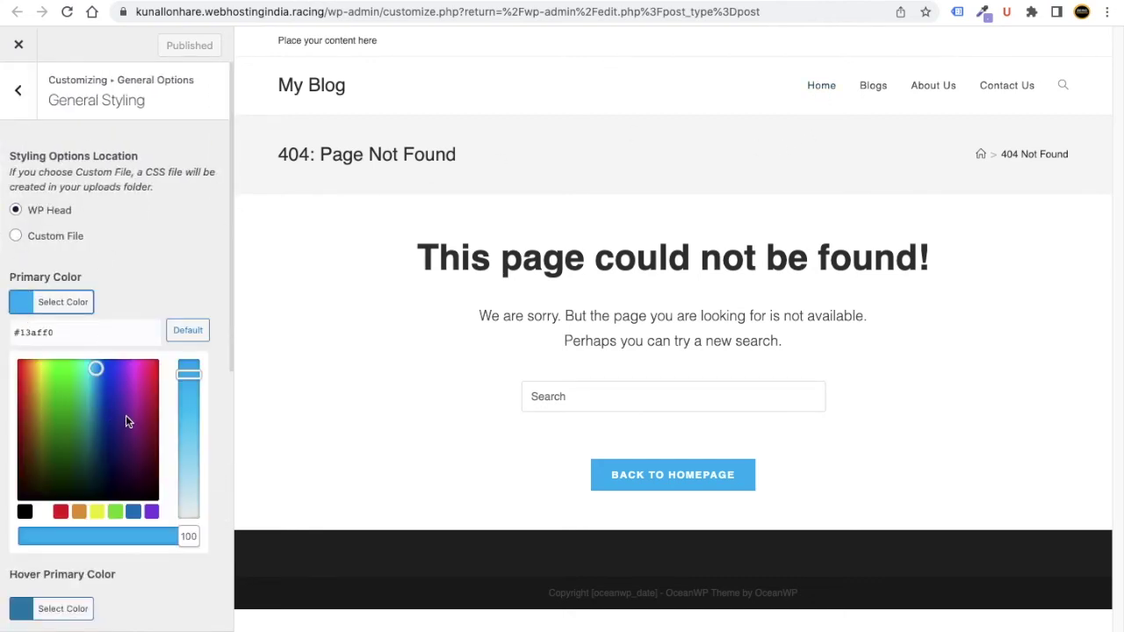
{"action": "left_click", "coordinate": [133, 378]}
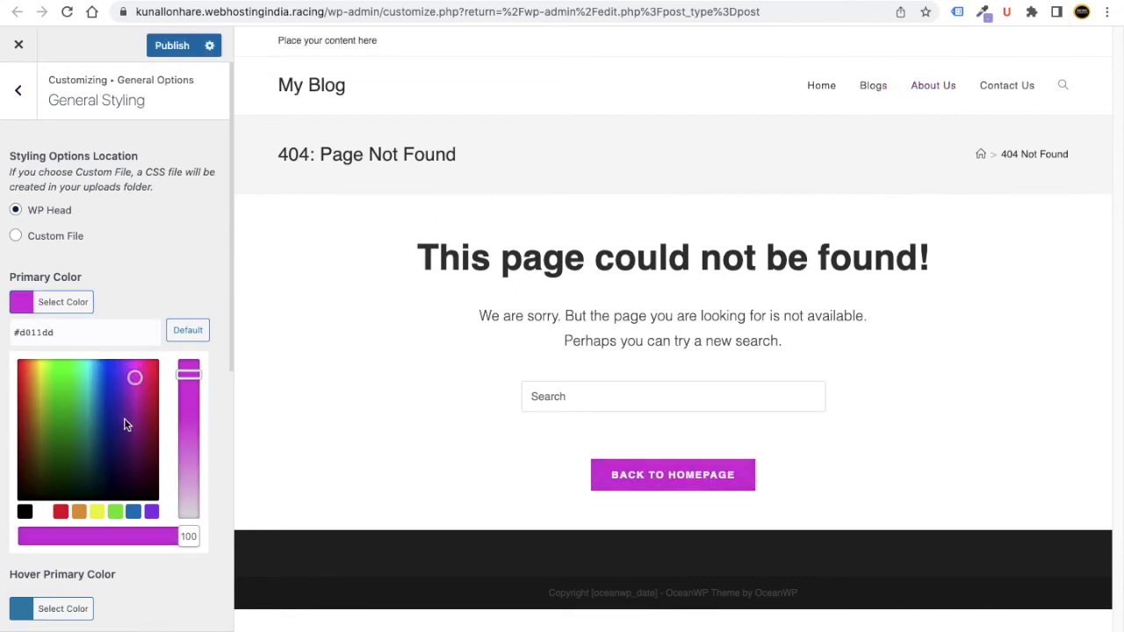
{"action": "left_click_drag", "start_coordinate": [134, 376], "coordinate": [22, 376]}
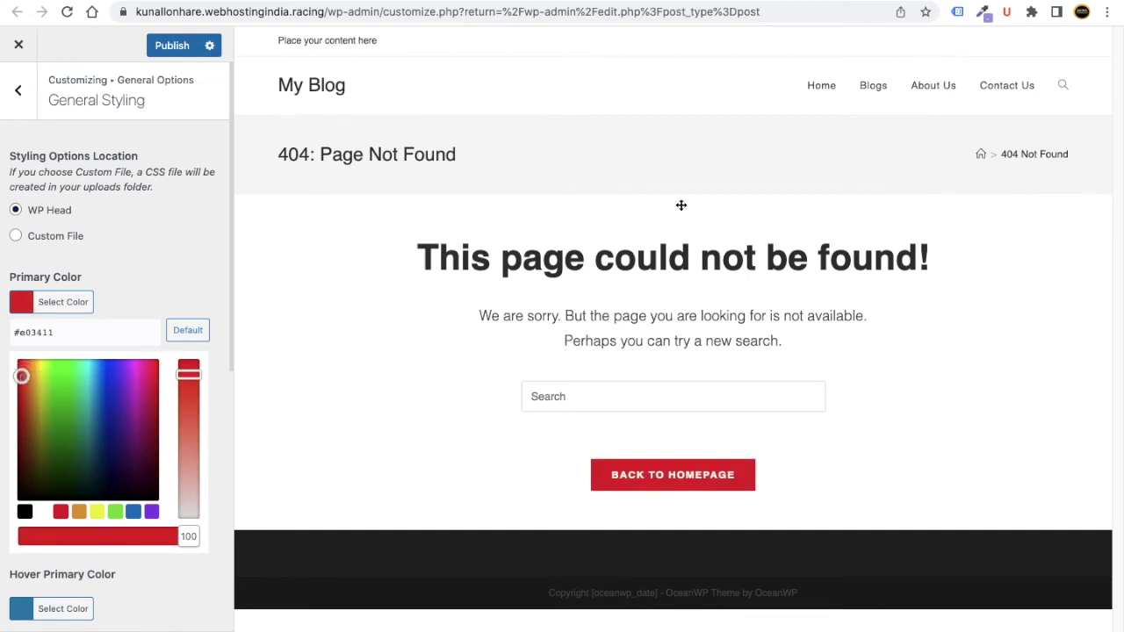
{"action": "left_click", "coordinate": [171, 208]}
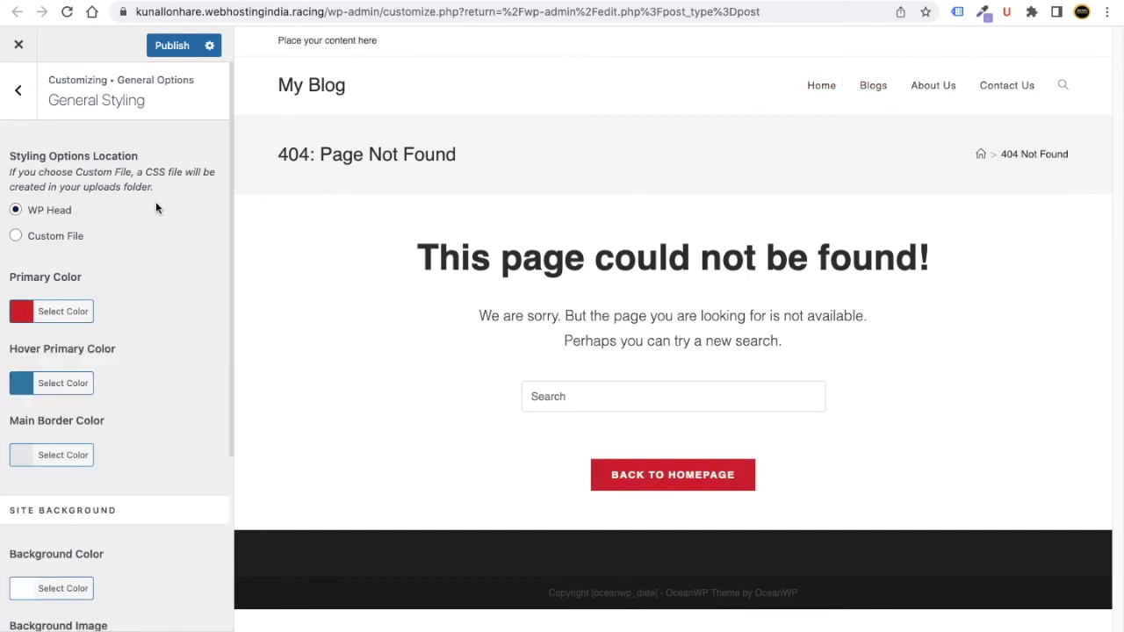
{"action": "left_click", "coordinate": [172, 45]}
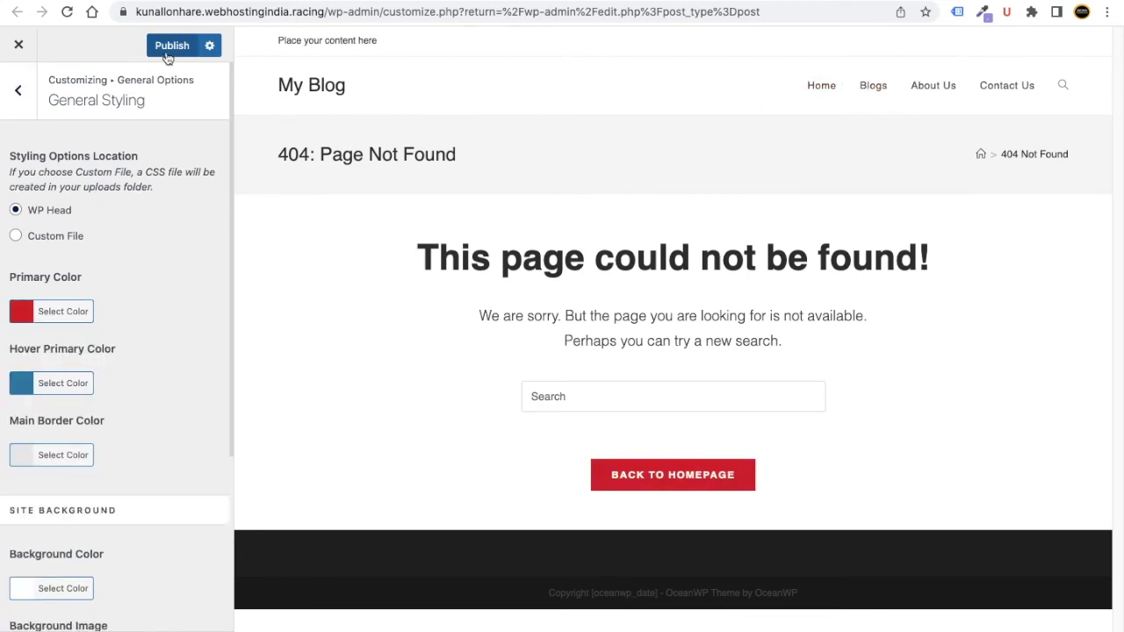
{"action": "left_click", "coordinate": [18, 89]}
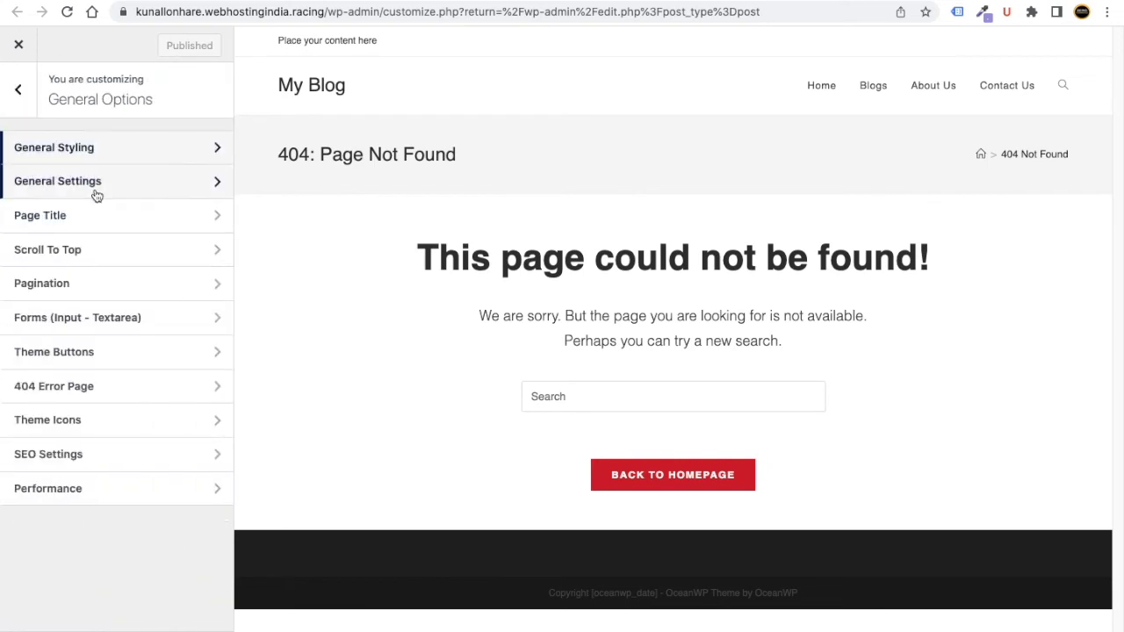
Set the Page Title visibility to Hide On All Devices, publish the change, and return to the main customizer list.
{"action": "left_click", "coordinate": [105, 216]}
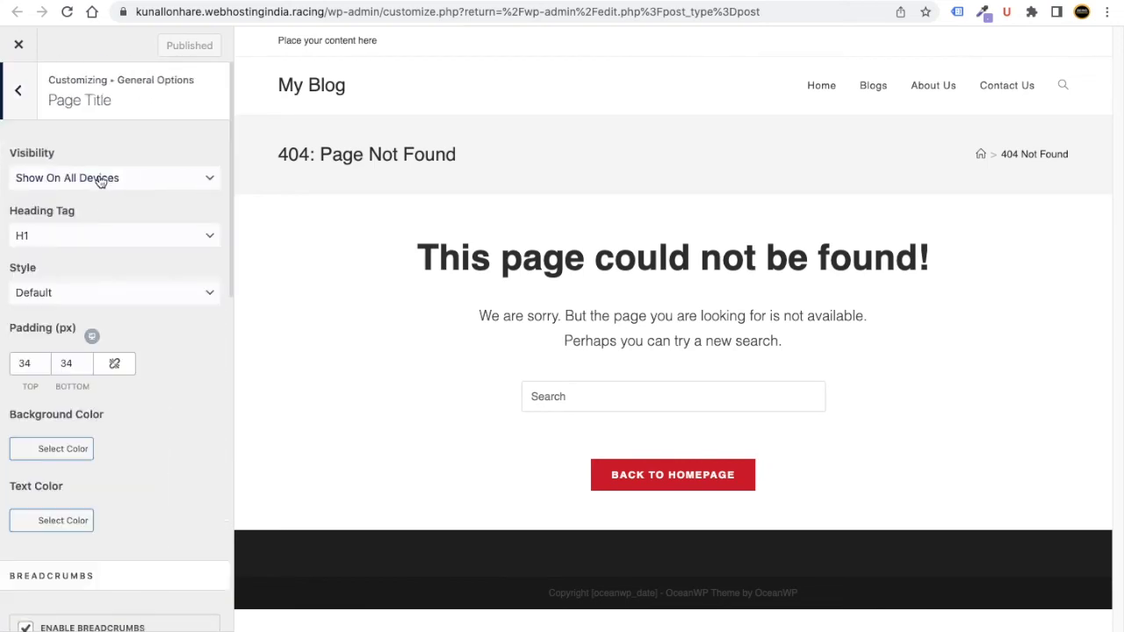
{"action": "left_click", "coordinate": [115, 177]}
{"action": "left_click", "coordinate": [98, 237]}
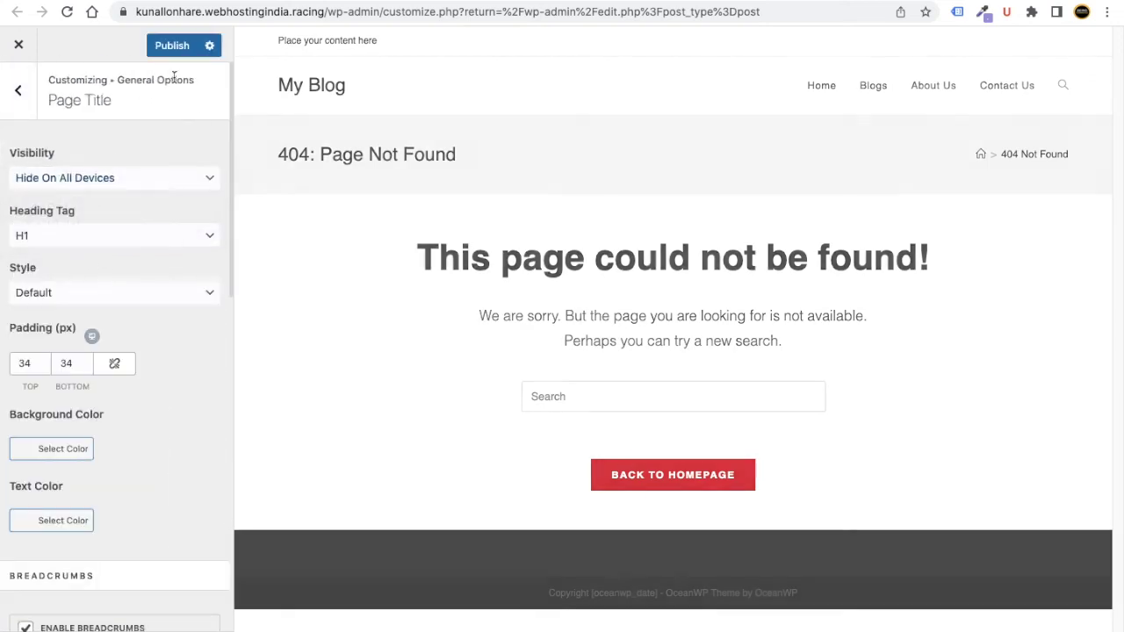
{"action": "left_click", "coordinate": [169, 49]}
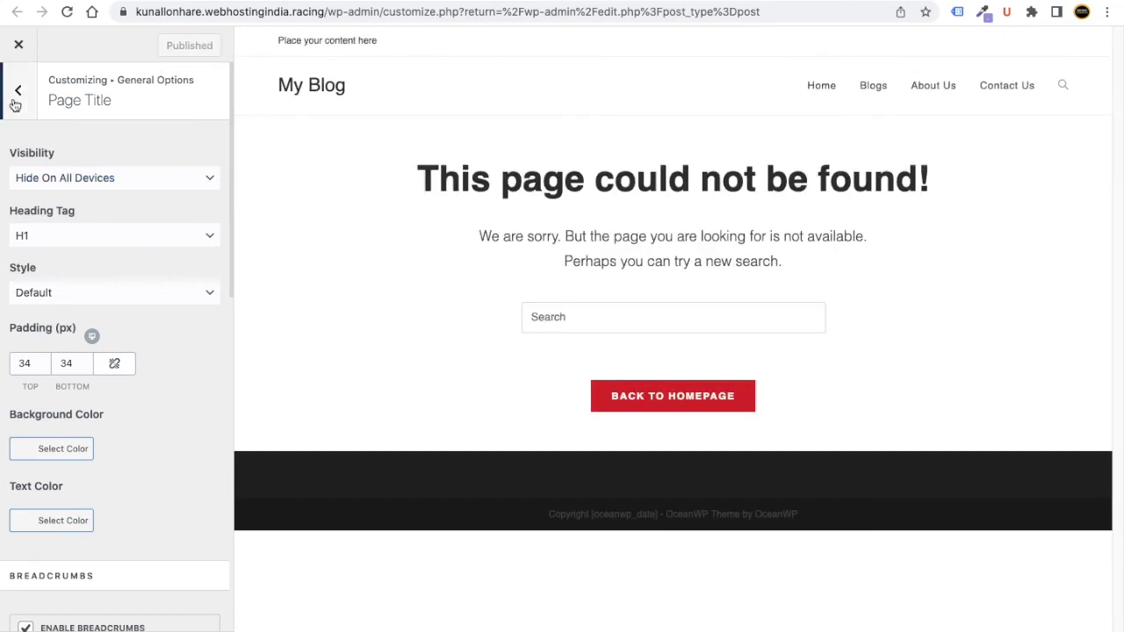
{"action": "left_click", "coordinate": [17, 91]}
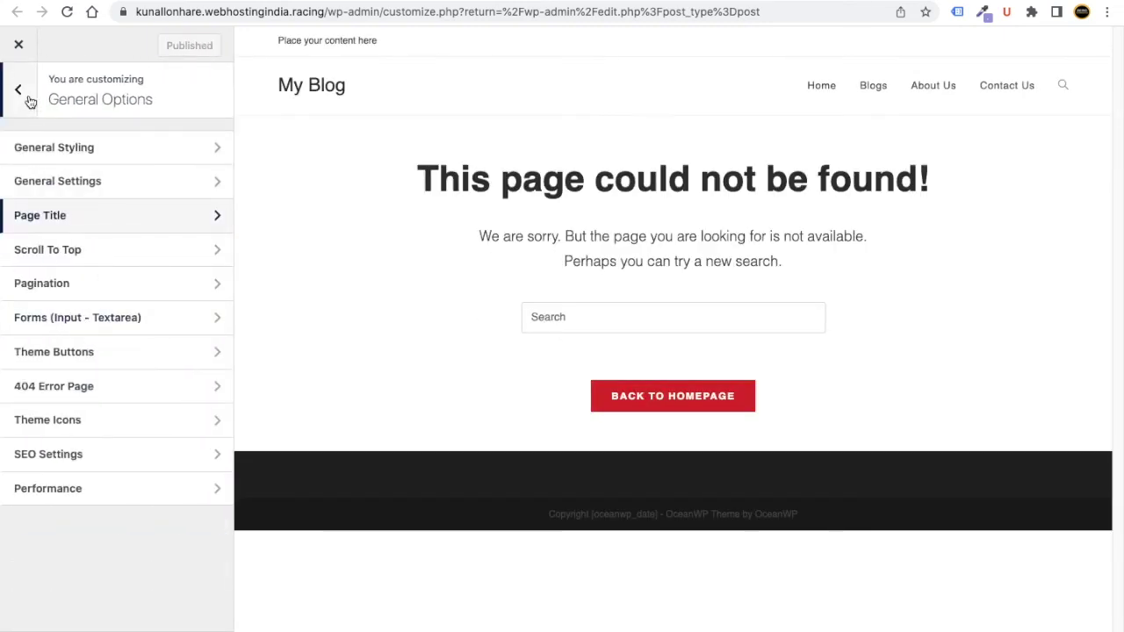
{"action": "left_click", "coordinate": [19, 91]}
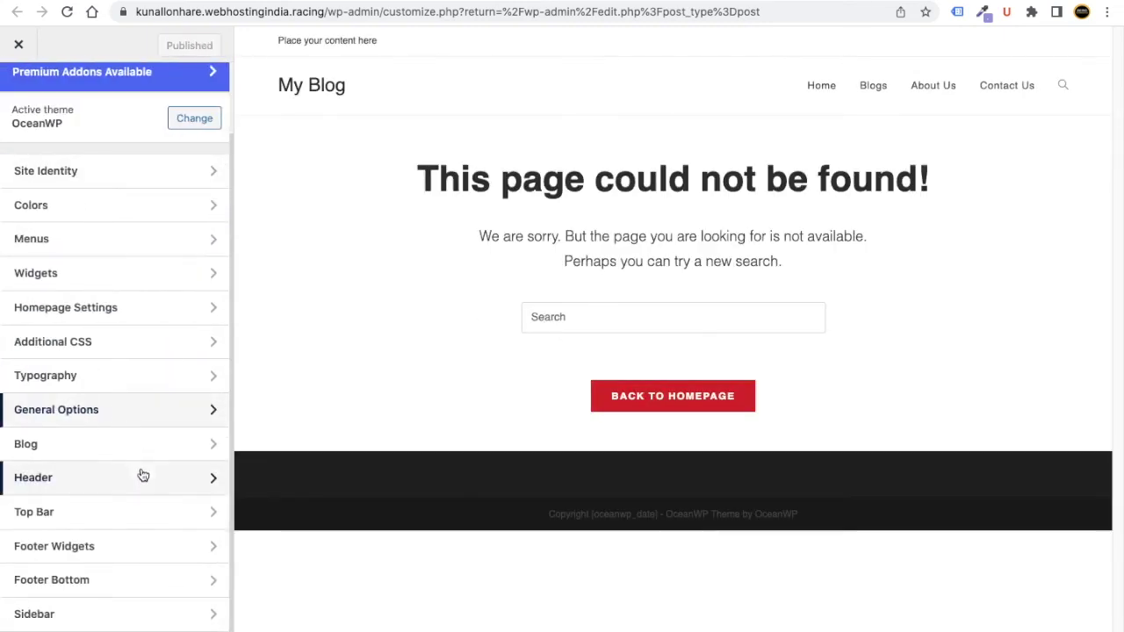
Disable the top bar in its General settings, publish the change, and return to the main customizer list.
{"action": "left_click", "coordinate": [109, 514]}
{"action": "left_click", "coordinate": [101, 156]}
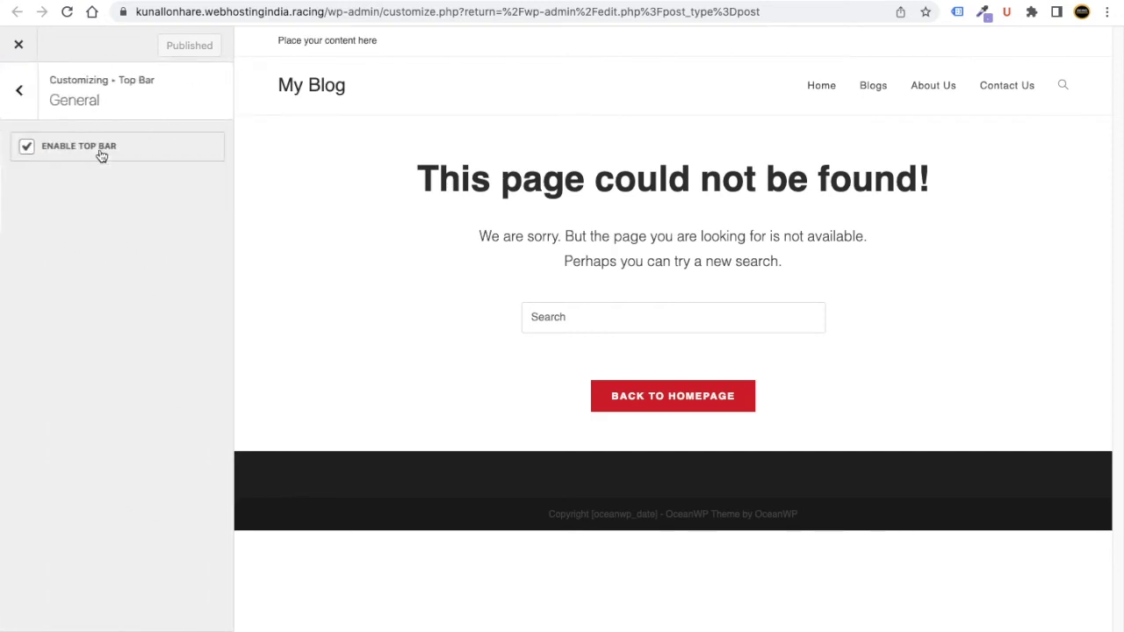
{"action": "left_click", "coordinate": [25, 148]}
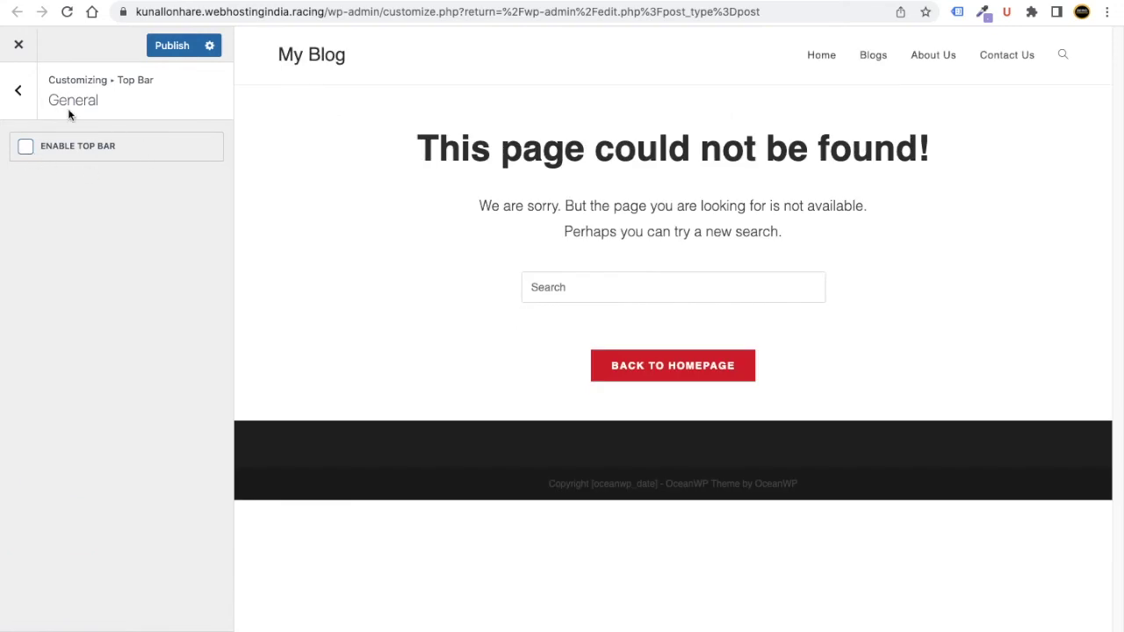
{"action": "left_click", "coordinate": [175, 47]}
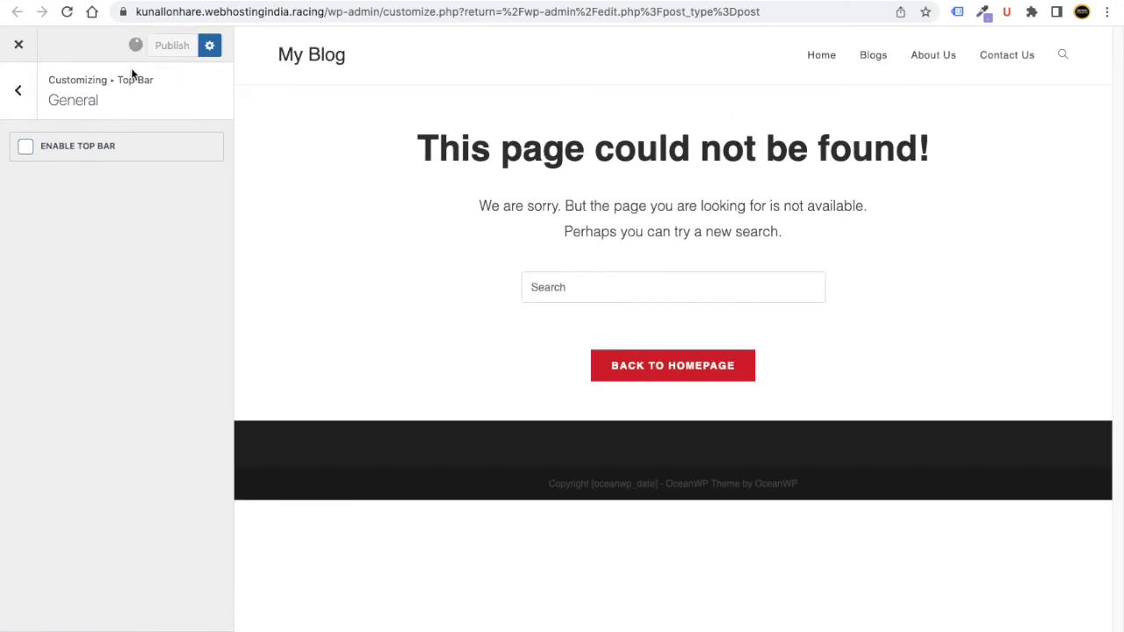
{"action": "left_click", "coordinate": [18, 93]}
{"action": "left_click", "coordinate": [18, 113]}
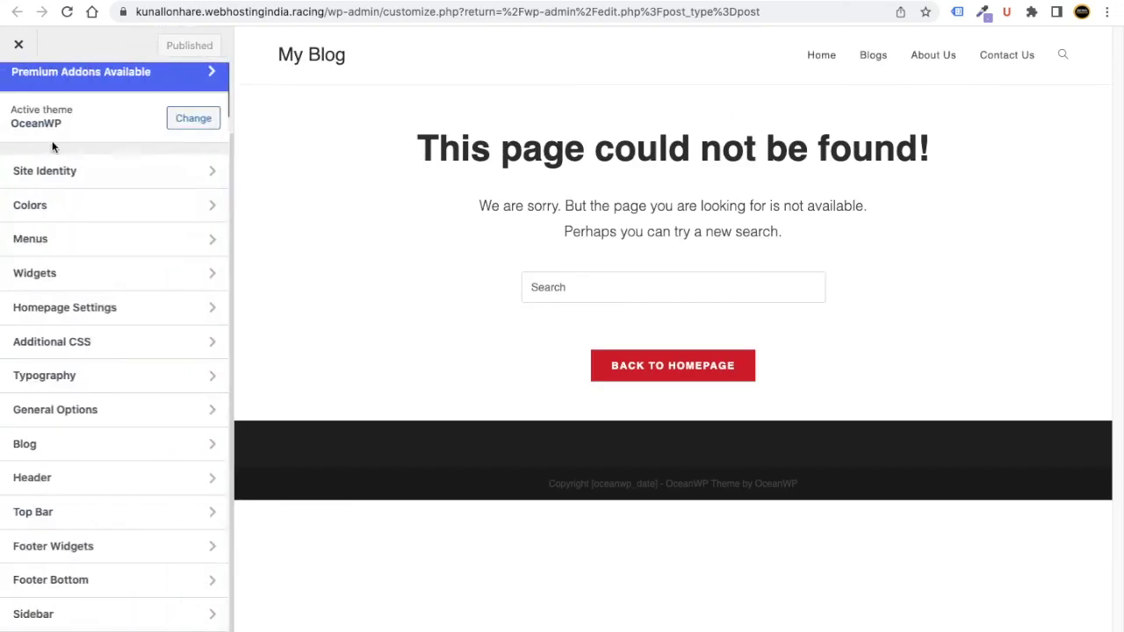
Set the first Being Commerce image in the media library as the header logo, without cropping it.
{"action": "left_click", "coordinate": [117, 479]}
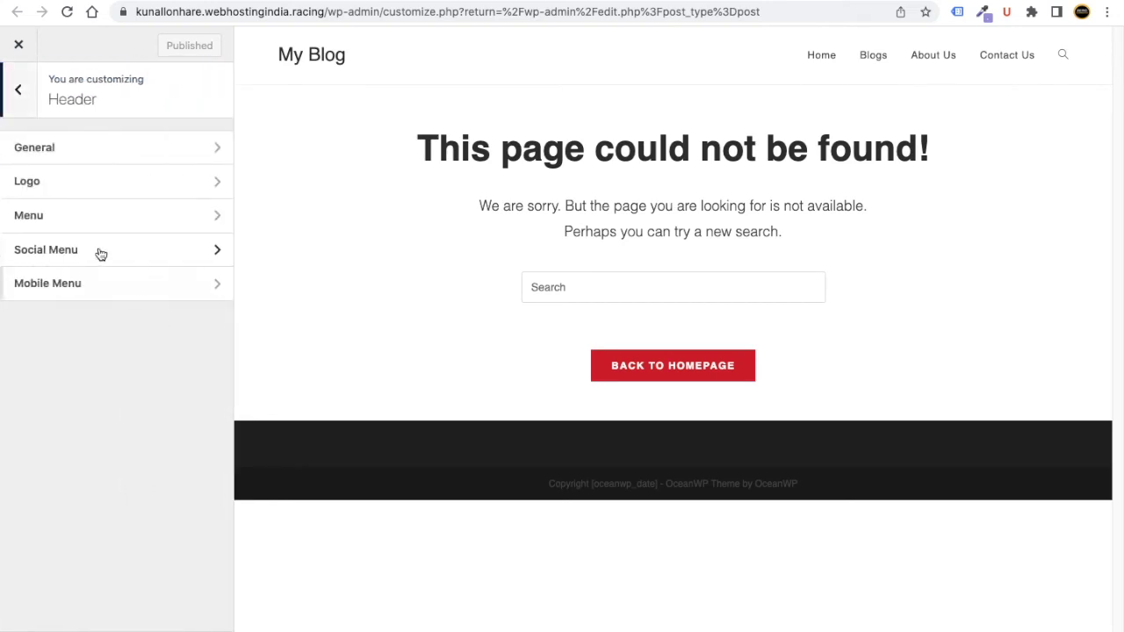
{"action": "left_click", "coordinate": [60, 183]}
{"action": "left_click", "coordinate": [76, 192]}
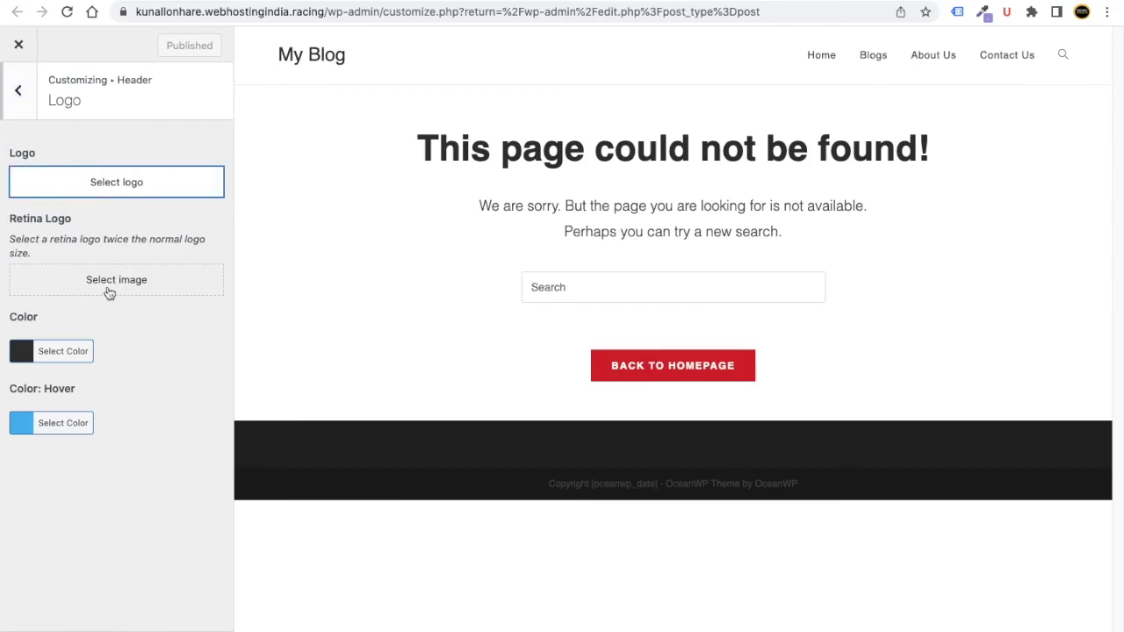
{"action": "left_click", "coordinate": [92, 230]}
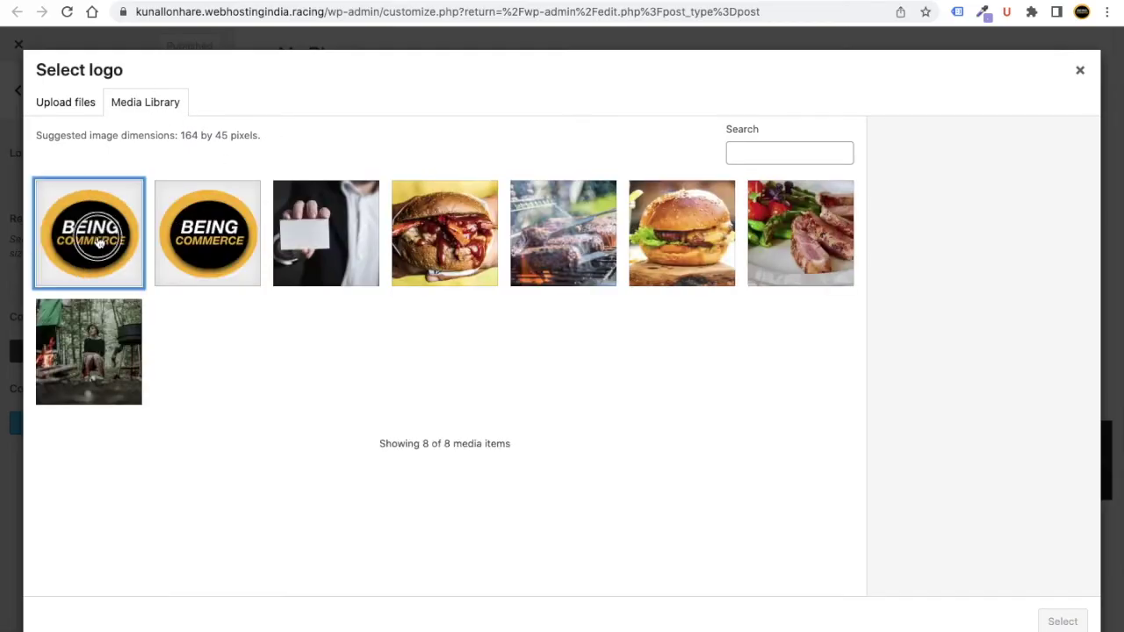
{"action": "left_click", "coordinate": [1062, 621]}
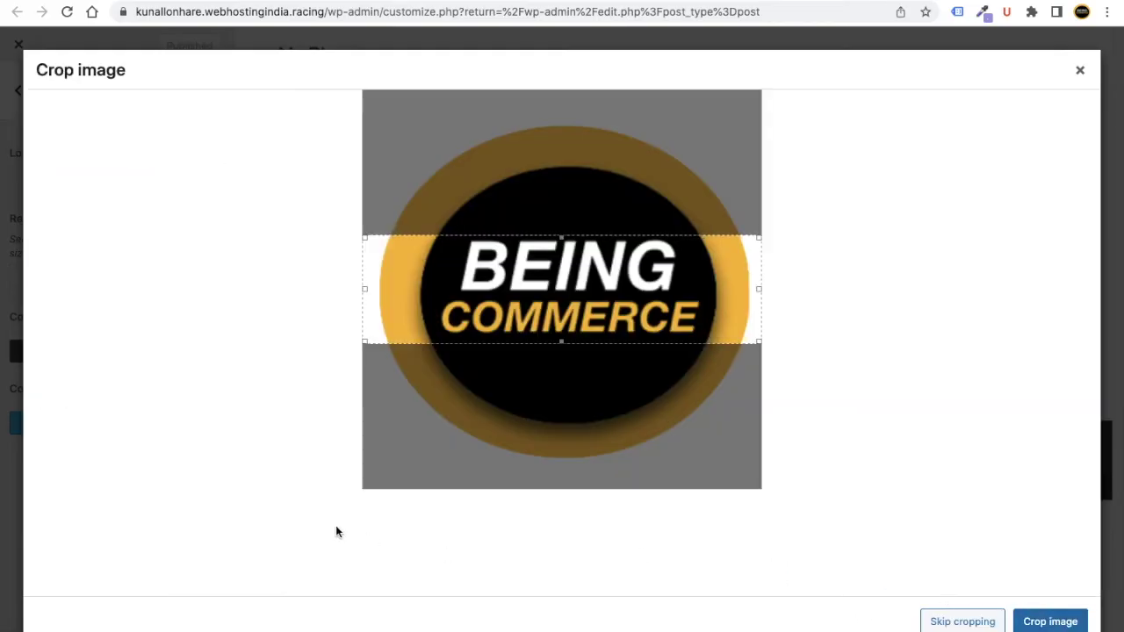
{"action": "left_click", "coordinate": [959, 621]}
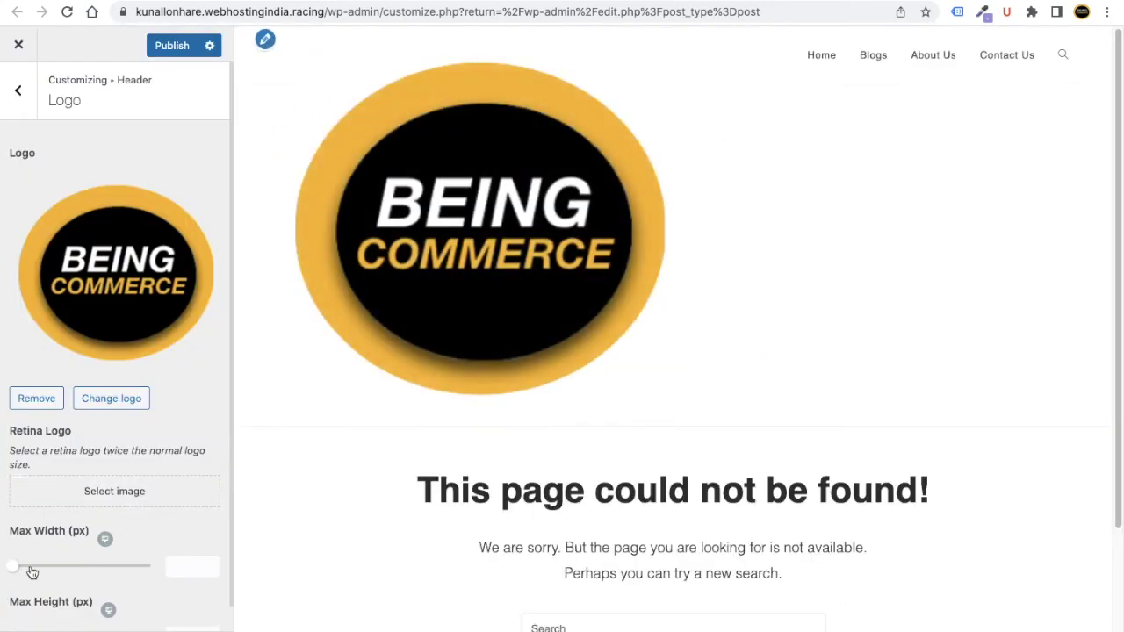
Set the header logo's maximum width to 66 px, publish the change, and leave the Header settings.
{"action": "left_click_drag", "start_coordinate": [15, 571], "coordinate": [30, 573]}
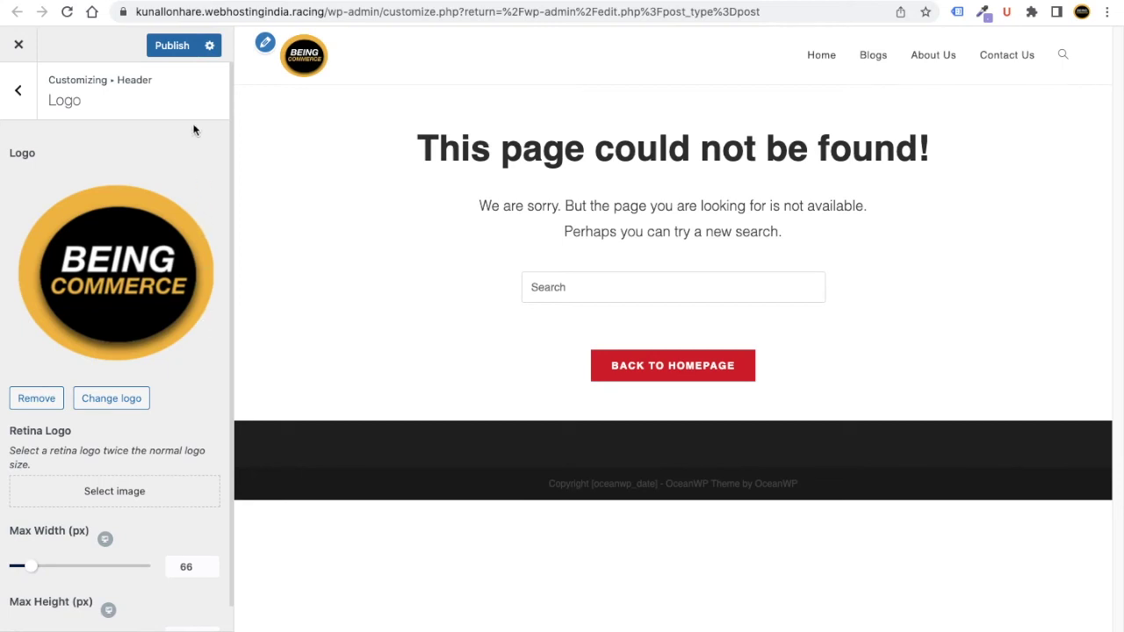
{"action": "left_click", "coordinate": [172, 47]}
{"action": "left_click", "coordinate": [29, 105]}
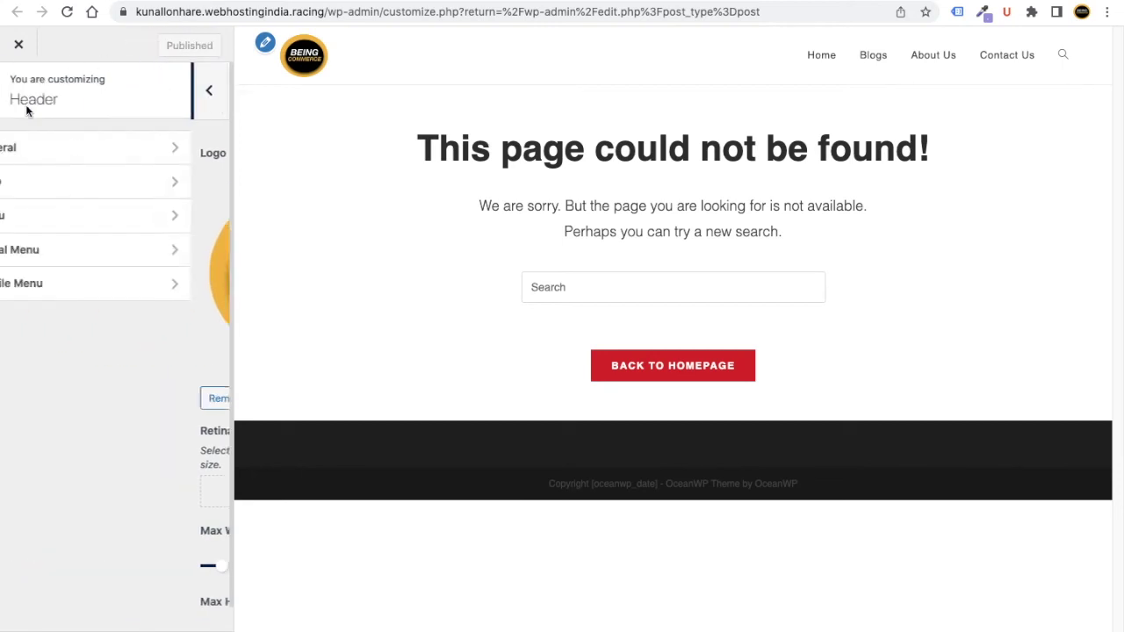
{"action": "left_click", "coordinate": [17, 101]}
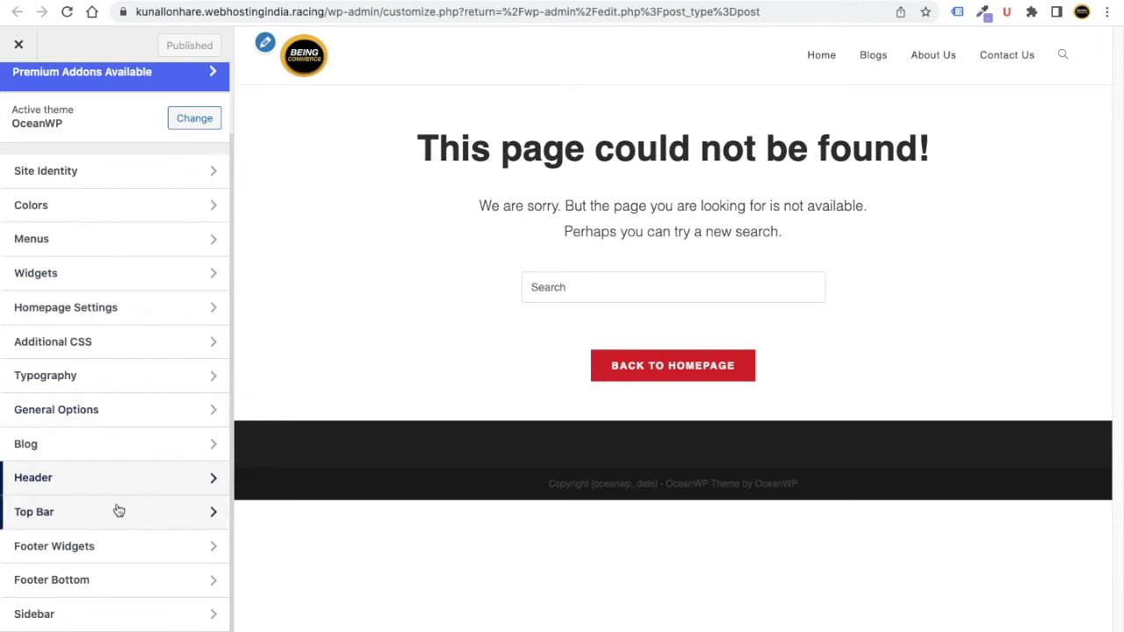
Choose the single-column layout without a sidebar for Blog Entries, publish the change, and return to the Blog settings.
{"action": "left_click", "coordinate": [113, 445]}
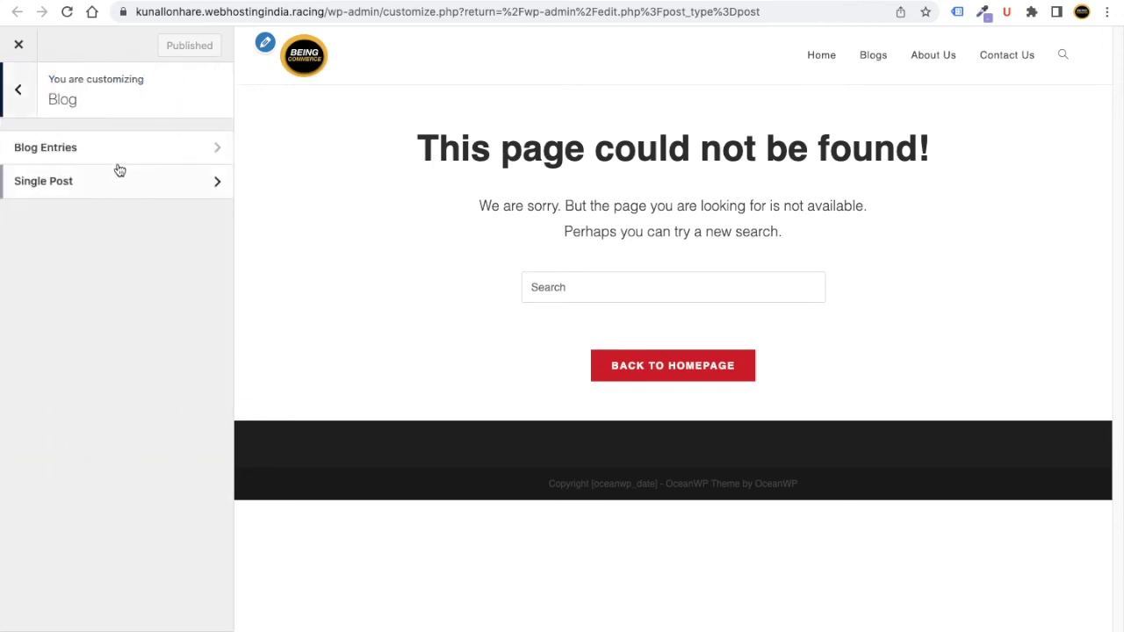
{"action": "left_click", "coordinate": [95, 143]}
{"action": "left_click", "coordinate": [193, 207]}
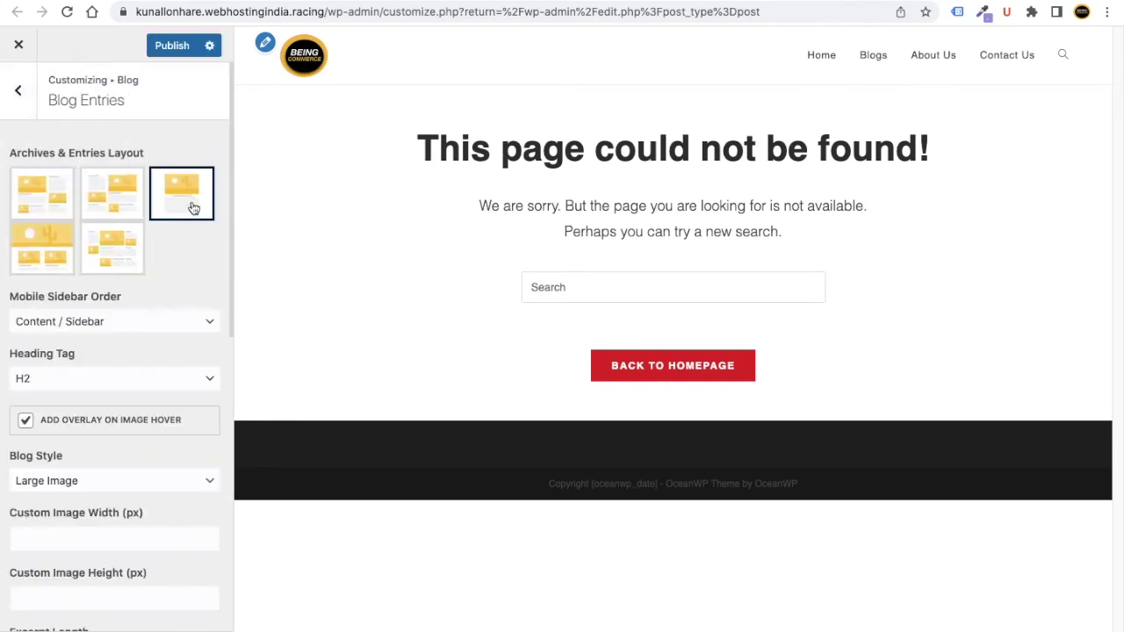
{"action": "left_click", "coordinate": [148, 42]}
{"action": "left_click", "coordinate": [29, 98]}
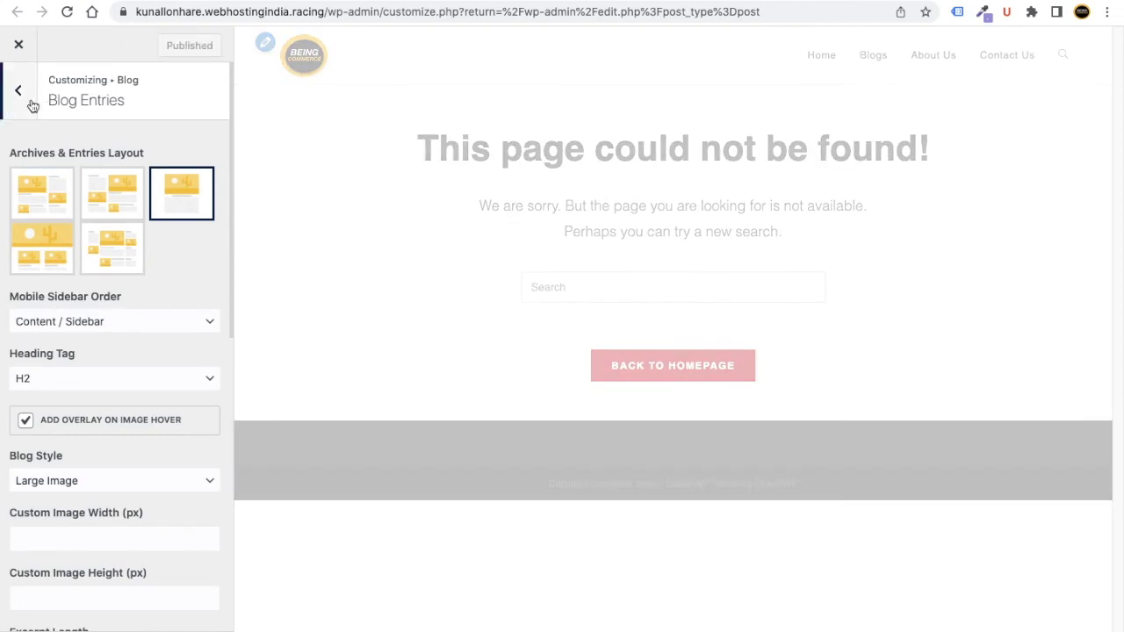
Choose the single-column layout without a sidebar for Single Post and publish the change.
{"action": "left_click", "coordinate": [79, 186]}
{"action": "left_click", "coordinate": [181, 209]}
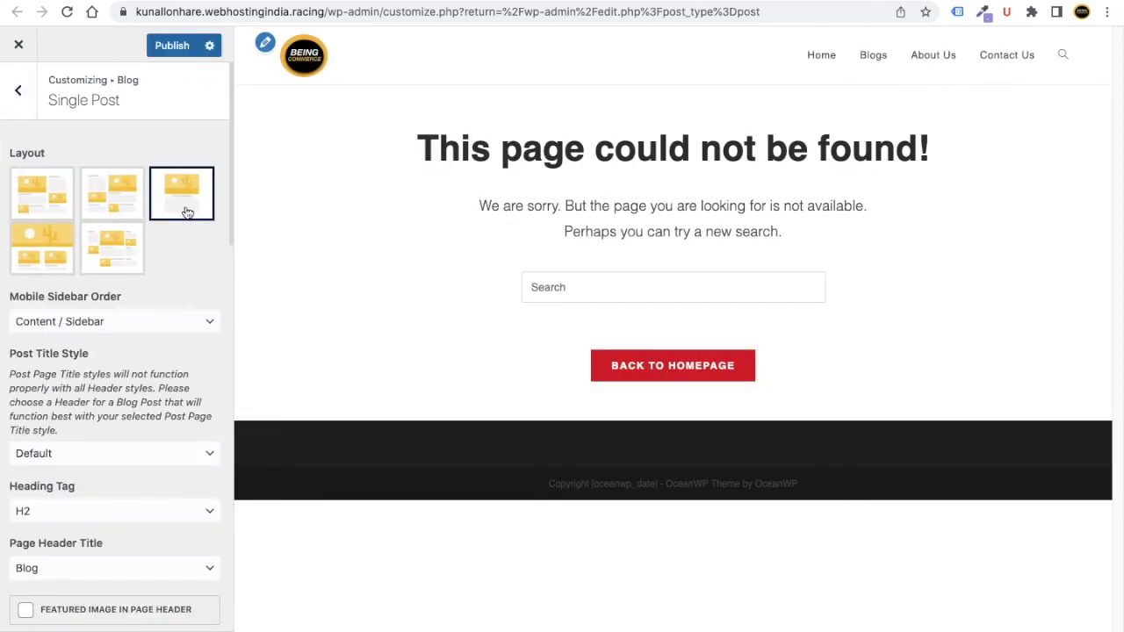
{"action": "left_click", "coordinate": [169, 46]}
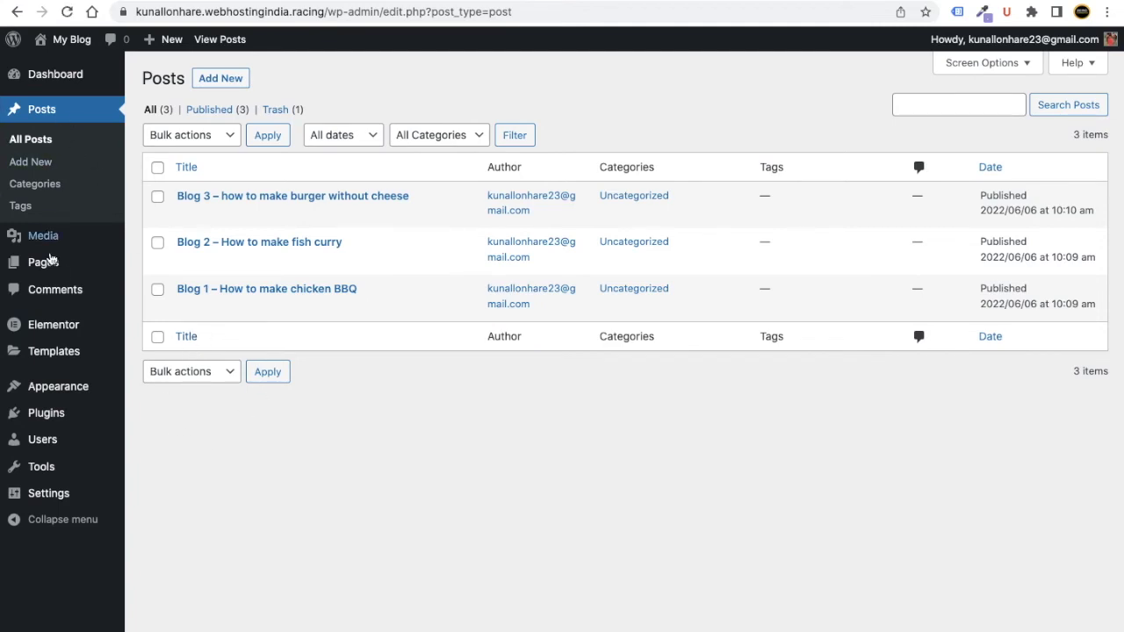
From the list of all pages, open the Home page's editor in a new browser tab and start editing it with Elementor.
{"action": "mouse_move", "coordinate": [64, 266]}
{"action": "left_click", "coordinate": [153, 265]}
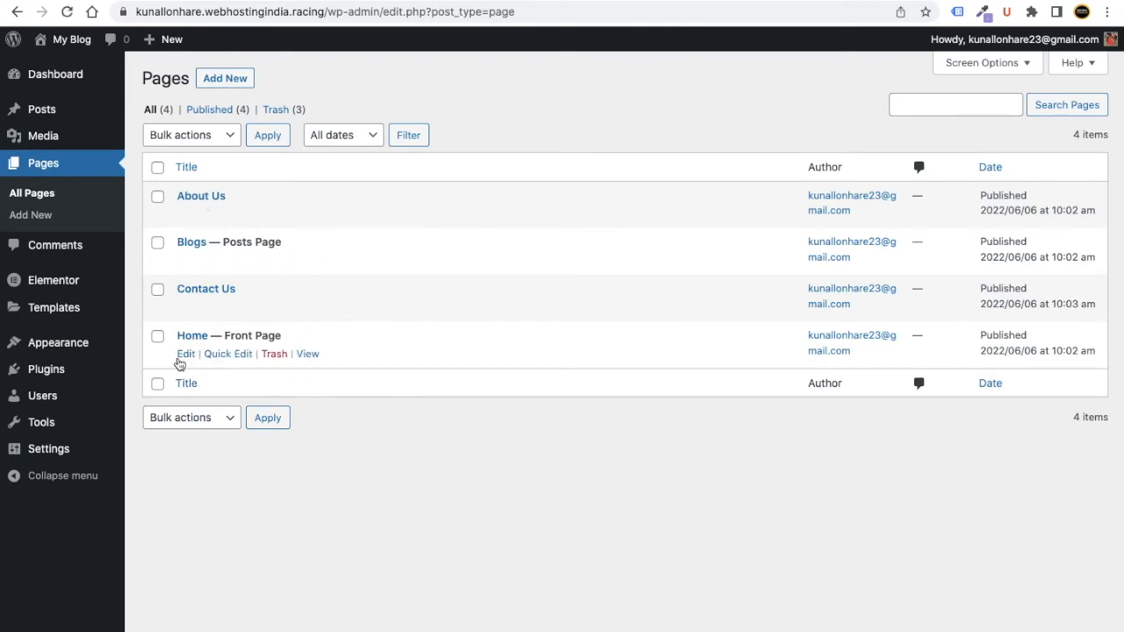
{"action": "right_click", "coordinate": [184, 358]}
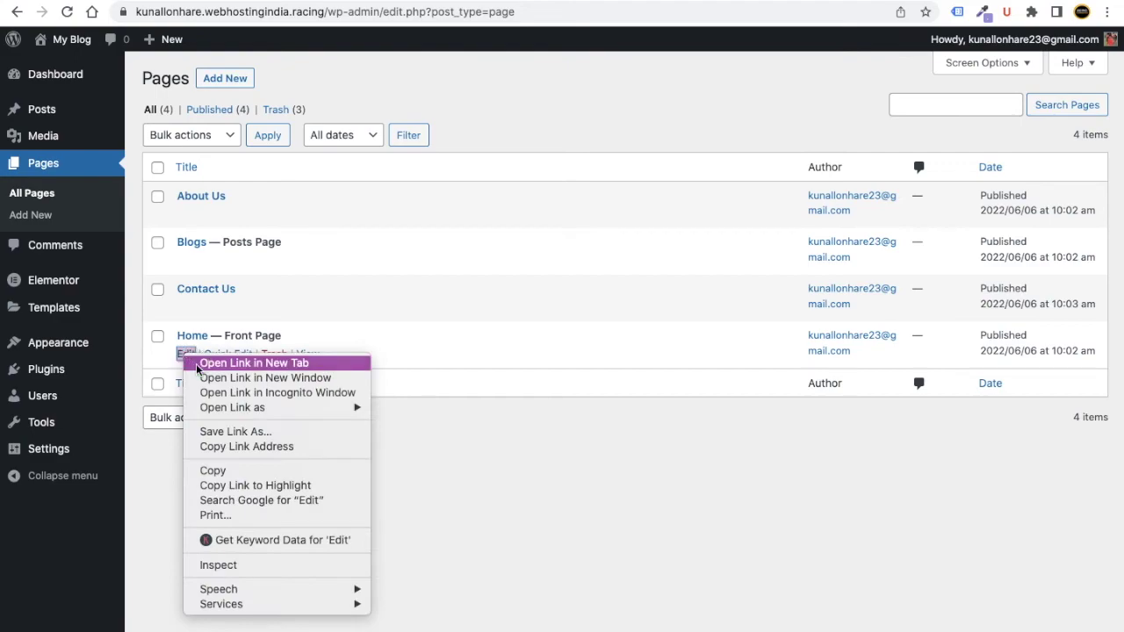
{"action": "left_click", "coordinate": [194, 362]}
{"action": "key", "text": "ctrl+Tab"}
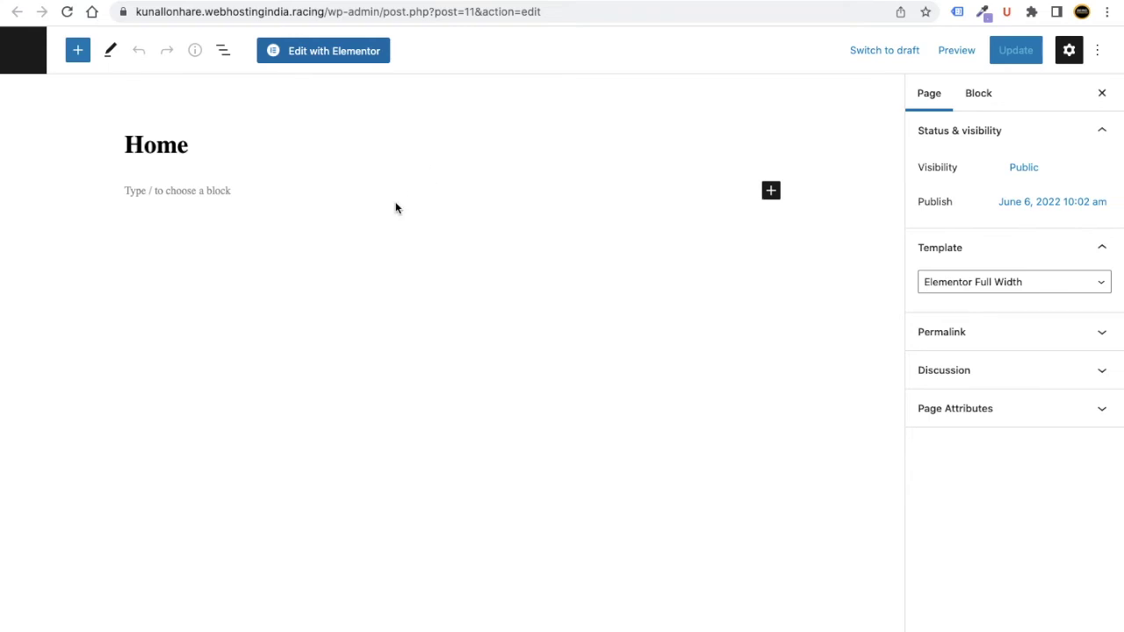
{"action": "left_click", "coordinate": [299, 53]}
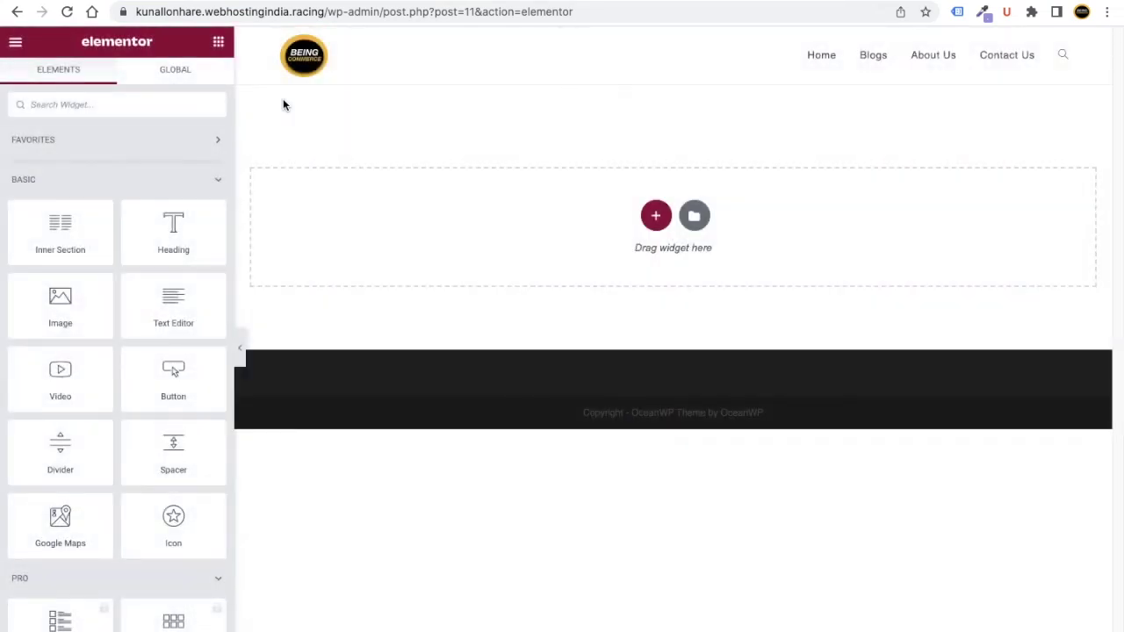
Import the Home.json template from the Desktop's BBQ folder into the saved templates library, enabling unfiltered file uploads.
{"action": "left_click", "coordinate": [696, 218]}
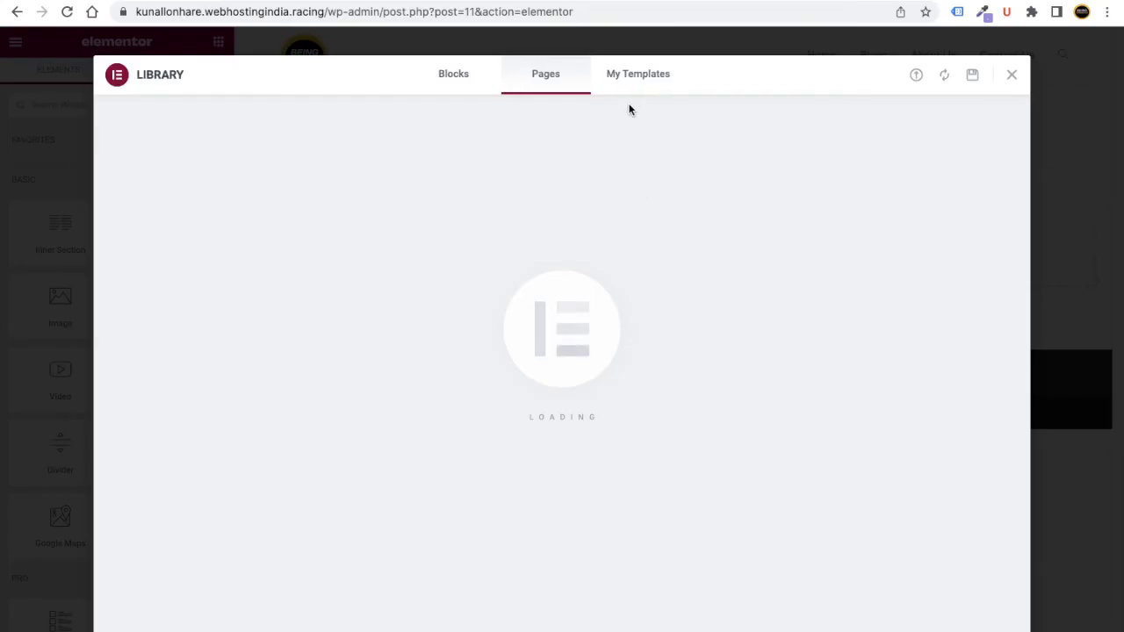
{"action": "left_click", "coordinate": [640, 82]}
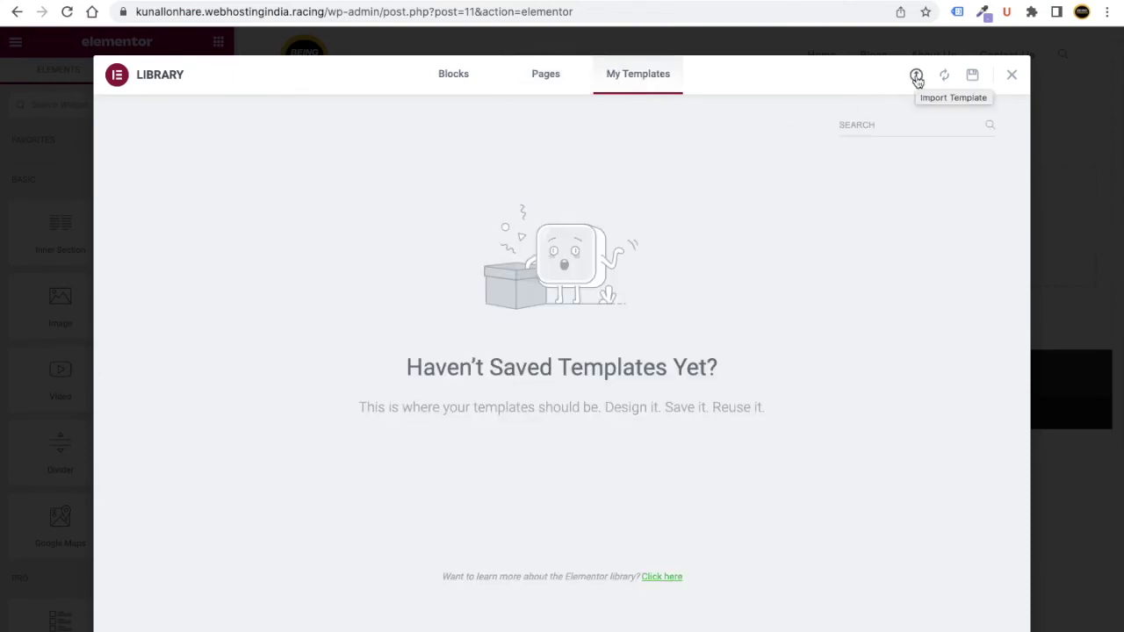
{"action": "scroll", "coordinate": [916, 79], "scroll_direction": "up", "scroll_amount": 5}
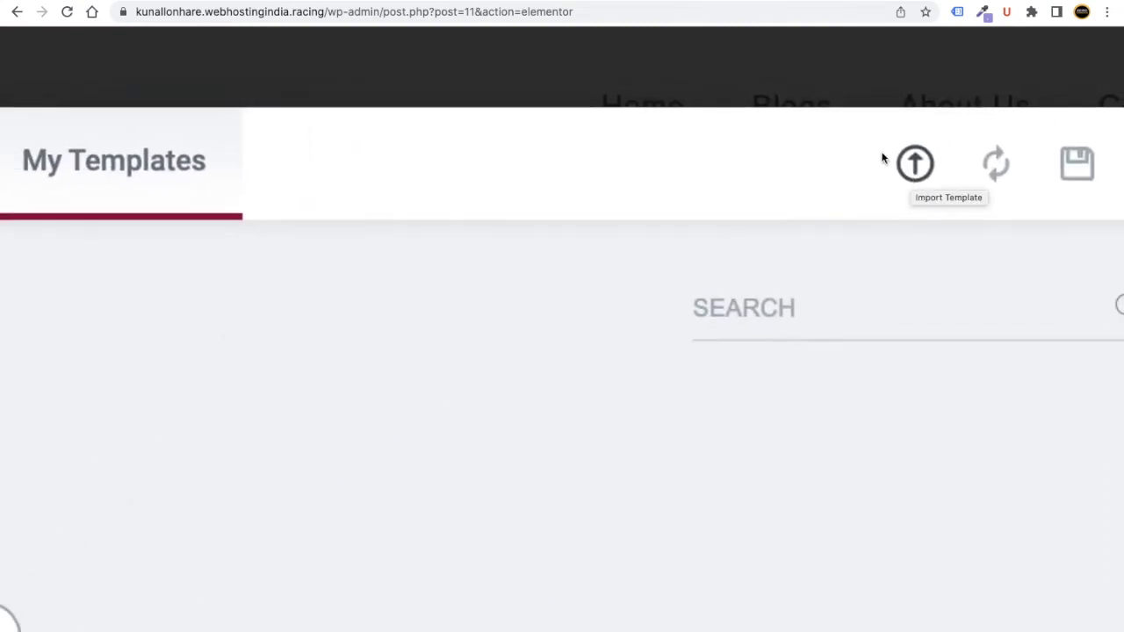
{"action": "scroll", "coordinate": [908, 169], "scroll_direction": "down", "scroll_amount": 5}
{"action": "left_click", "coordinate": [916, 76]}
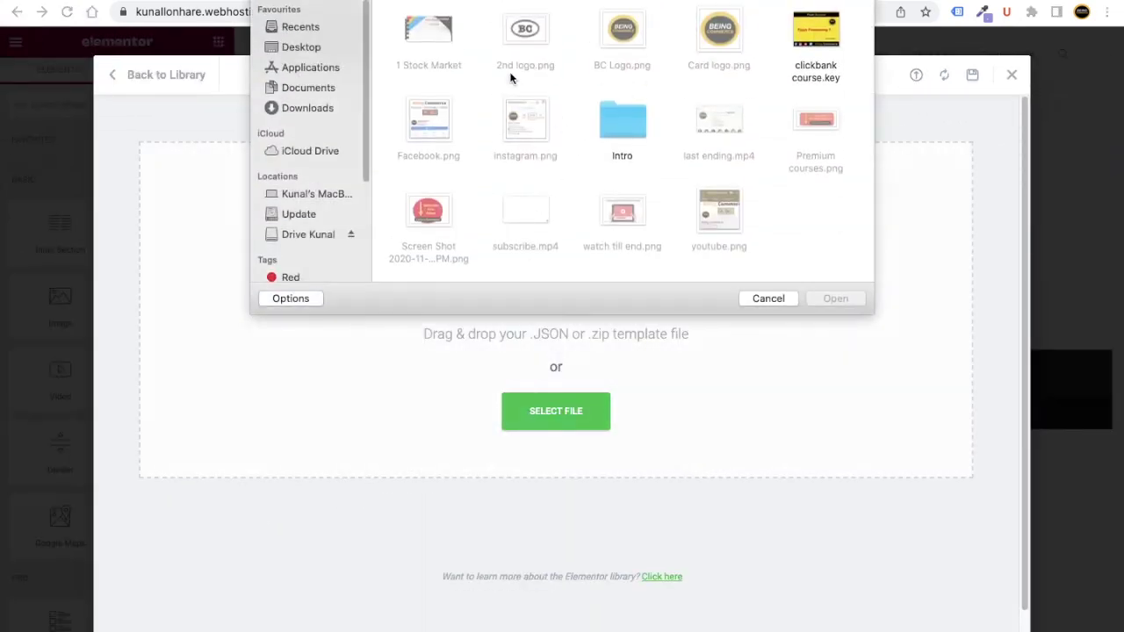
{"action": "left_click", "coordinate": [299, 47]}
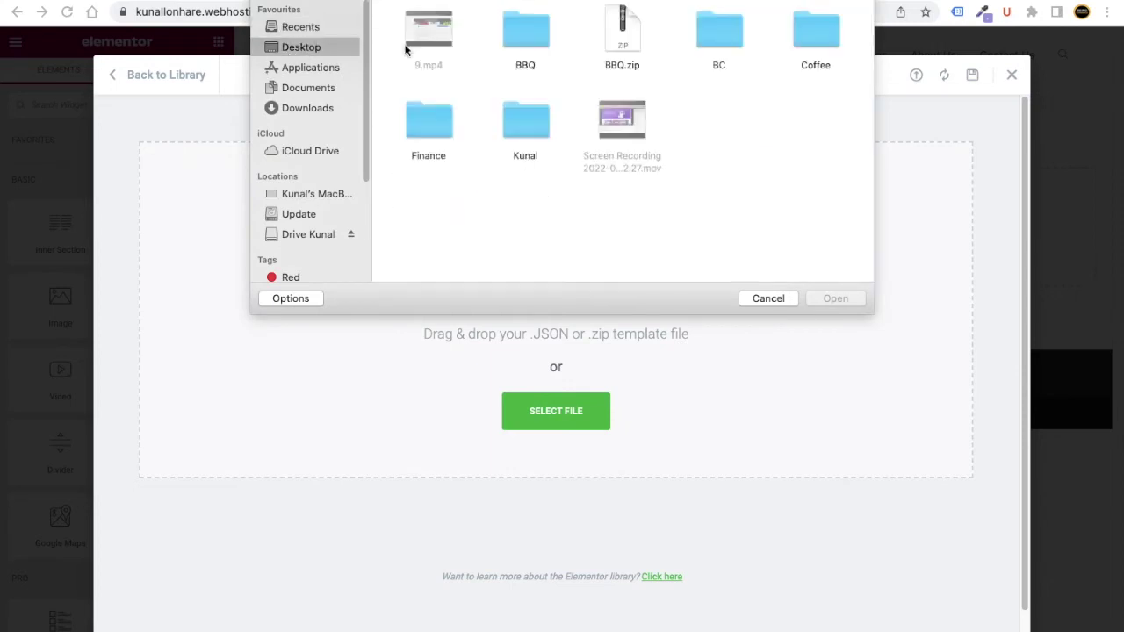
{"action": "double_click", "coordinate": [529, 43]}
{"action": "double_click", "coordinate": [592, 28]}
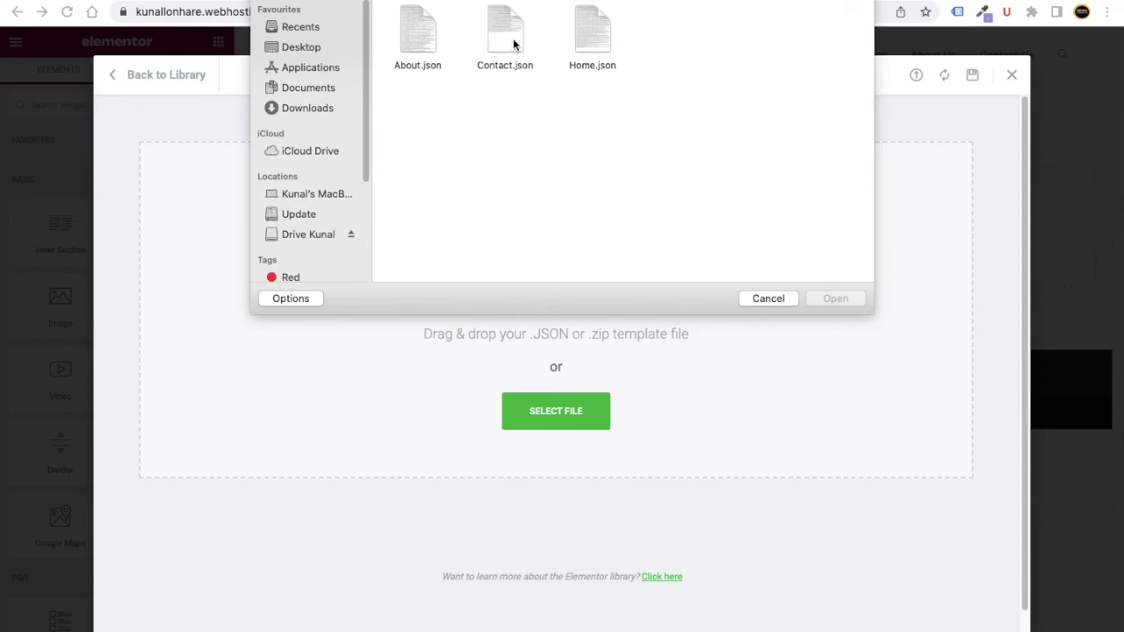
{"action": "left_click", "coordinate": [594, 24]}
{"action": "left_click", "coordinate": [836, 298]}
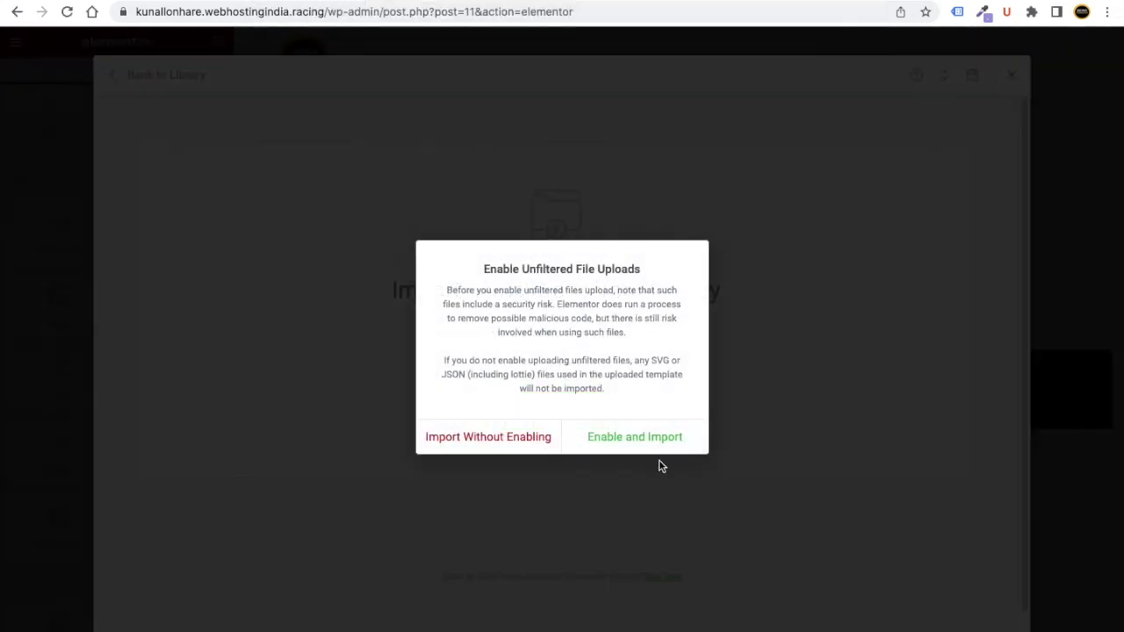
{"action": "left_click", "coordinate": [635, 444]}
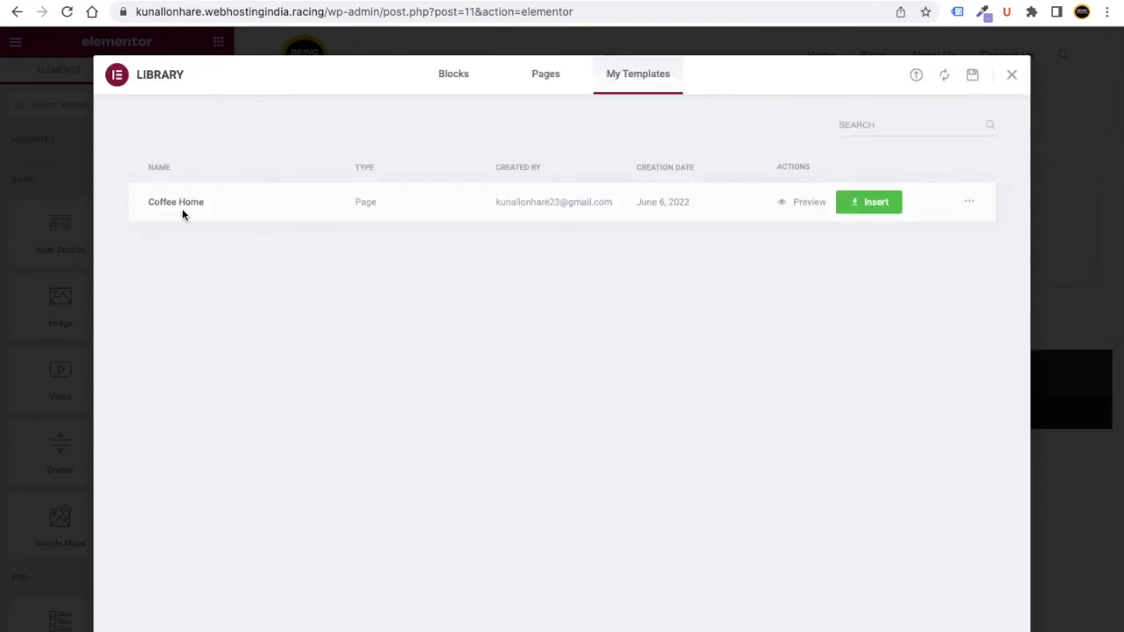
Insert the imported Coffee Home template into the page and look through the resulting layout.
{"action": "left_click", "coordinate": [873, 201]}
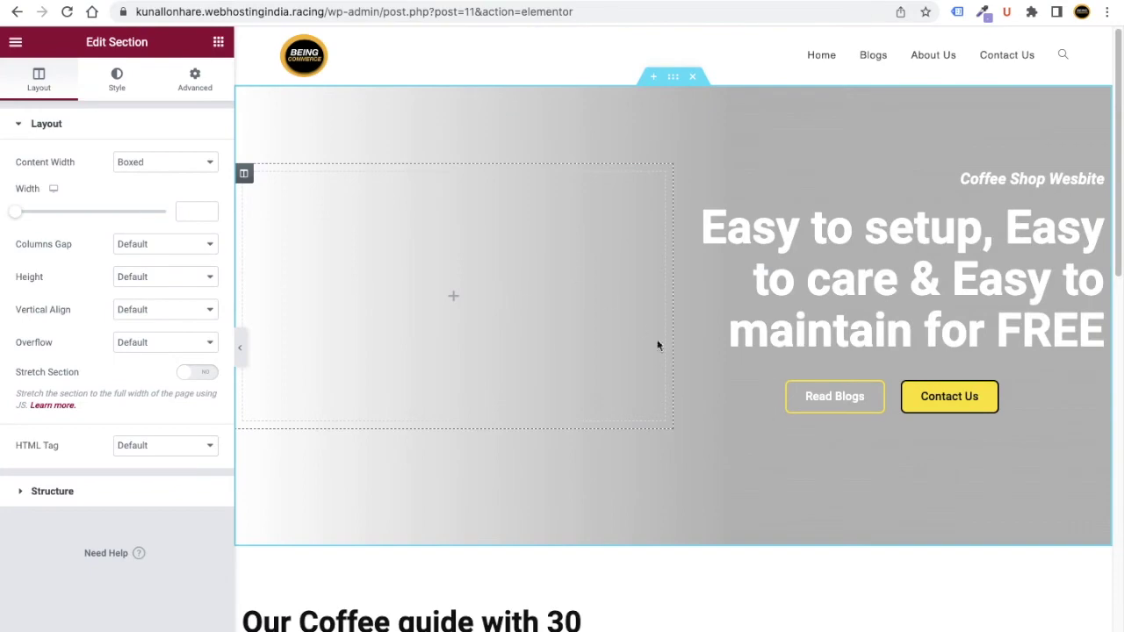
{"action": "scroll", "coordinate": [614, 334], "scroll_direction": "down", "scroll_amount": 15}
{"action": "scroll", "coordinate": [733, 379], "scroll_direction": "up", "scroll_amount": 15}
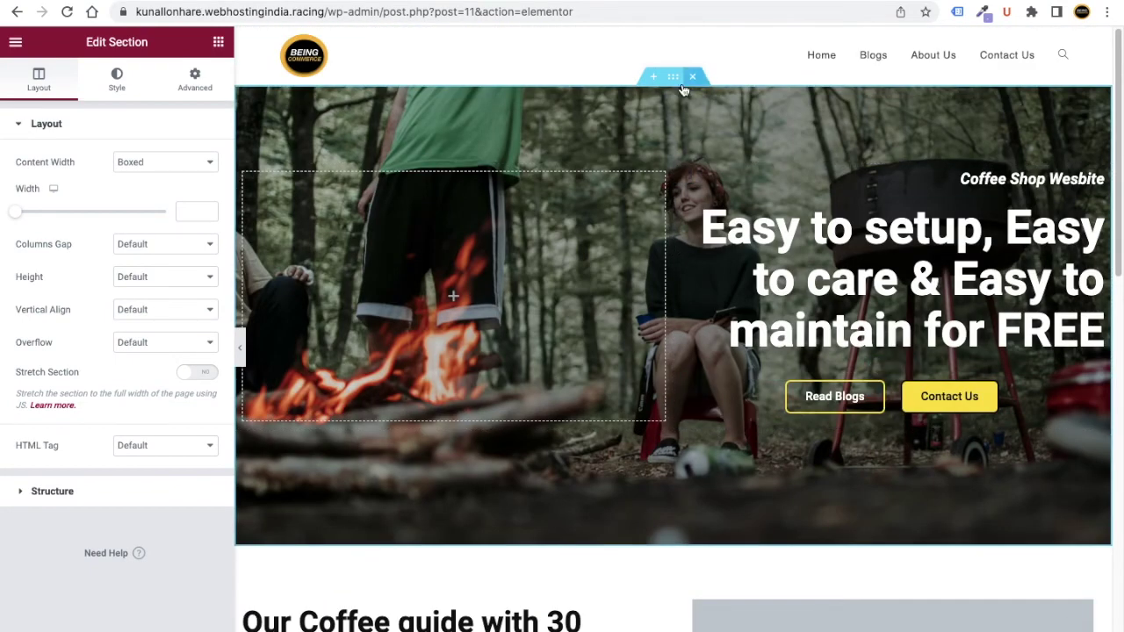
Set the hero section's background image to 1-scaled.jpg from the media library.
{"action": "left_click", "coordinate": [116, 79]}
{"action": "left_click", "coordinate": [104, 286]}
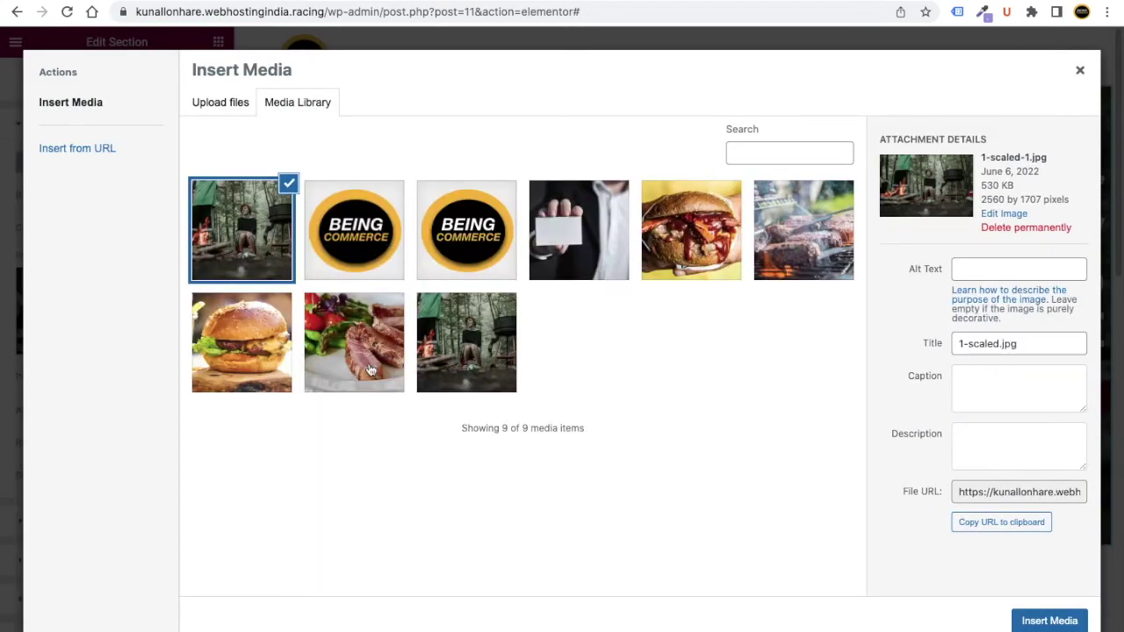
{"action": "left_click", "coordinate": [439, 336]}
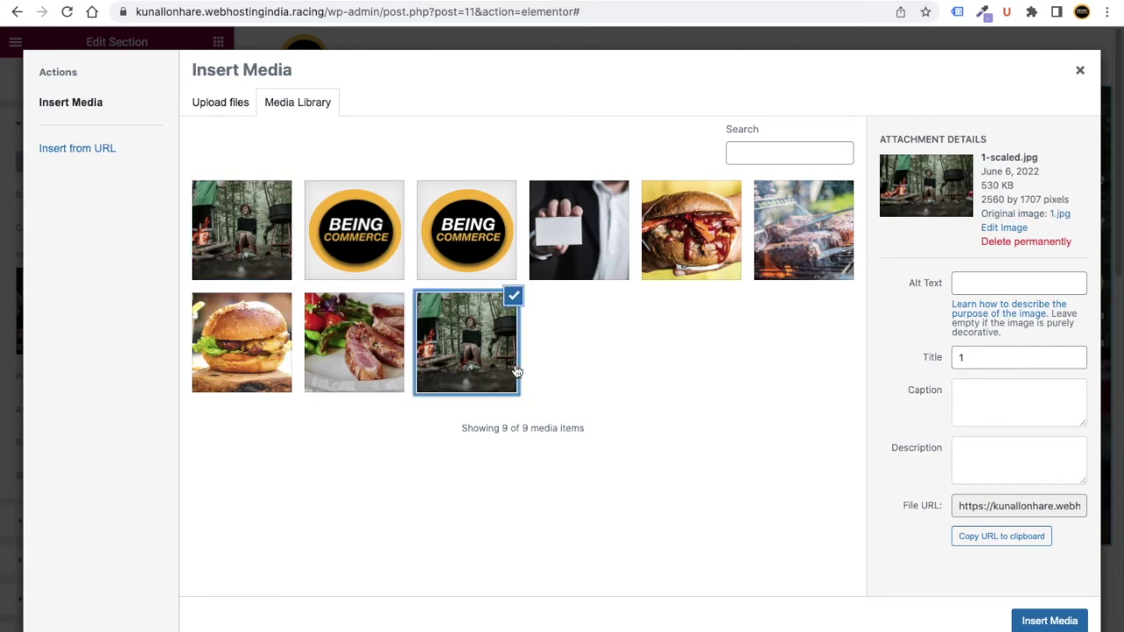
{"action": "left_click", "coordinate": [1064, 620]}
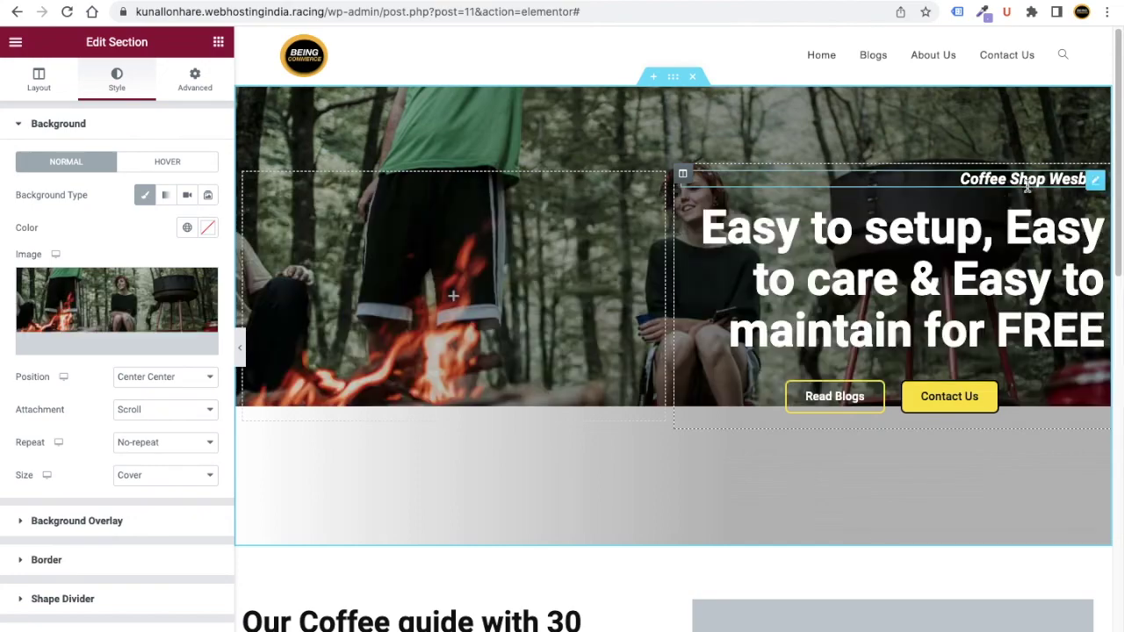
Replace the small heading above the hero title with "BBQ Guides For Better Cooking".
{"action": "left_click", "coordinate": [987, 195]}
{"action": "scroll", "coordinate": [670, 376], "scroll_direction": "down", "scroll_amount": 4}
{"action": "scroll", "coordinate": [671, 376], "scroll_direction": "up", "scroll_amount": 4}
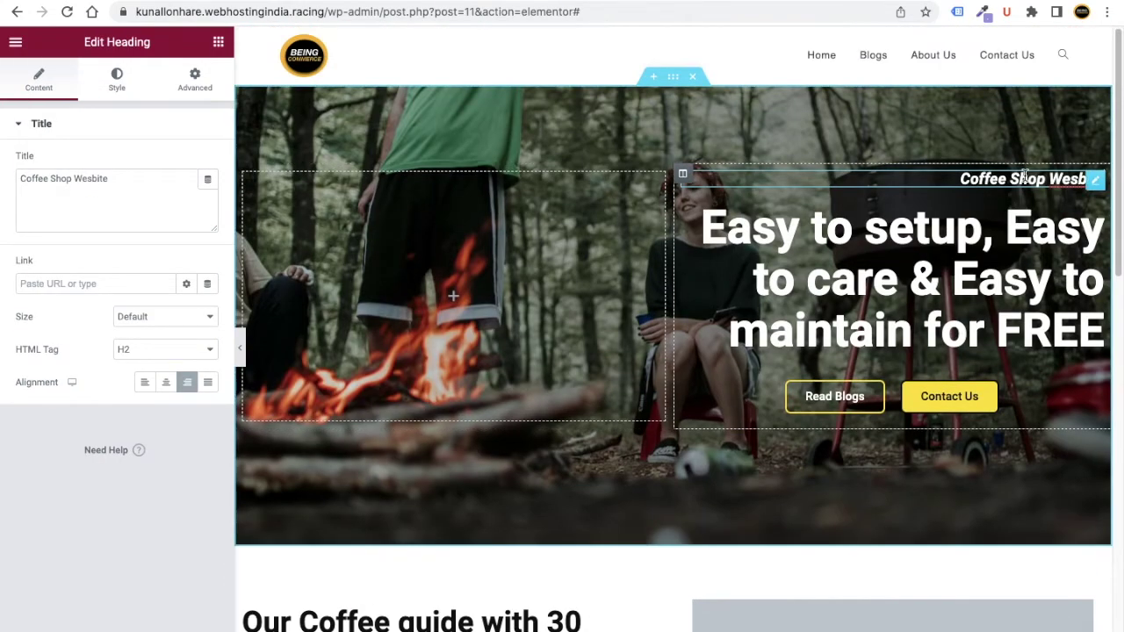
{"action": "left_click_drag", "start_coordinate": [120, 178], "coordinate": [20, 175]}
{"action": "left_click", "coordinate": [40, 180]}
{"action": "left_click_drag", "start_coordinate": [138, 183], "coordinate": [3, 182]}
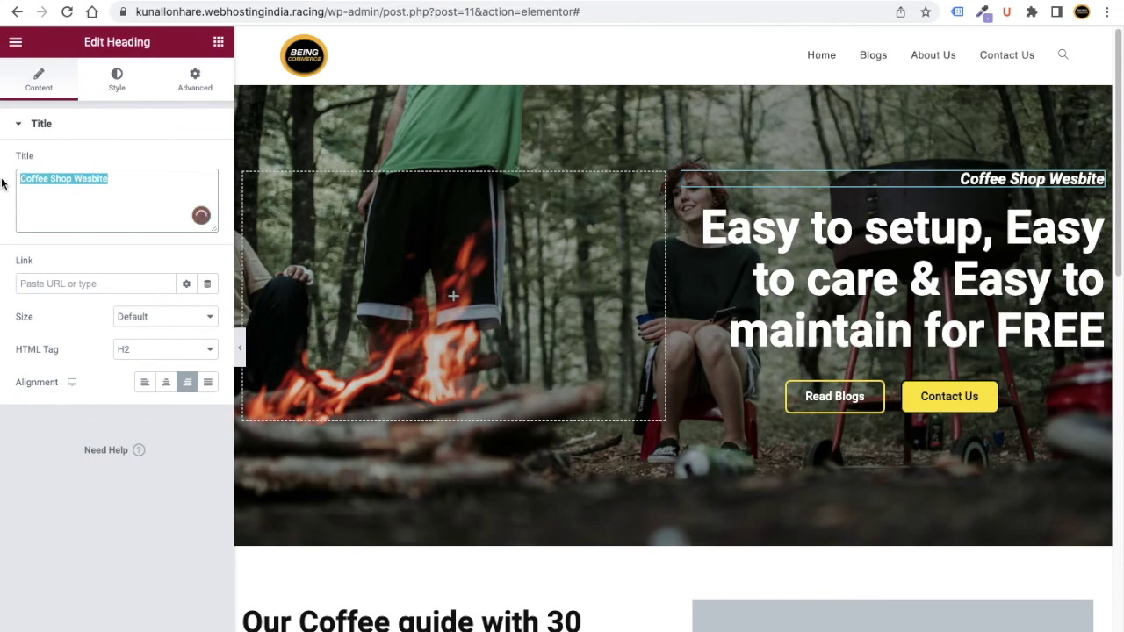
{"action": "type", "text": "BBQ"}
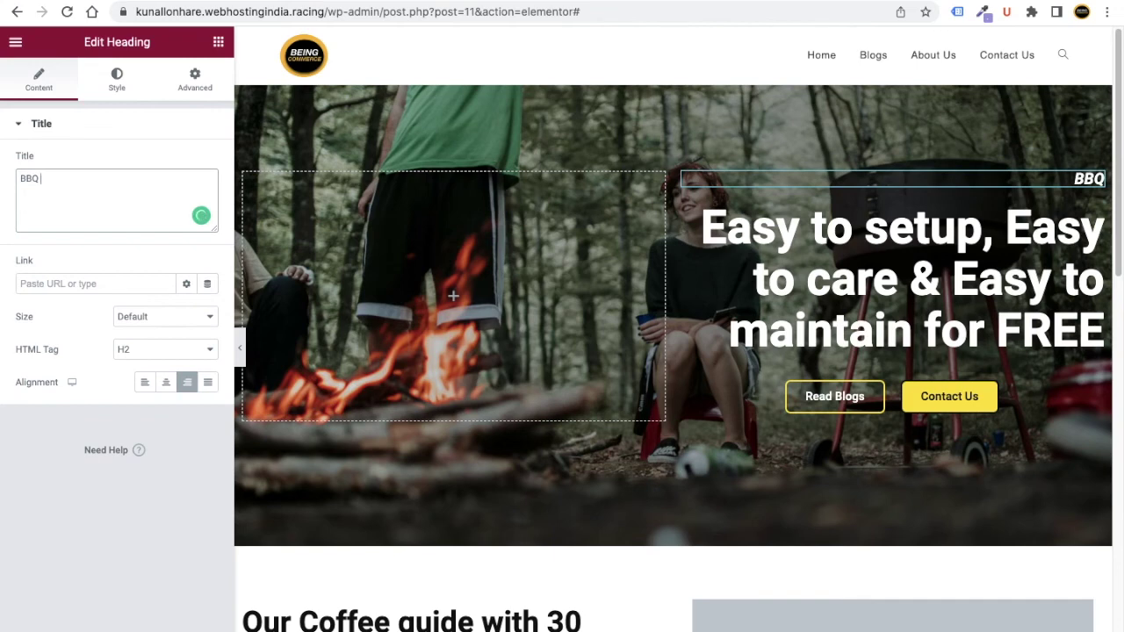
{"action": "type", "text": " Gu"}
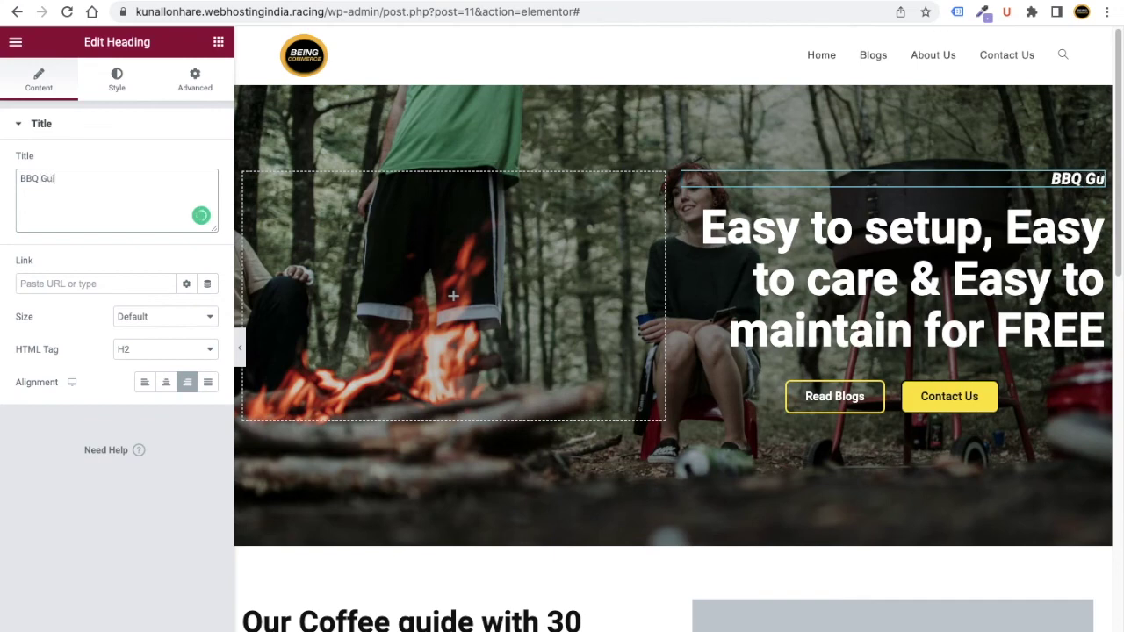
{"action": "type", "text": "ides Fo"}
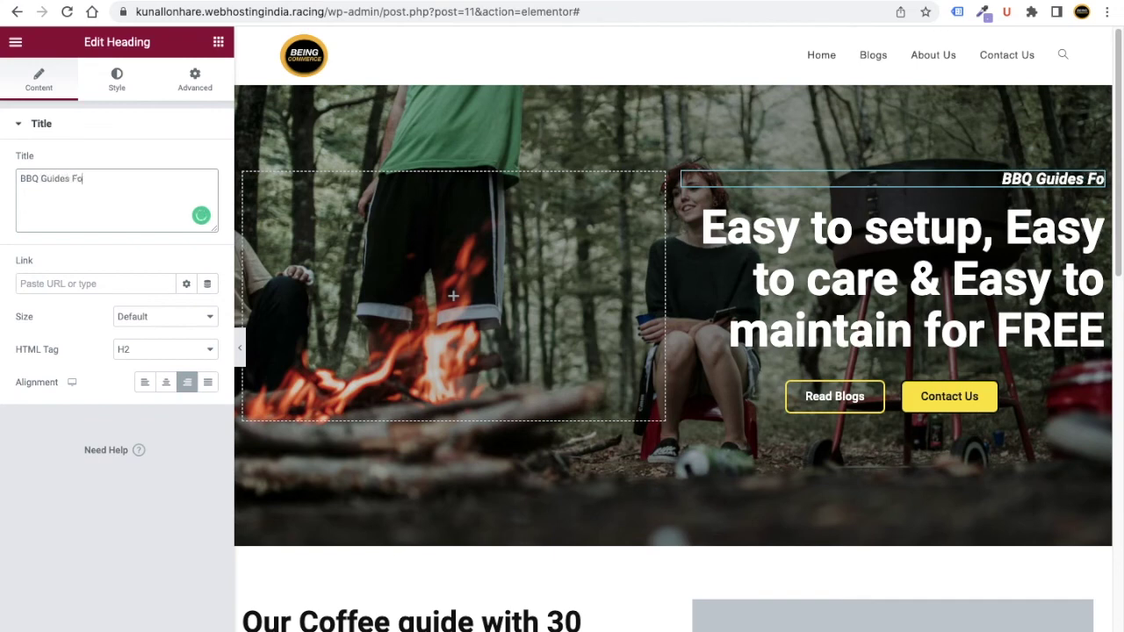
{"action": "type", "text": "r Bee"}
{"action": "key", "text": "BackSpace"}
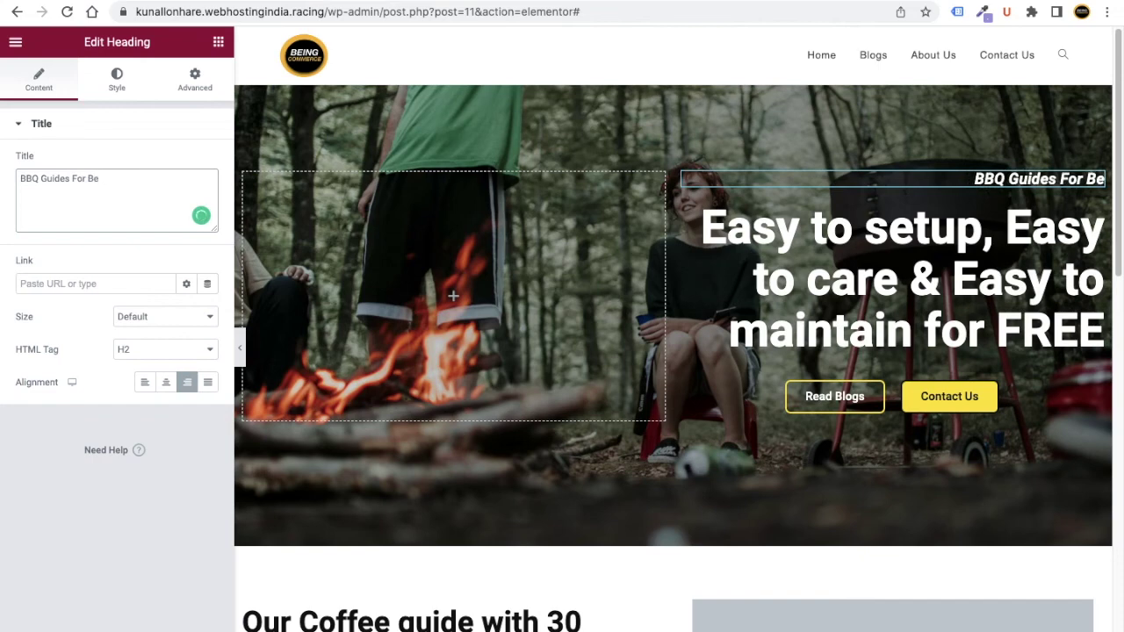
{"action": "type", "text": "tte"}
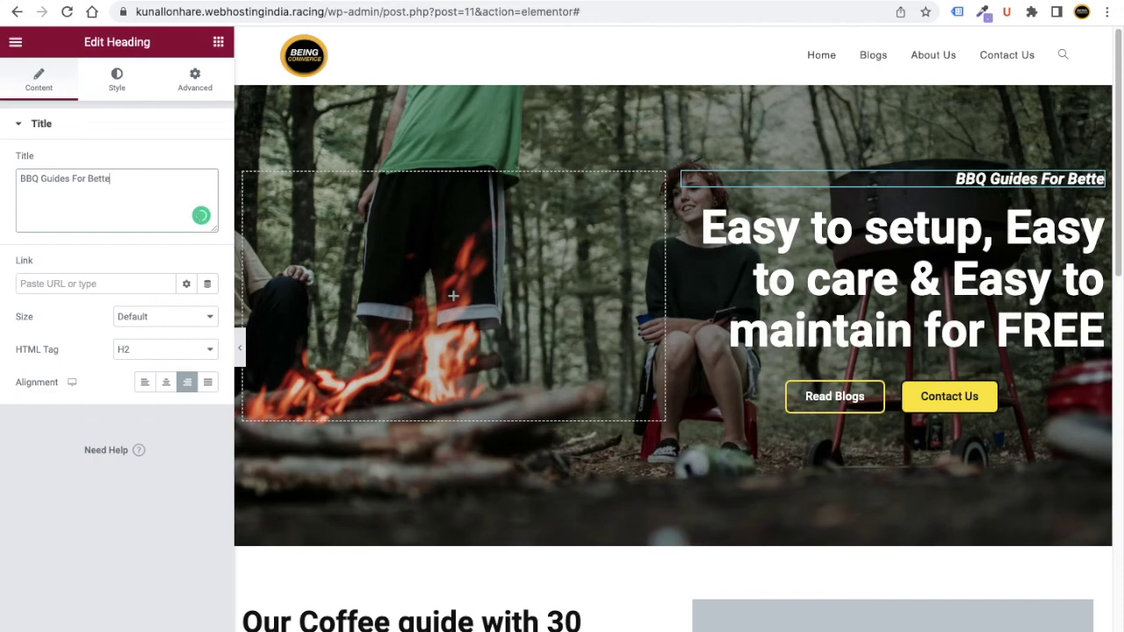
{"action": "type", "text": "r Cooking"}
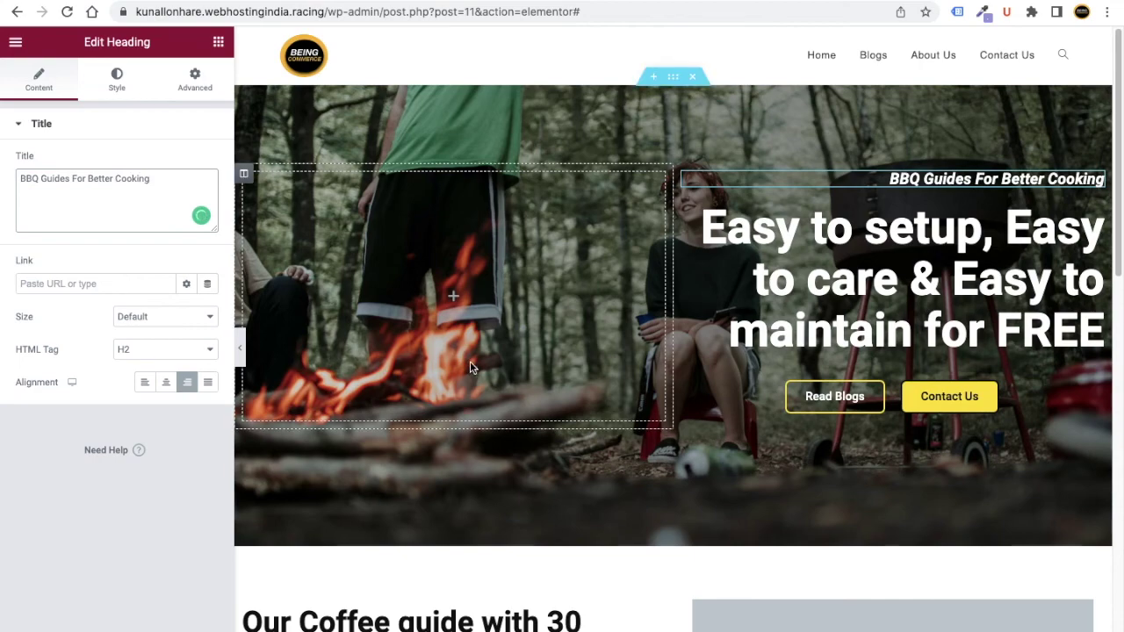
Change the border color of the hero's Read Blogs button to bright red, #FF0D00.
{"action": "scroll", "coordinate": [491, 354], "scroll_direction": "down", "scroll_amount": 2}
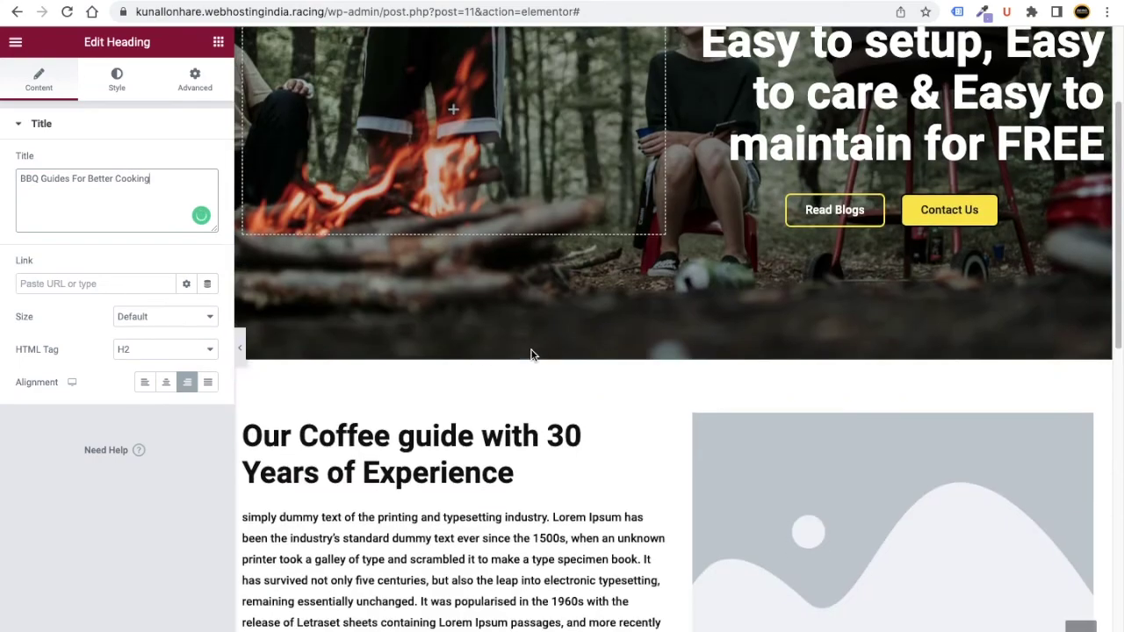
{"action": "left_click", "coordinate": [873, 219]}
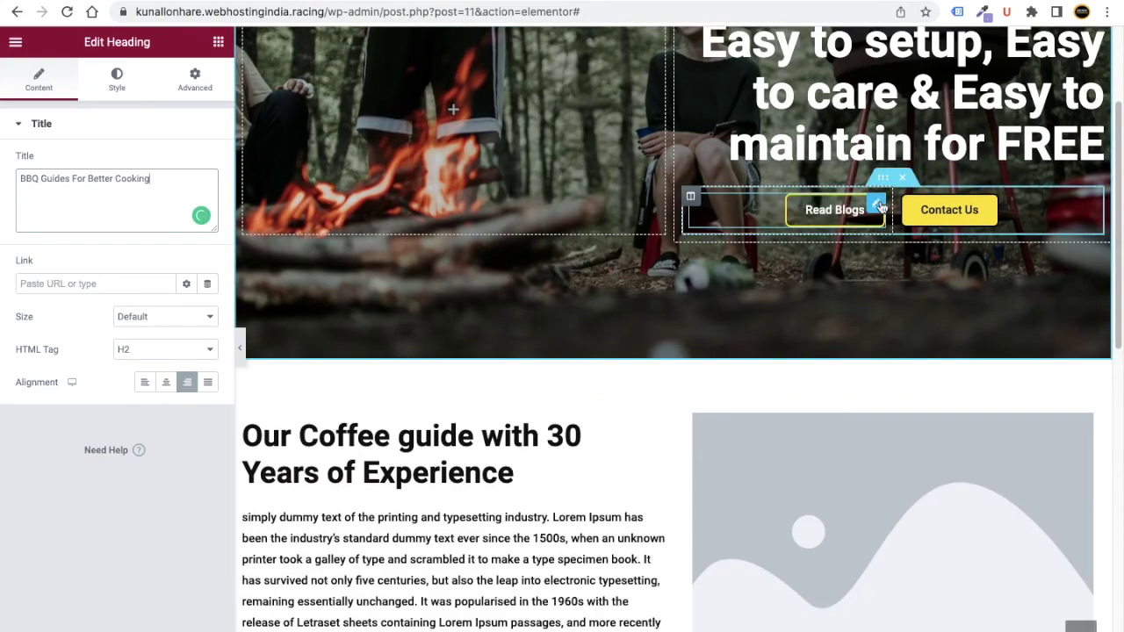
{"action": "left_click", "coordinate": [117, 79]}
{"action": "left_click", "coordinate": [208, 464]}
{"action": "left_click_drag", "start_coordinate": [132, 387], "coordinate": [41, 386]}
{"action": "left_click_drag", "start_coordinate": [195, 264], "coordinate": [214, 220]}
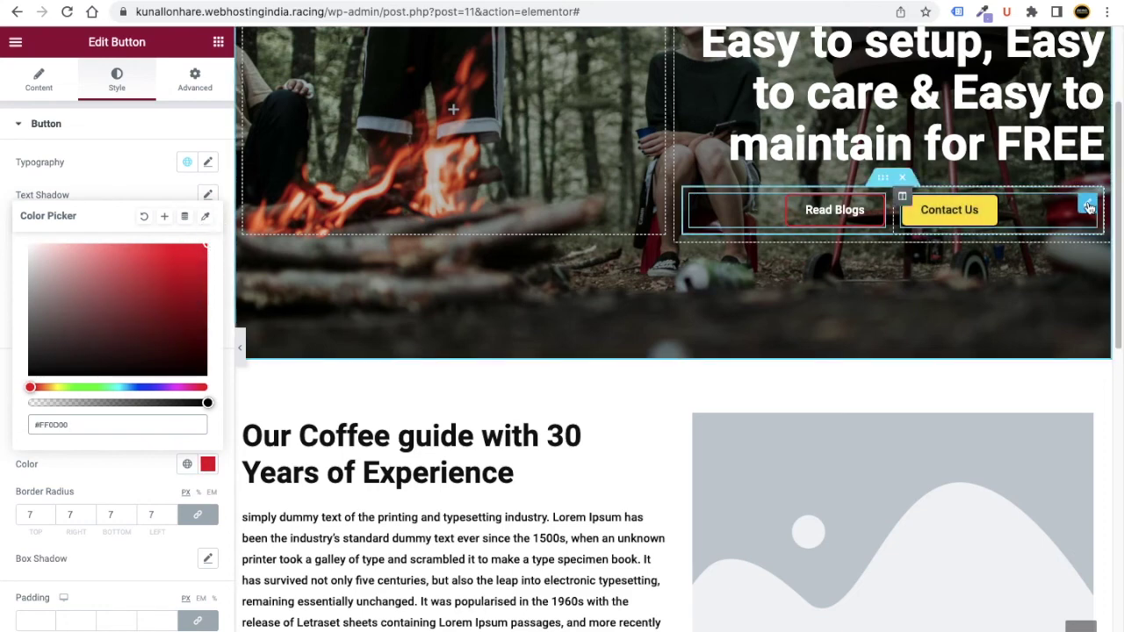
Give the hero's Contact Us button a red background, #D8400A, and white text, #FFFFFF.
{"action": "left_click", "coordinate": [1089, 206]}
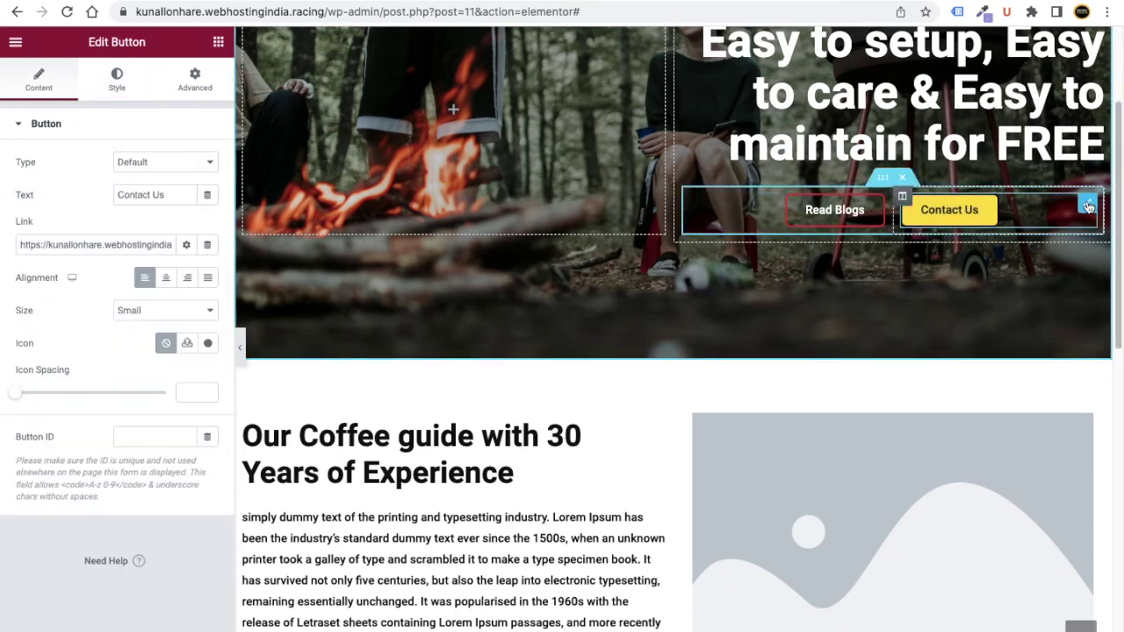
{"action": "left_click", "coordinate": [117, 79]}
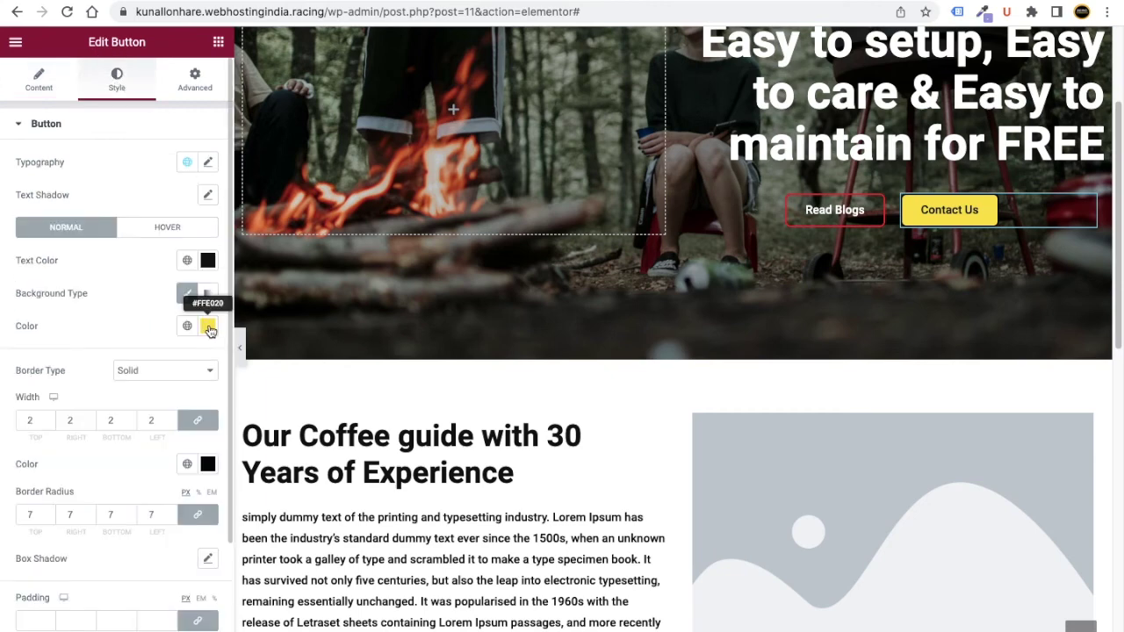
{"action": "left_click", "coordinate": [207, 326]}
{"action": "left_click", "coordinate": [110, 471]}
{"action": "left_click_drag", "start_coordinate": [111, 472], "coordinate": [35, 526]}
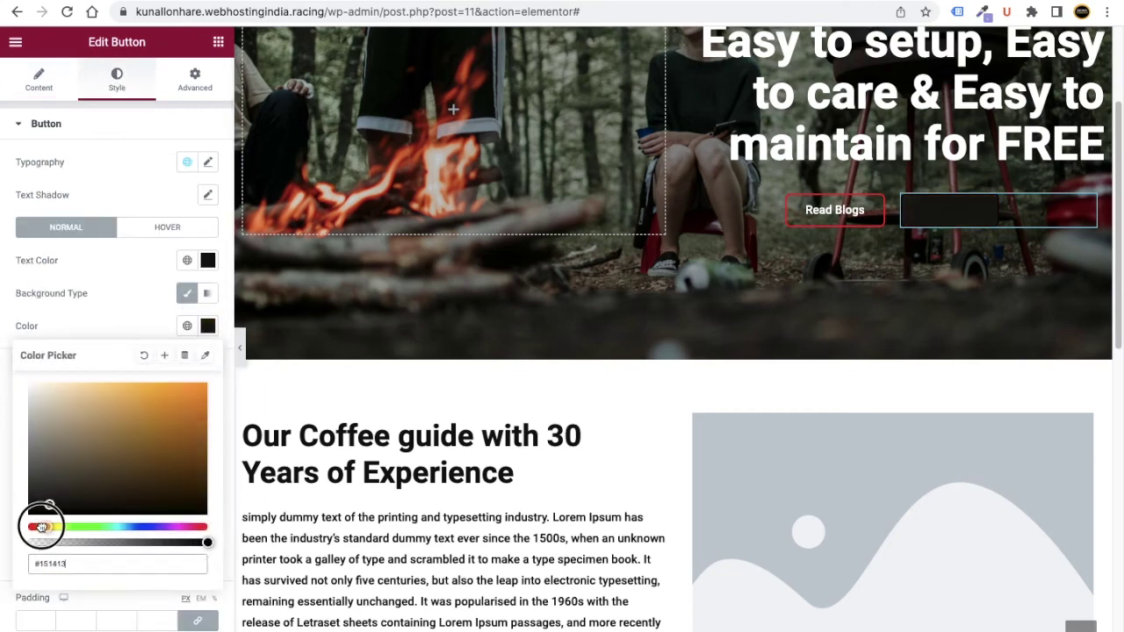
{"action": "left_click_drag", "start_coordinate": [151, 433], "coordinate": [201, 401]}
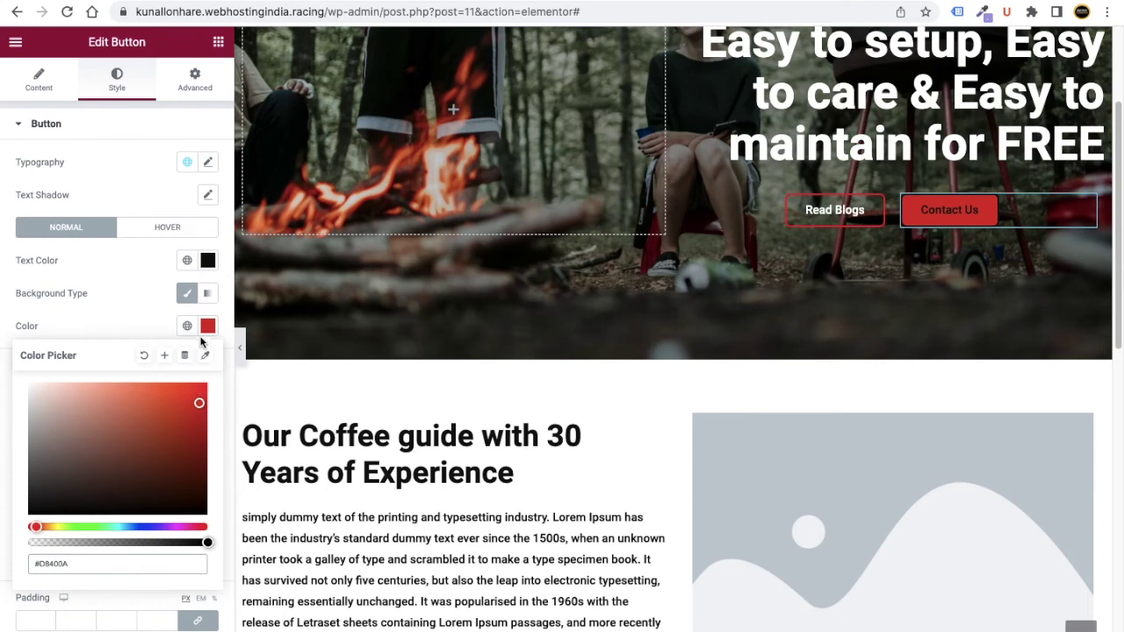
{"action": "left_click", "coordinate": [207, 260]}
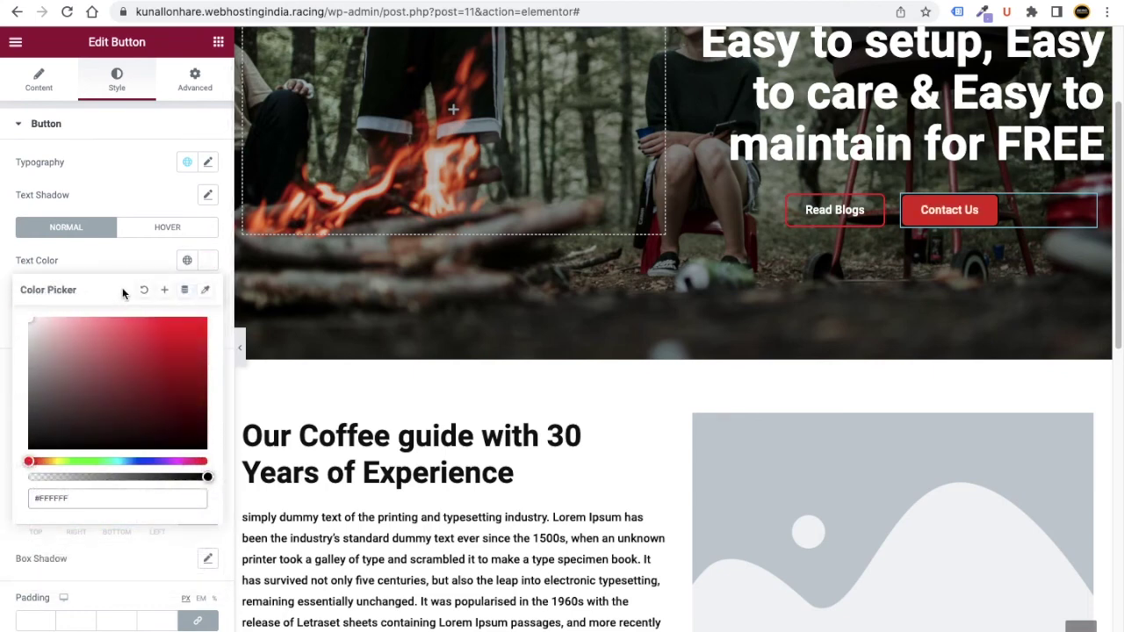
{"action": "left_click", "coordinate": [125, 274]}
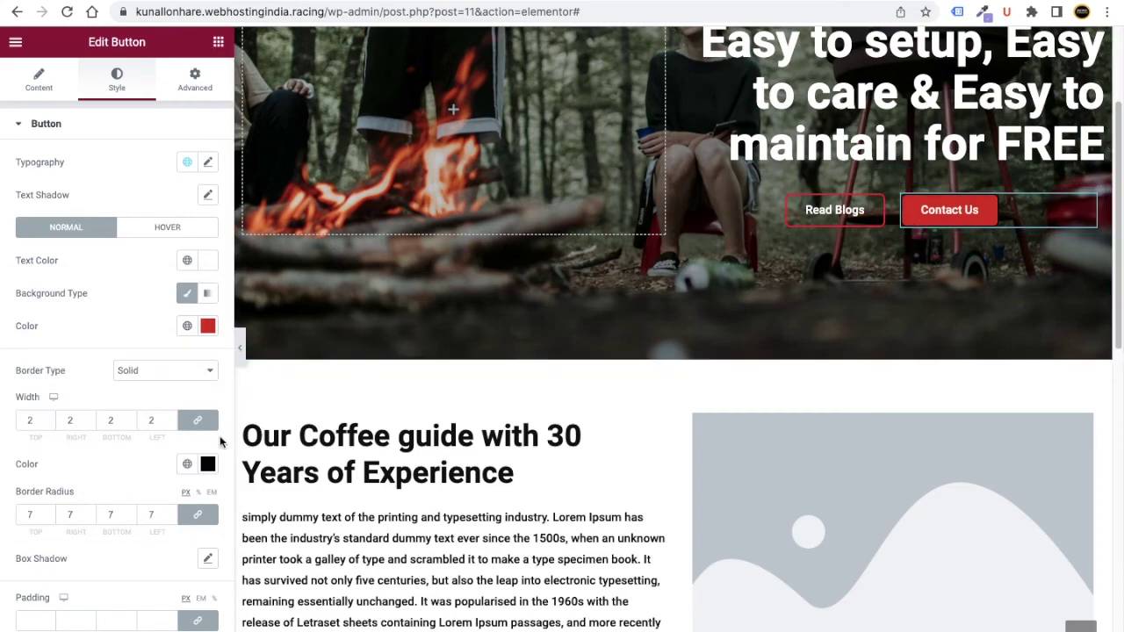
Replace the Read Blogs button's link with the site's Blogs page.
{"action": "scroll", "coordinate": [475, 412], "scroll_direction": "up", "scroll_amount": 3}
{"action": "scroll", "coordinate": [488, 444], "scroll_direction": "down", "scroll_amount": 2}
{"action": "scroll", "coordinate": [483, 439], "scroll_direction": "up", "scroll_amount": 1}
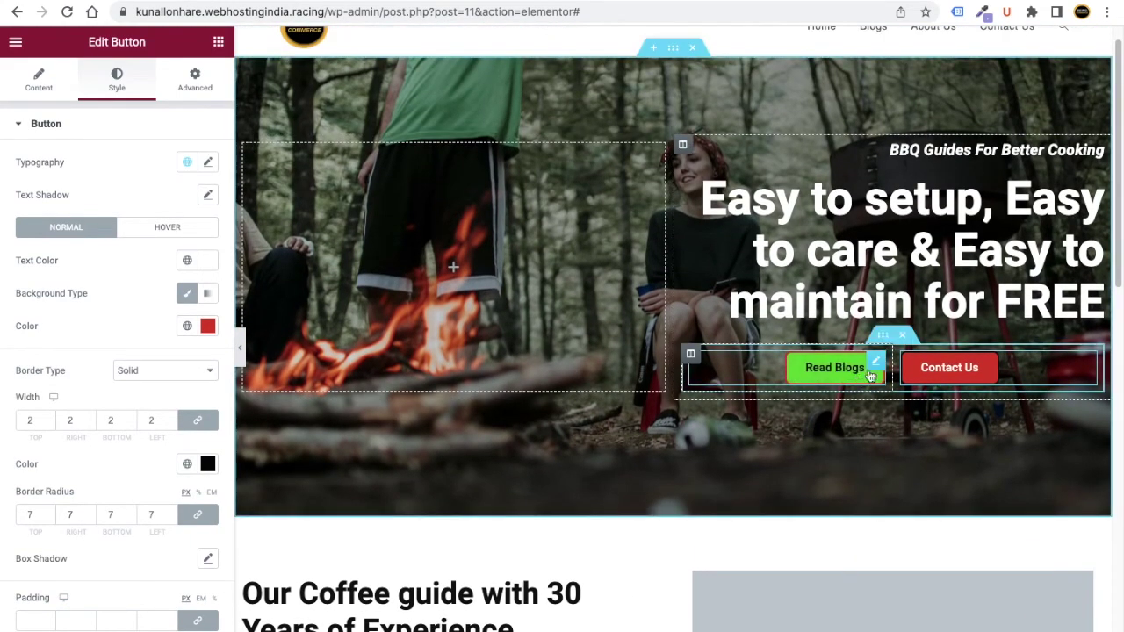
{"action": "left_click", "coordinate": [878, 365]}
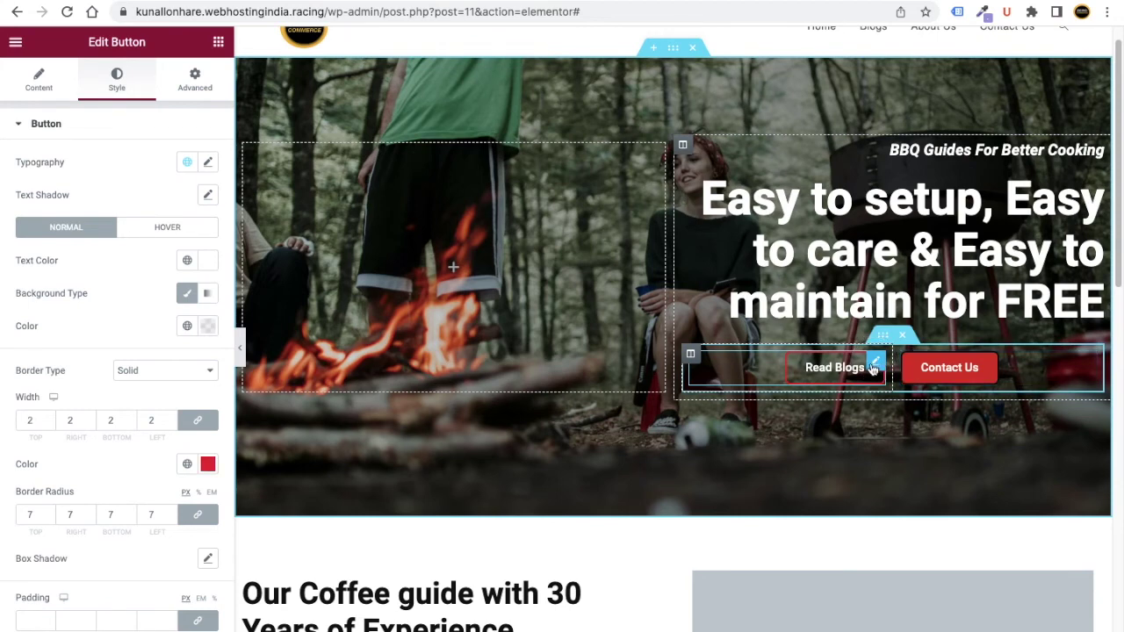
{"action": "left_click", "coordinate": [39, 84]}
{"action": "triple_click", "coordinate": [66, 248]}
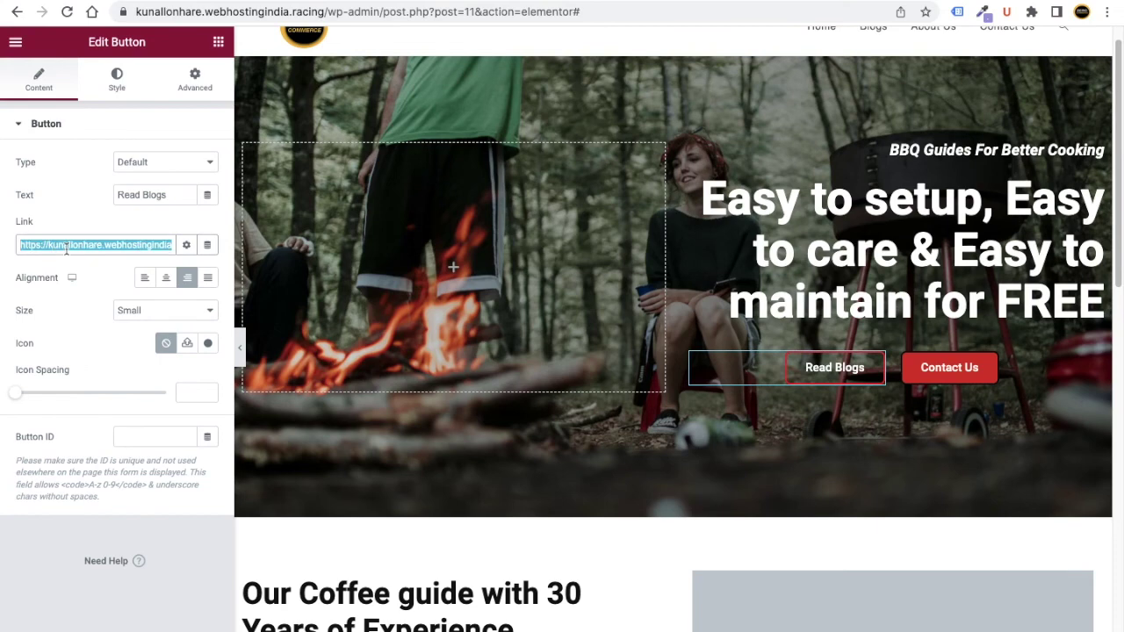
{"action": "key", "text": "BackSpace"}
{"action": "type", "text": "blo"}
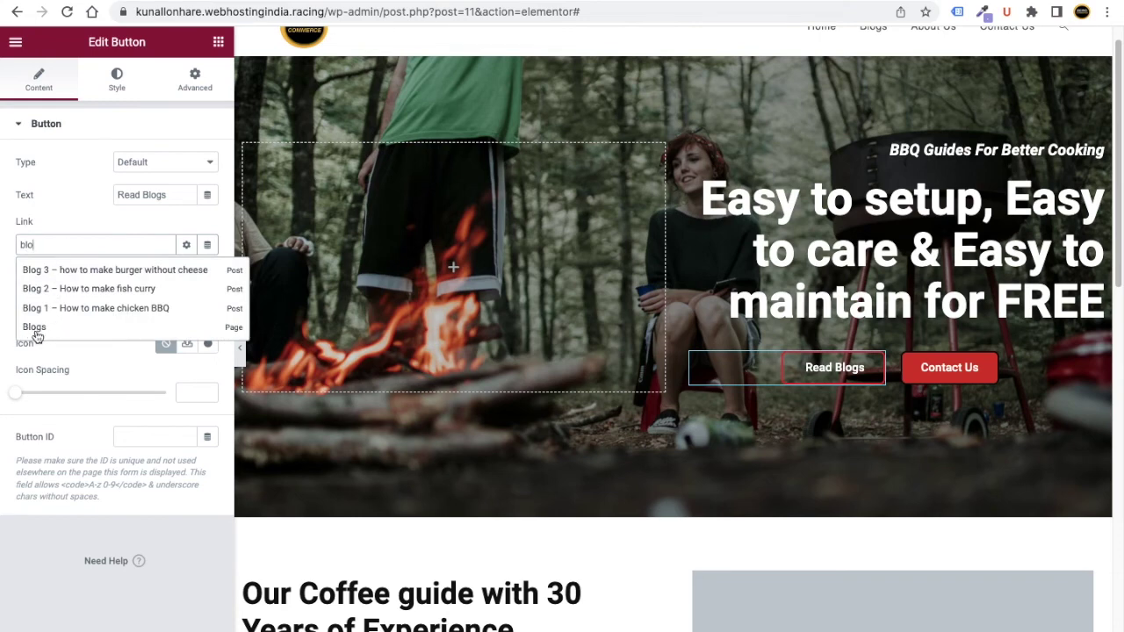
{"action": "left_click", "coordinate": [35, 327]}
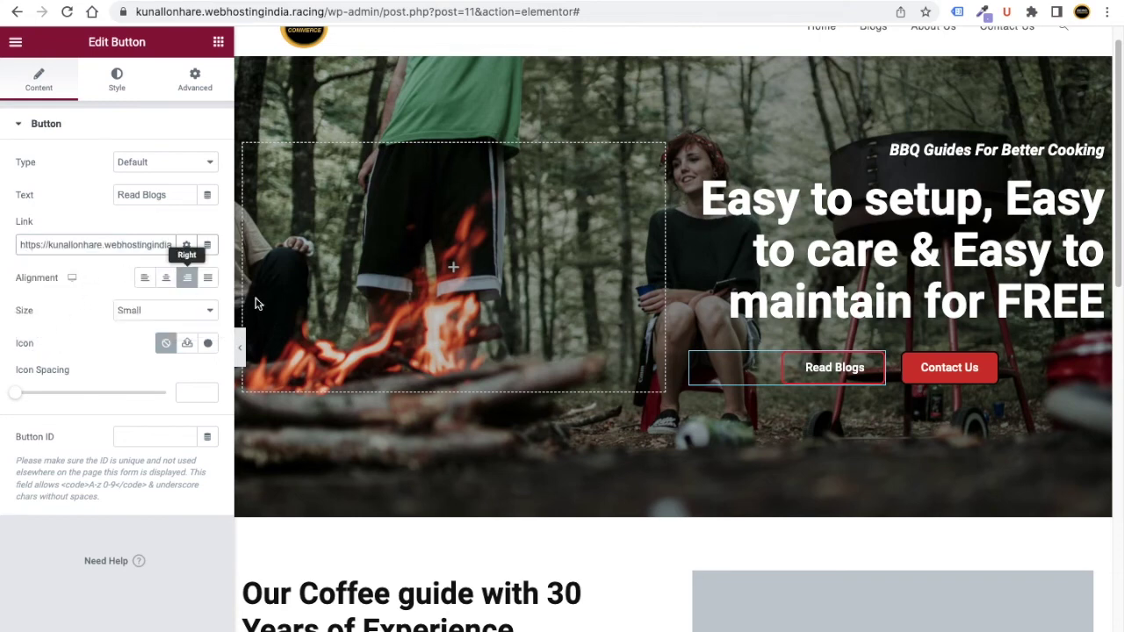
Replace the link of the hero's Contact Us button with the site's Contact Us page.
{"action": "left_click", "coordinate": [1087, 367]}
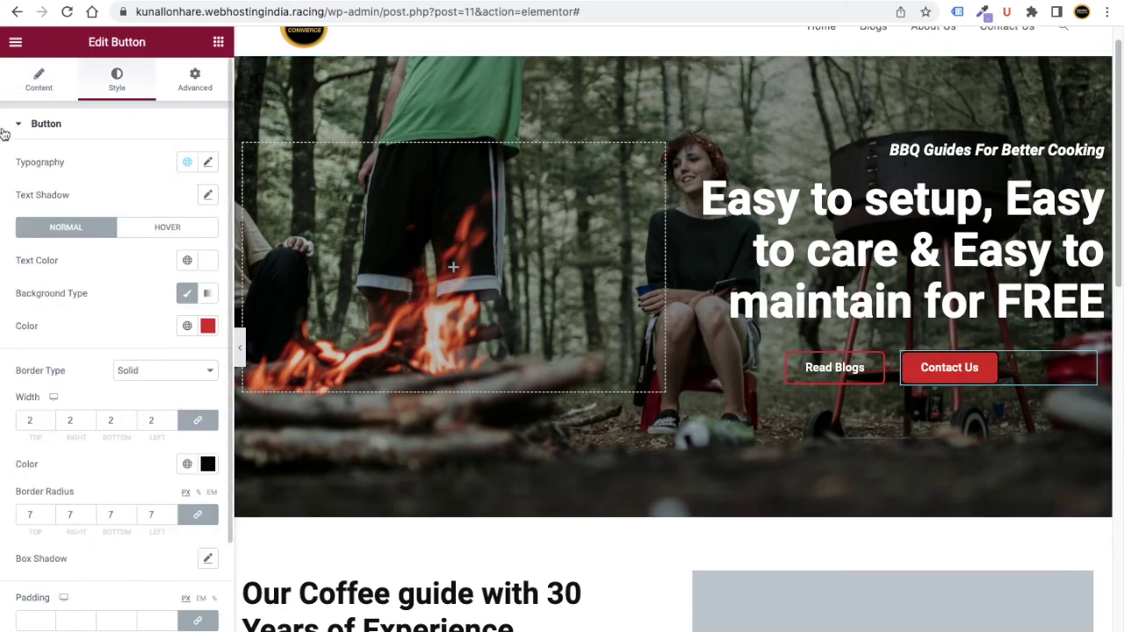
{"action": "left_click", "coordinate": [35, 81]}
{"action": "triple_click", "coordinate": [50, 245]}
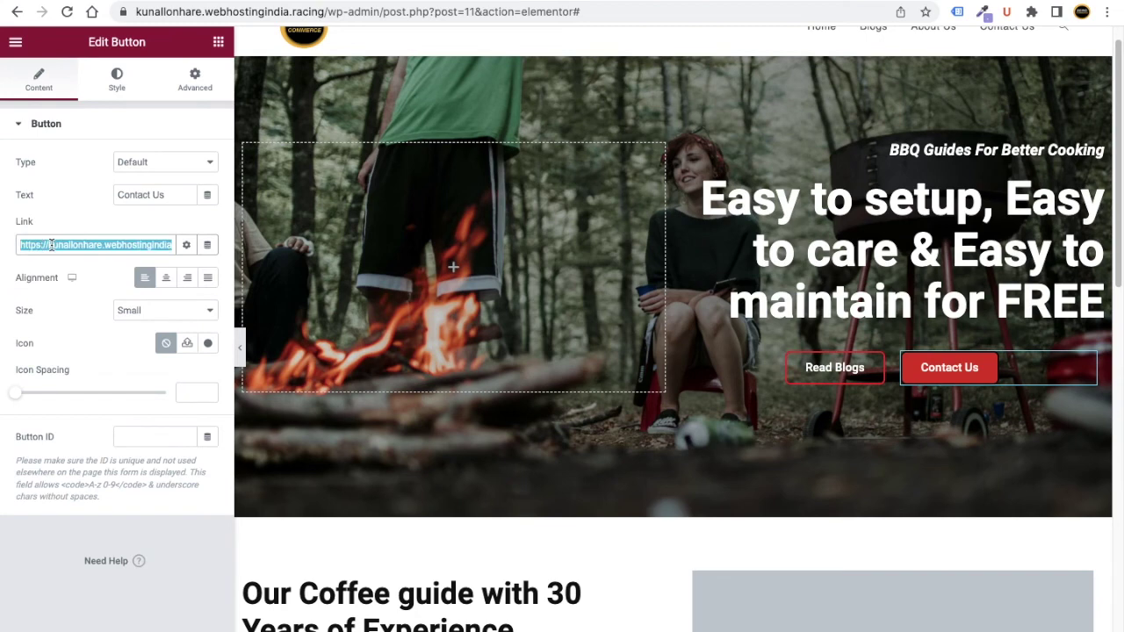
{"action": "key", "text": "BackSpace"}
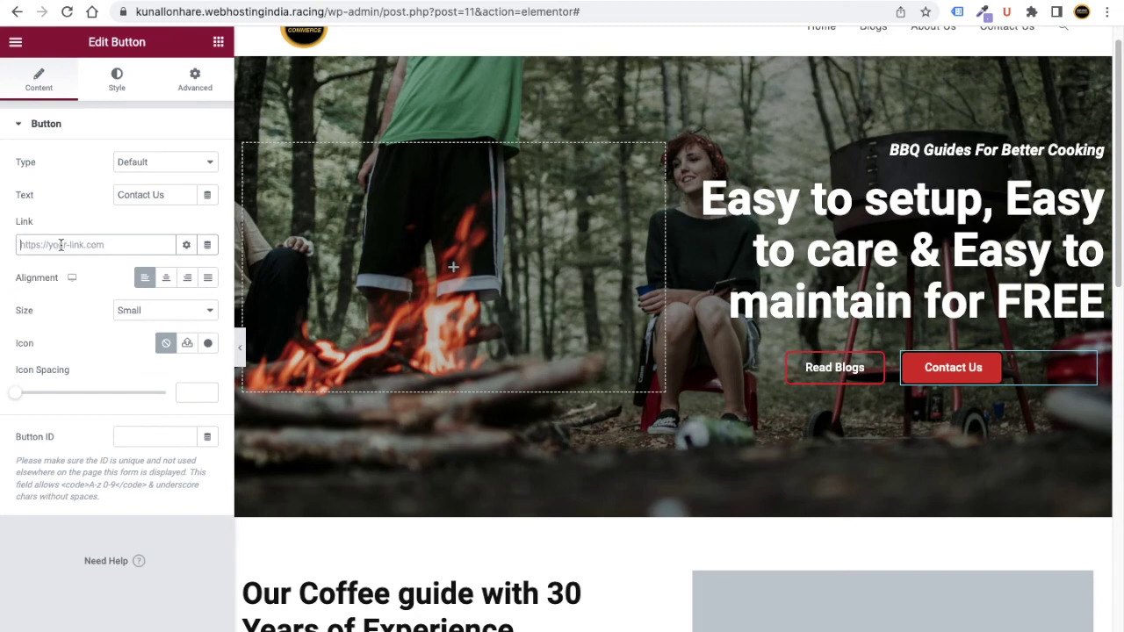
{"action": "type", "text": "contact"}
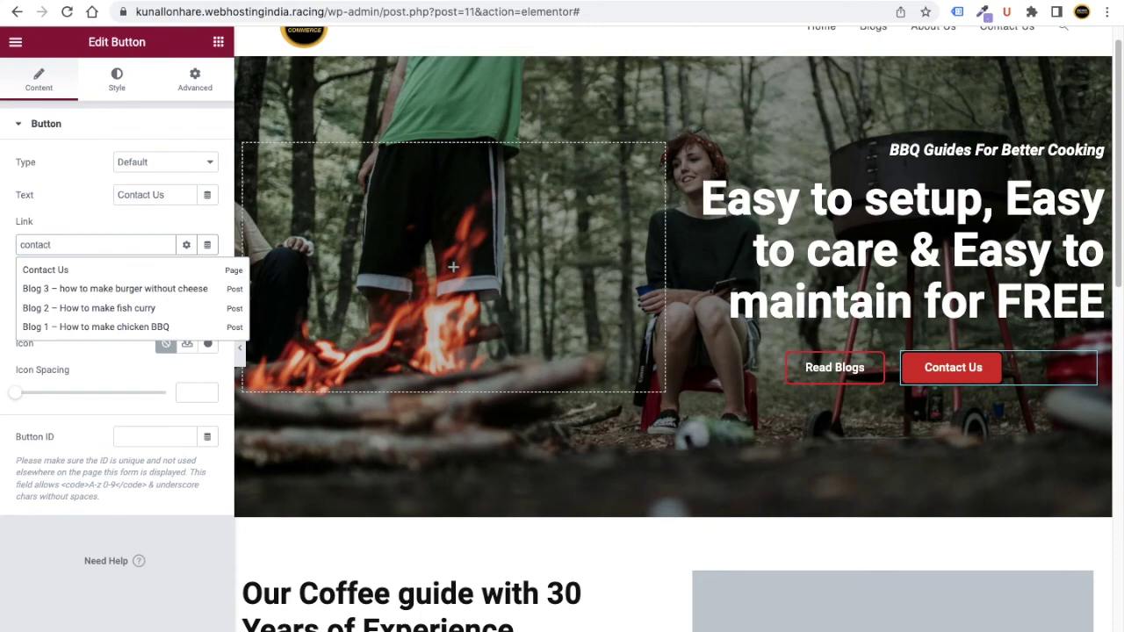
{"action": "left_click", "coordinate": [39, 275]}
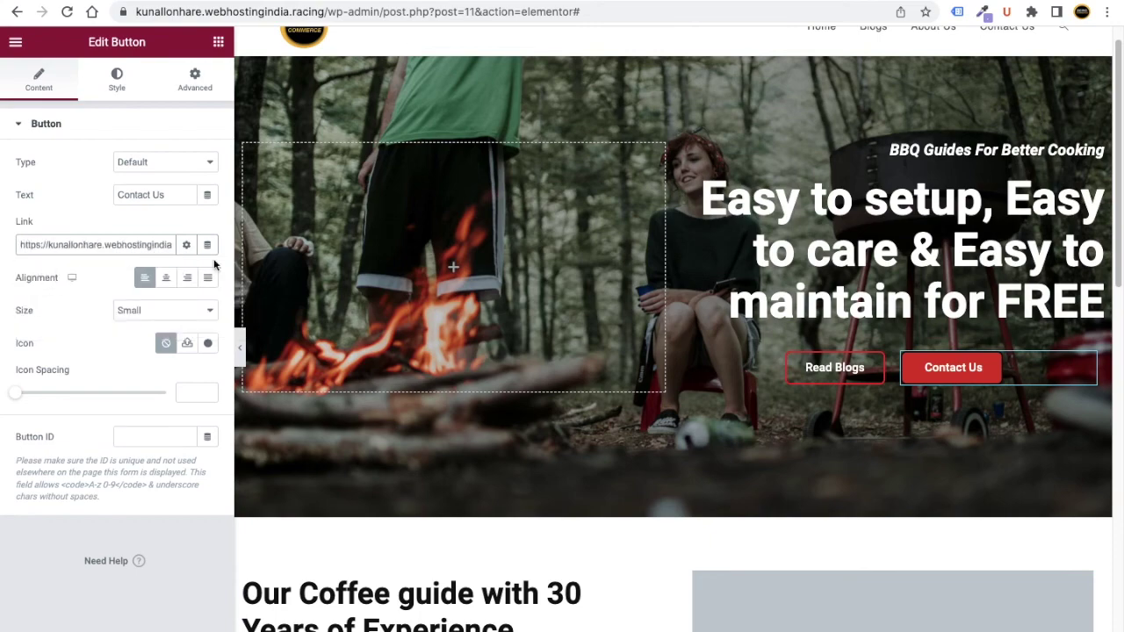
Replace "Coffee" with "BBQ" in the heading of the 30 Years of Experience section.
{"action": "scroll", "coordinate": [457, 413], "scroll_direction": "down", "scroll_amount": 3}
{"action": "scroll", "coordinate": [434, 420], "scroll_direction": "down", "scroll_amount": 3}
{"action": "left_click", "coordinate": [474, 270]}
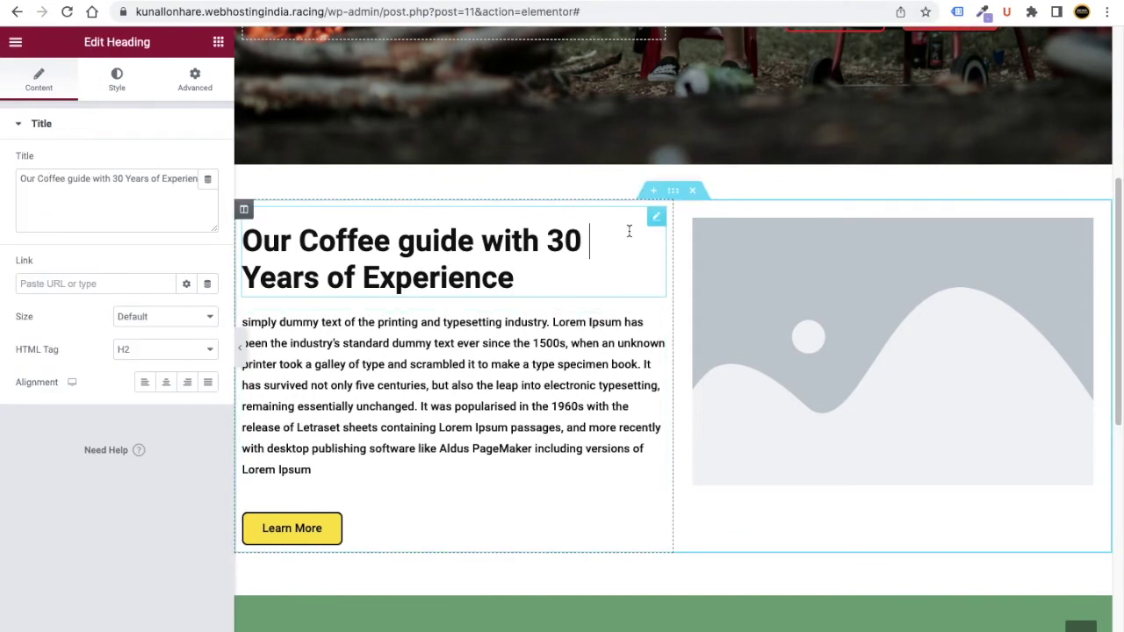
{"action": "double_click", "coordinate": [43, 178]}
{"action": "type", "text": "BBQ"}
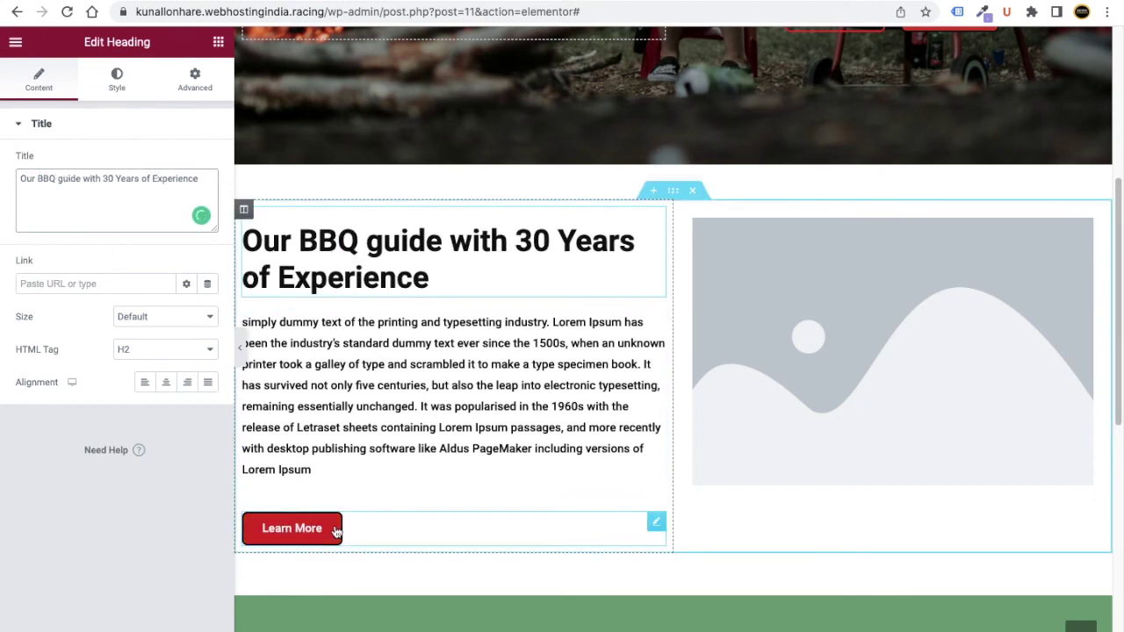
Change the Learn More button's background color to red, #E02F00.
{"action": "left_click", "coordinate": [373, 523]}
{"action": "left_click", "coordinate": [118, 80]}
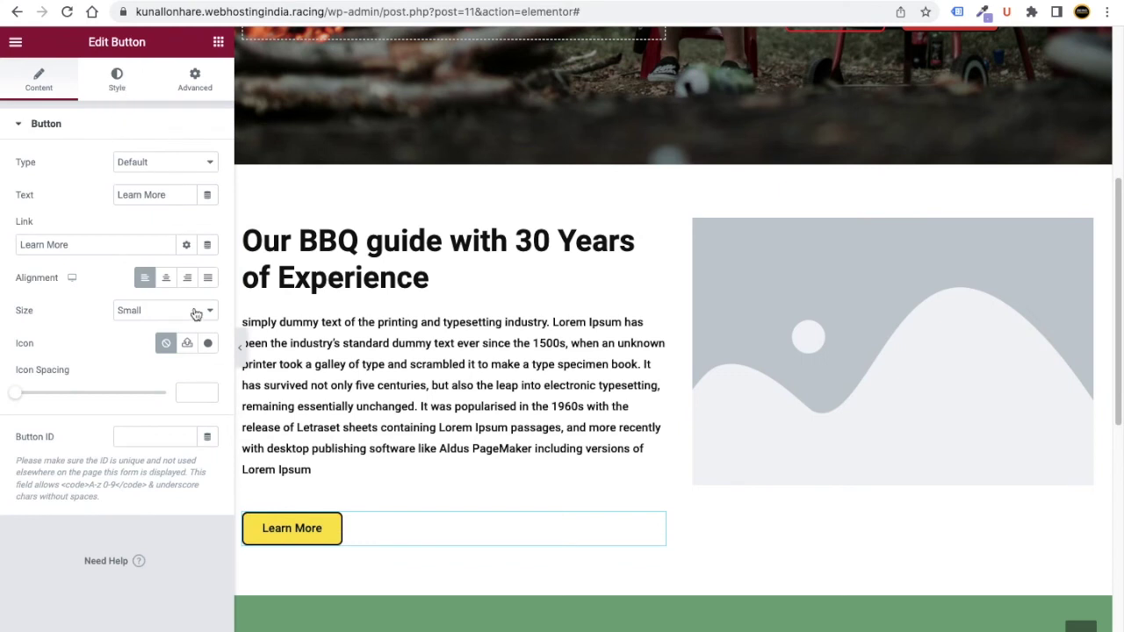
{"action": "left_click", "coordinate": [205, 326]}
{"action": "left_click", "coordinate": [37, 511]}
{"action": "left_click", "coordinate": [48, 527]}
{"action": "left_click_drag", "start_coordinate": [47, 527], "coordinate": [33, 527]}
{"action": "left_click_drag", "start_coordinate": [103, 478], "coordinate": [214, 397]}
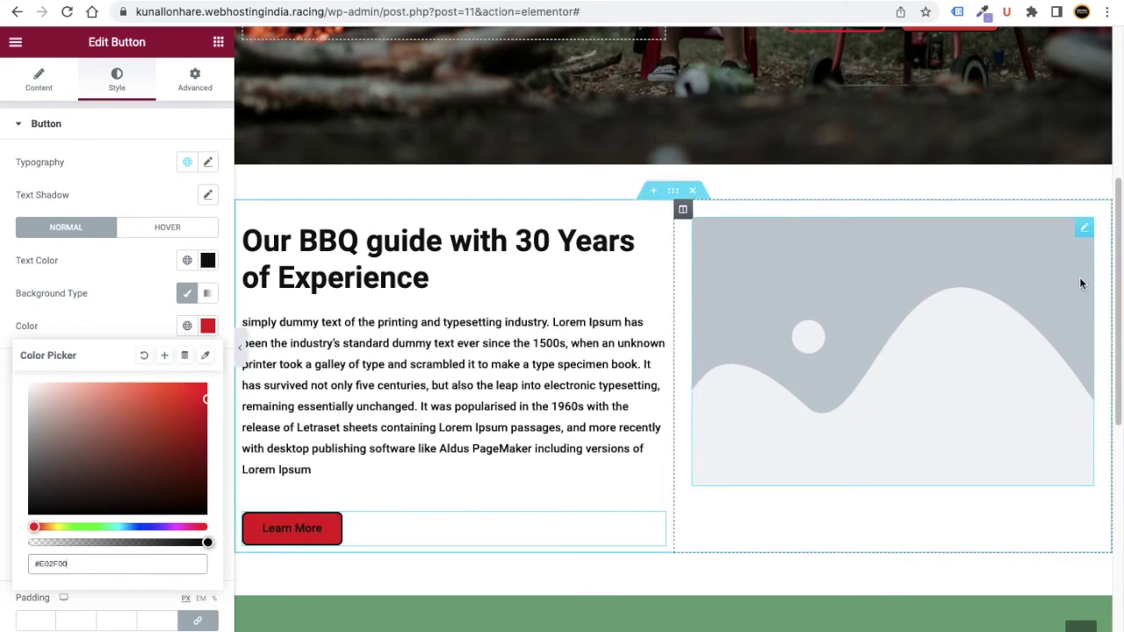
Replace the placeholder image beside the BBQ guide text with the burger photo 5-scaled.jpg from the media library.
{"action": "left_click", "coordinate": [1084, 228]}
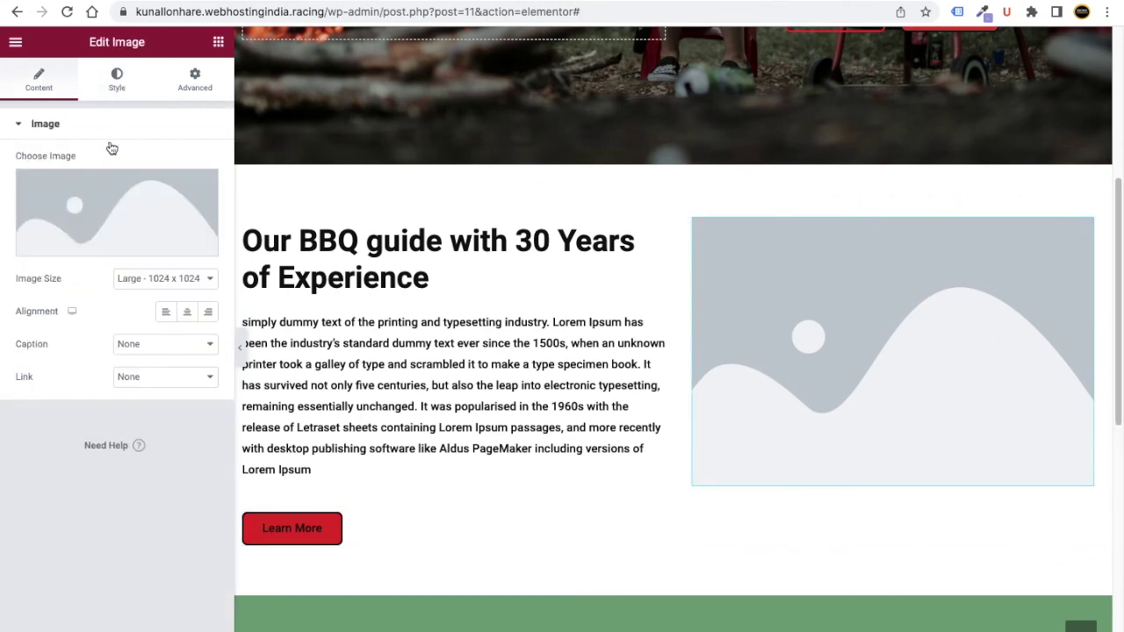
{"action": "left_click", "coordinate": [93, 200]}
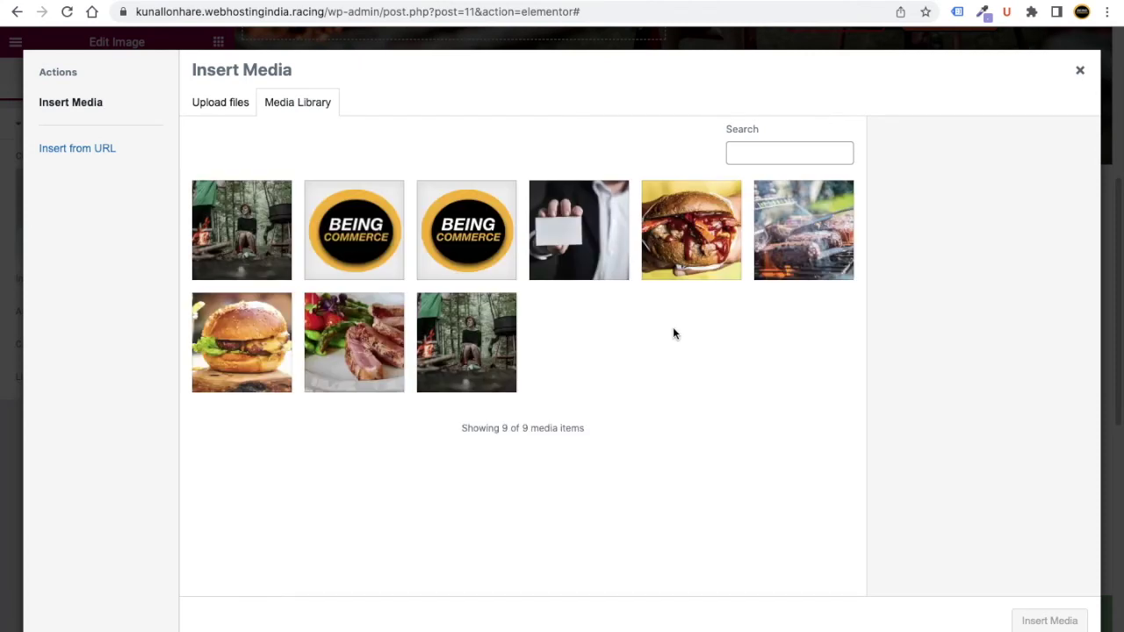
{"action": "left_click", "coordinate": [678, 249]}
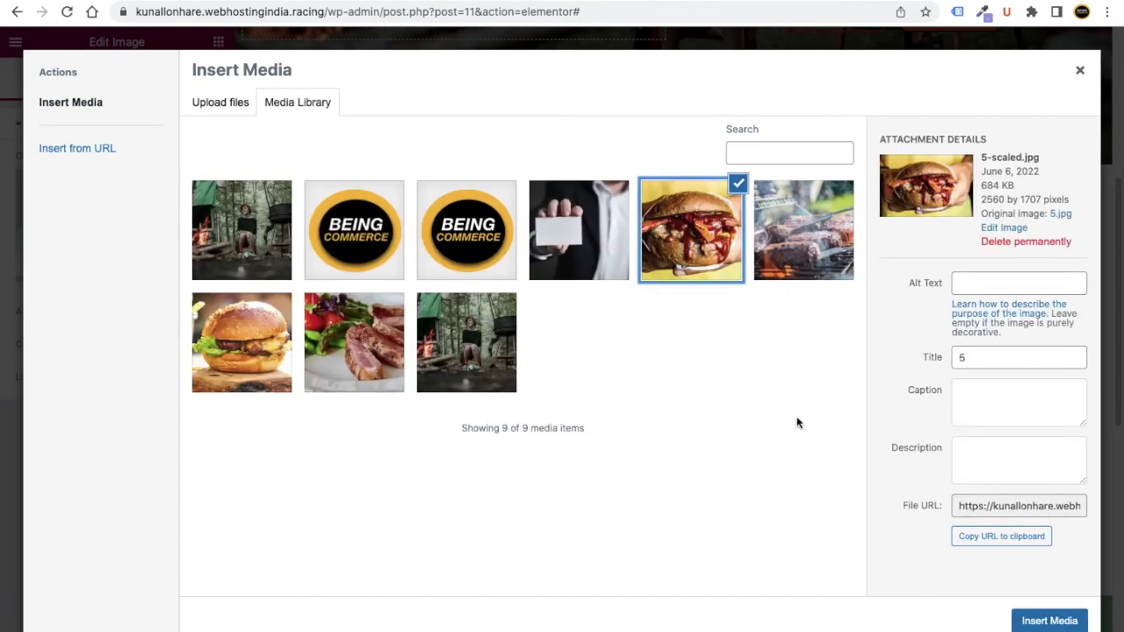
{"action": "left_click", "coordinate": [1018, 619]}
Set the ending number of the Cool Plant Sold counter to 200.
{"action": "scroll", "coordinate": [820, 408], "scroll_direction": "down", "scroll_amount": 6}
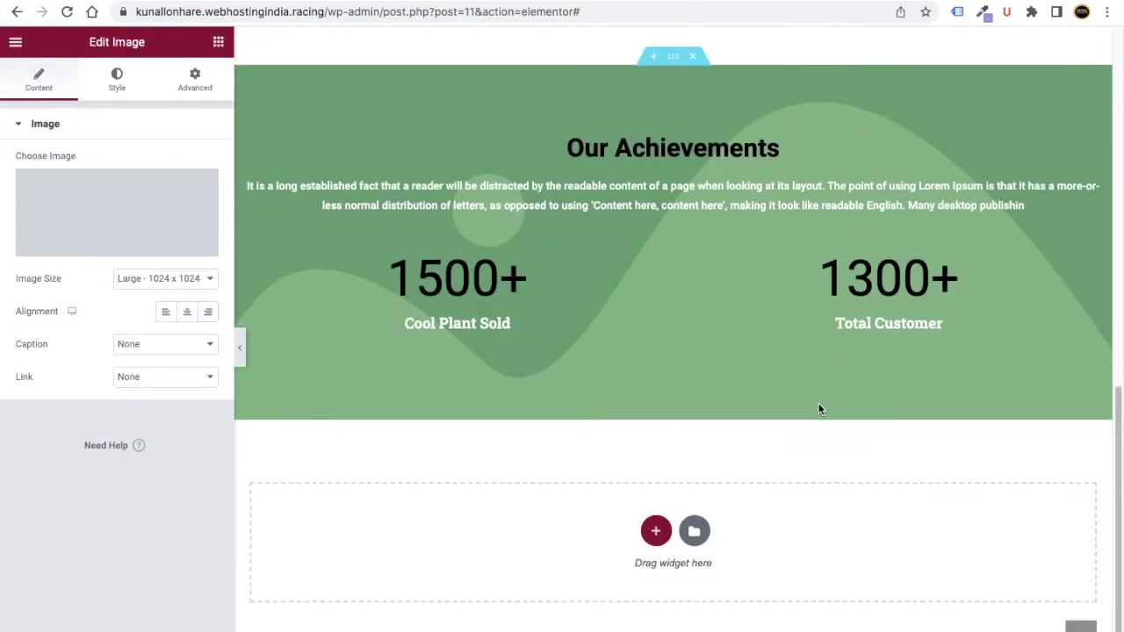
{"action": "scroll", "coordinate": [773, 391], "scroll_direction": "up", "scroll_amount": 5}
{"action": "scroll", "coordinate": [693, 395], "scroll_direction": "down", "scroll_amount": 5}
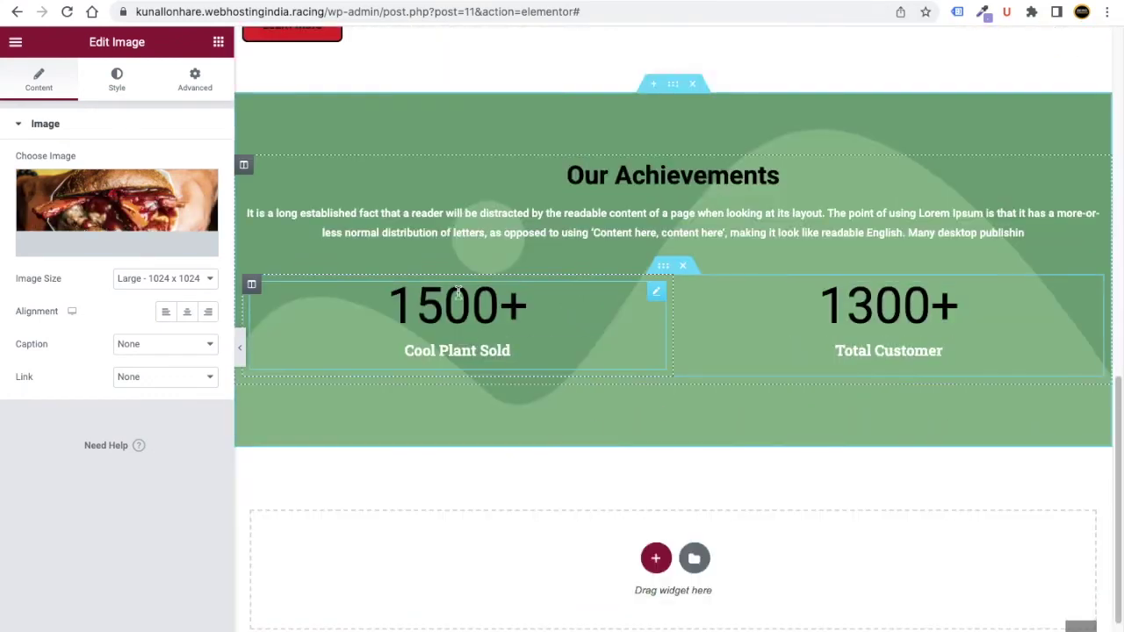
{"action": "left_click", "coordinate": [614, 347]}
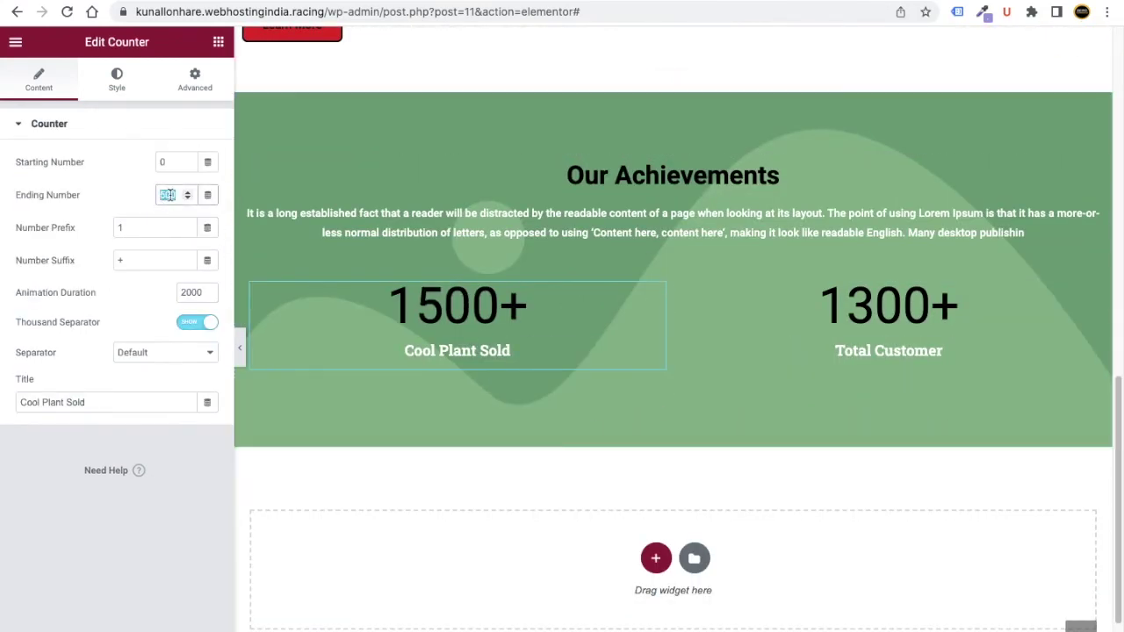
{"action": "type", "text": "2000"}
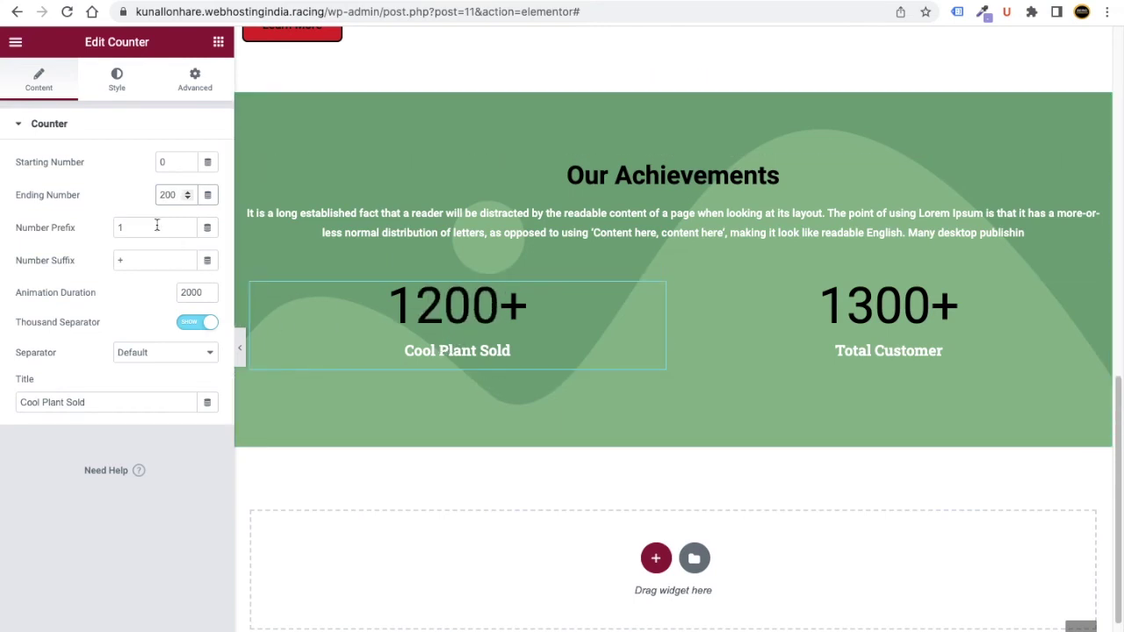
Clear the Cool Plant Sold counter's number prefix and restore it to 1.
{"action": "left_click_drag", "start_coordinate": [137, 230], "coordinate": [91, 226]}
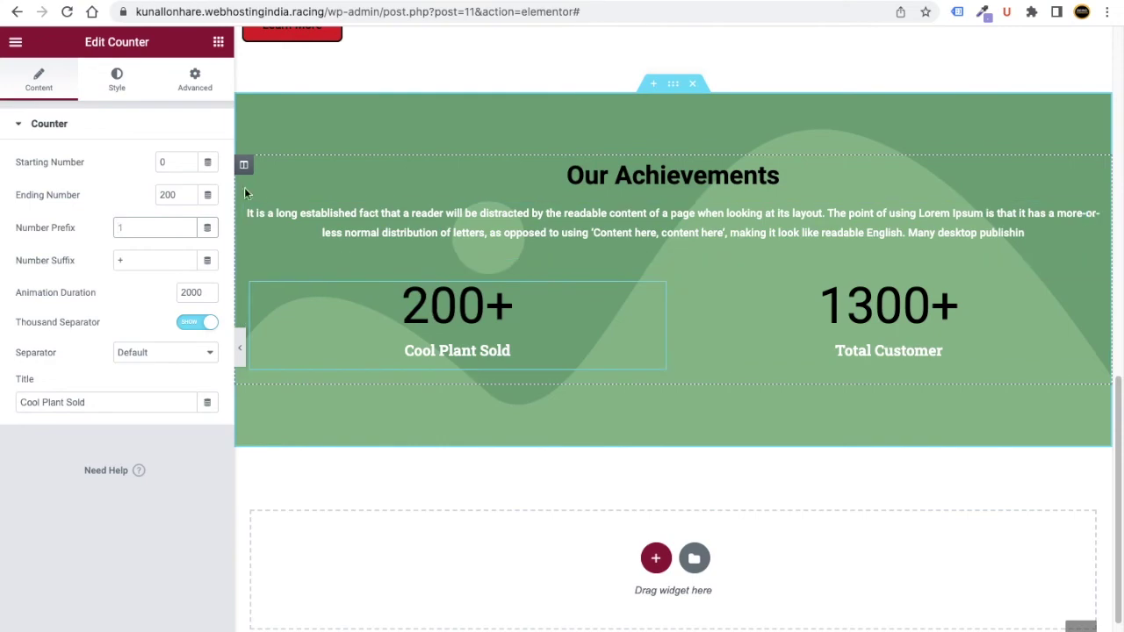
{"action": "left_click_drag", "start_coordinate": [181, 196], "coordinate": [158, 194]}
{"action": "left_click", "coordinate": [138, 226]}
{"action": "type", "text": "1"}
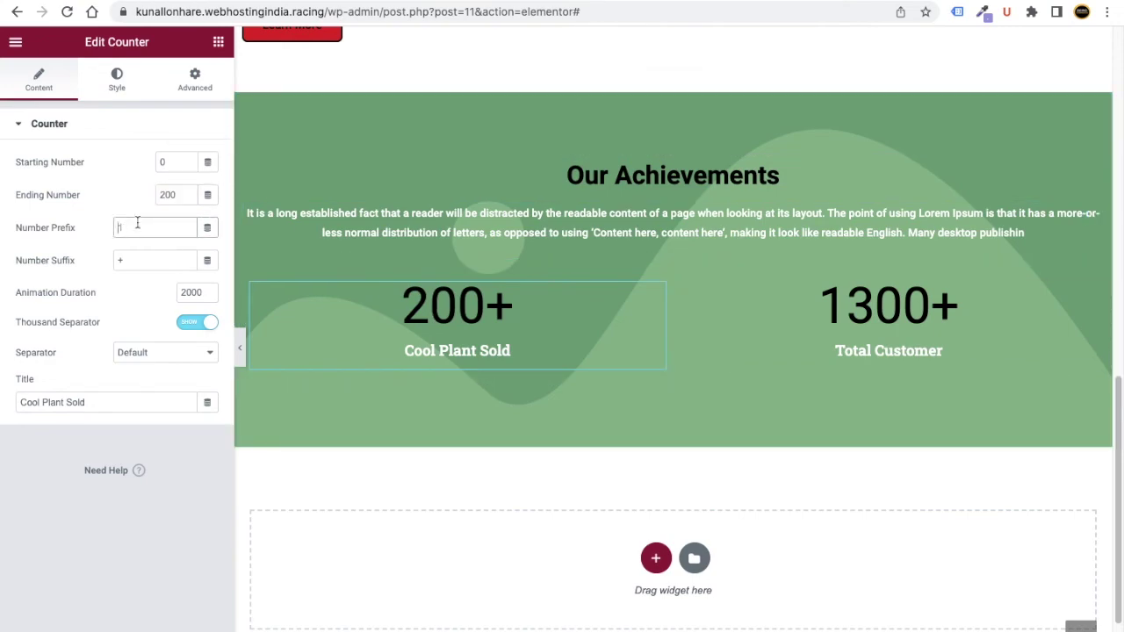
{"action": "scroll", "coordinate": [529, 363], "scroll_direction": "down", "scroll_amount": 1}
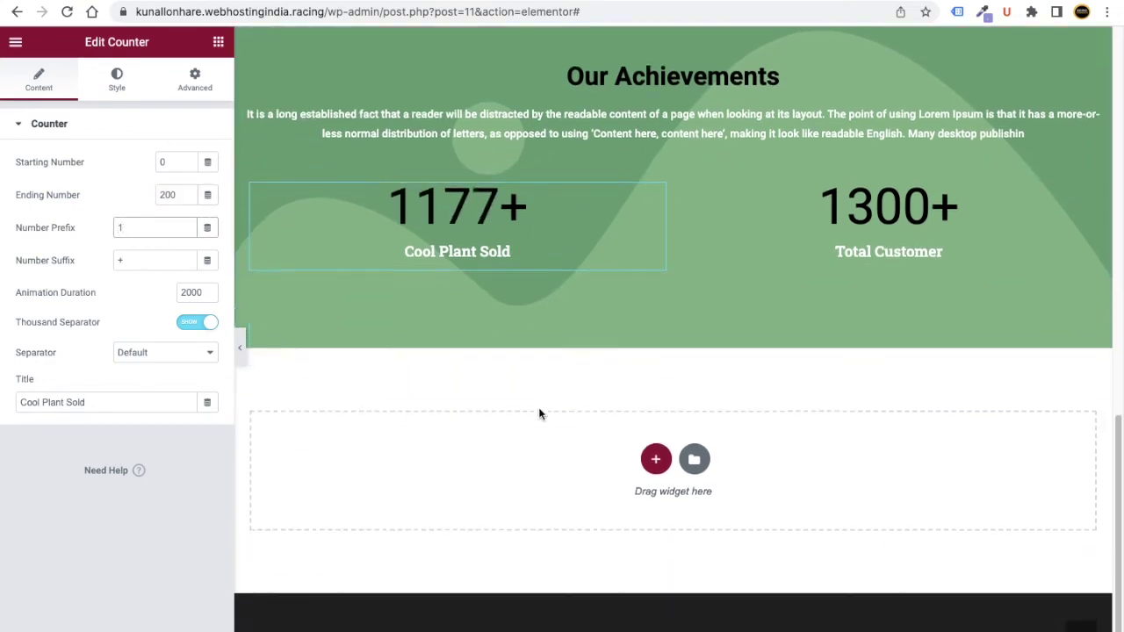
{"action": "scroll", "coordinate": [540, 414], "scroll_direction": "up", "scroll_amount": 4}
{"action": "scroll", "coordinate": [430, 364], "scroll_direction": "down", "scroll_amount": 2}
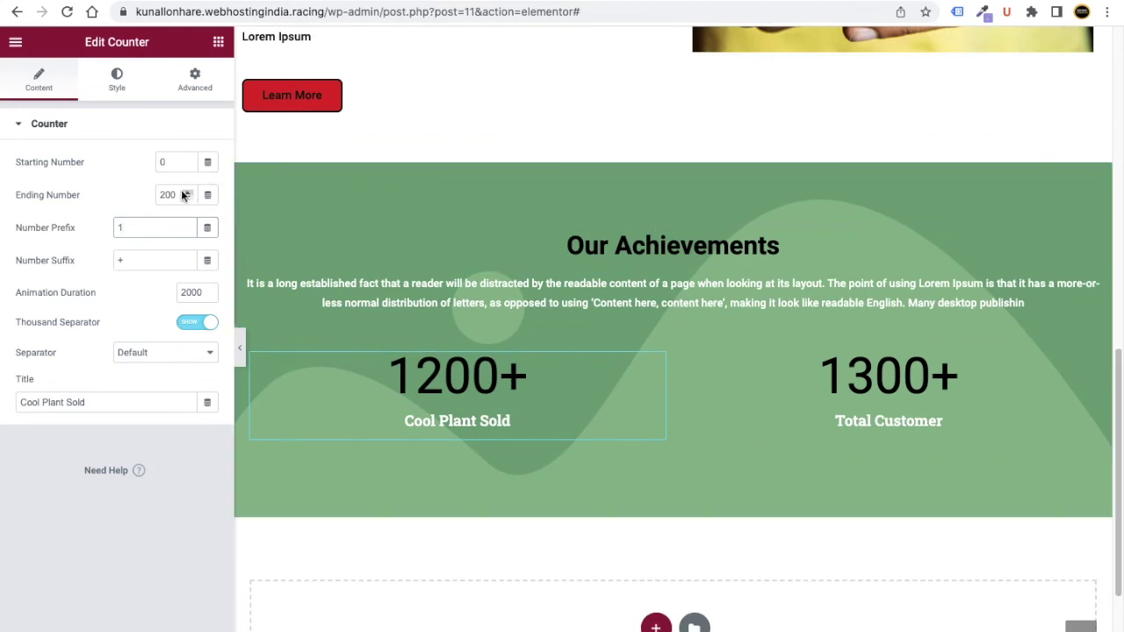
{"action": "left_click_drag", "start_coordinate": [131, 226], "coordinate": [113, 228]}
{"action": "left_click", "coordinate": [161, 454]}
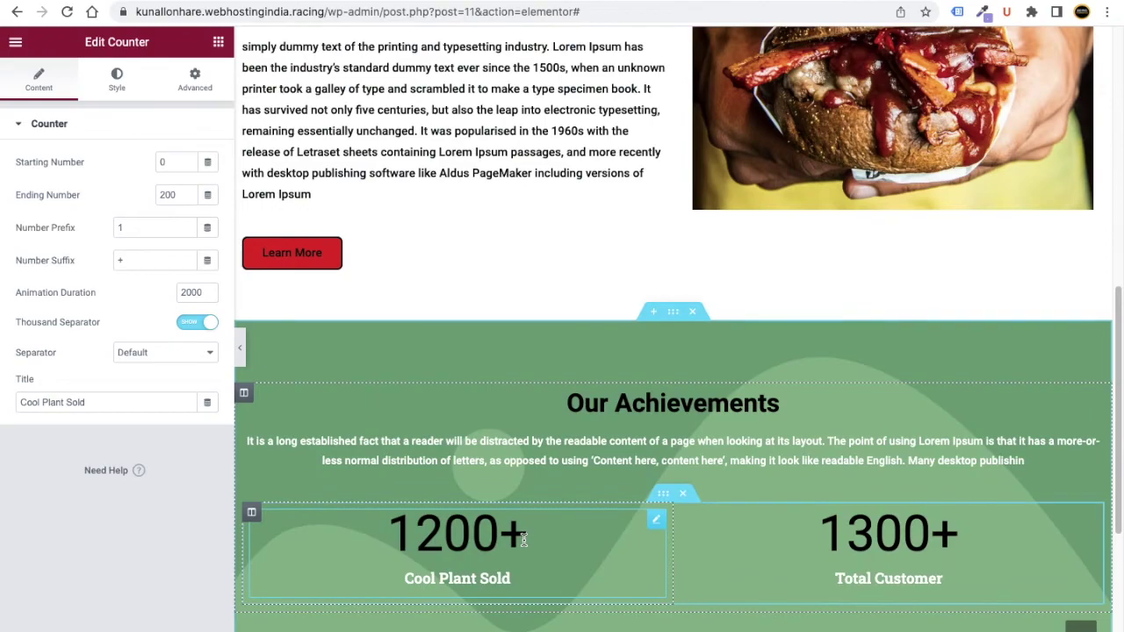
{"action": "scroll", "coordinate": [539, 372], "scroll_direction": "up", "scroll_amount": 1}
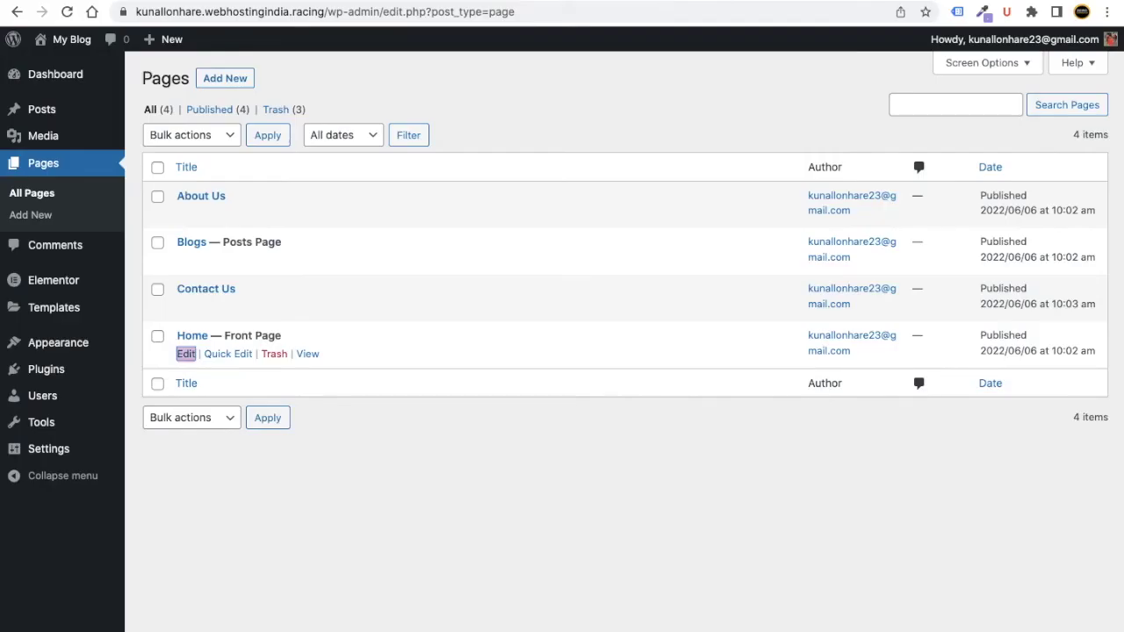
Open the About Us page from the pages list in a new tab and edit it with Elementor.
{"action": "left_click", "coordinate": [500, 88]}
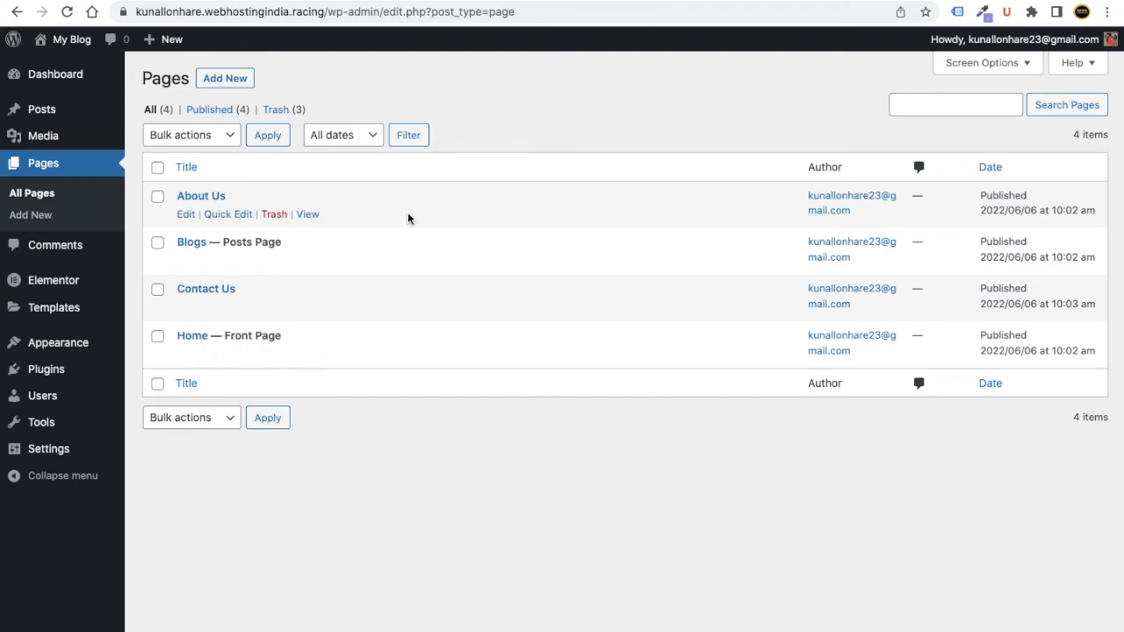
{"action": "right_click", "coordinate": [187, 218]}
{"action": "left_click", "coordinate": [196, 219]}
{"action": "left_click", "coordinate": [634, 2]}
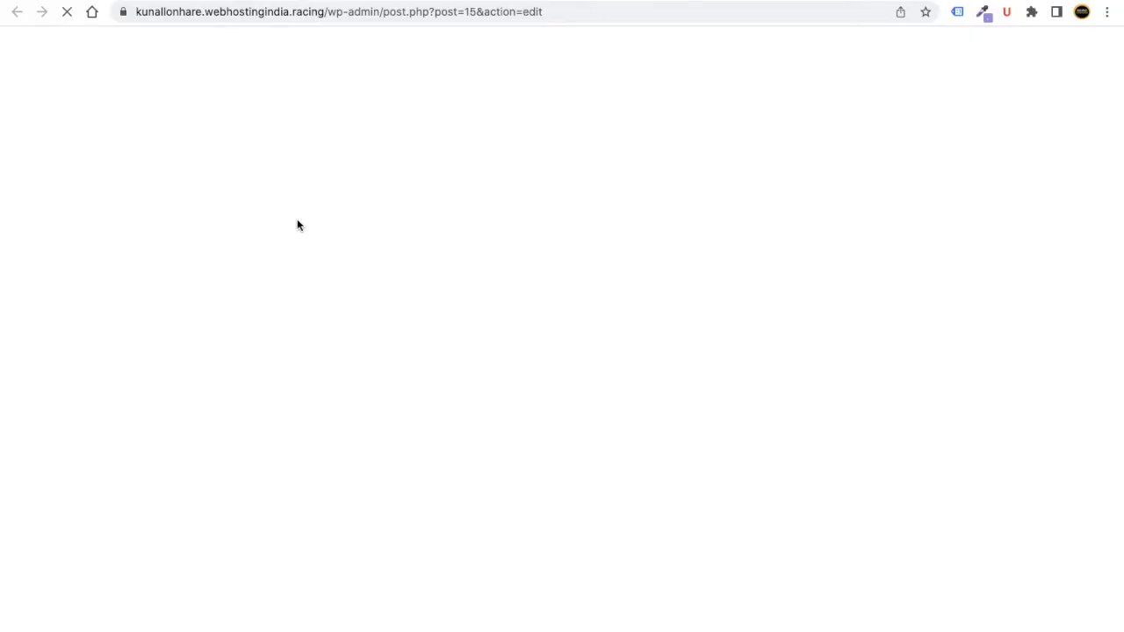
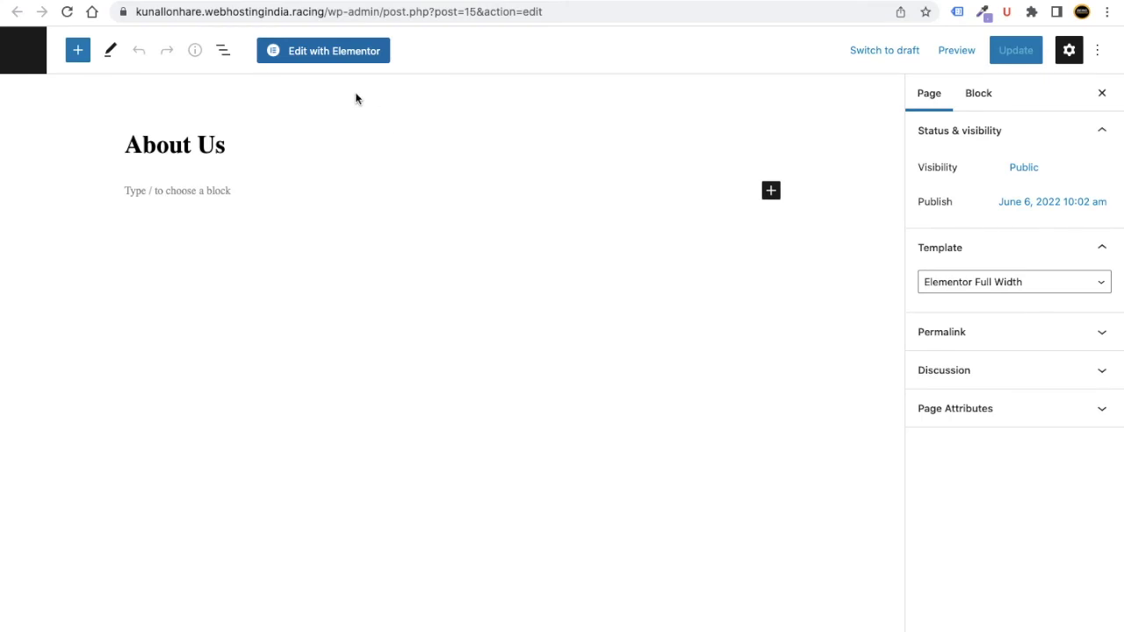
{"action": "left_click", "coordinate": [316, 54]}
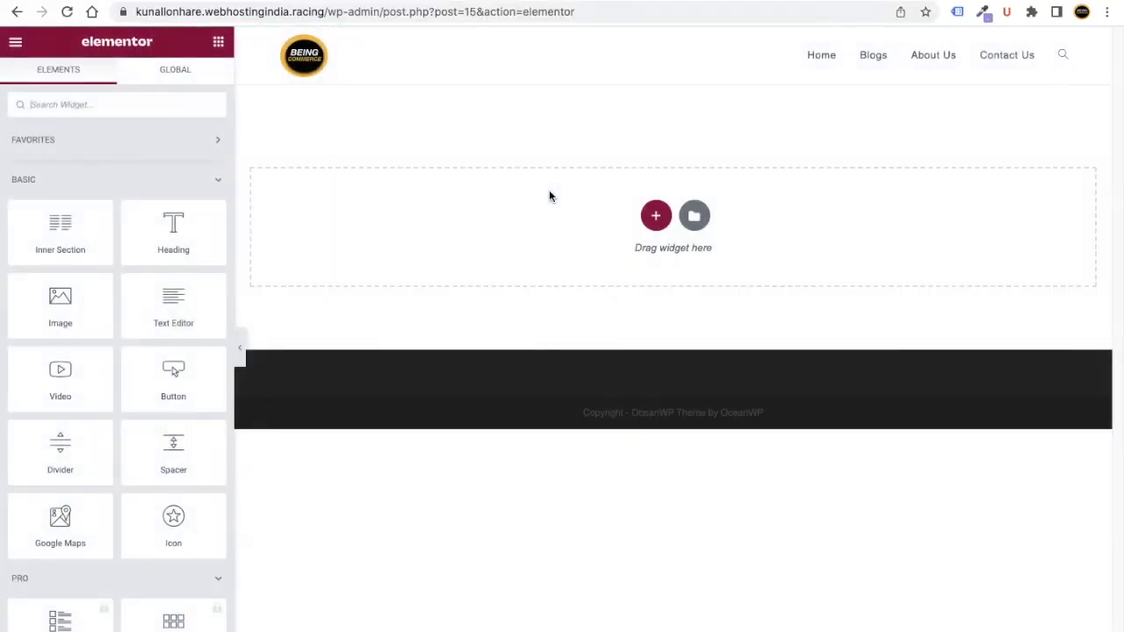
Import About.json into the template library and insert the "about health" template into the About Us page, applying its page settings.
{"action": "left_click", "coordinate": [694, 217]}
{"action": "left_click", "coordinate": [639, 79]}
{"action": "left_click", "coordinate": [916, 76]}
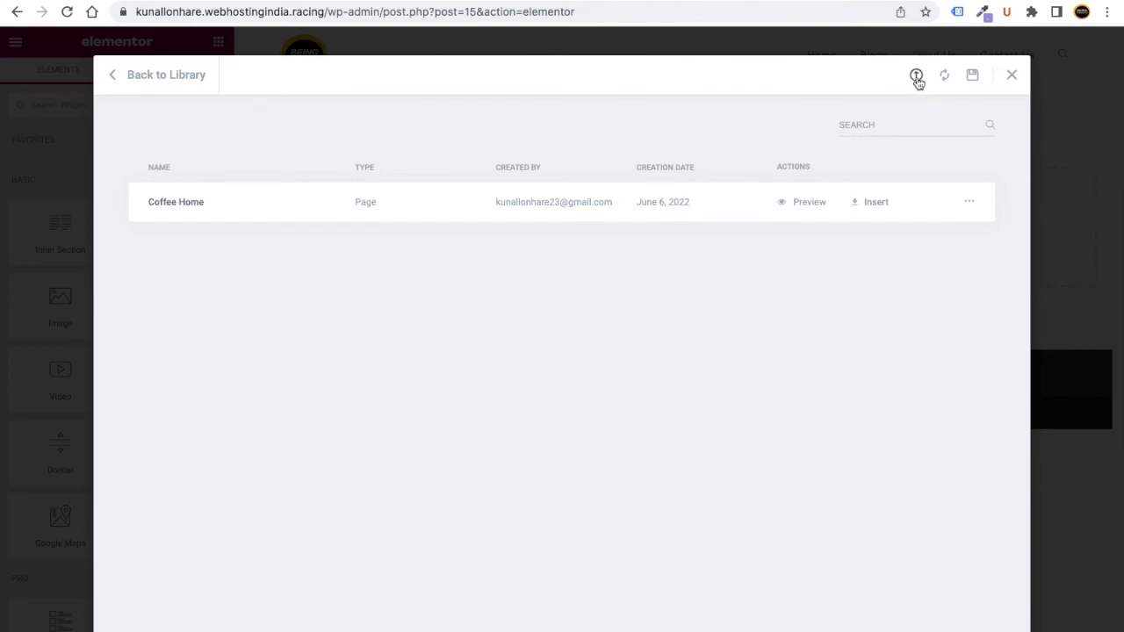
{"action": "left_click", "coordinate": [945, 83]}
{"action": "left_click", "coordinate": [917, 78]}
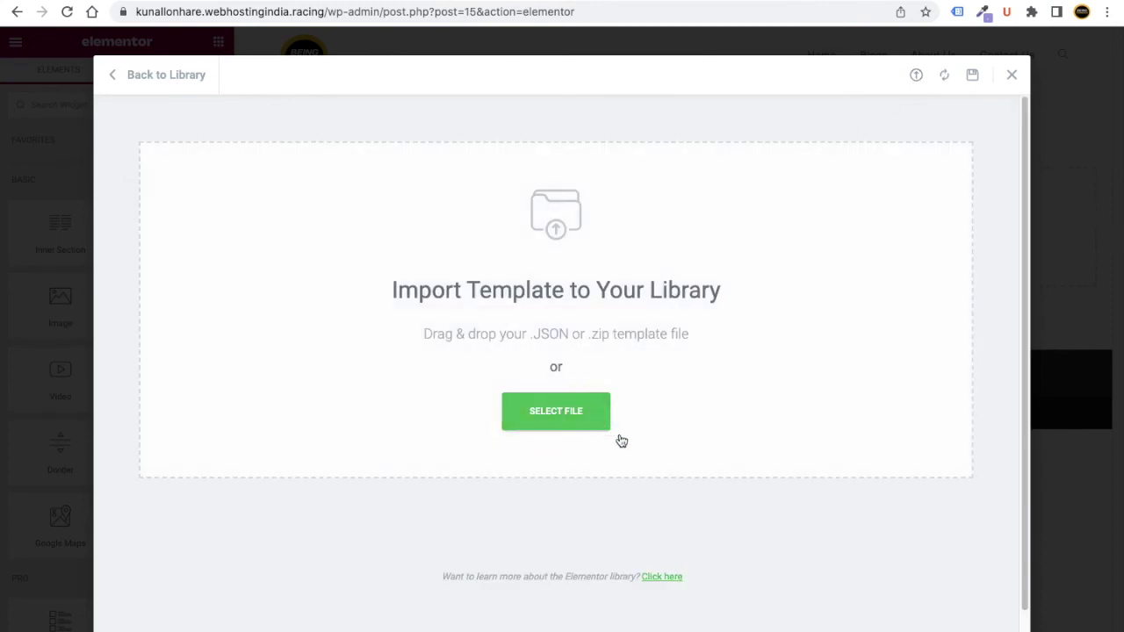
{"action": "left_click", "coordinate": [413, 49]}
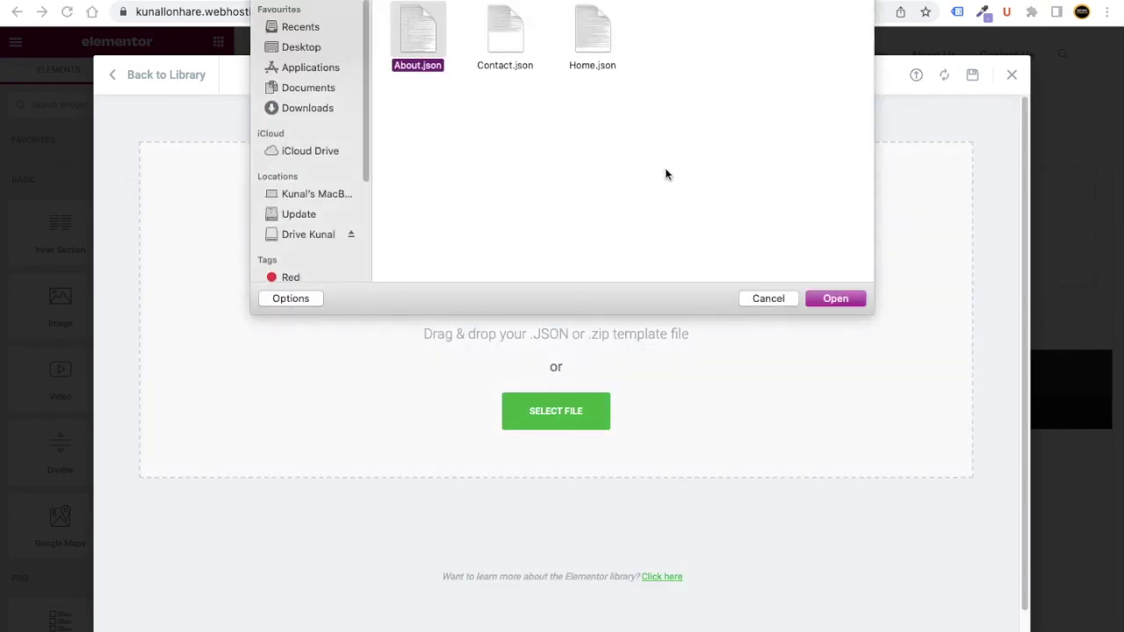
{"action": "left_click", "coordinate": [830, 299]}
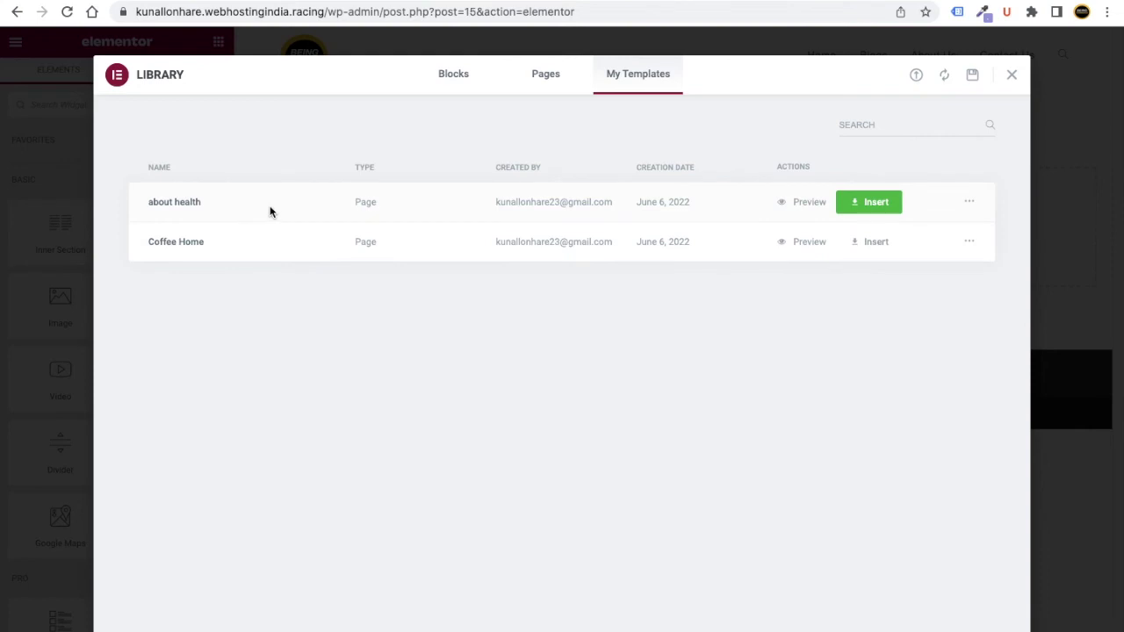
{"action": "left_click", "coordinate": [872, 202]}
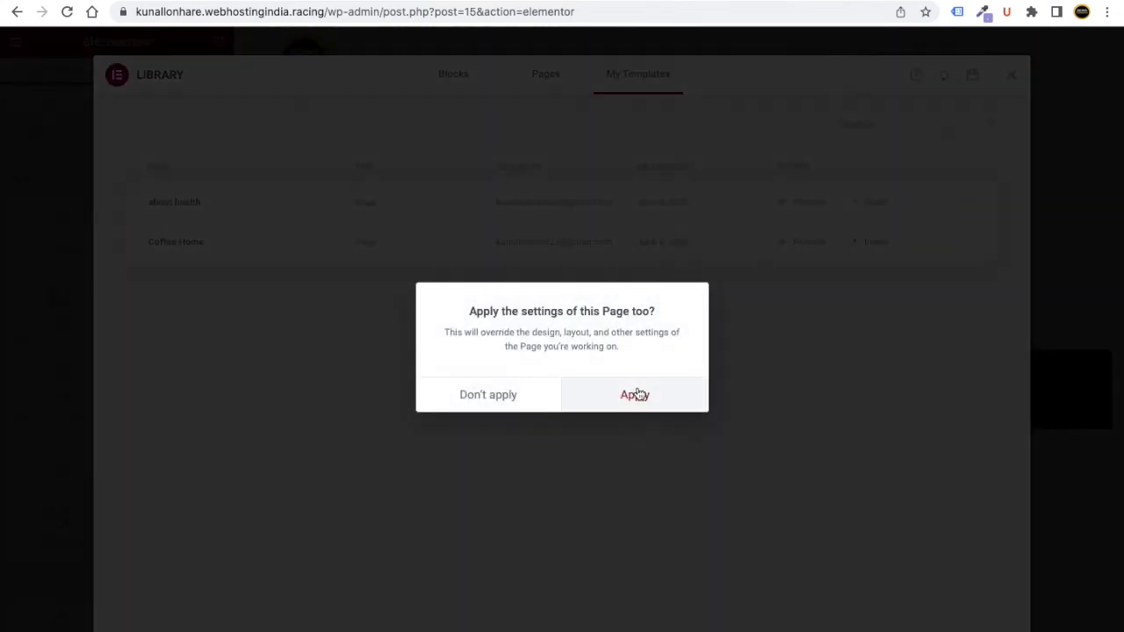
{"action": "left_click", "coordinate": [641, 396]}
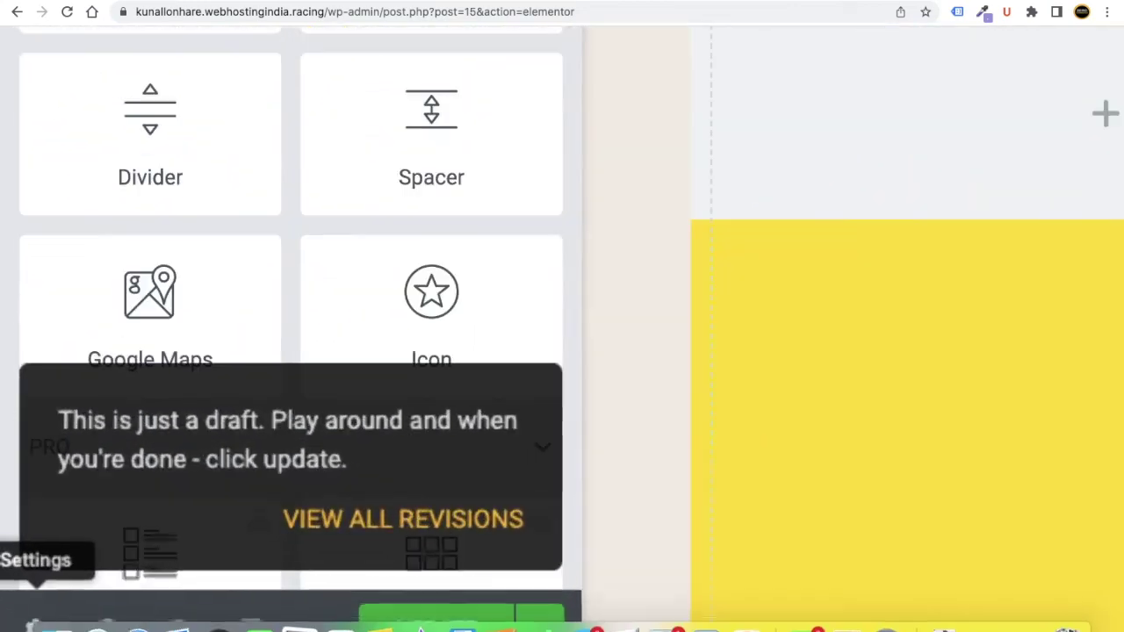
Set the About Us page's layout to Elementor Full Width in the page settings.
{"action": "mouse_move", "coordinate": [4, 631]}
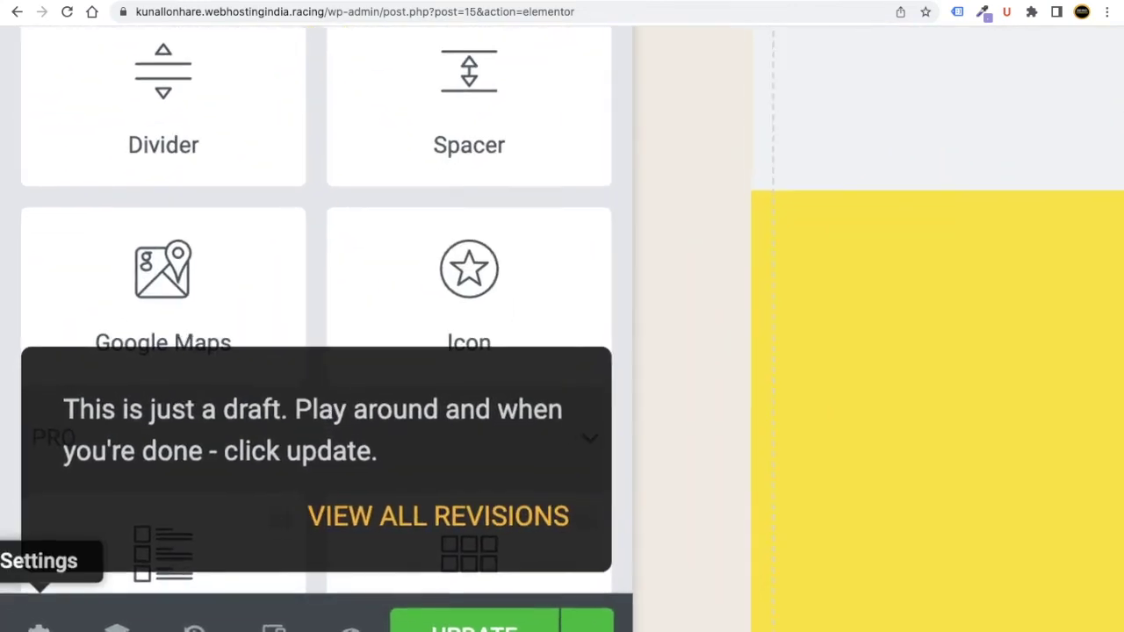
{"action": "left_click", "coordinate": [35, 615]}
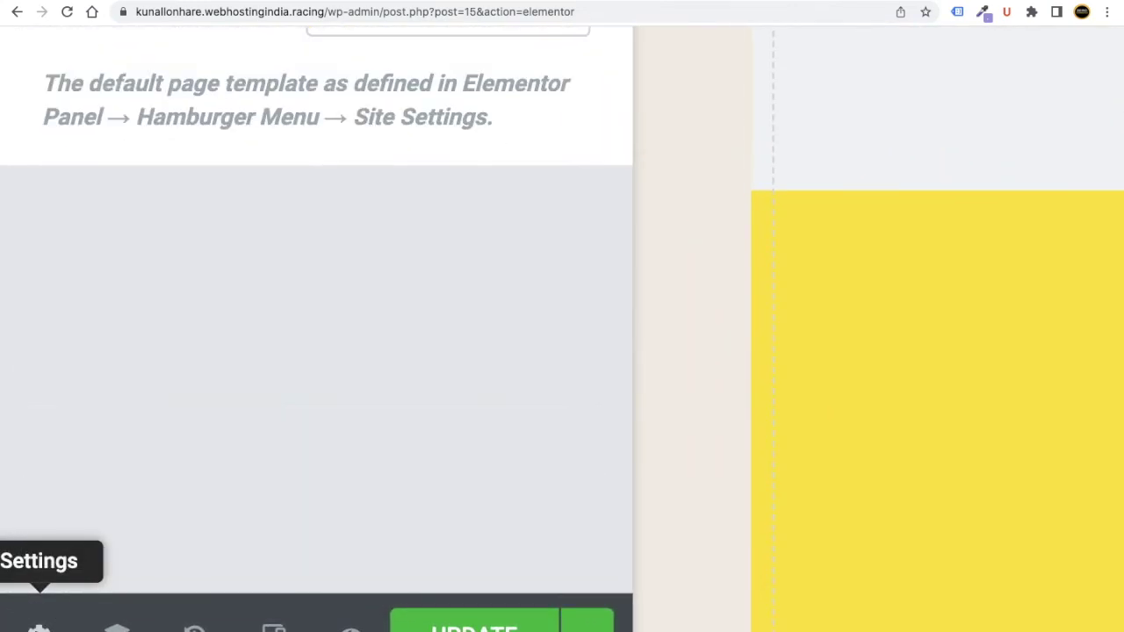
{"action": "scroll", "coordinate": [125, 541], "scroll_direction": "up", "scroll_amount": 3}
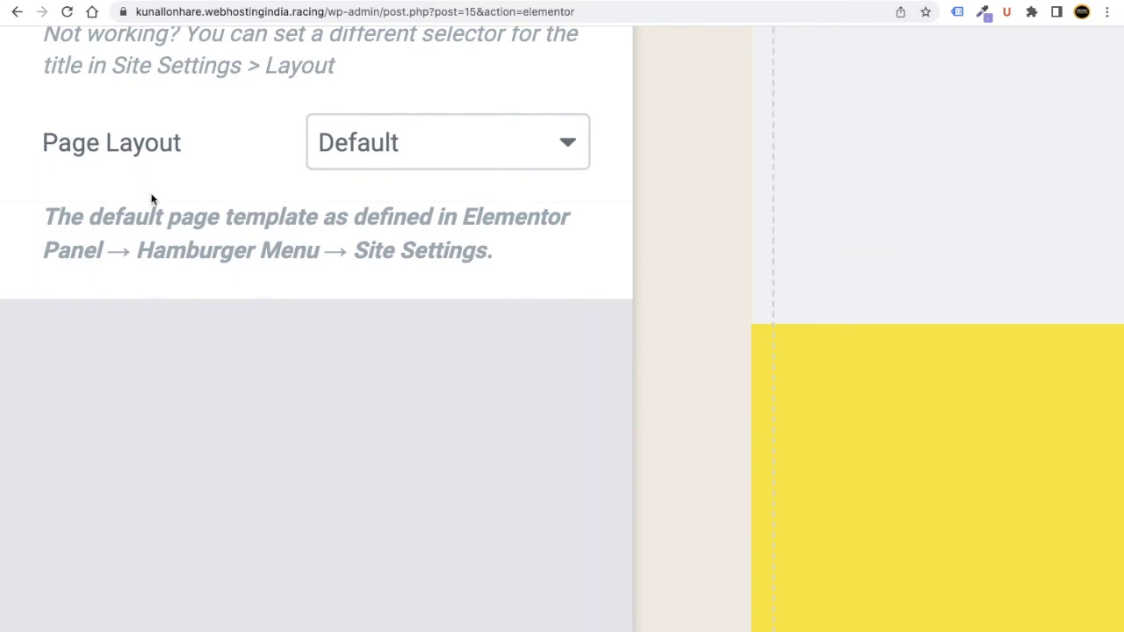
{"action": "left_click", "coordinate": [369, 142]}
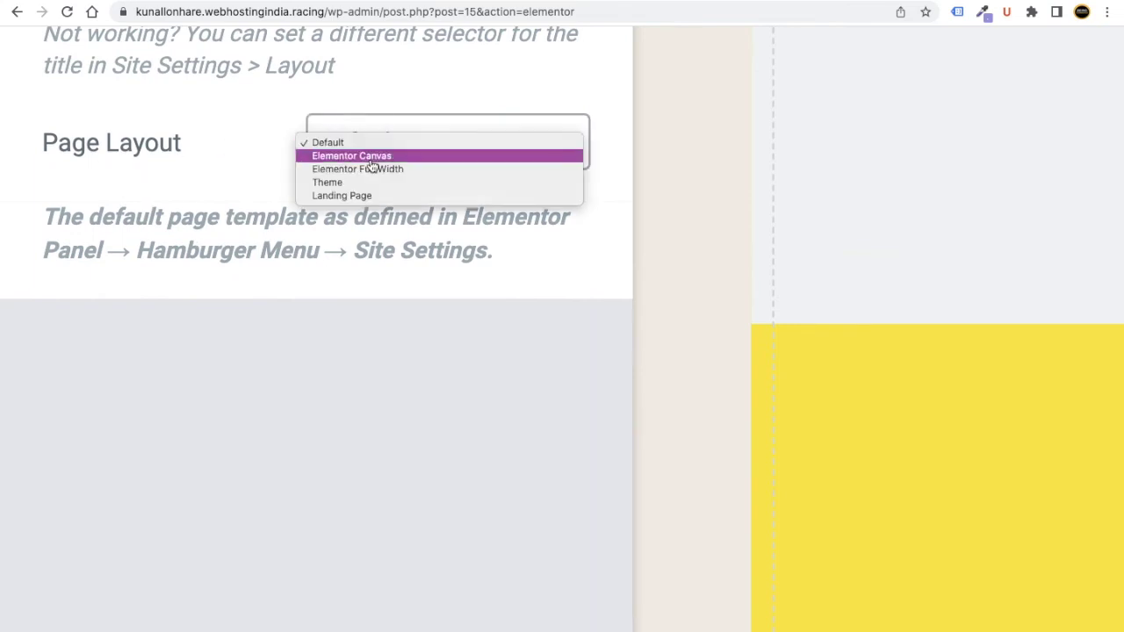
{"action": "left_click", "coordinate": [371, 167]}
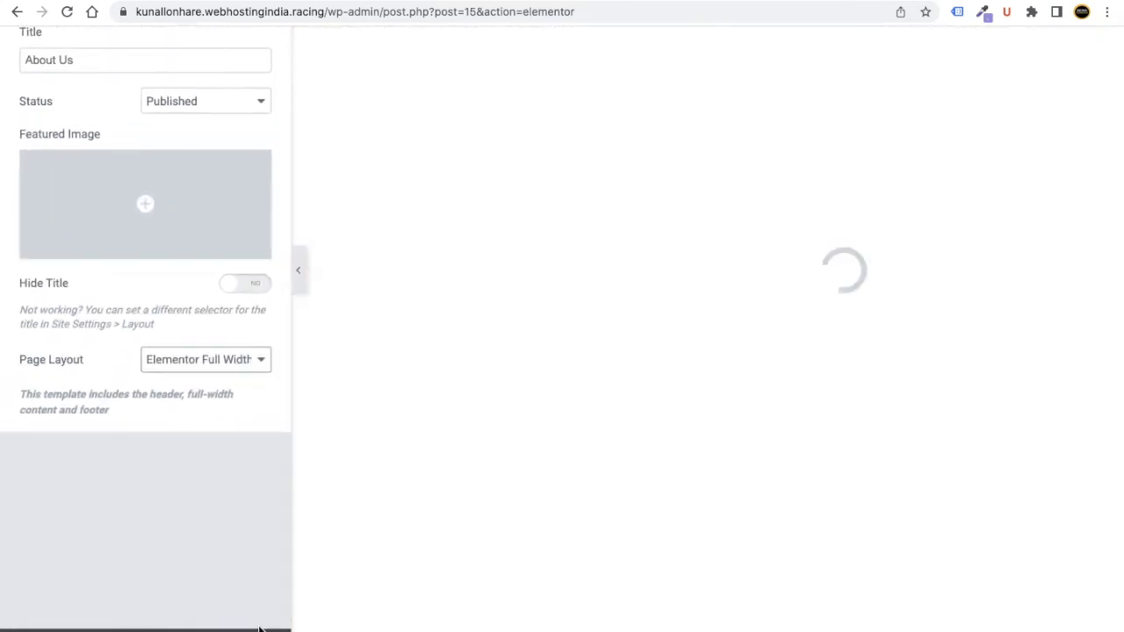
Review the About Us page's layout from the header to the footer.
{"action": "scroll", "coordinate": [191, 625], "scroll_direction": "up", "scroll_amount": 5}
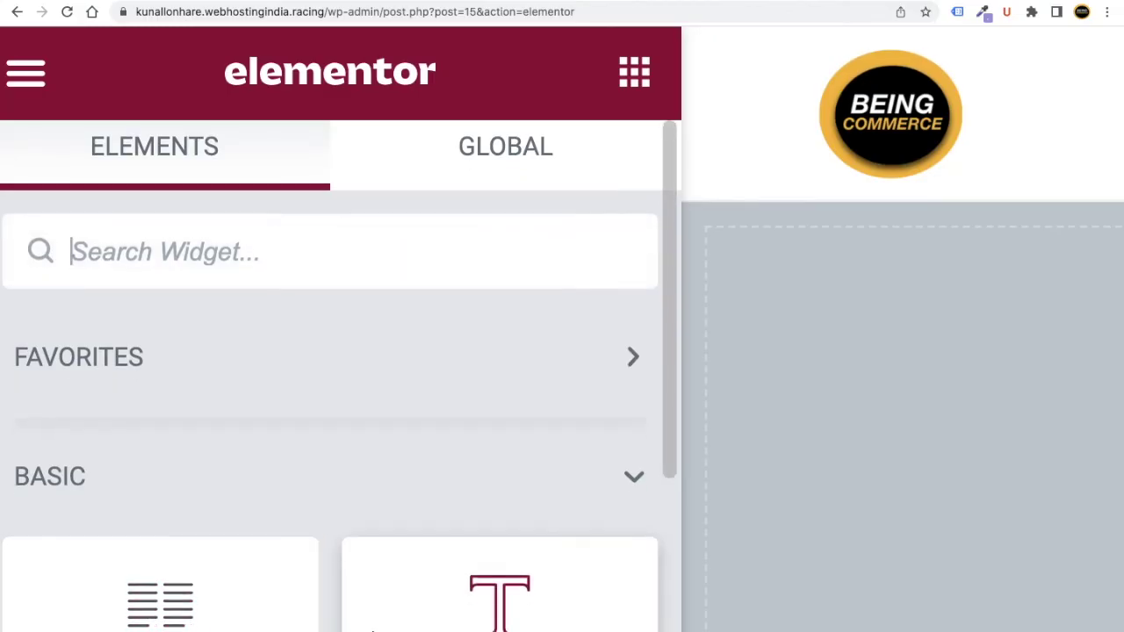
{"action": "scroll", "coordinate": [254, 617], "scroll_direction": "down", "scroll_amount": 5}
{"action": "scroll", "coordinate": [232, 619], "scroll_direction": "down", "scroll_amount": 5}
{"action": "scroll", "coordinate": [232, 619], "scroll_direction": "down", "scroll_amount": 5}
{"action": "scroll", "coordinate": [469, 592], "scroll_direction": "down", "scroll_amount": 10}
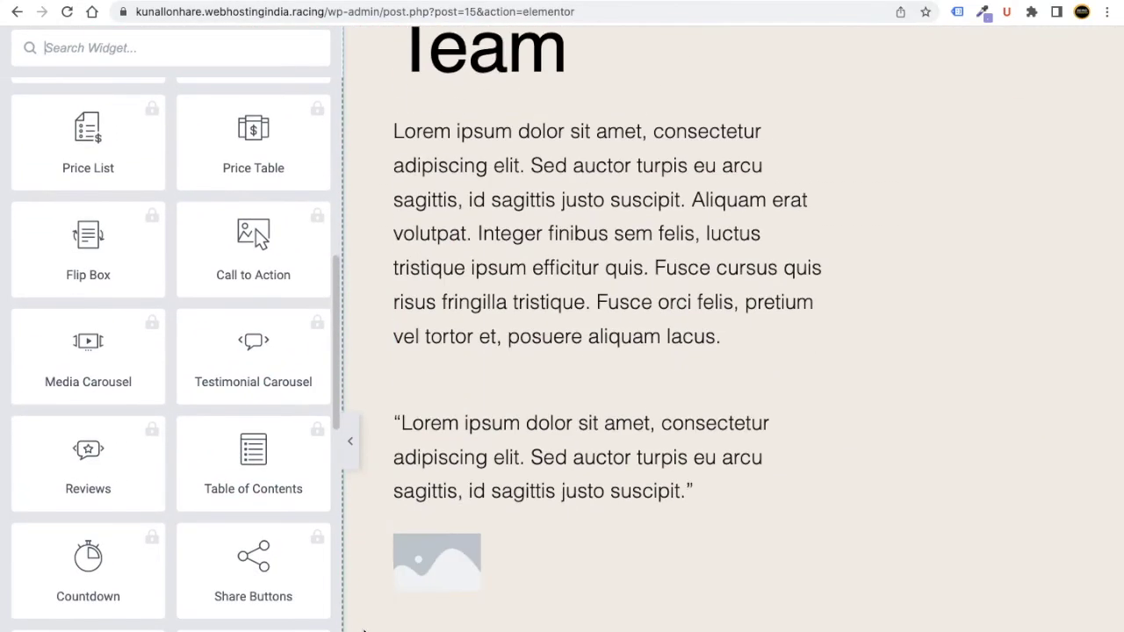
{"action": "scroll", "coordinate": [327, 630], "scroll_direction": "down", "scroll_amount": 3}
{"action": "scroll", "coordinate": [327, 630], "scroll_direction": "up", "scroll_amount": 5}
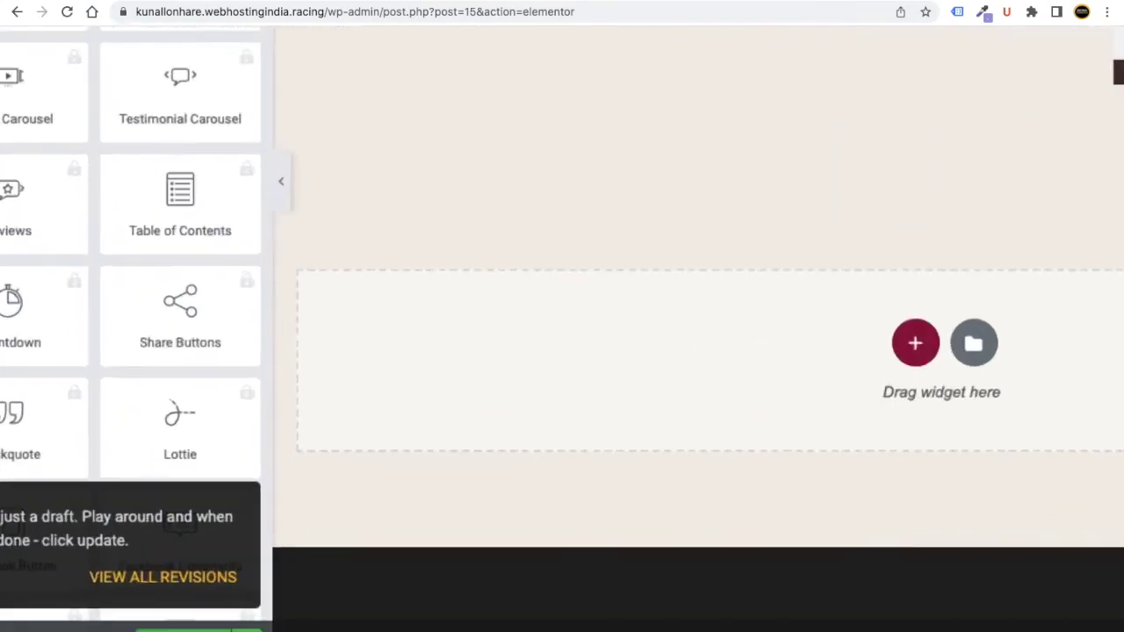
{"action": "scroll", "coordinate": [188, 615], "scroll_direction": "up", "scroll_amount": 1}
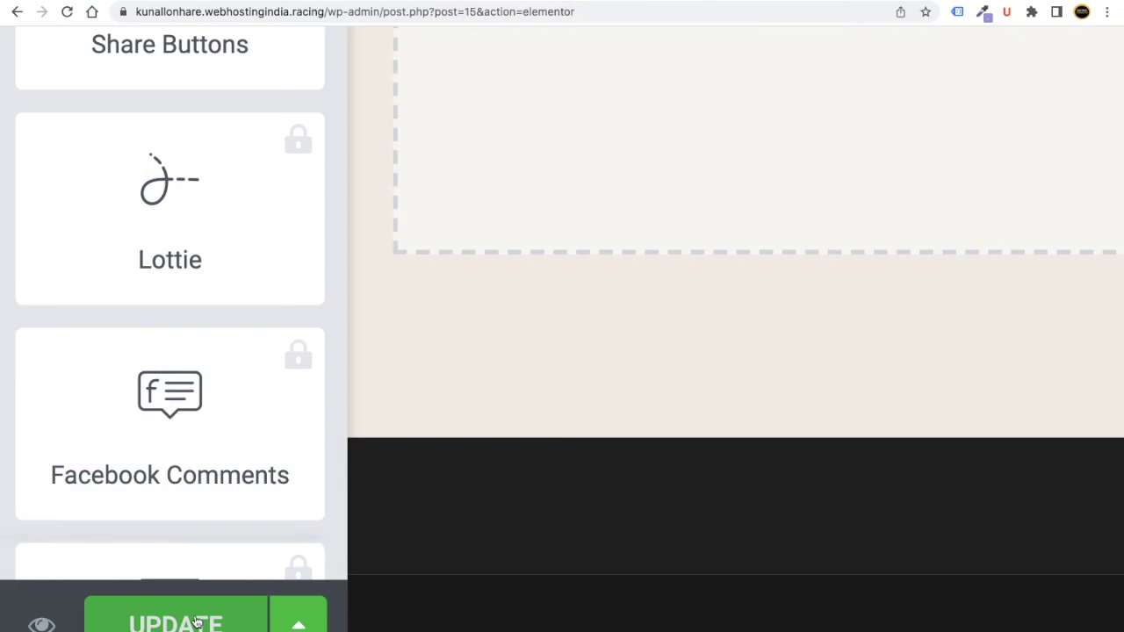
{"action": "scroll", "coordinate": [195, 619], "scroll_direction": "down", "scroll_amount": 4}
{"action": "scroll", "coordinate": [195, 619], "scroll_direction": "down", "scroll_amount": 3}
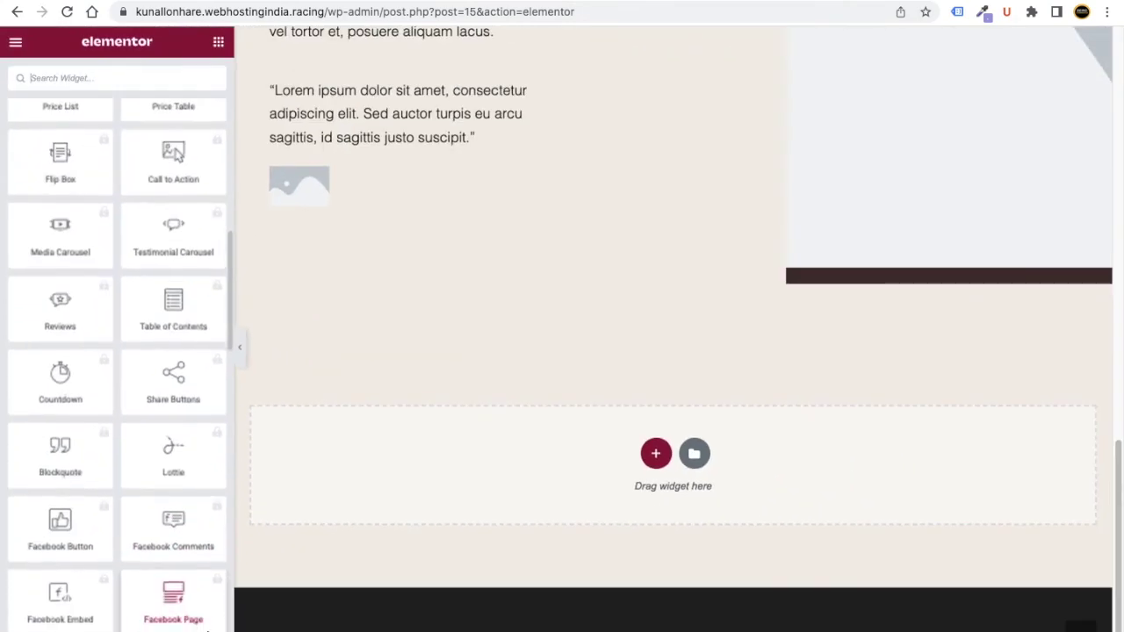
{"action": "scroll", "coordinate": [368, 566], "scroll_direction": "up", "scroll_amount": 3}
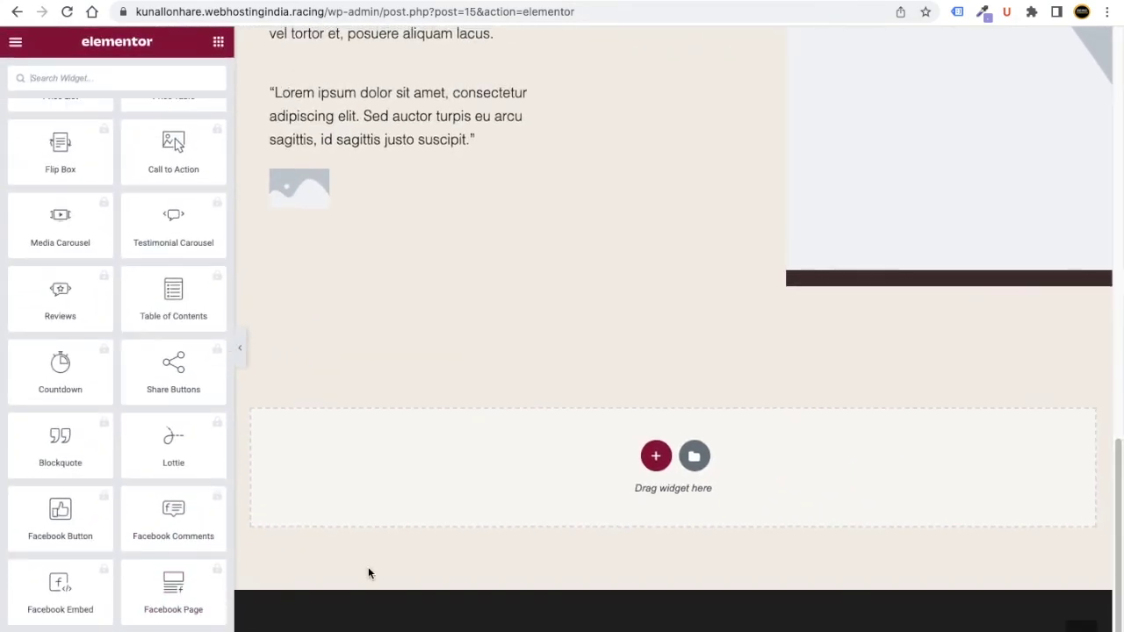
{"action": "scroll", "coordinate": [360, 564], "scroll_direction": "up", "scroll_amount": 8}
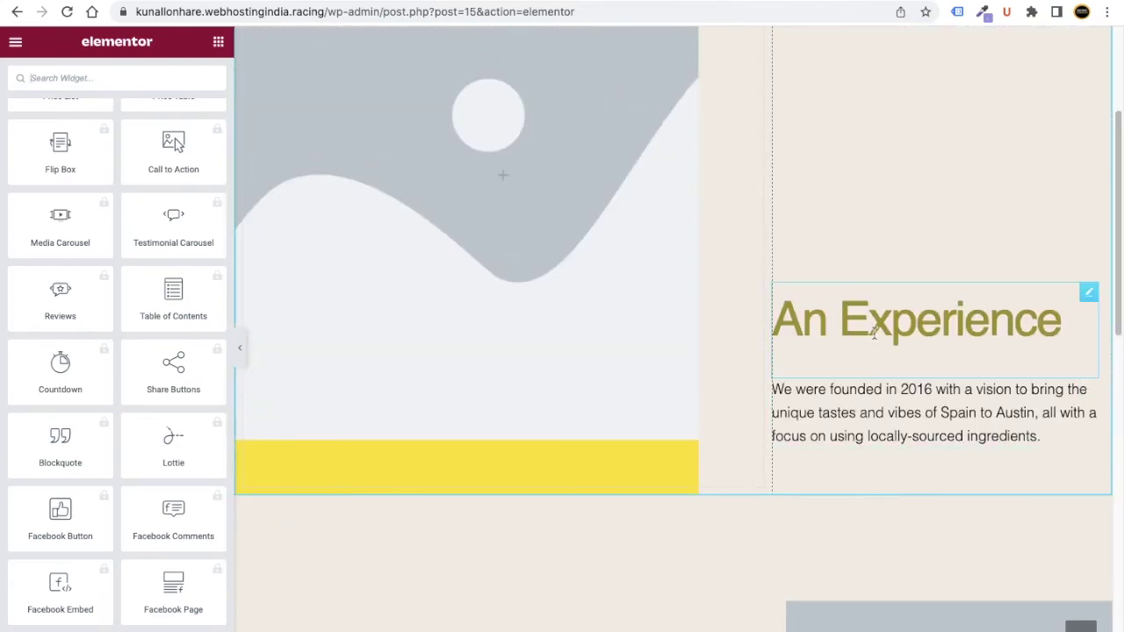
Inspect the editing options of the introduction text, the Meet Our Team heading, its paragraph and the small image below the quote.
{"action": "left_click", "coordinate": [922, 384]}
{"action": "scroll", "coordinate": [689, 494], "scroll_direction": "down", "scroll_amount": 5}
{"action": "left_click", "coordinate": [421, 491]}
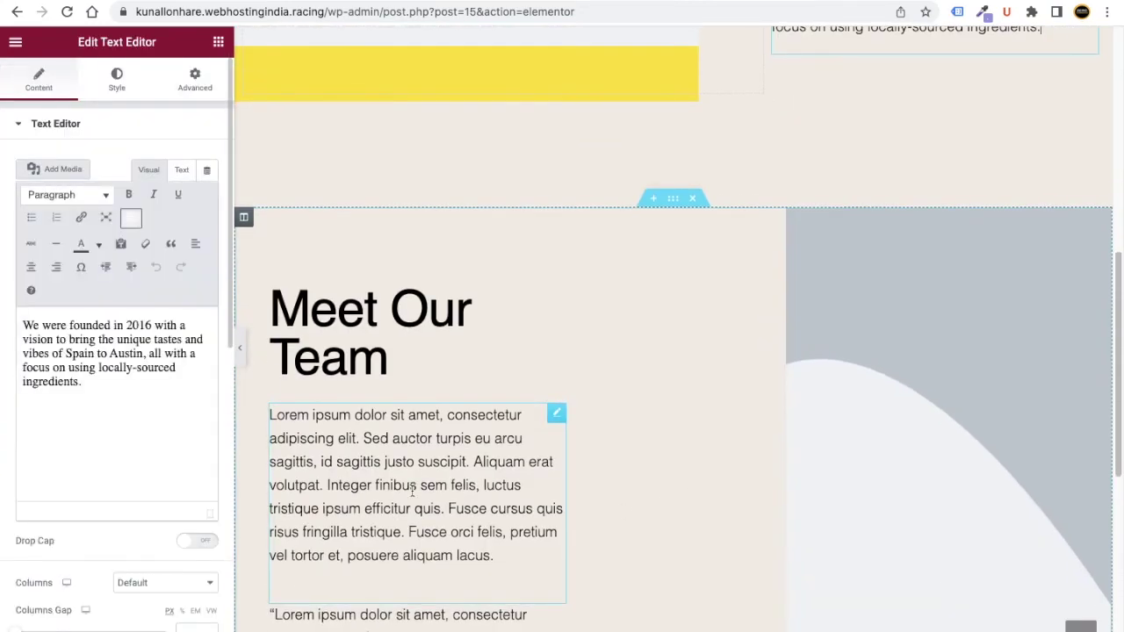
{"action": "left_click", "coordinate": [395, 318]}
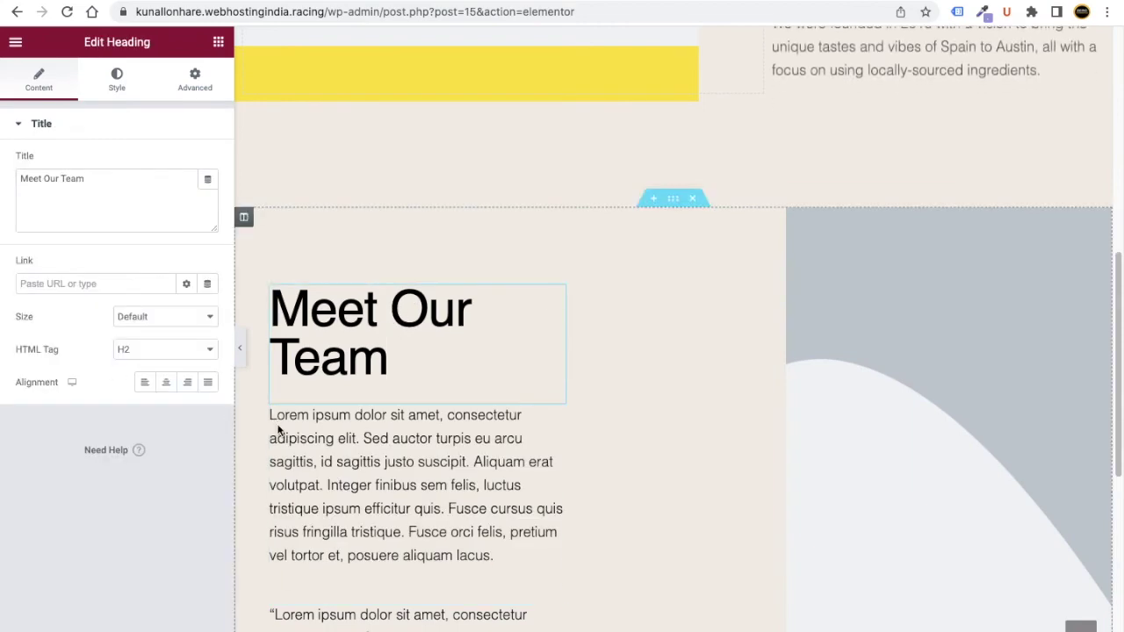
{"action": "scroll", "coordinate": [369, 373], "scroll_direction": "down", "scroll_amount": 2}
{"action": "left_click", "coordinate": [378, 327]}
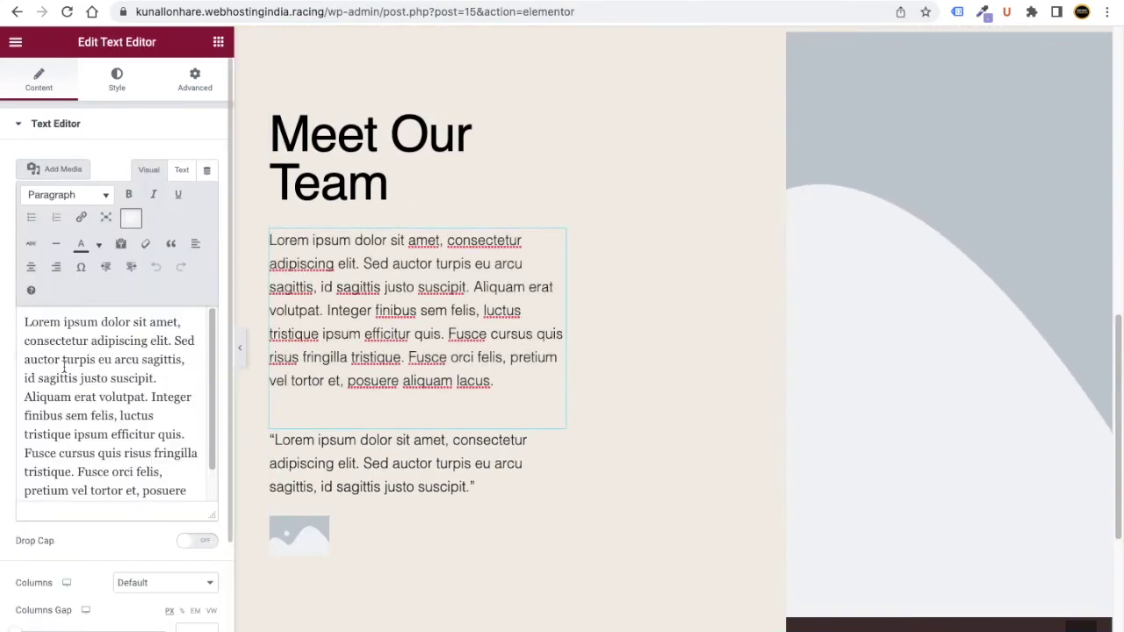
{"action": "scroll", "coordinate": [349, 479], "scroll_direction": "down", "scroll_amount": 2}
{"action": "left_click", "coordinate": [328, 406]}
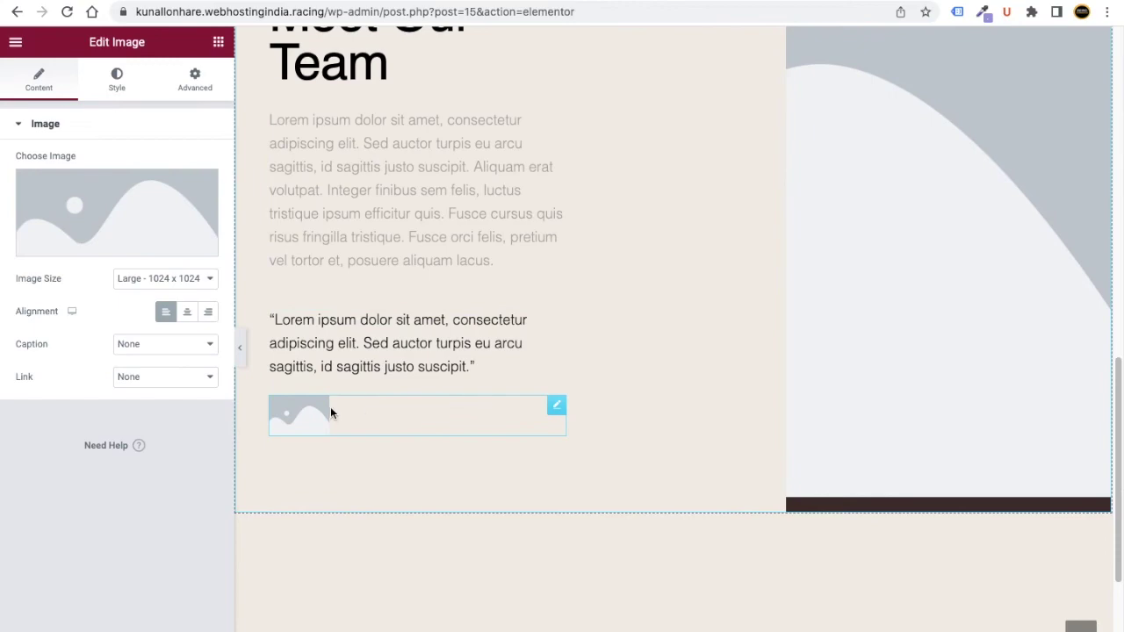
Replace the background image of the "An Experience" section with the campfire photo 1-scaled.jpg from the media library.
{"action": "scroll", "coordinate": [644, 490], "scroll_direction": "up", "scroll_amount": 5}
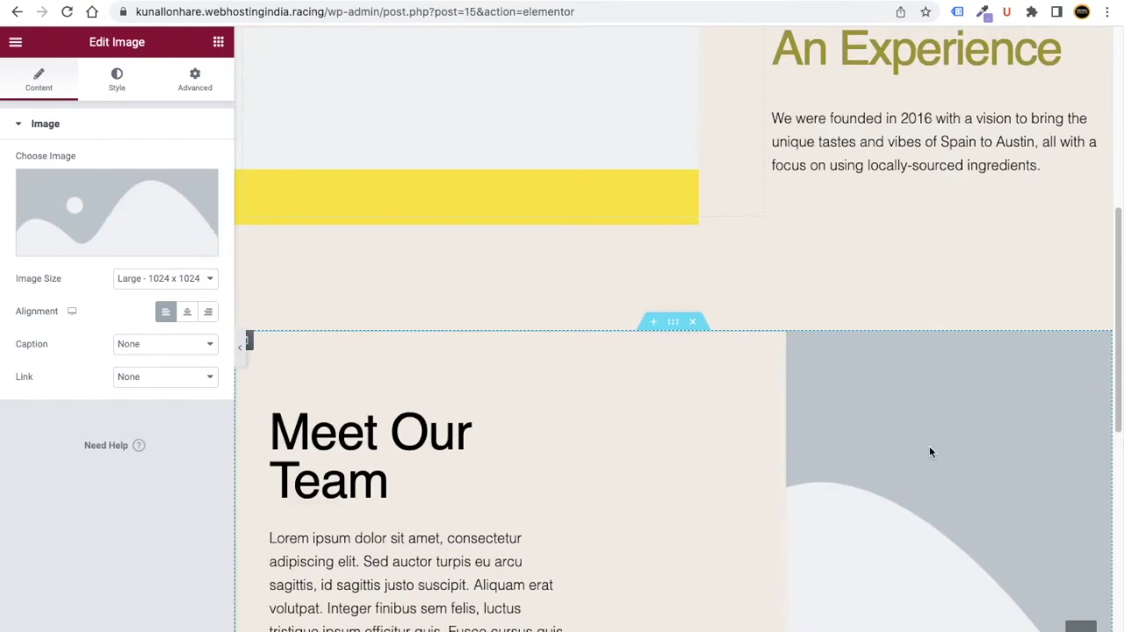
{"action": "scroll", "coordinate": [963, 440], "scroll_direction": "down", "scroll_amount": 1}
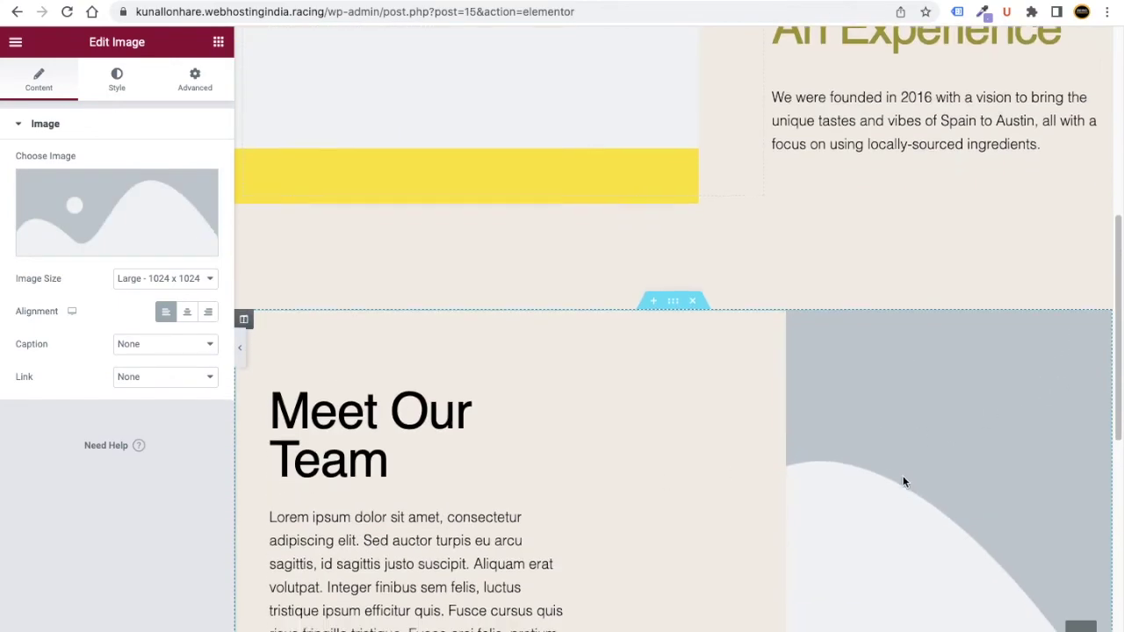
{"action": "scroll", "coordinate": [900, 418], "scroll_direction": "up", "scroll_amount": 5}
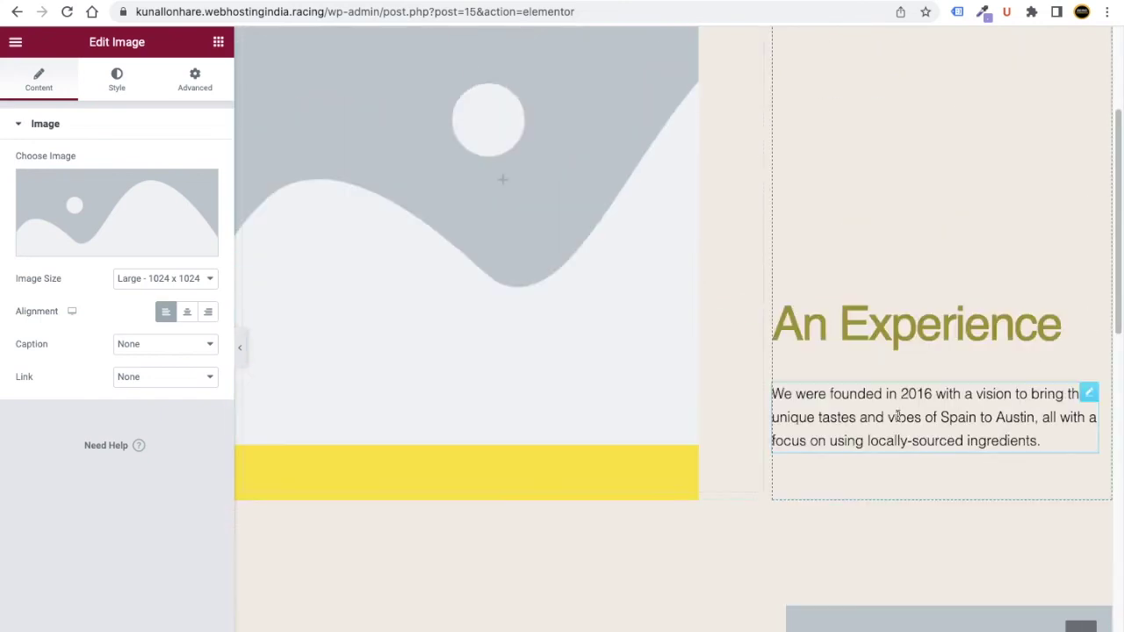
{"action": "scroll", "coordinate": [936, 541], "scroll_direction": "up", "scroll_amount": 3}
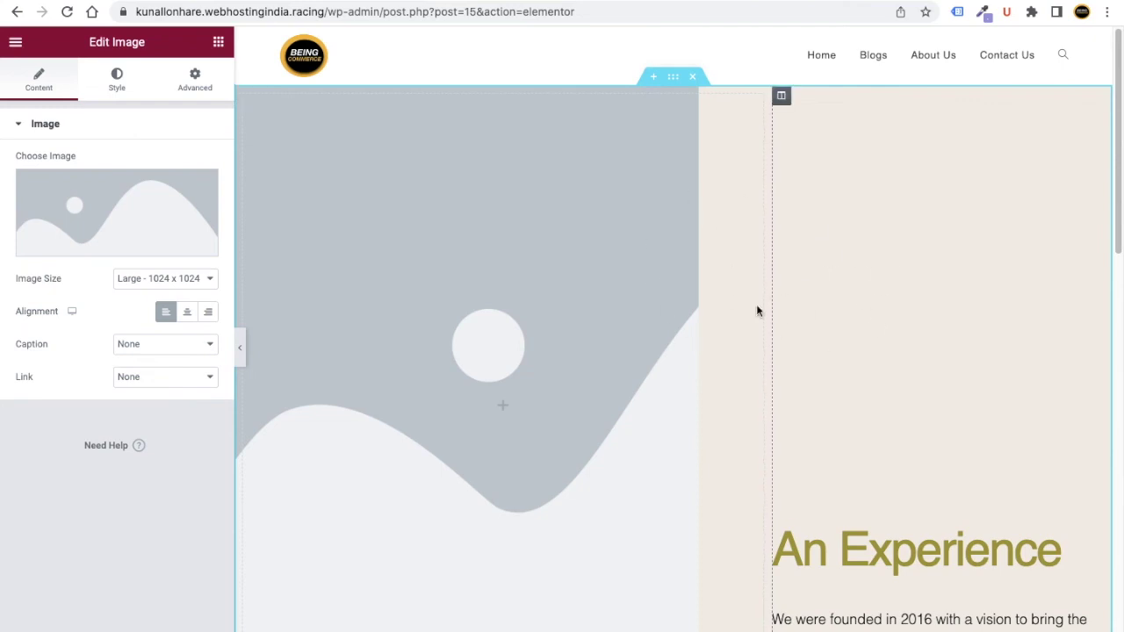
{"action": "left_click", "coordinate": [674, 78]}
{"action": "left_click", "coordinate": [674, 79]}
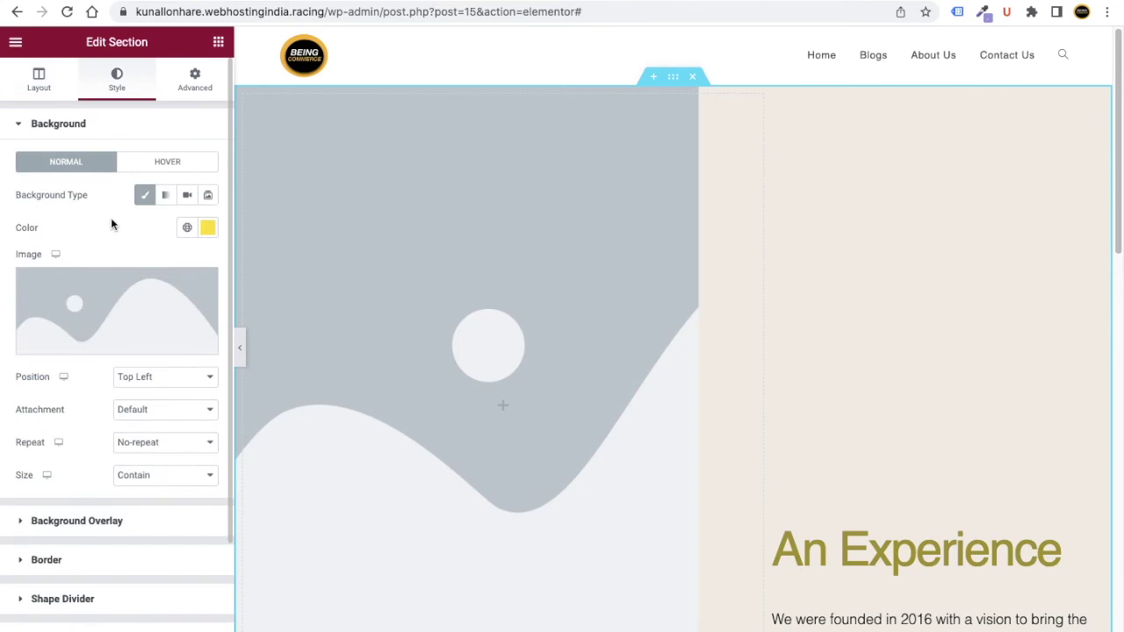
{"action": "left_click", "coordinate": [92, 303]}
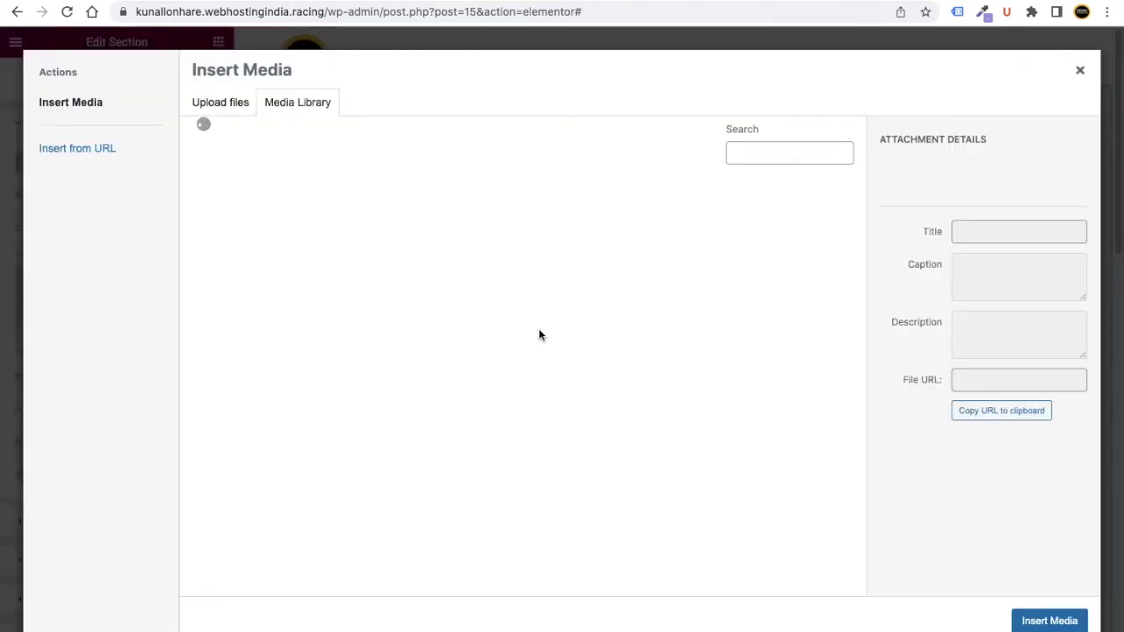
{"action": "left_click", "coordinate": [553, 325]}
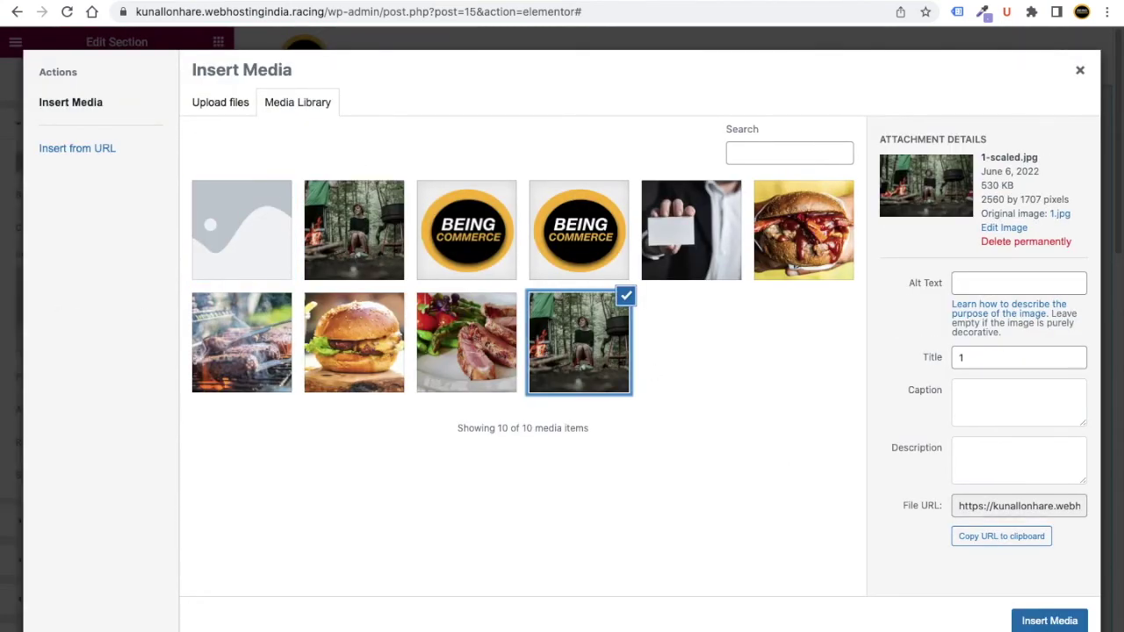
{"action": "left_click", "coordinate": [1049, 621]}
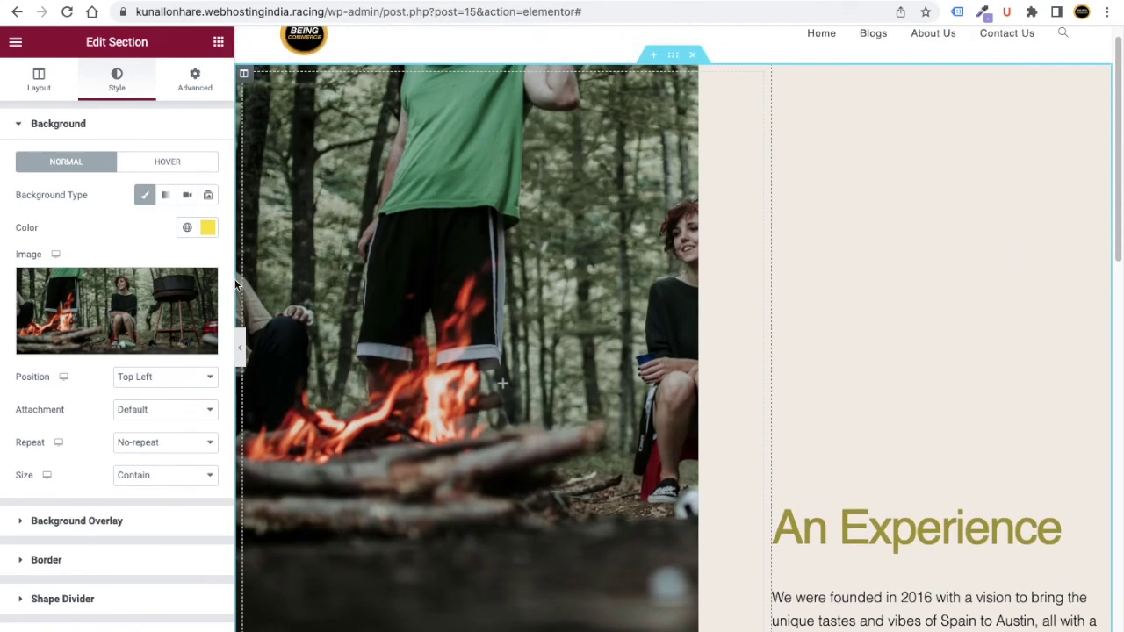
Change the "An Experience" section's background color to red, #E34830.
{"action": "left_click", "coordinate": [207, 227]}
{"action": "left_click", "coordinate": [100, 381]}
{"action": "left_click", "coordinate": [80, 394]}
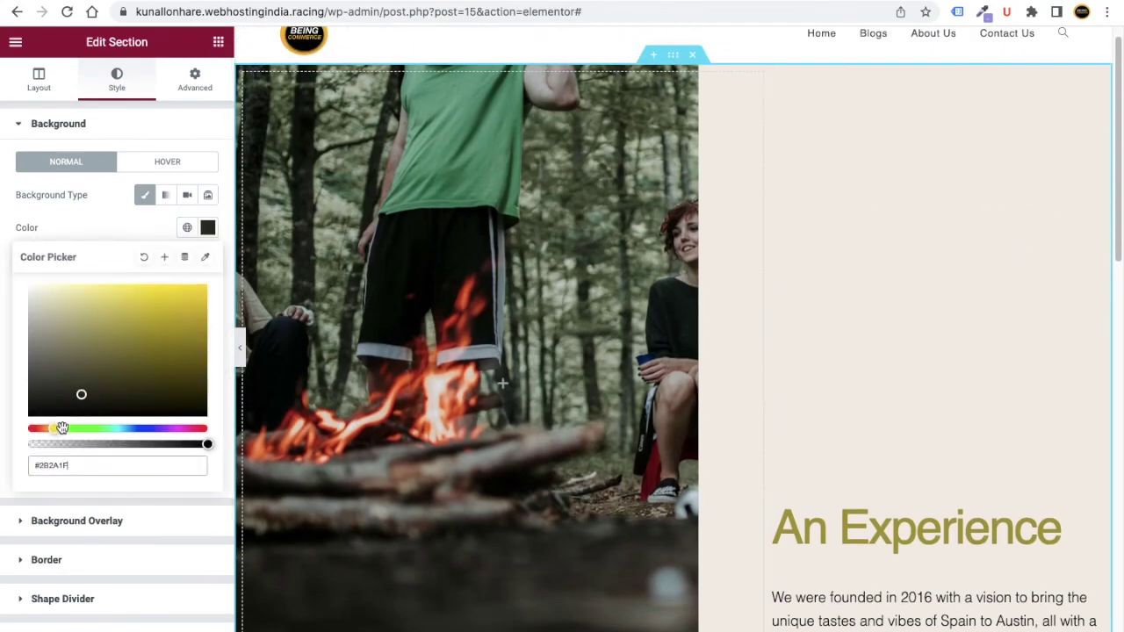
{"action": "left_click_drag", "start_coordinate": [61, 427], "coordinate": [31, 427]}
{"action": "left_click_drag", "start_coordinate": [81, 395], "coordinate": [170, 299]}
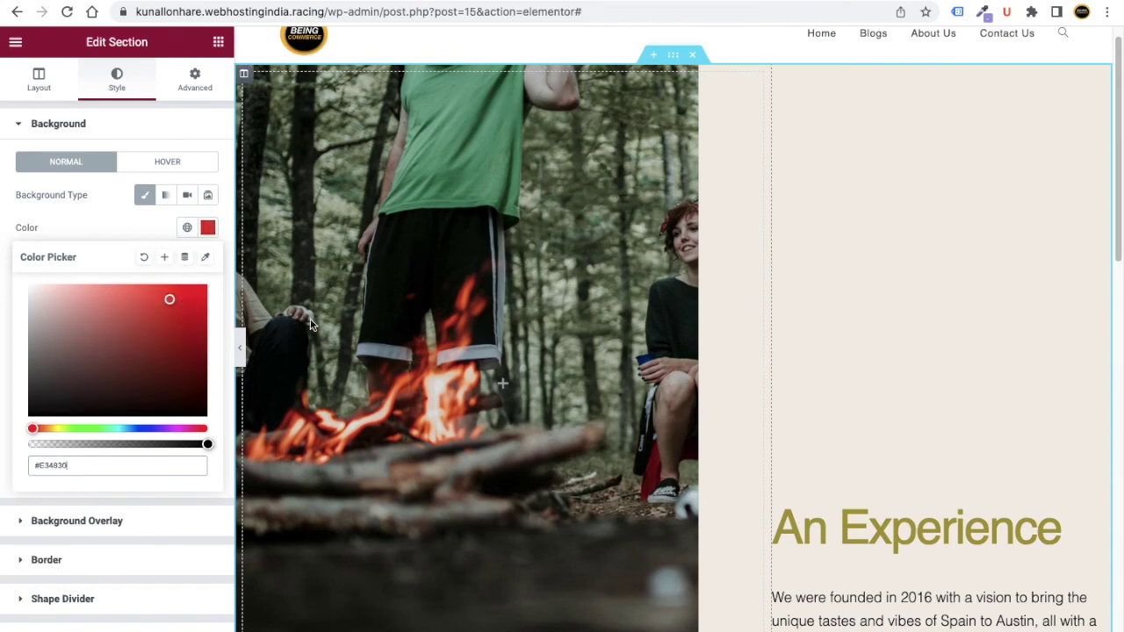
{"action": "scroll", "coordinate": [568, 369], "scroll_direction": "down", "scroll_amount": 4}
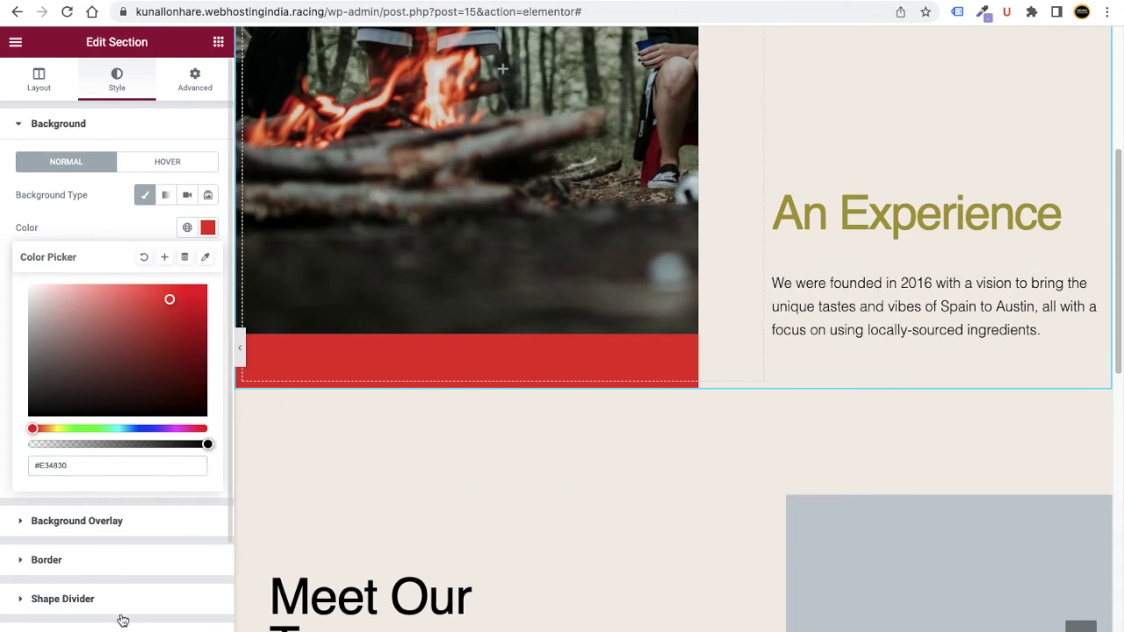
{"action": "key", "text": "Escape"}
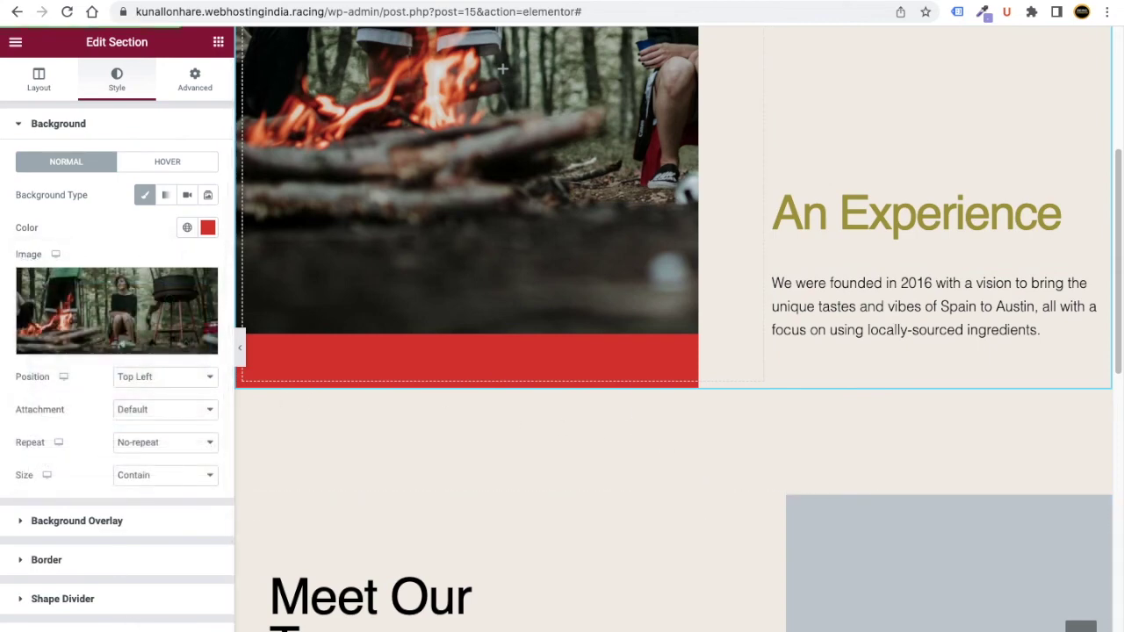
Open the Contact Us page from the pages list in a new tab and edit it with Elementor.
{"action": "scroll", "coordinate": [334, 601], "scroll_direction": "up", "scroll_amount": 5}
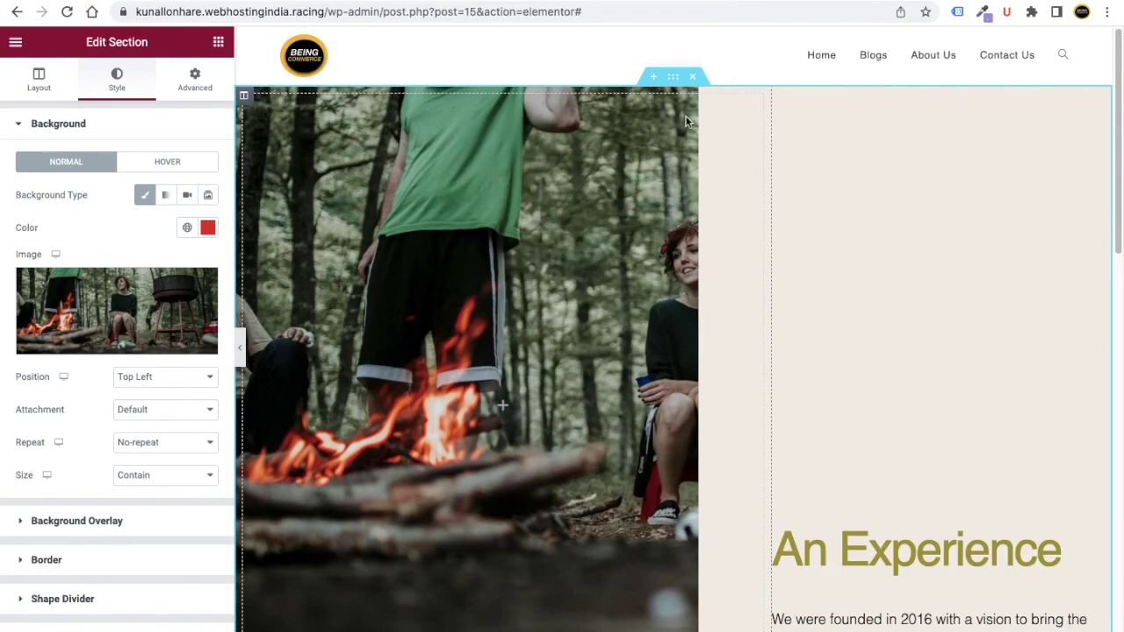
{"action": "left_click", "coordinate": [724, 0]}
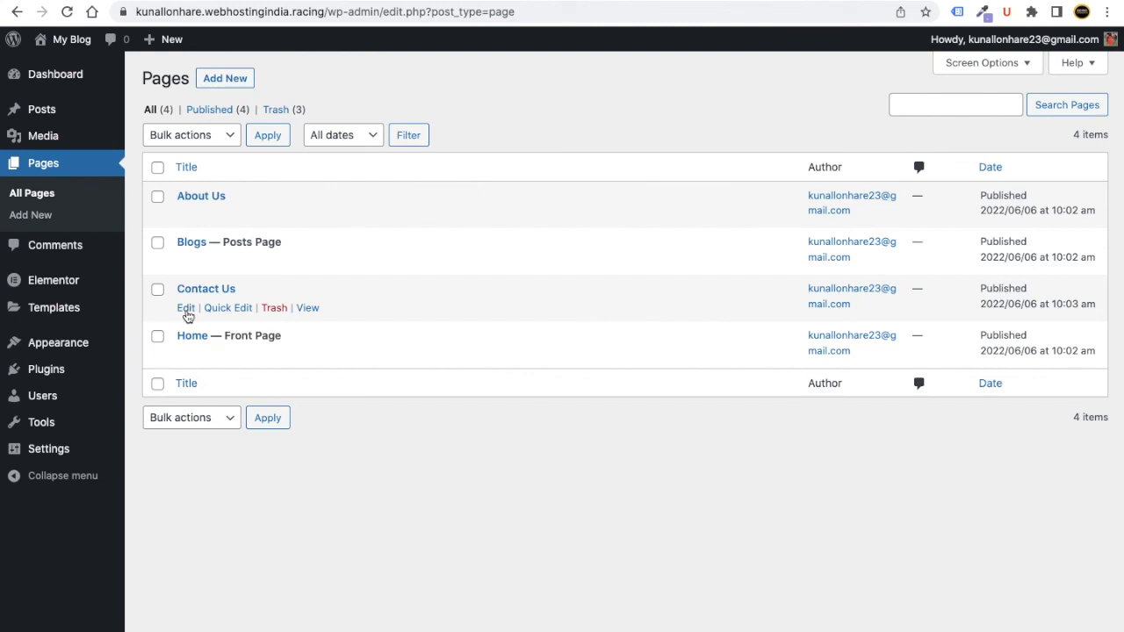
{"action": "right_click", "coordinate": [186, 313]}
{"action": "left_click", "coordinate": [201, 317]}
{"action": "left_click", "coordinate": [678, 2]}
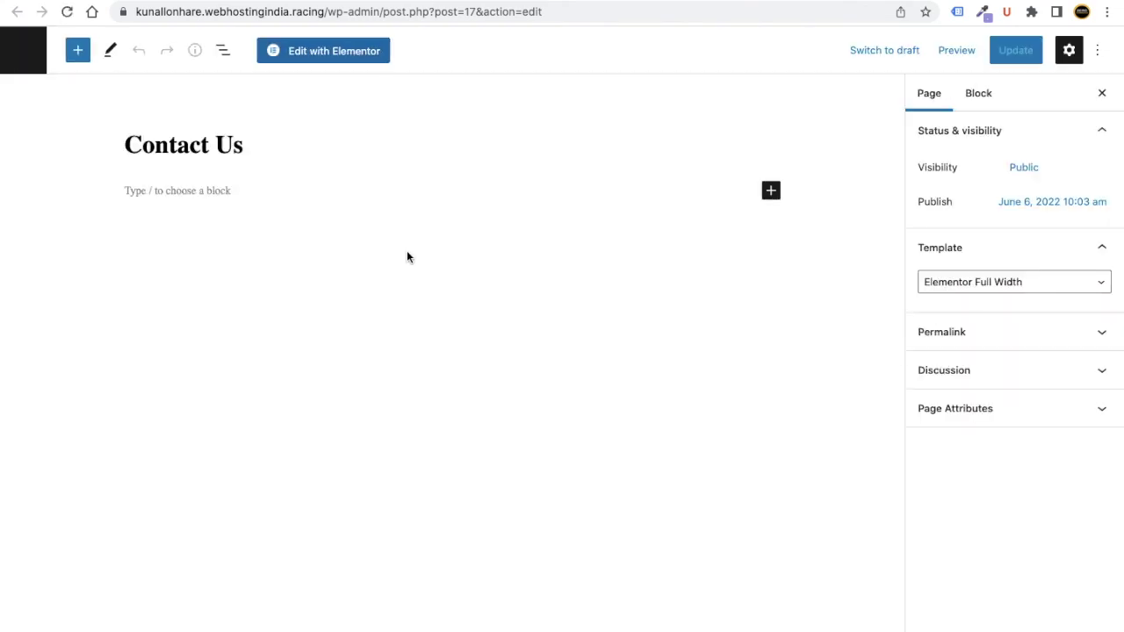
{"action": "left_click", "coordinate": [318, 58]}
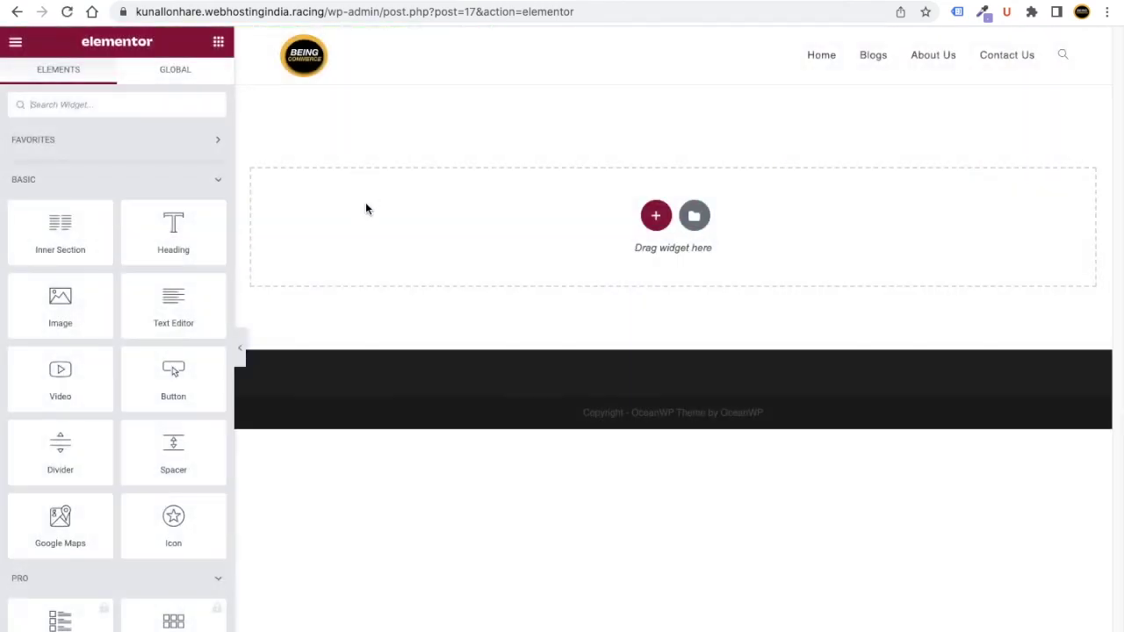
Import the Contact.json template into the template library and insert the Coffee Contact Us template into the page.
{"action": "left_click", "coordinate": [693, 215]}
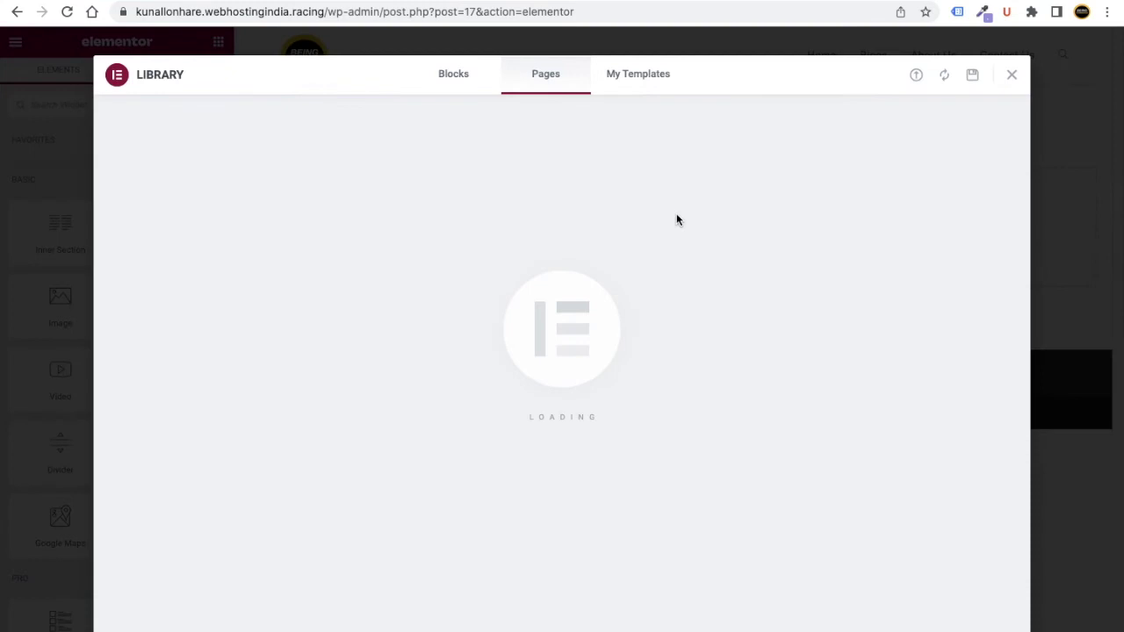
{"action": "left_click", "coordinate": [641, 74]}
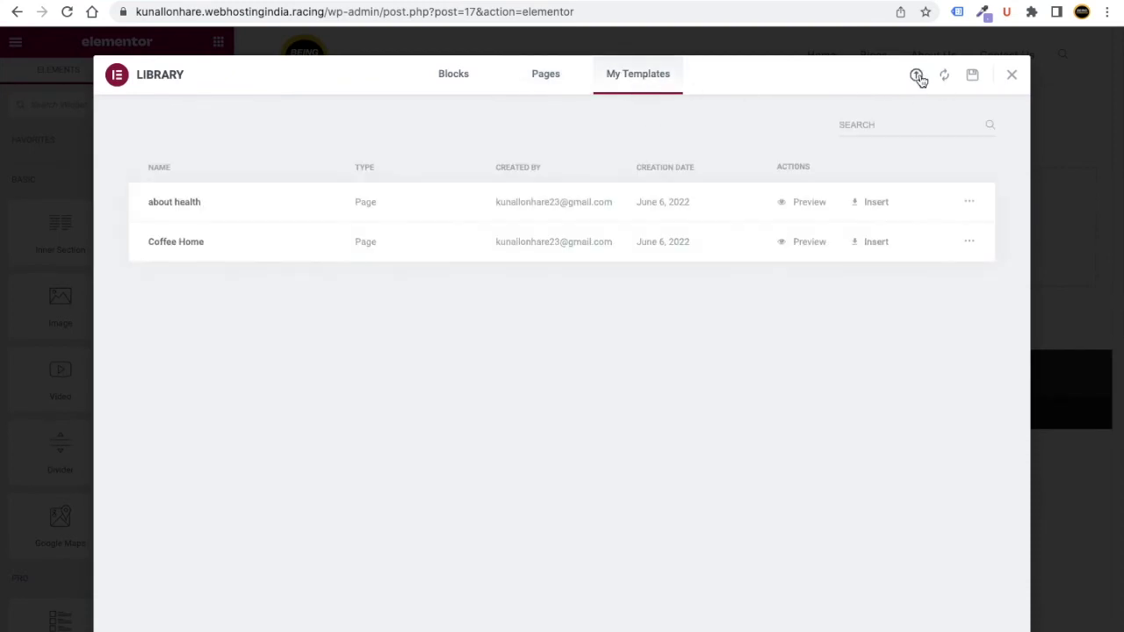
{"action": "left_click", "coordinate": [916, 76]}
{"action": "left_click", "coordinate": [582, 413]}
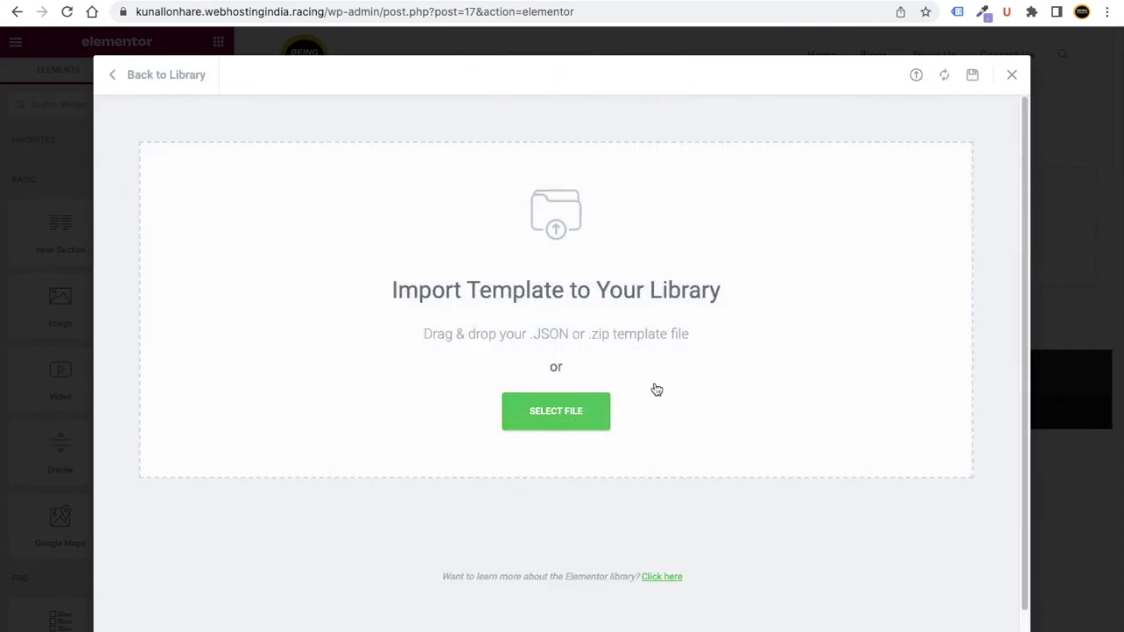
{"action": "left_click", "coordinate": [505, 22]}
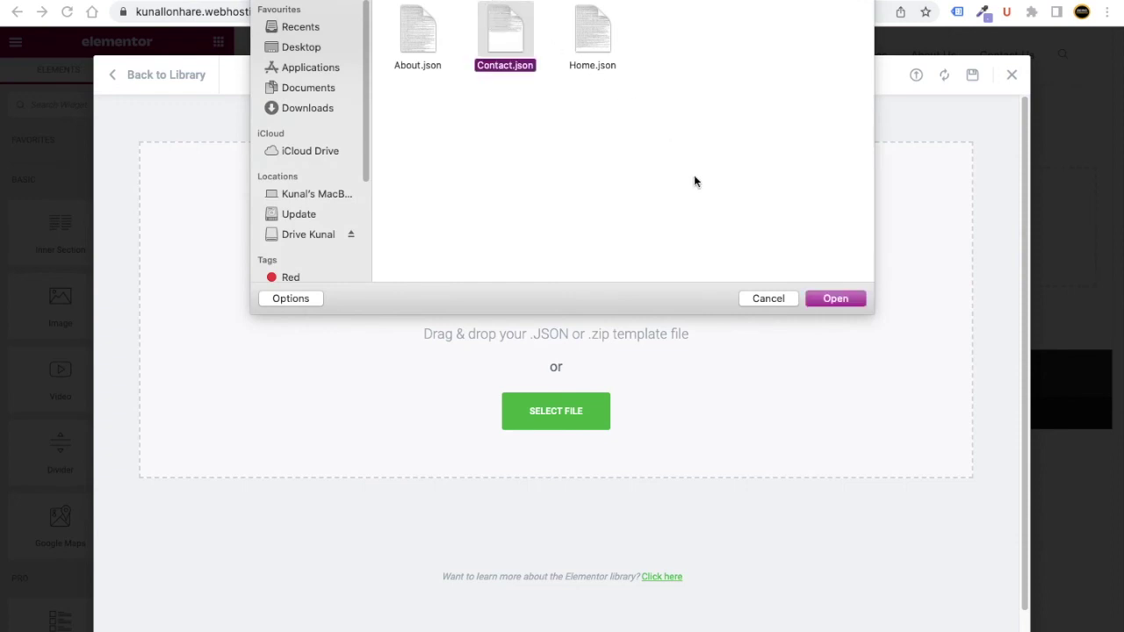
{"action": "left_click", "coordinate": [834, 298]}
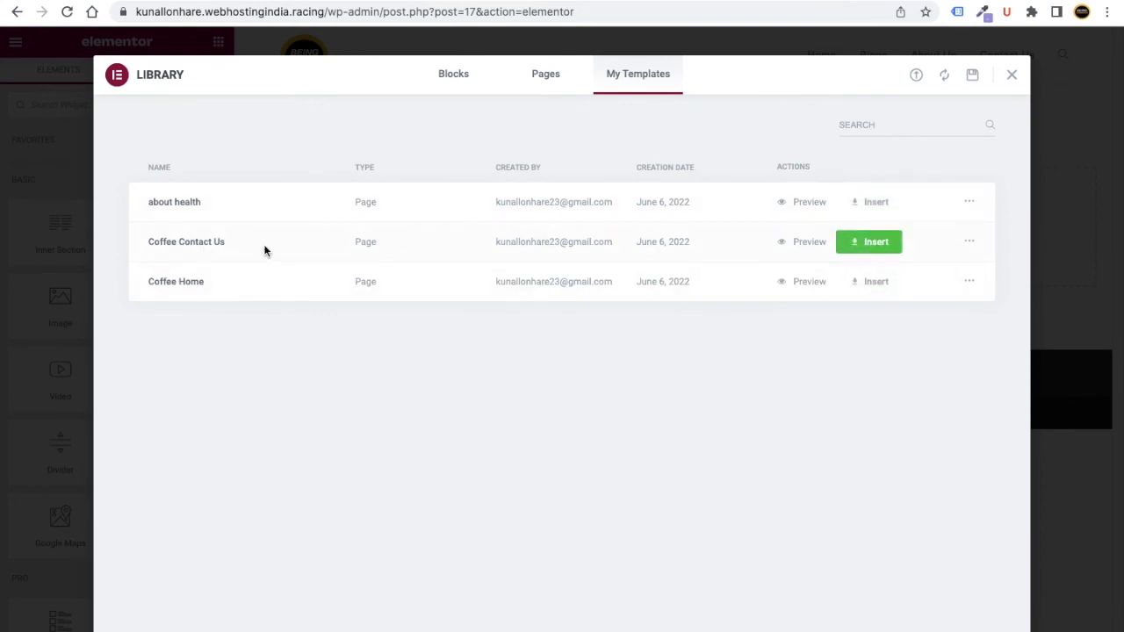
{"action": "left_click", "coordinate": [883, 242]}
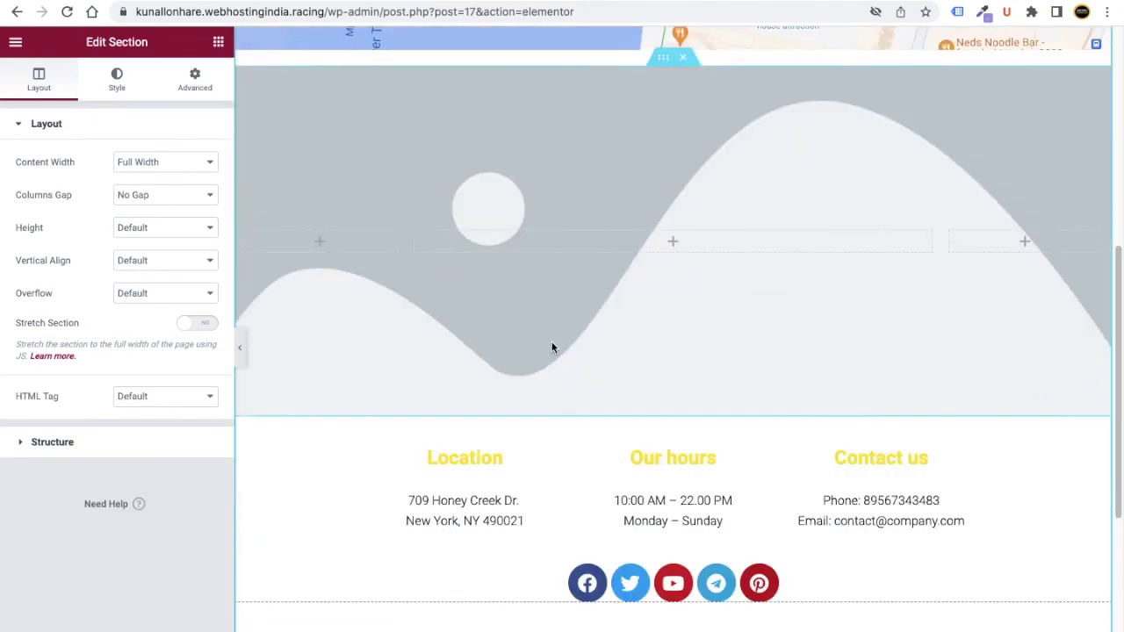
Replace the placeholder background of the inner section below the map with the business card photo 6-scaled.jpg from the media library.
{"action": "scroll", "coordinate": [628, 325], "scroll_direction": "down", "scroll_amount": 4}
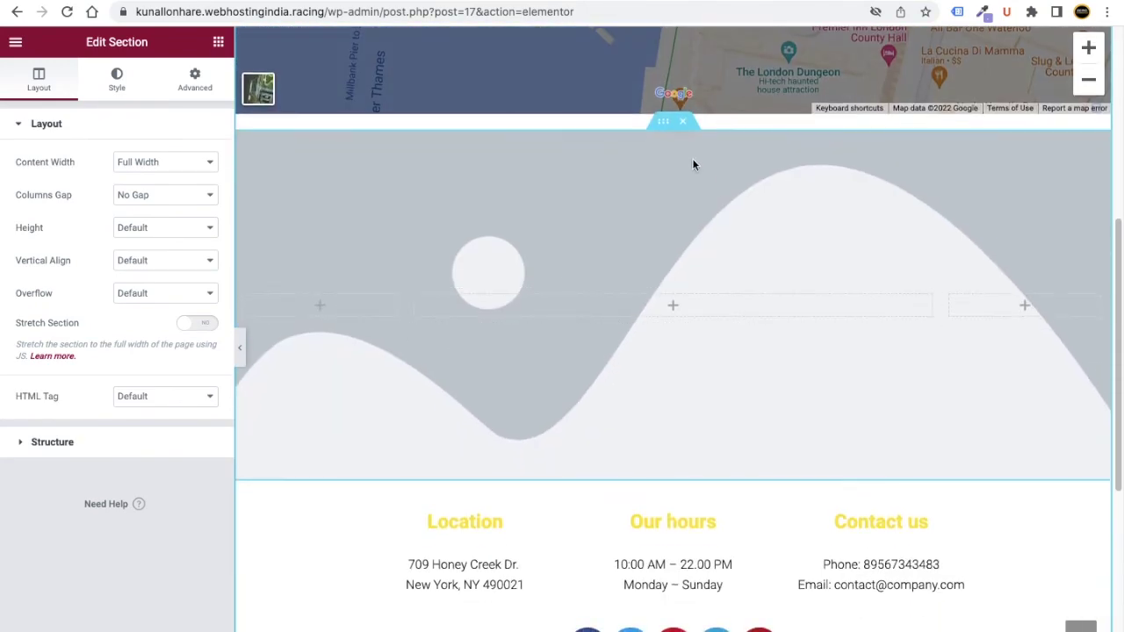
{"action": "left_click", "coordinate": [665, 125]}
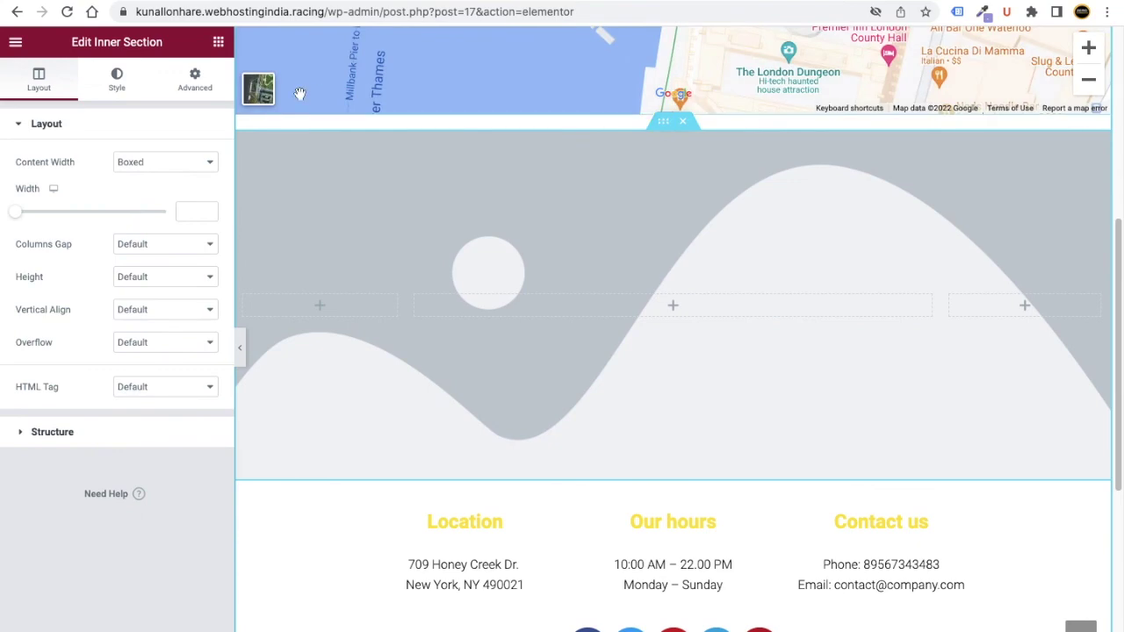
{"action": "left_click", "coordinate": [117, 79]}
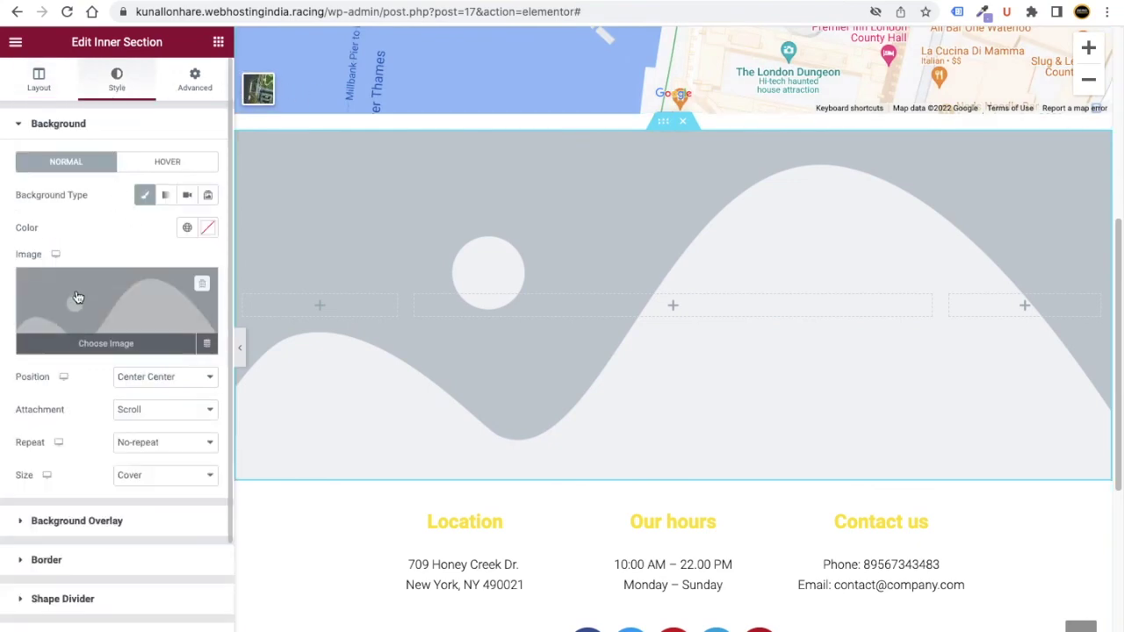
{"action": "left_click", "coordinate": [77, 298]}
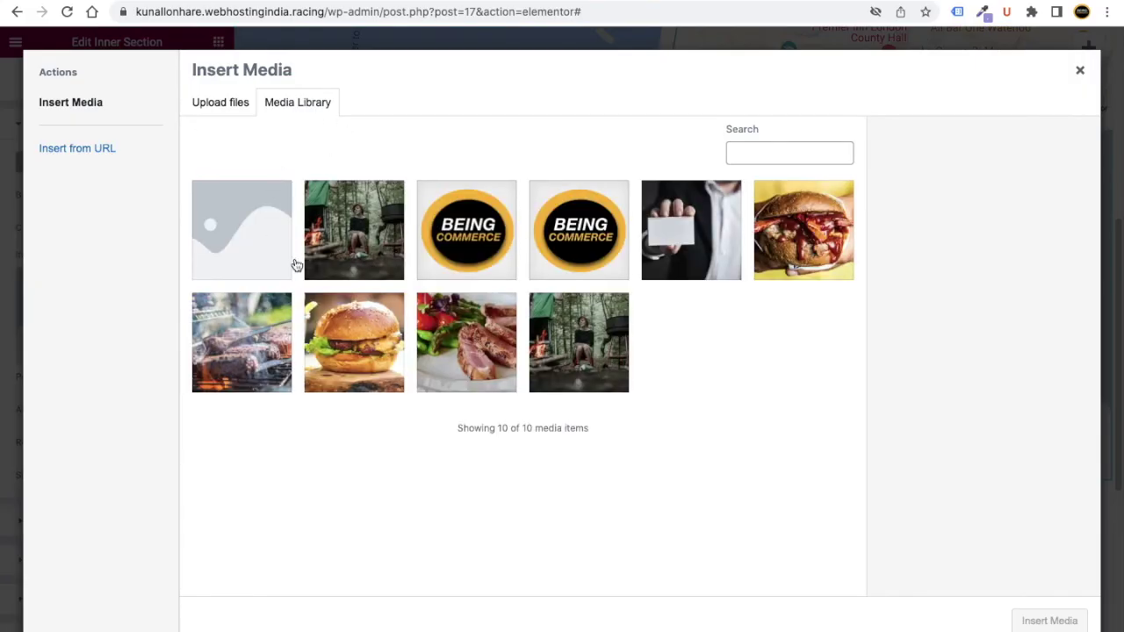
{"action": "left_click", "coordinate": [689, 231]}
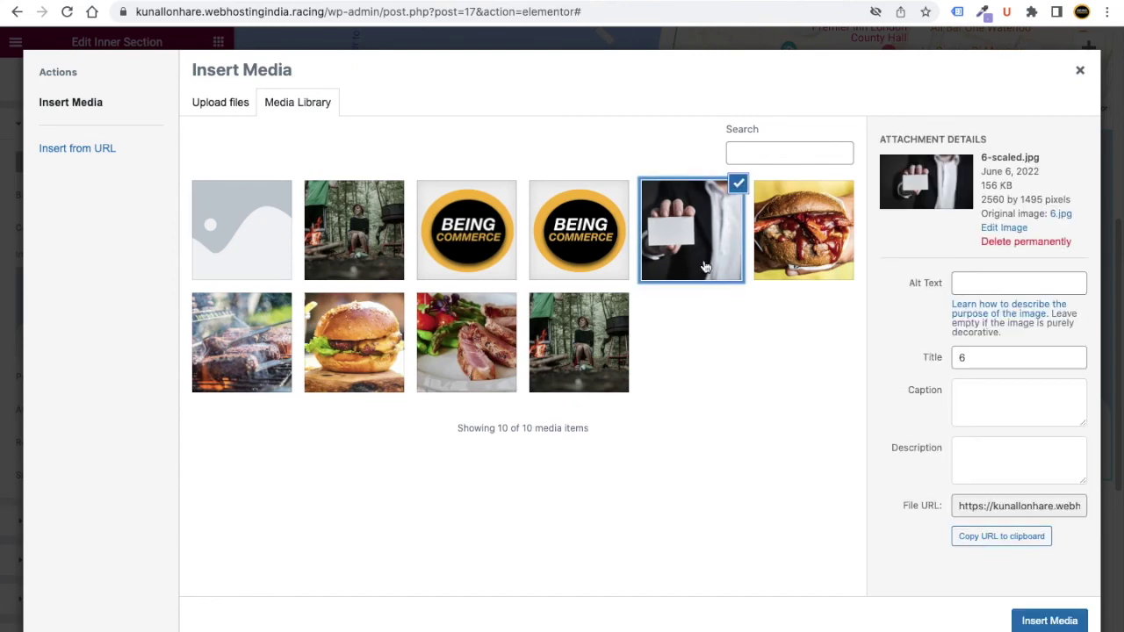
{"action": "left_click", "coordinate": [1031, 619]}
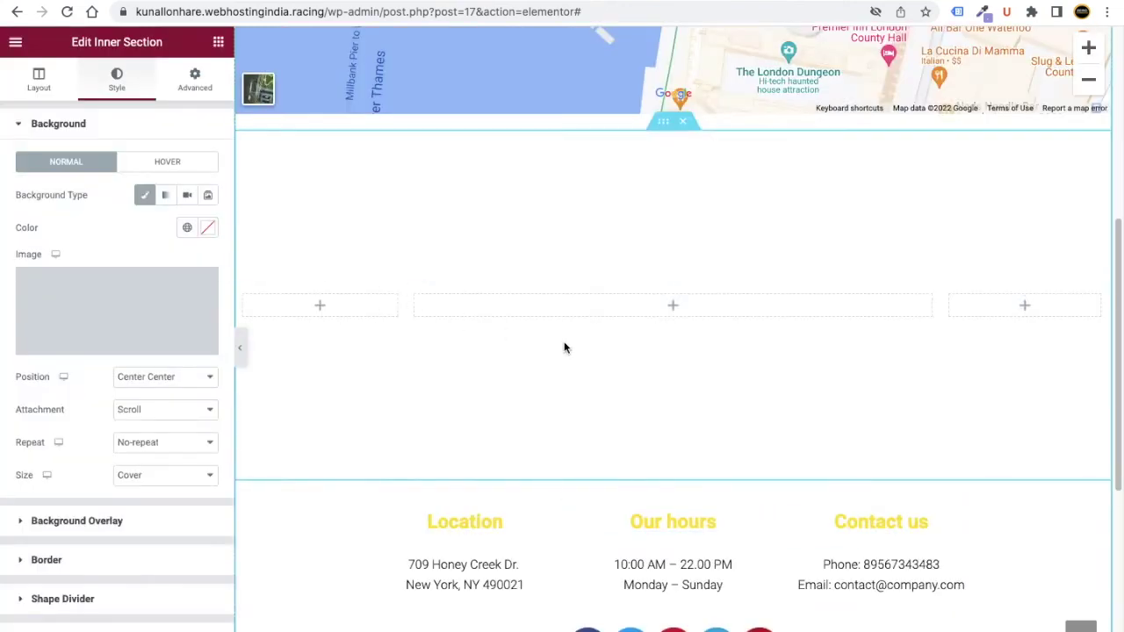
{"action": "scroll", "coordinate": [562, 348], "scroll_direction": "down", "scroll_amount": 3}
Inspect the location setting of the Google Maps widget.
{"action": "scroll", "coordinate": [525, 342], "scroll_direction": "up", "scroll_amount": 5}
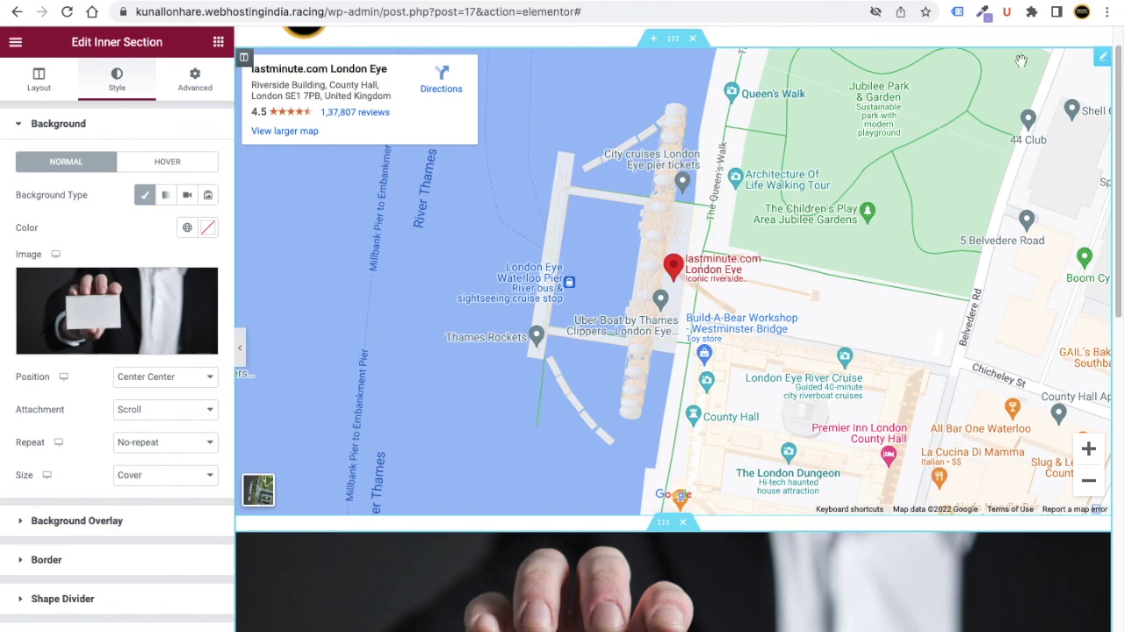
{"action": "left_click", "coordinate": [1102, 57]}
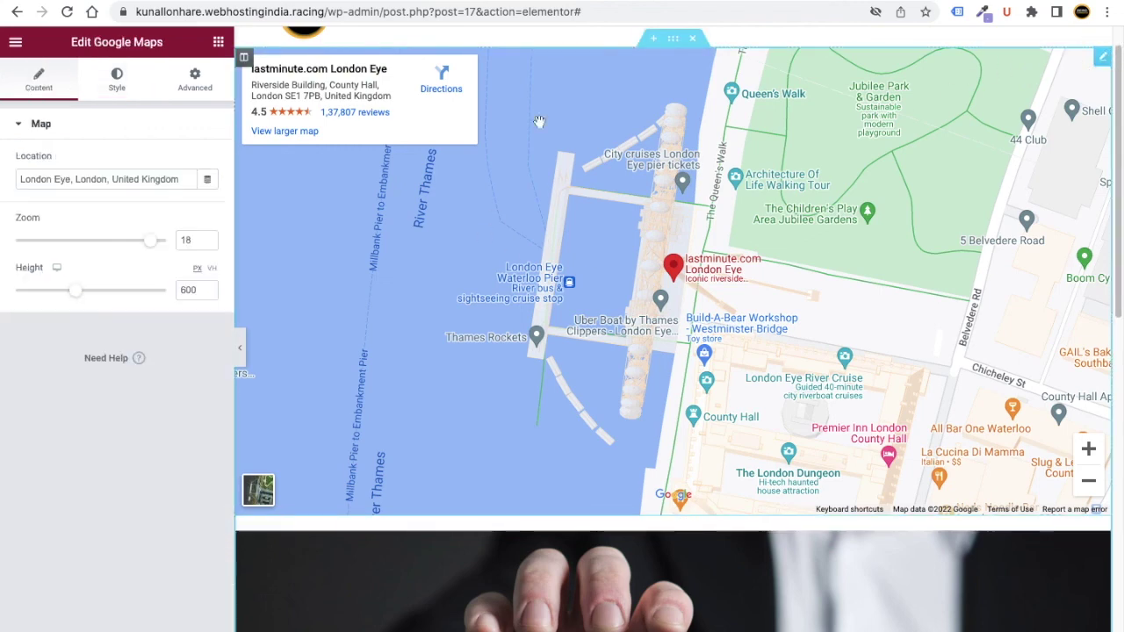
{"action": "left_click", "coordinate": [68, 183]}
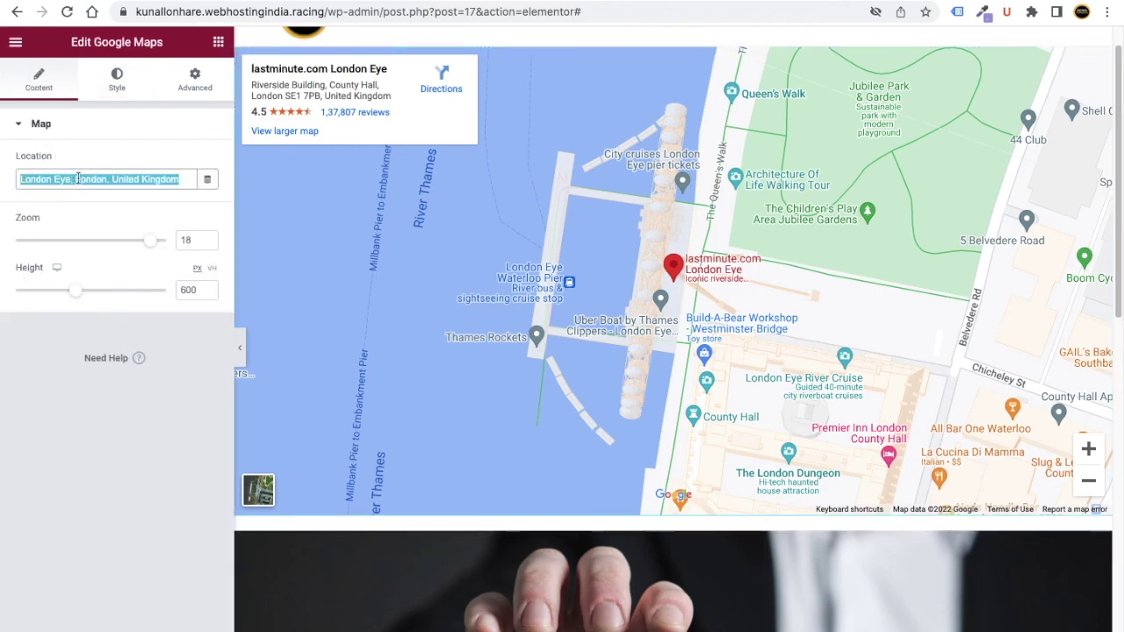
Set the text color of the Location heading to dark red, #C02311.
{"action": "scroll", "coordinate": [602, 253], "scroll_direction": "down", "scroll_amount": 3}
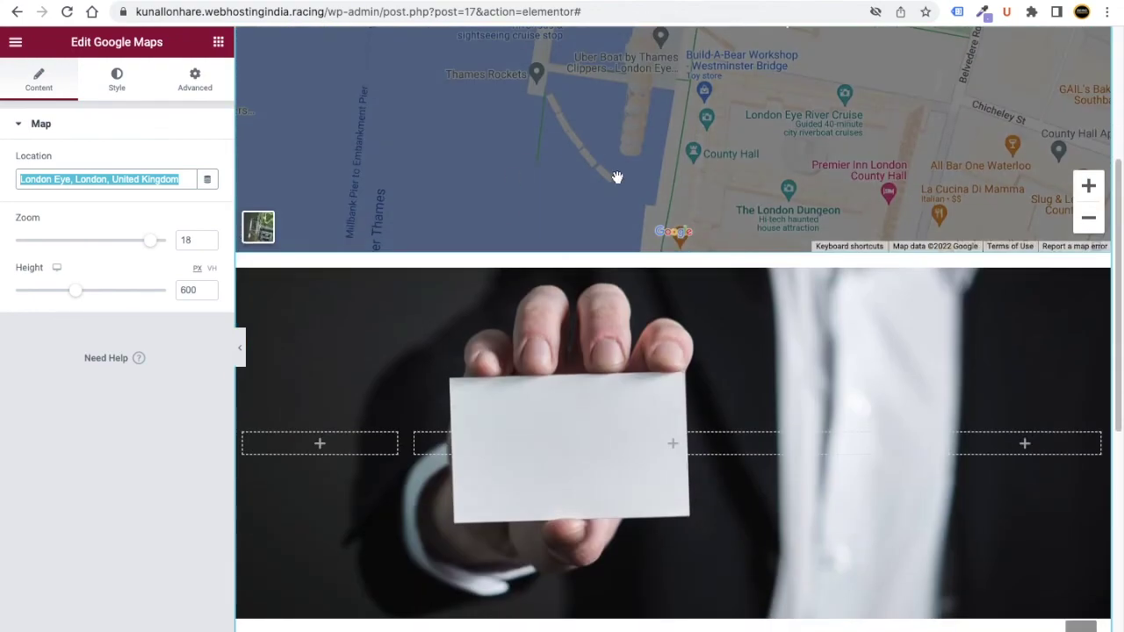
{"action": "scroll", "coordinate": [596, 158], "scroll_direction": "down", "scroll_amount": 3}
{"action": "left_click", "coordinate": [468, 407]}
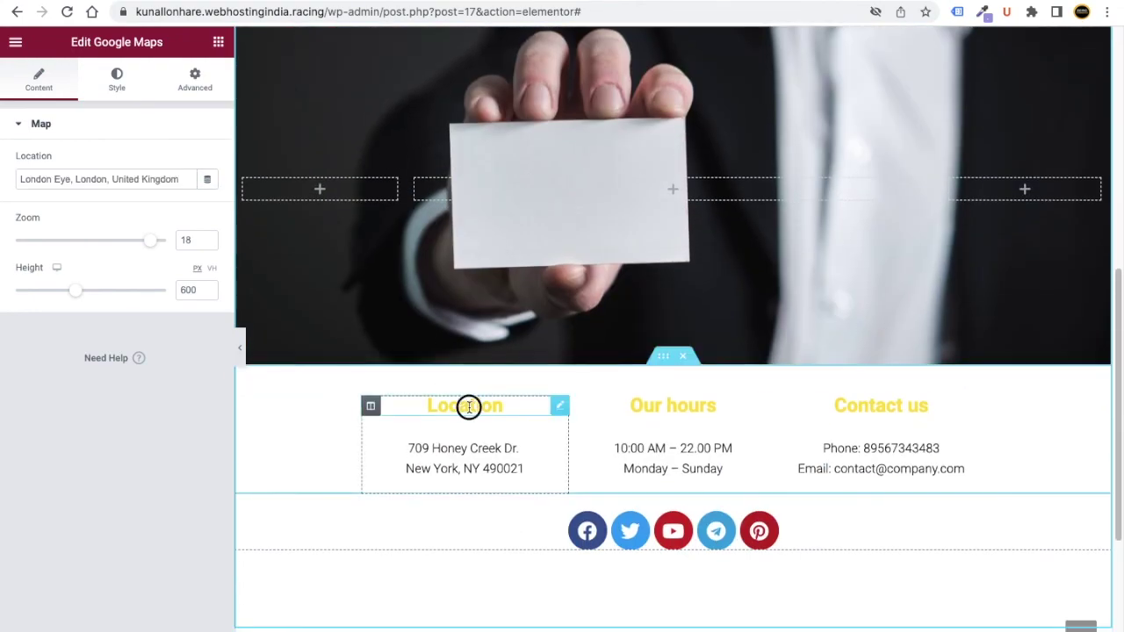
{"action": "left_click", "coordinate": [117, 77]}
{"action": "left_click", "coordinate": [207, 162]}
{"action": "left_click", "coordinate": [49, 342]}
{"action": "left_click_drag", "start_coordinate": [53, 364], "coordinate": [31, 364]}
{"action": "left_click", "coordinate": [191, 252]}
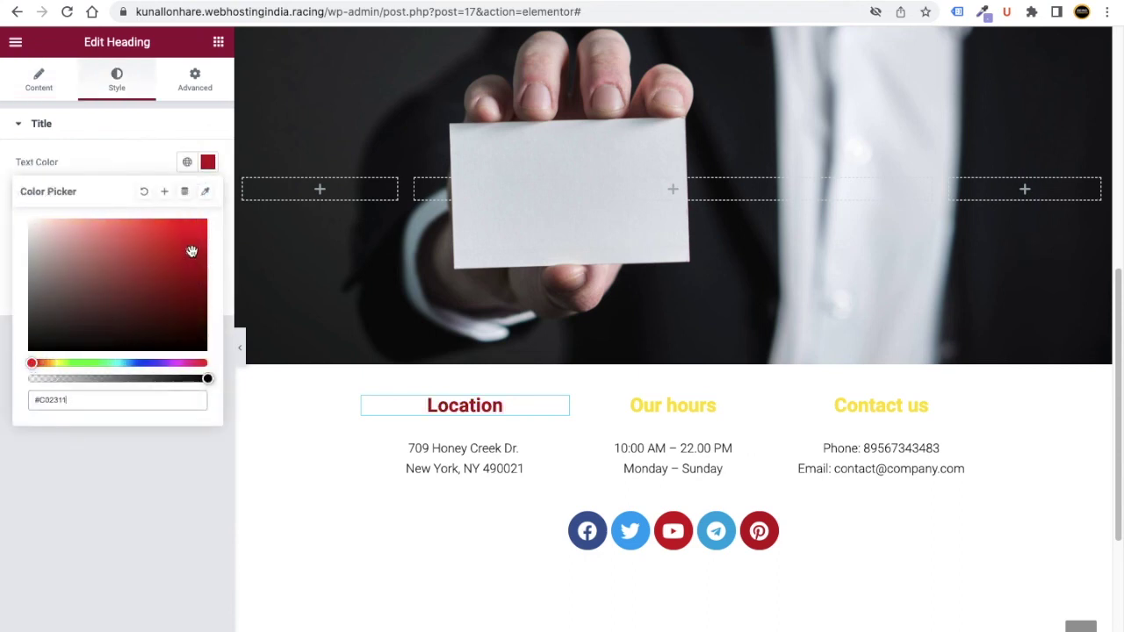
Copy the Location heading's style and apply it to the Our hours and Contact us headings.
{"action": "right_click", "coordinate": [557, 406]}
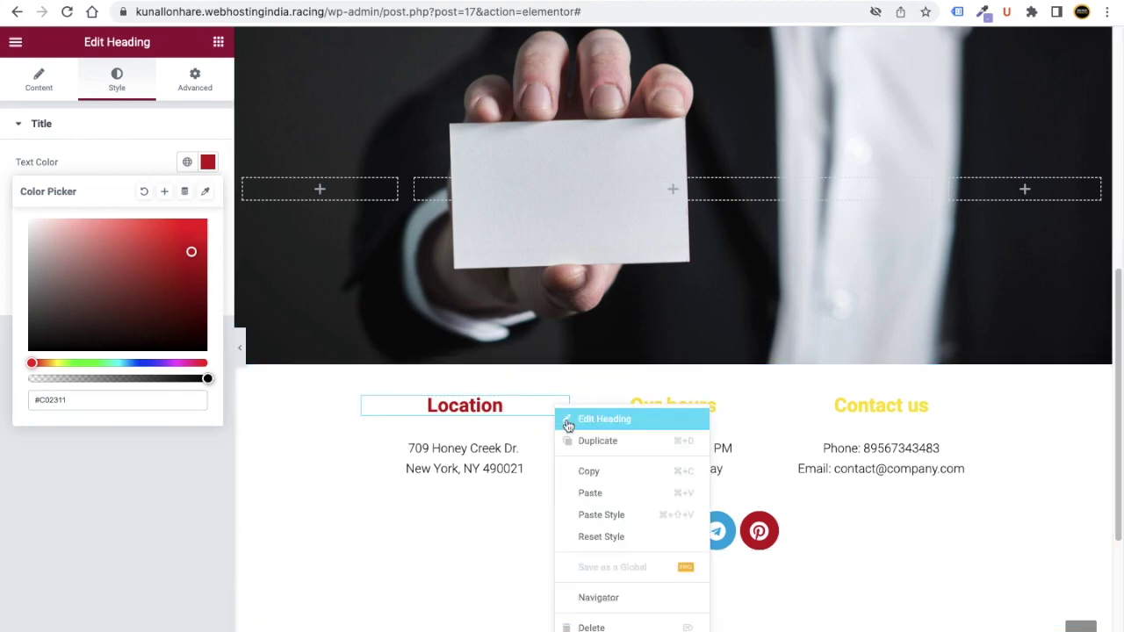
{"action": "left_click", "coordinate": [605, 468]}
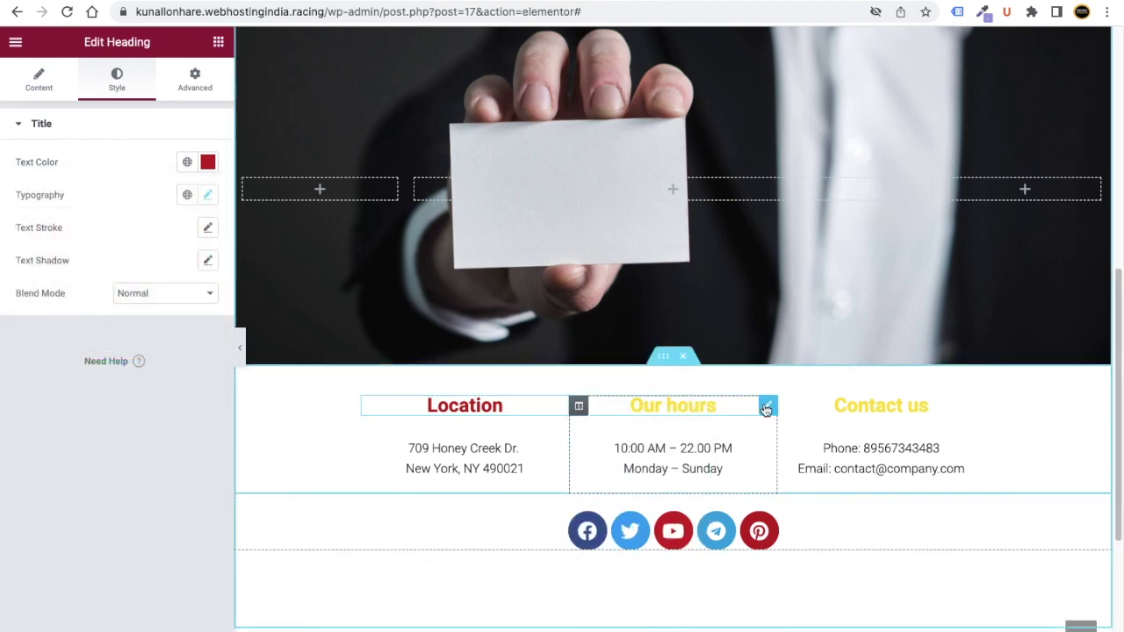
{"action": "right_click", "coordinate": [766, 410]}
{"action": "left_click", "coordinate": [820, 514]}
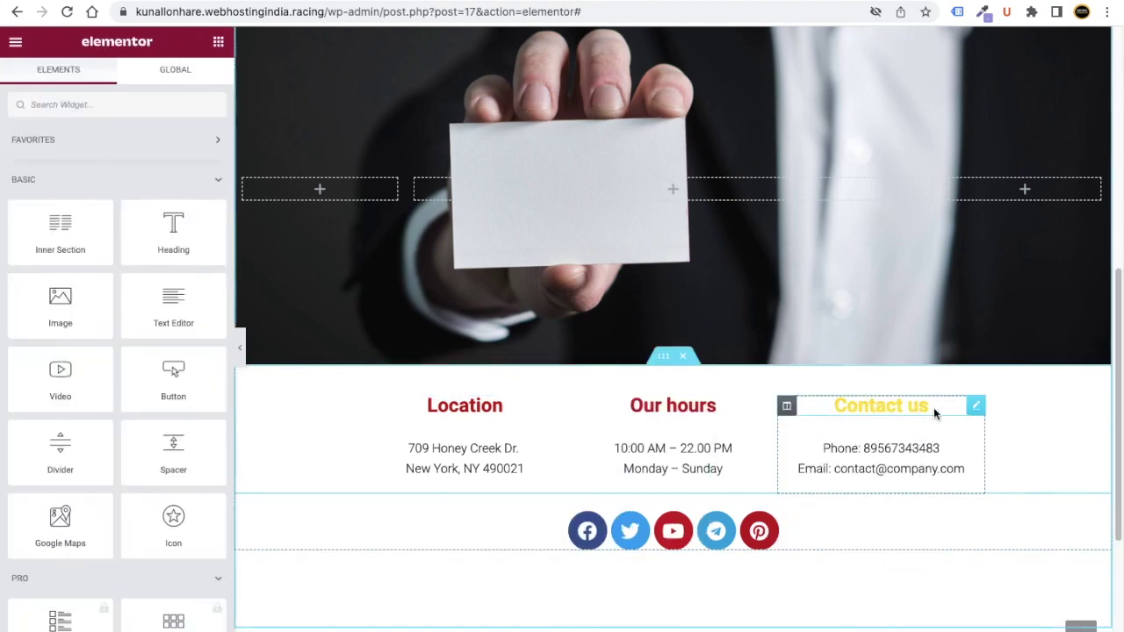
{"action": "right_click", "coordinate": [972, 407]}
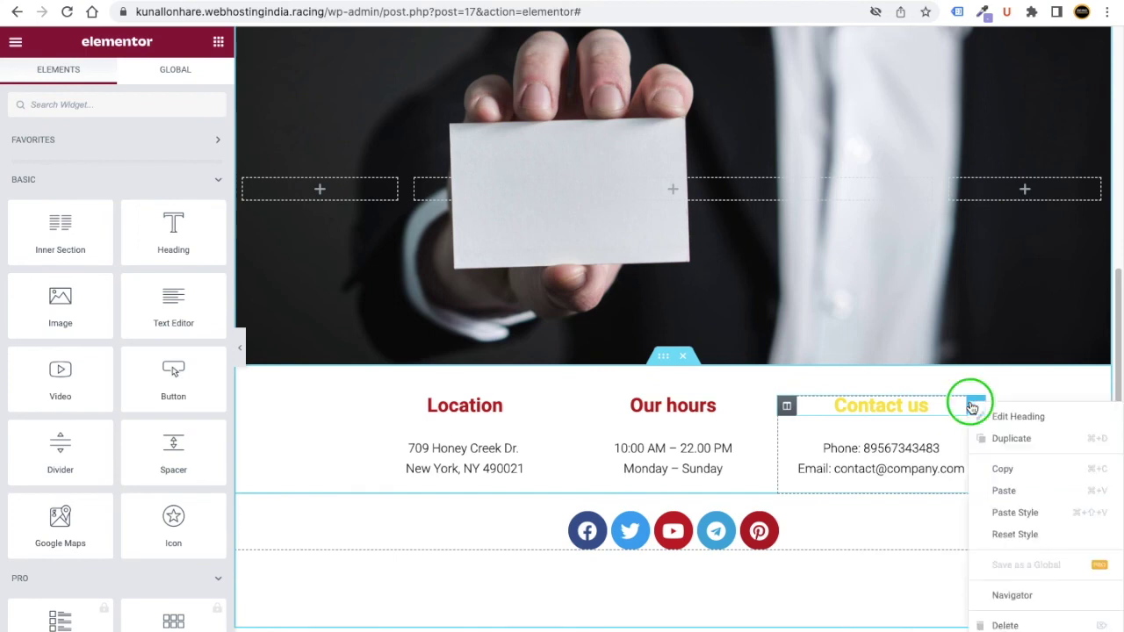
{"action": "left_click", "coordinate": [996, 511]}
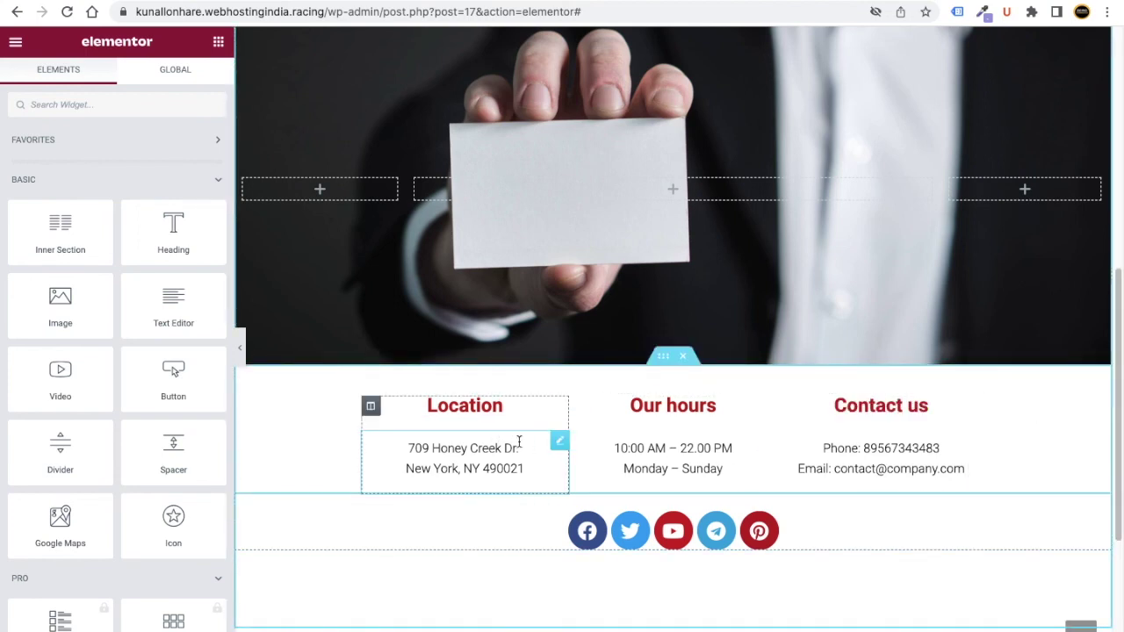
Check the address text under Location and change the closing time under Our hours to 20.00 PM.
{"action": "left_click", "coordinate": [456, 458]}
{"action": "left_click_drag", "start_coordinate": [140, 341], "coordinate": [38, 321]}
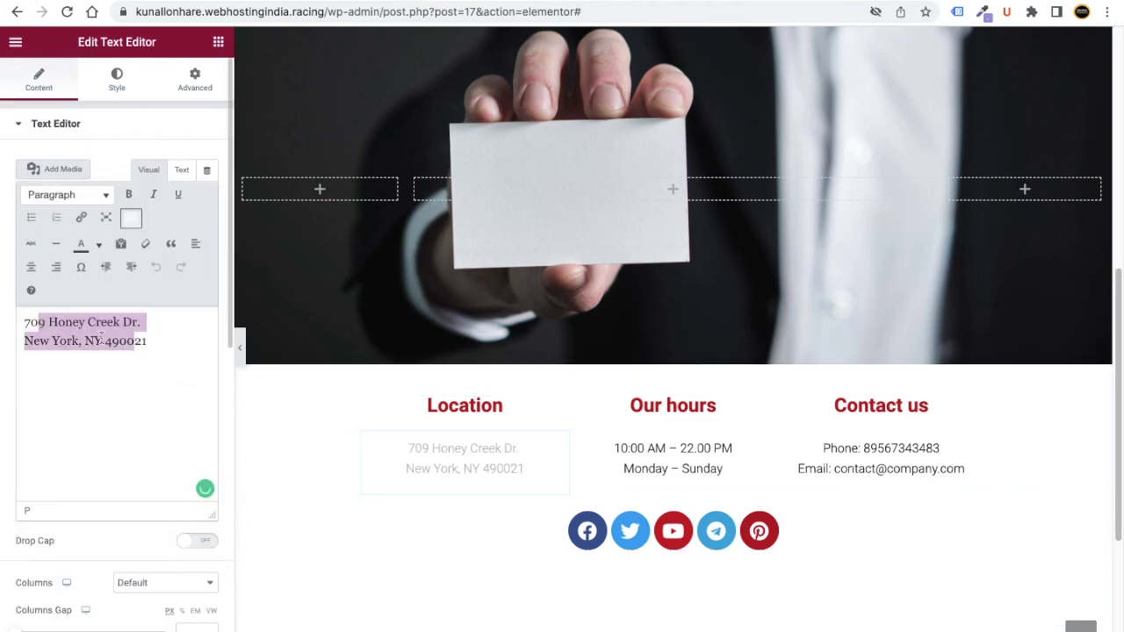
{"action": "left_click", "coordinate": [672, 404]}
{"action": "left_click", "coordinate": [716, 468]}
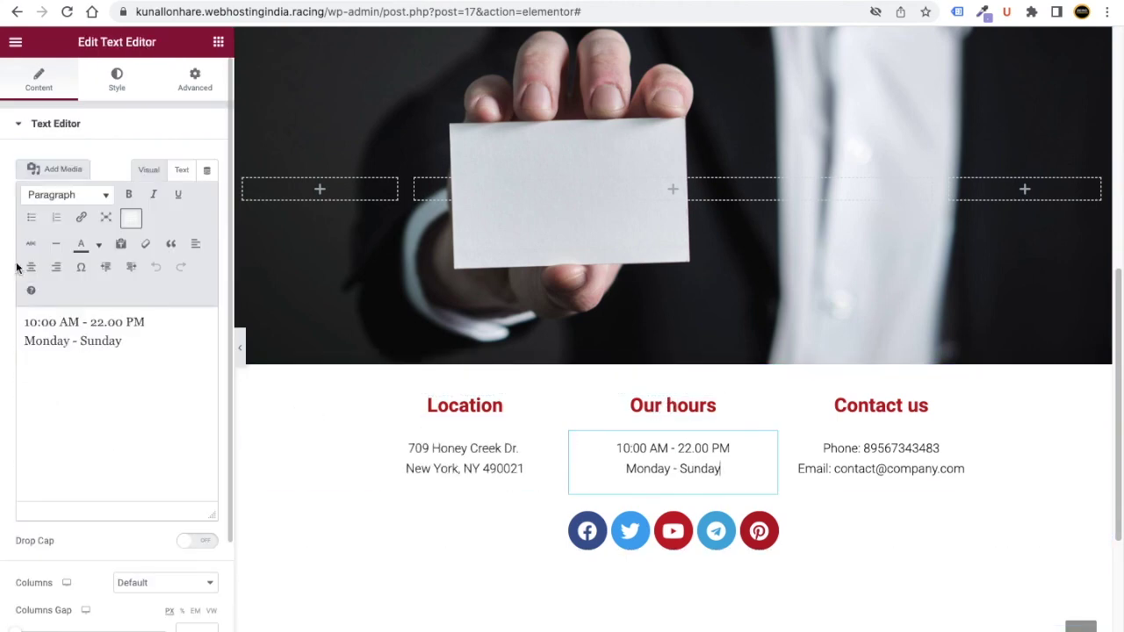
{"action": "left_click", "coordinate": [99, 322]}
{"action": "key", "text": "BackSpace"}
{"action": "type", "text": "0"}
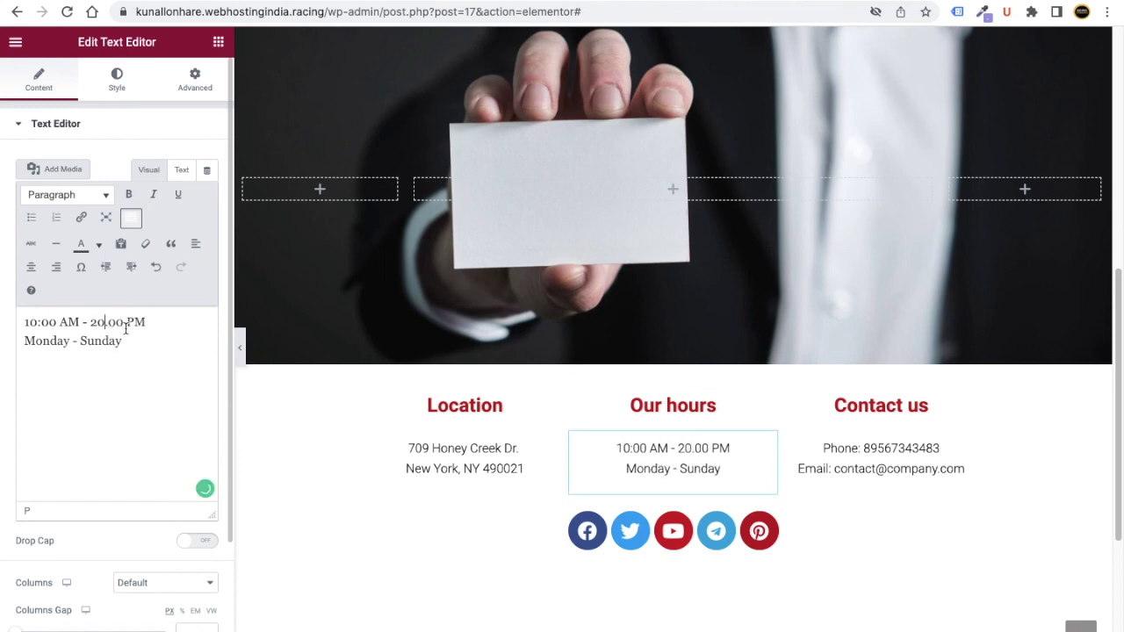
Inspect the editable phone and email text under Contact us and the Facebook link in the social icons.
{"action": "left_click", "coordinate": [872, 448]}
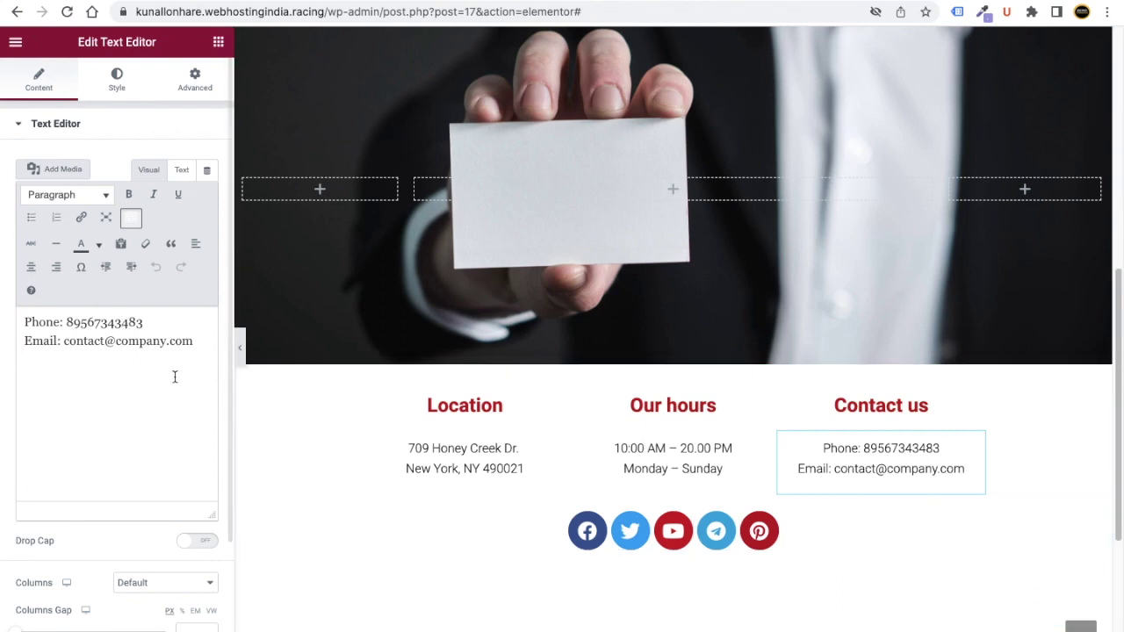
{"action": "left_click", "coordinate": [678, 530]}
{"action": "left_click", "coordinate": [82, 195]}
{"action": "triple_click", "coordinate": [63, 345]}
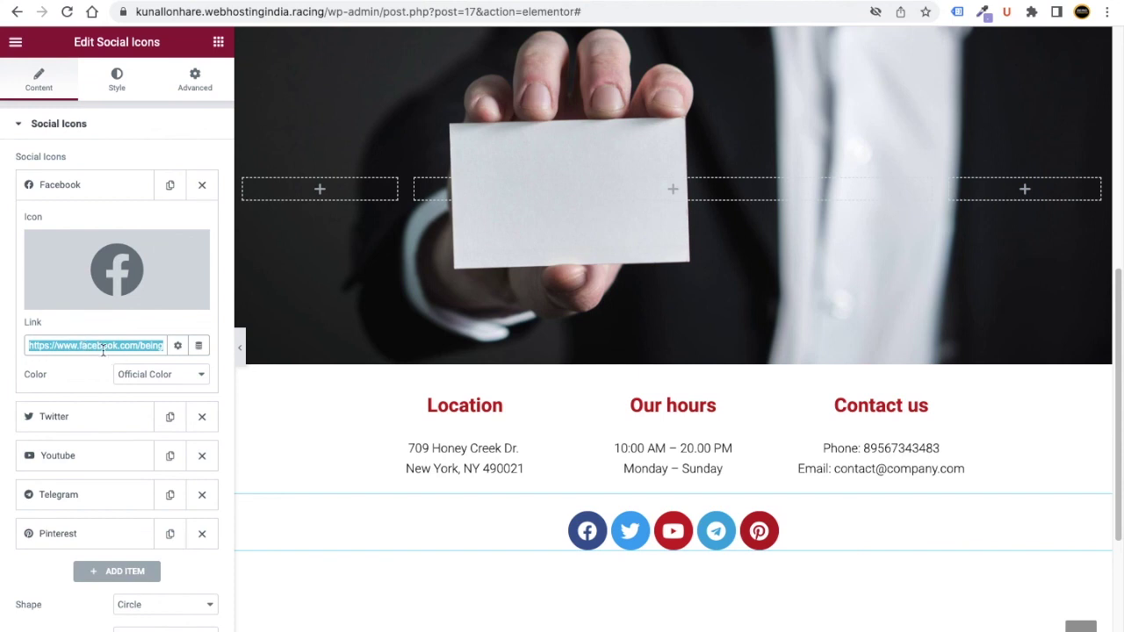
{"action": "left_click", "coordinate": [73, 186]}
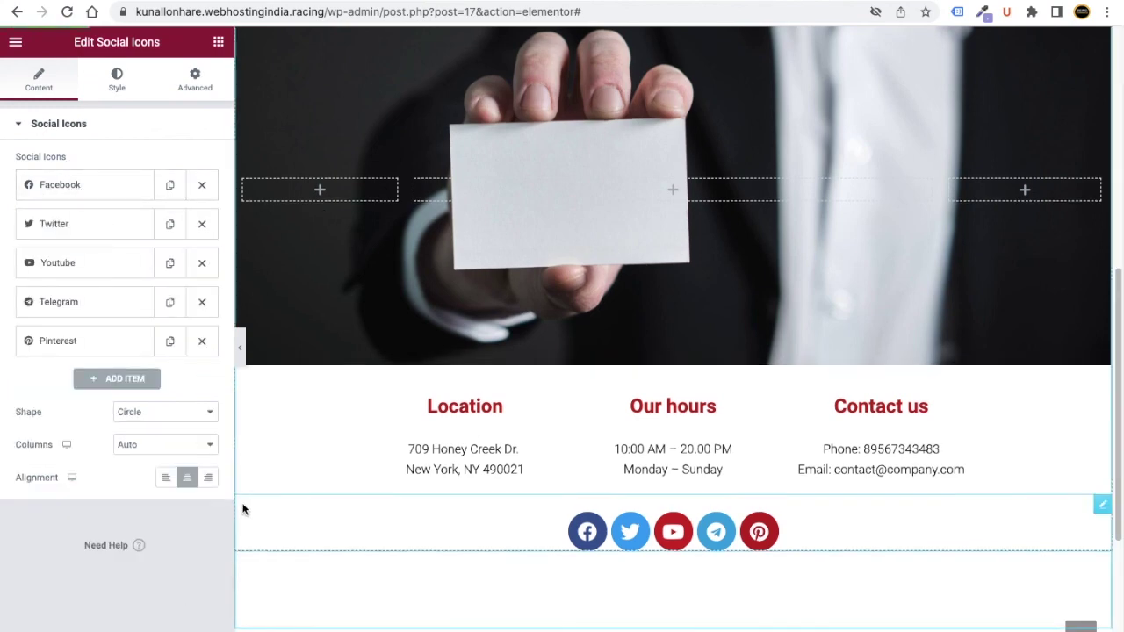
Open the blog's live home page in a new browser tab and look through its sections.
{"action": "scroll", "coordinate": [316, 484], "scroll_direction": "up", "scroll_amount": 3}
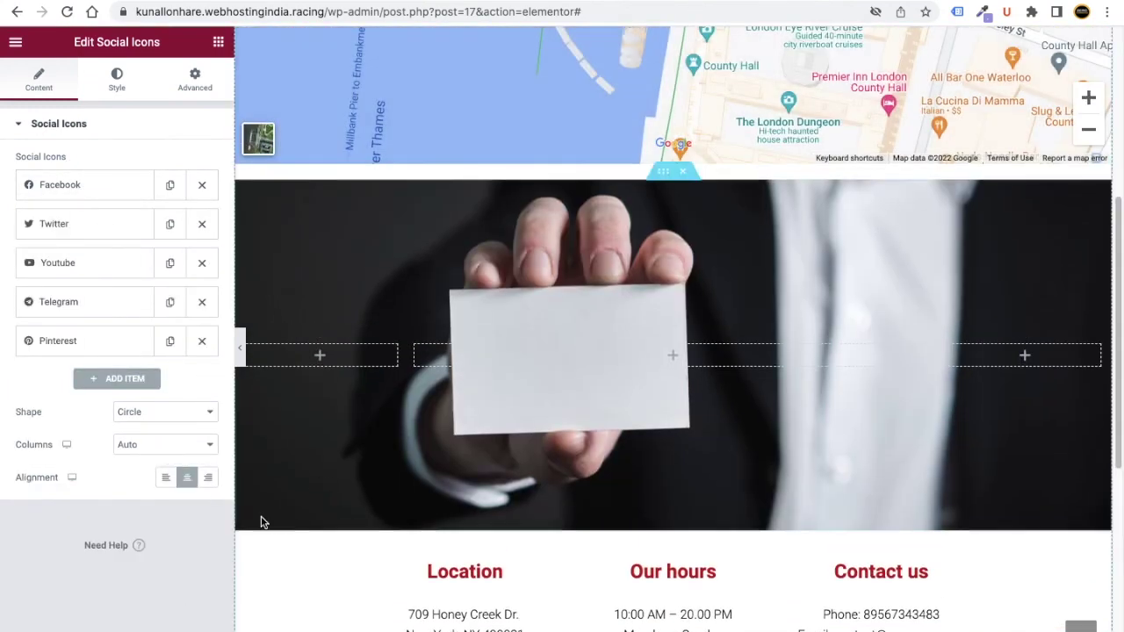
{"action": "scroll", "coordinate": [261, 521], "scroll_direction": "up", "scroll_amount": 5}
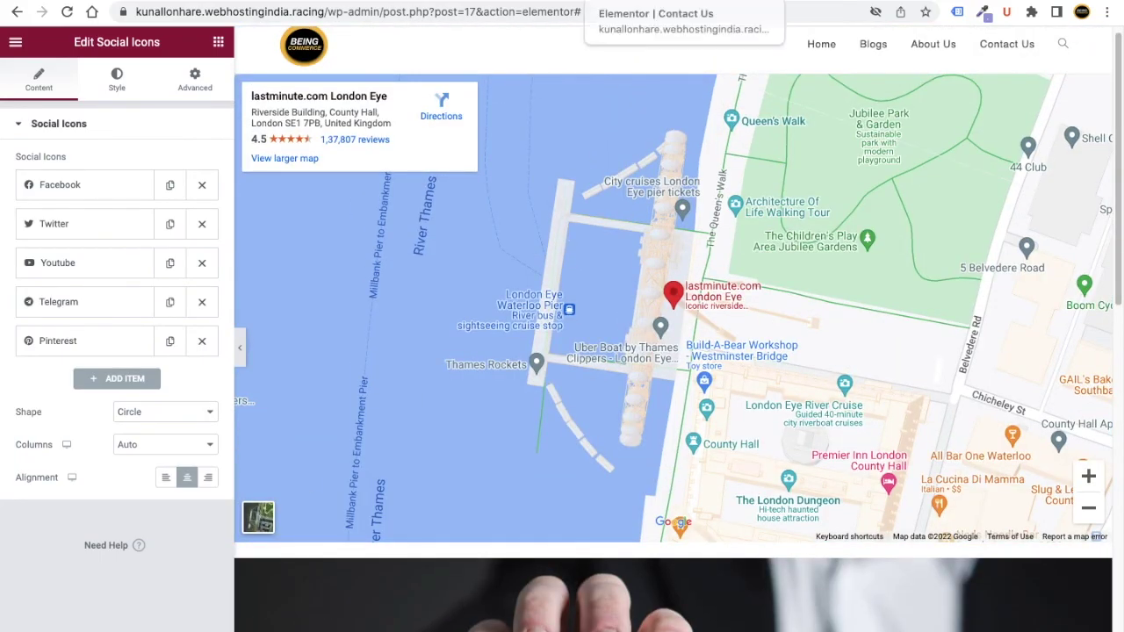
{"action": "left_click", "coordinate": [632, 7]}
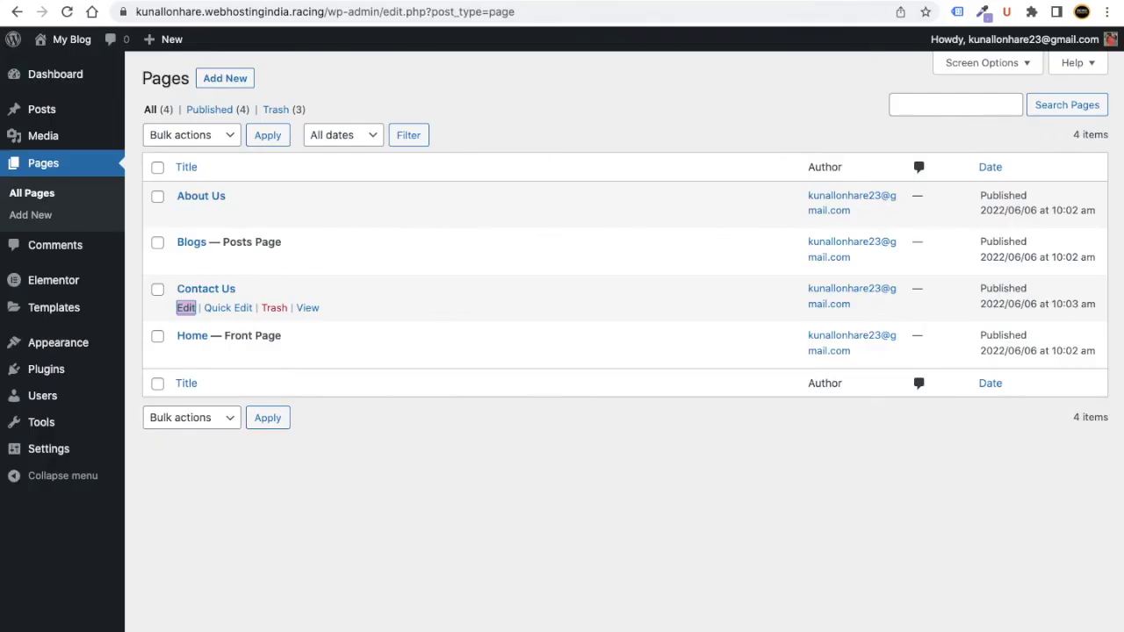
{"action": "key", "text": "ctrl+t"}
{"action": "type", "text": "kun"}
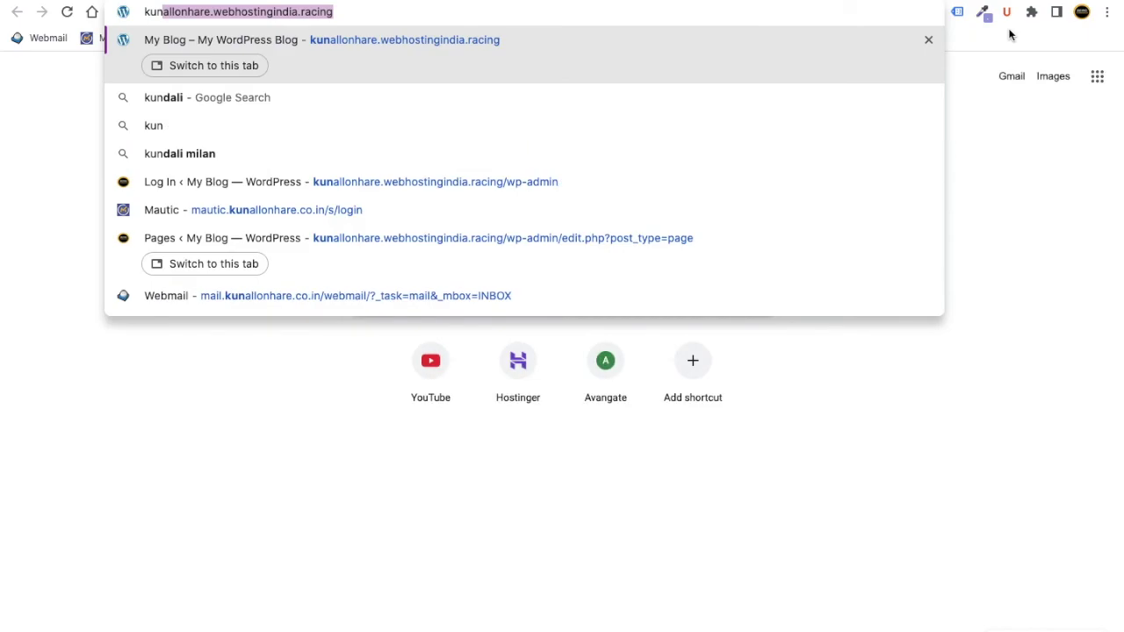
{"action": "key", "text": "Return"}
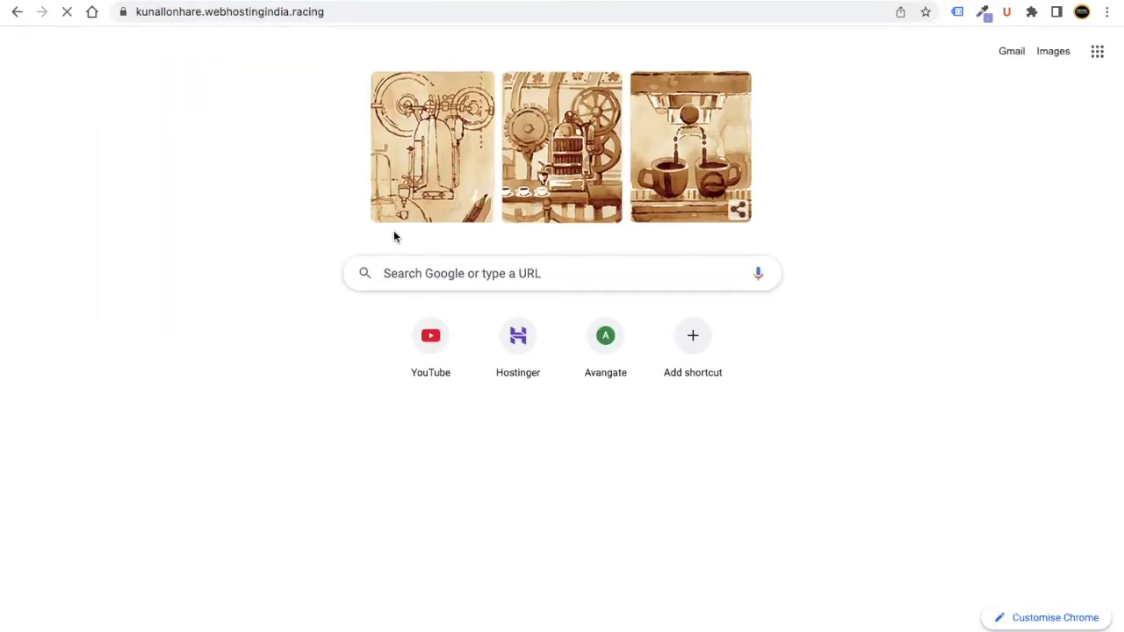
{"action": "scroll", "coordinate": [575, 260], "scroll_direction": "down", "scroll_amount": 8}
{"action": "scroll", "coordinate": [555, 257], "scroll_direction": "up", "scroll_amount": 4}
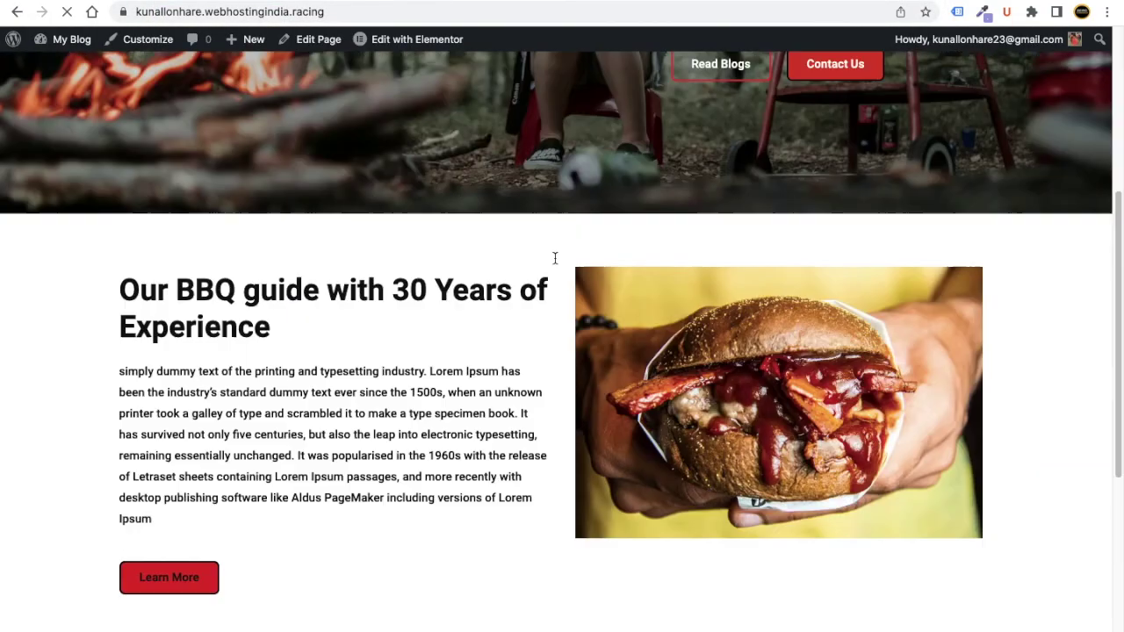
Open the live Blogs page from the site navigation and look through its posts.
{"action": "scroll", "coordinate": [555, 257], "scroll_direction": "up", "scroll_amount": 4}
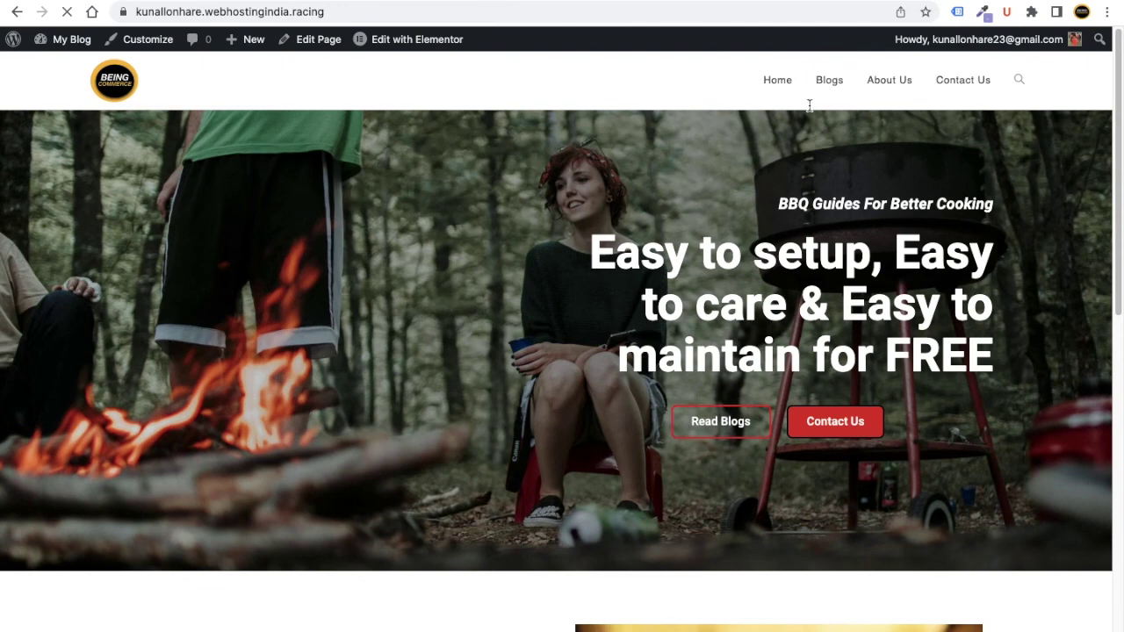
{"action": "left_click", "coordinate": [829, 81]}
{"action": "scroll", "coordinate": [421, 278], "scroll_direction": "down", "scroll_amount": 10}
{"action": "scroll", "coordinate": [500, 319], "scroll_direction": "down", "scroll_amount": 10}
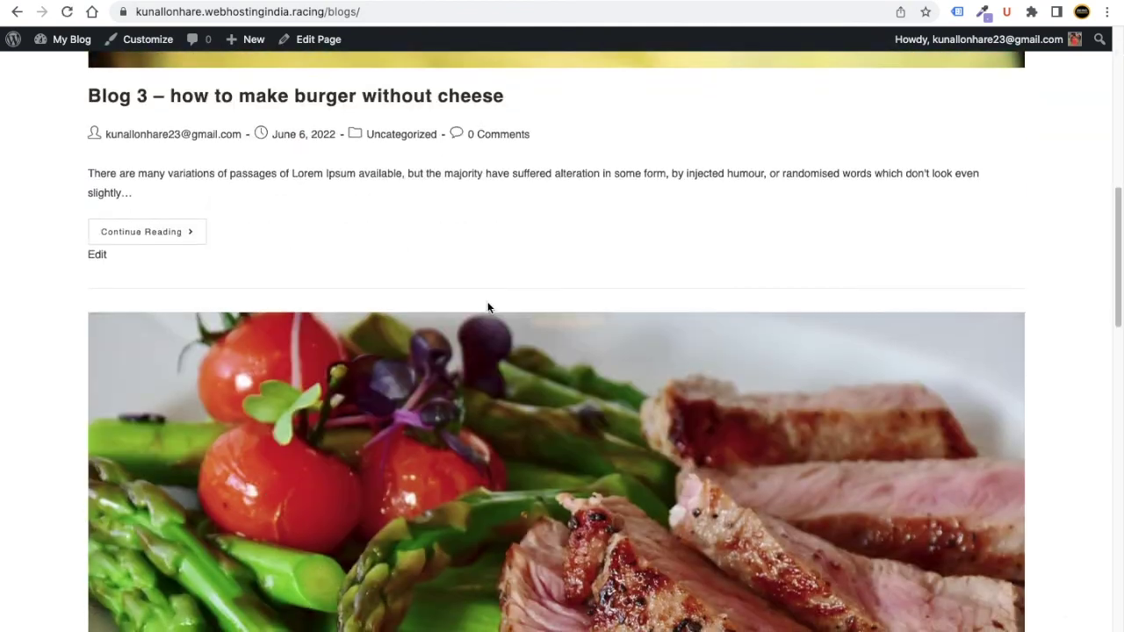
{"action": "scroll", "coordinate": [489, 307], "scroll_direction": "down", "scroll_amount": 9}
{"action": "scroll", "coordinate": [485, 305], "scroll_direction": "up", "scroll_amount": 15}
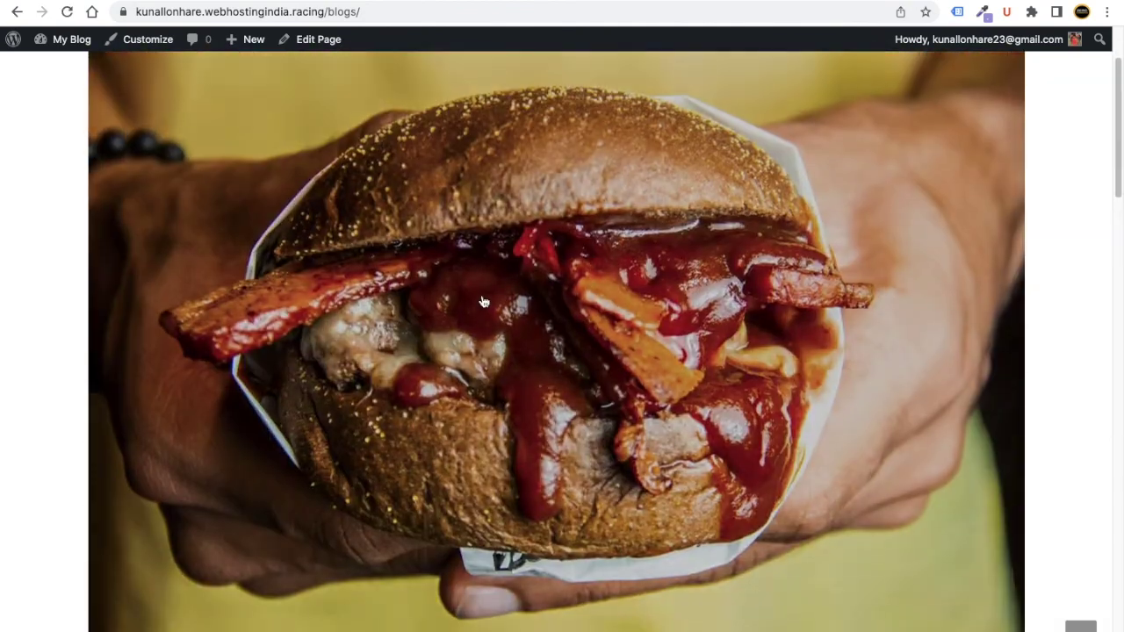
{"action": "scroll", "coordinate": [483, 302], "scroll_direction": "up", "scroll_amount": 3}
Open the live About Us page and the Contact Us page and look through both.
{"action": "left_click", "coordinate": [899, 79]}
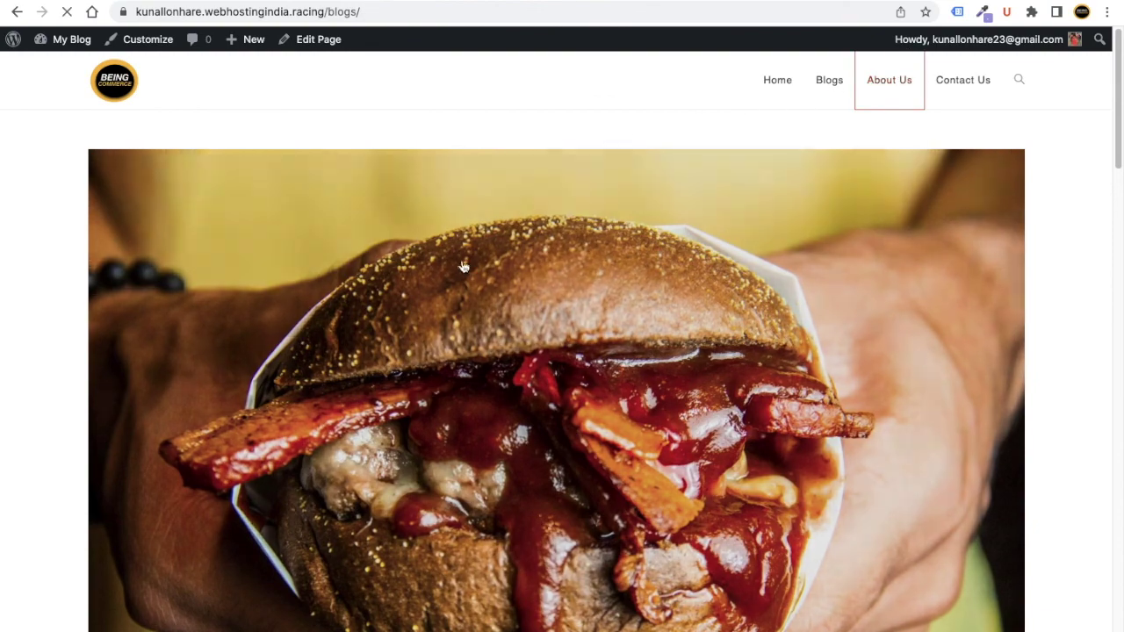
{"action": "scroll", "coordinate": [540, 298], "scroll_direction": "down", "scroll_amount": 6}
{"action": "scroll", "coordinate": [541, 297], "scroll_direction": "up", "scroll_amount": 6}
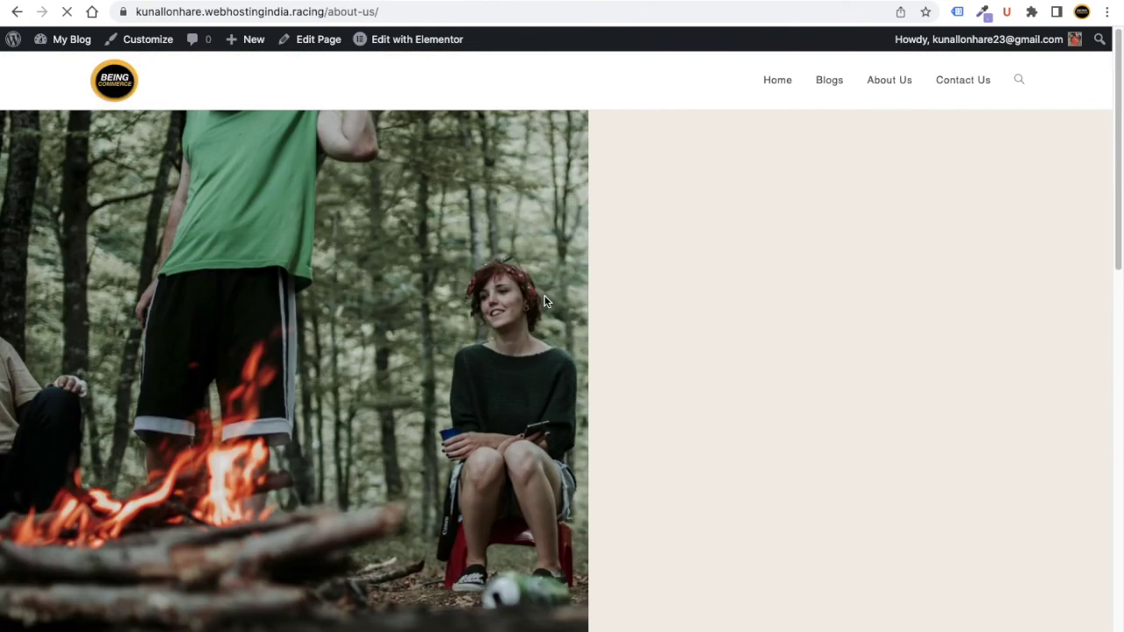
{"action": "left_click", "coordinate": [963, 79]}
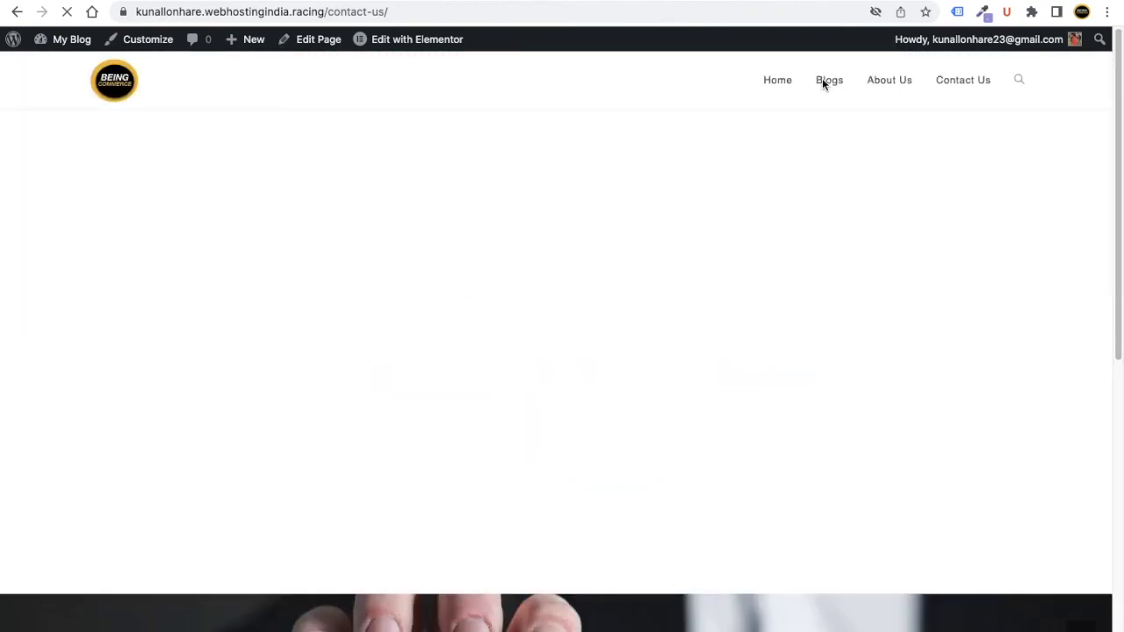
{"action": "scroll", "coordinate": [565, 417], "scroll_direction": "down", "scroll_amount": 10}
{"action": "scroll", "coordinate": [226, 175], "scroll_direction": "up", "scroll_amount": 10}
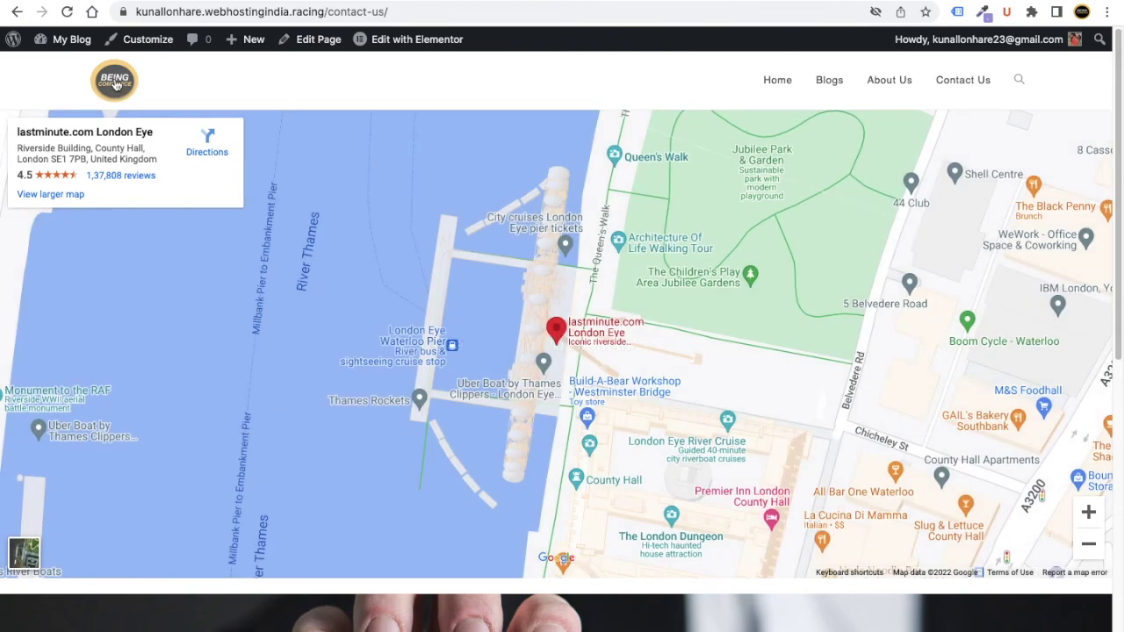
Return to the live home page through the site logo, review its sections, and open the Blogs page.
{"action": "left_click", "coordinate": [115, 83]}
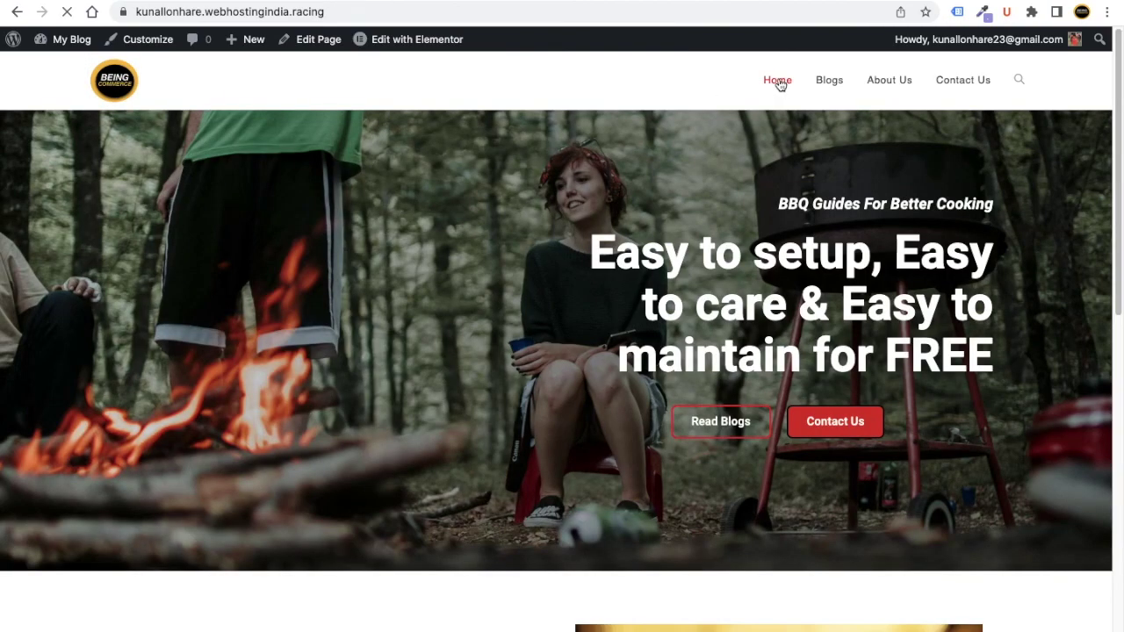
{"action": "scroll", "coordinate": [448, 313], "scroll_direction": "down", "scroll_amount": 10}
{"action": "scroll", "coordinate": [443, 314], "scroll_direction": "up", "scroll_amount": 10}
{"action": "scroll", "coordinate": [342, 322], "scroll_direction": "down", "scroll_amount": 3}
{"action": "scroll", "coordinate": [341, 318], "scroll_direction": "up", "scroll_amount": 3}
{"action": "left_click", "coordinate": [827, 88]}
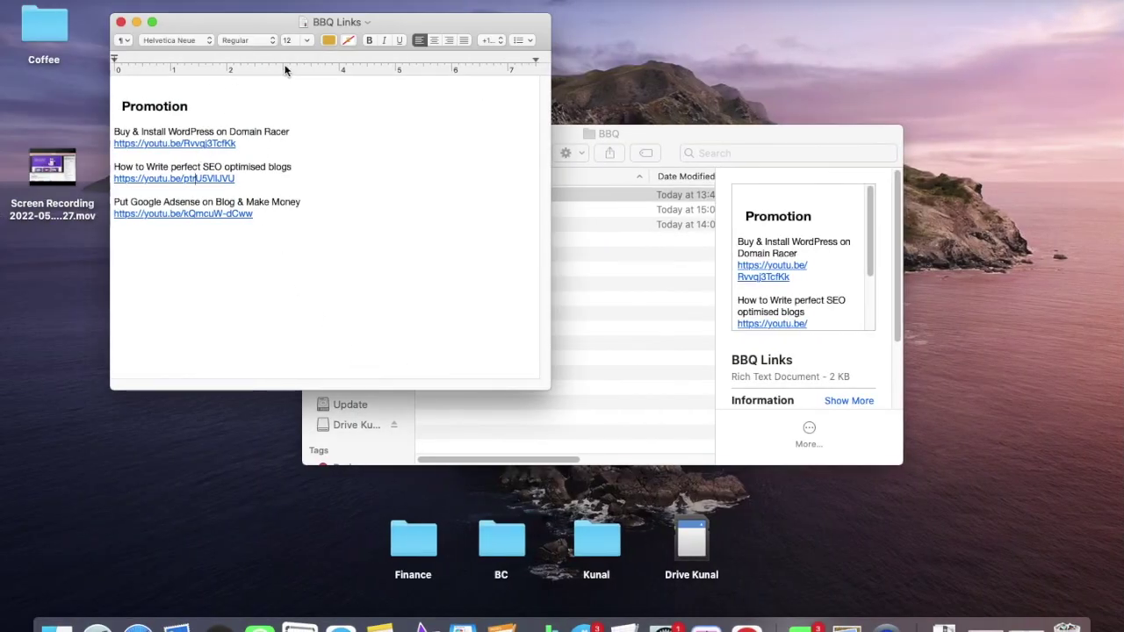
View the promotion links in the BBQ Links document and switch back to the live site in Chrome.
{"action": "left_click", "coordinate": [694, 140]}
{"action": "left_click", "coordinate": [183, 257]}
{"action": "key", "text": "super+Tab"}
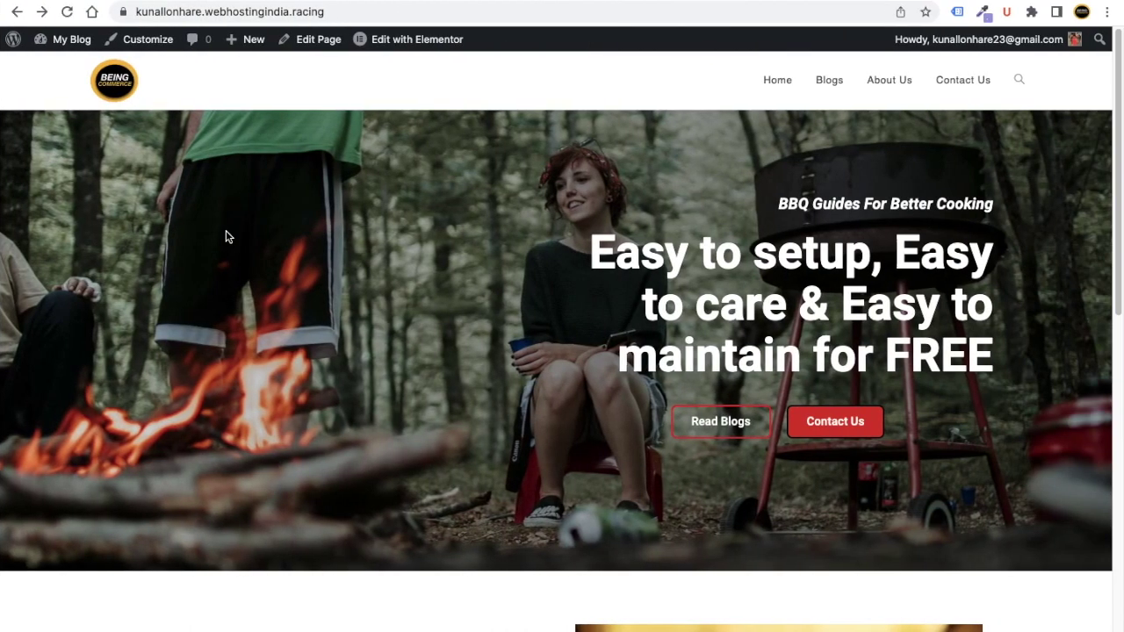